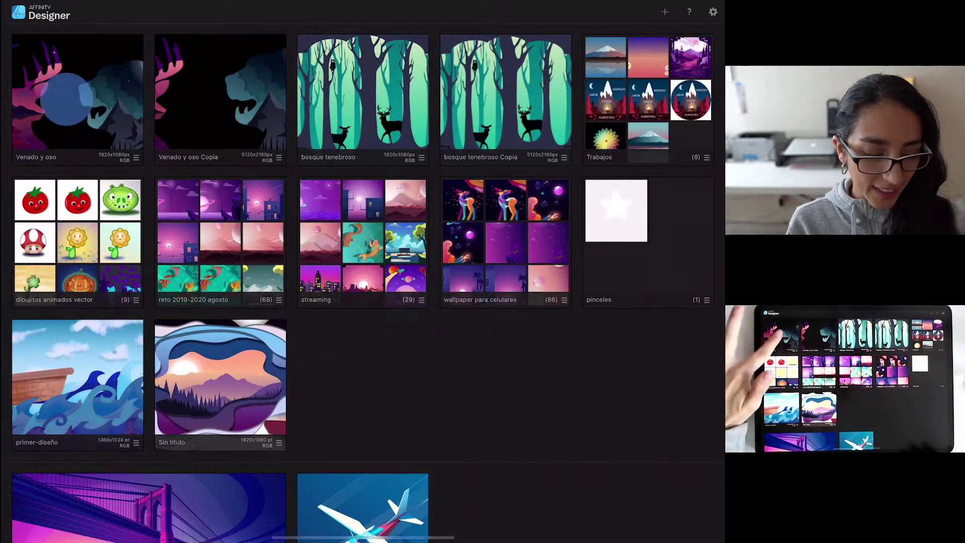
# Open the deer and bear artwork to look at it, then return to the gallery.
pyautogui.click(78, 93)
pyautogui.click(612, 469)
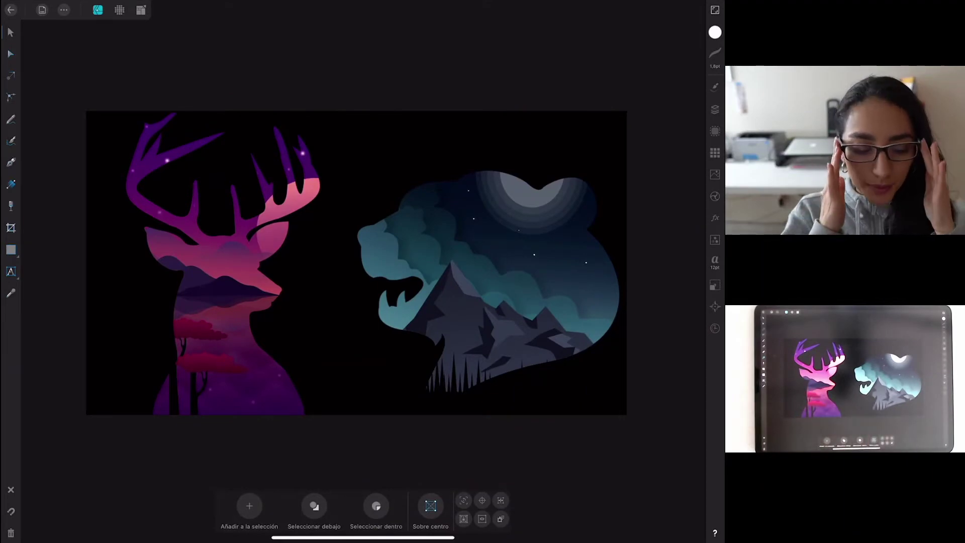
pyautogui.click(10, 10)
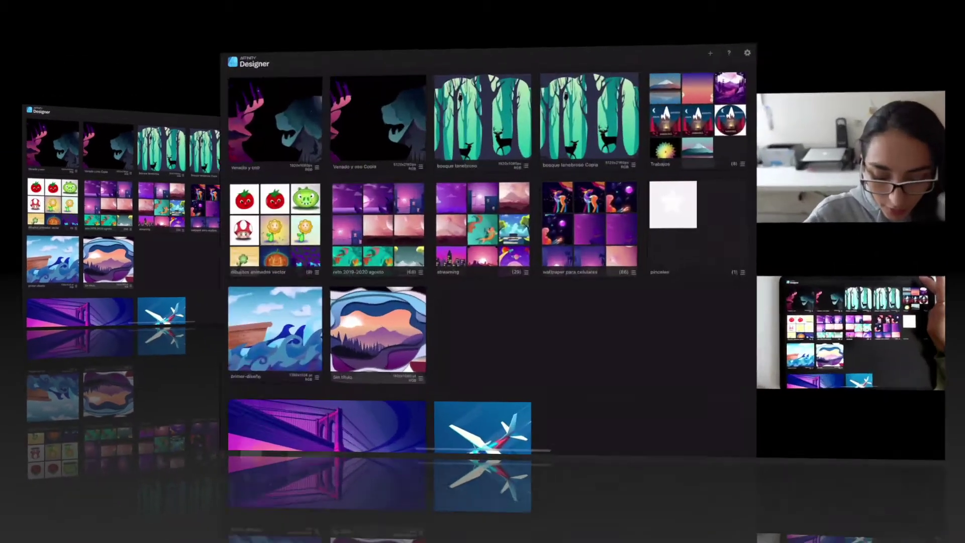
# Create a new landscape document in pixels, 1920 wide by 1080 high.
pyautogui.click(78, 99)
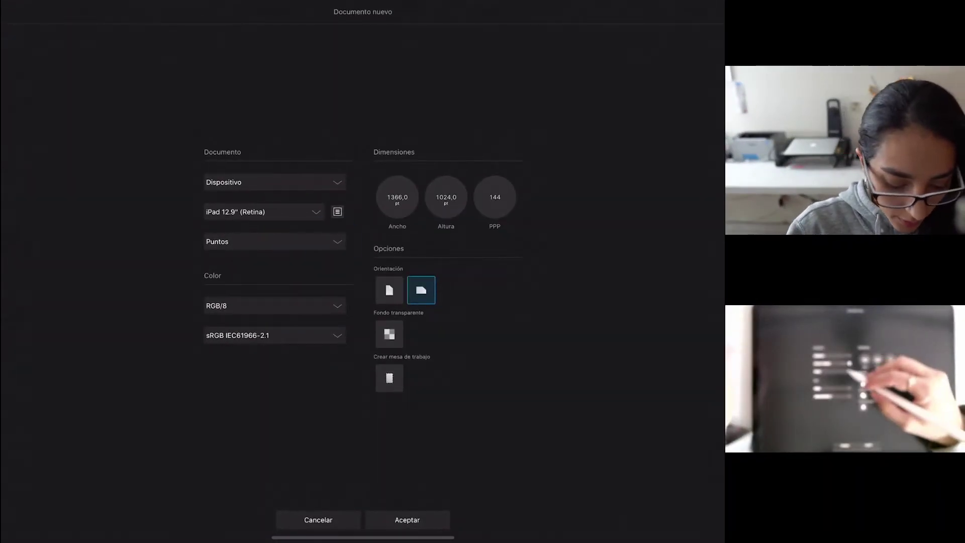
pyautogui.click(302, 242)
pyautogui.click(396, 223)
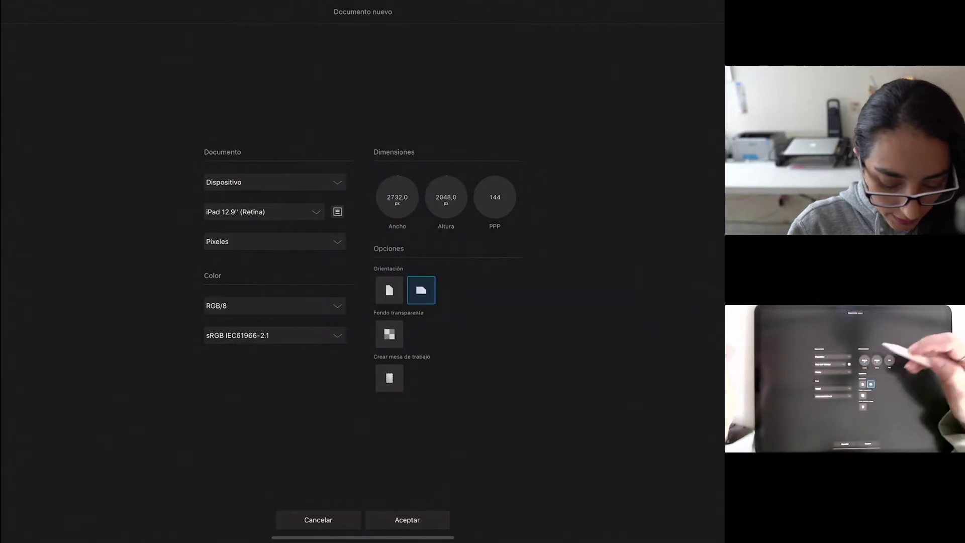
pyautogui.click(397, 196)
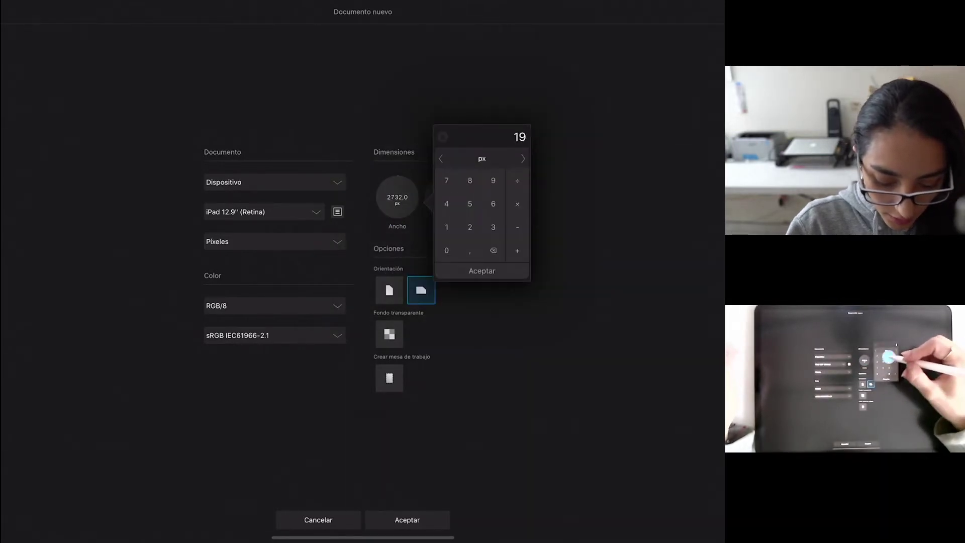
pyautogui.write('20,0')
pyautogui.click(482, 271)
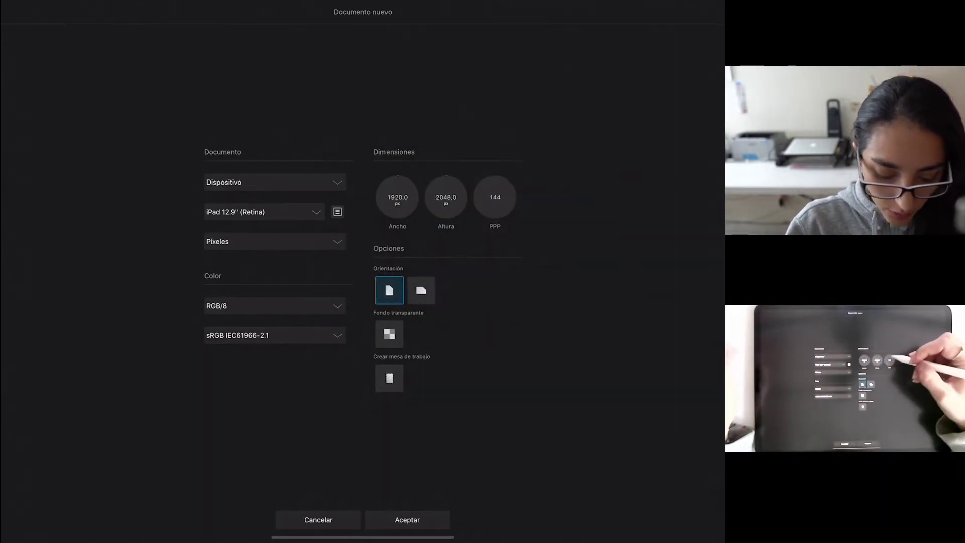
pyautogui.click(496, 196)
pyautogui.click(495, 227)
pyautogui.click(495, 250)
pyautogui.click(518, 181)
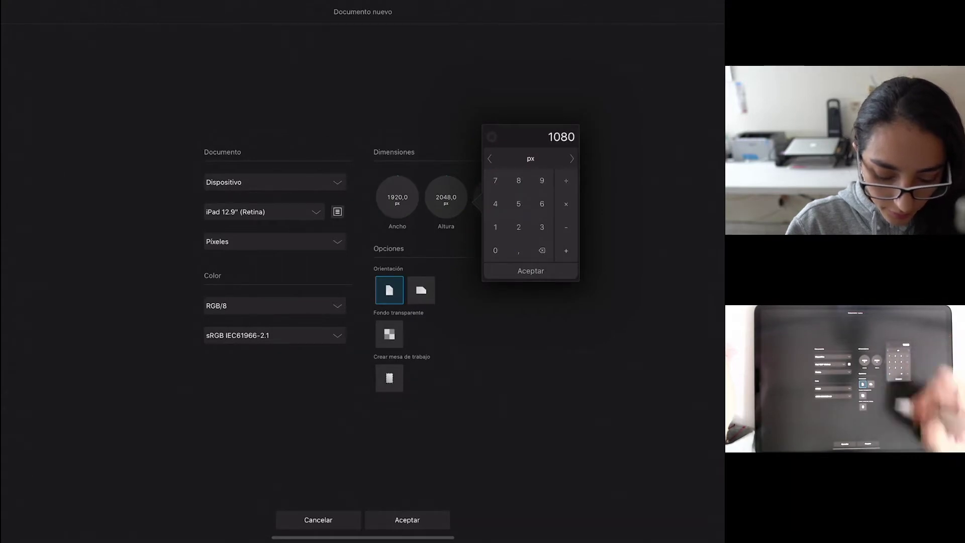
pyautogui.click(531, 271)
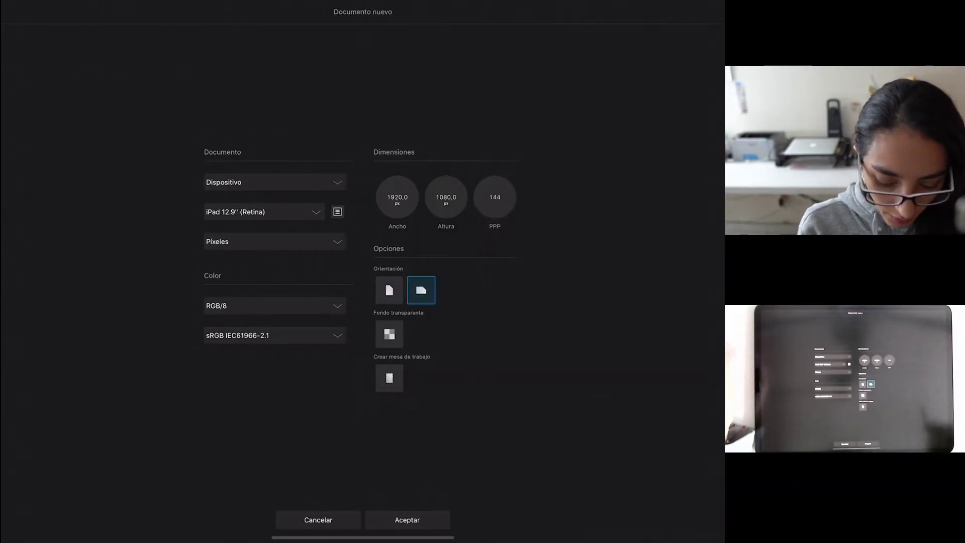
pyautogui.click(407, 520)
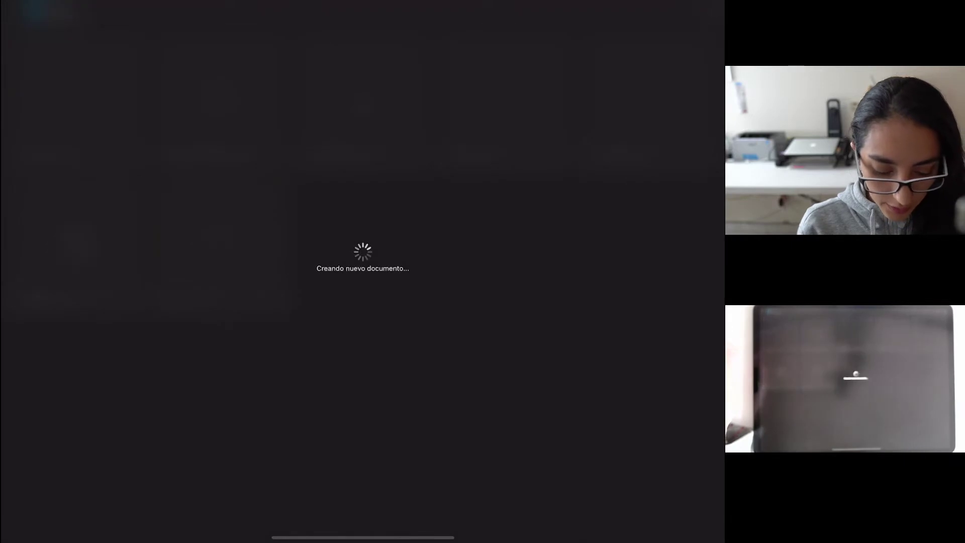
pyautogui.scroll(-3, 515, 259)
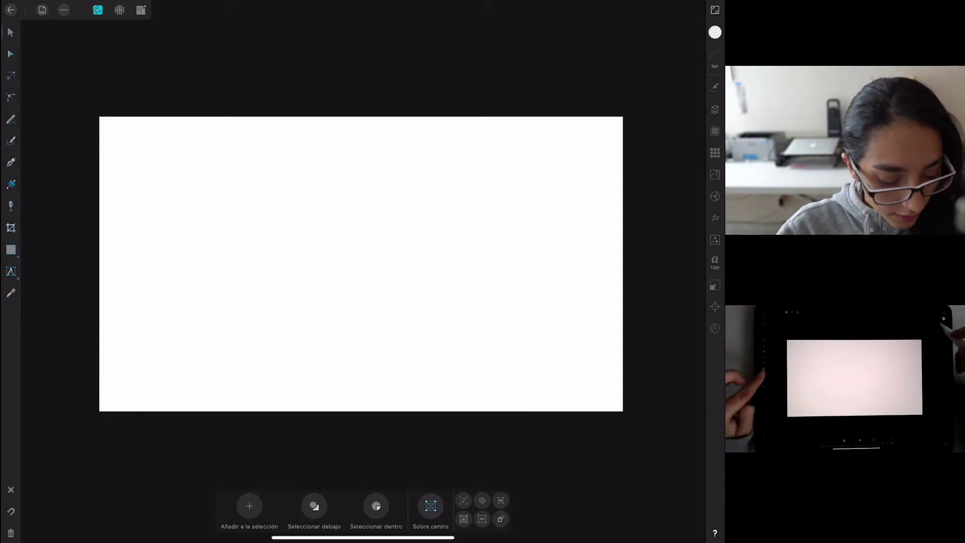
# Draw a thin vertical rectangle down the centre of the canvas.
pyautogui.click(10, 250)
pyautogui.moveTo(351, 116); pyautogui.dragTo(350, 423)
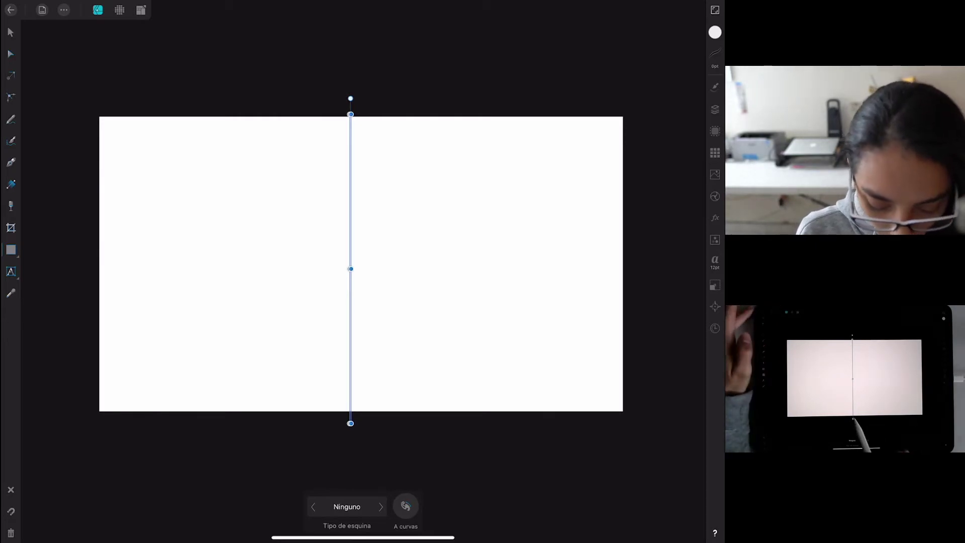
pyautogui.moveTo(350, 377); pyautogui.dragTo(354, 378)
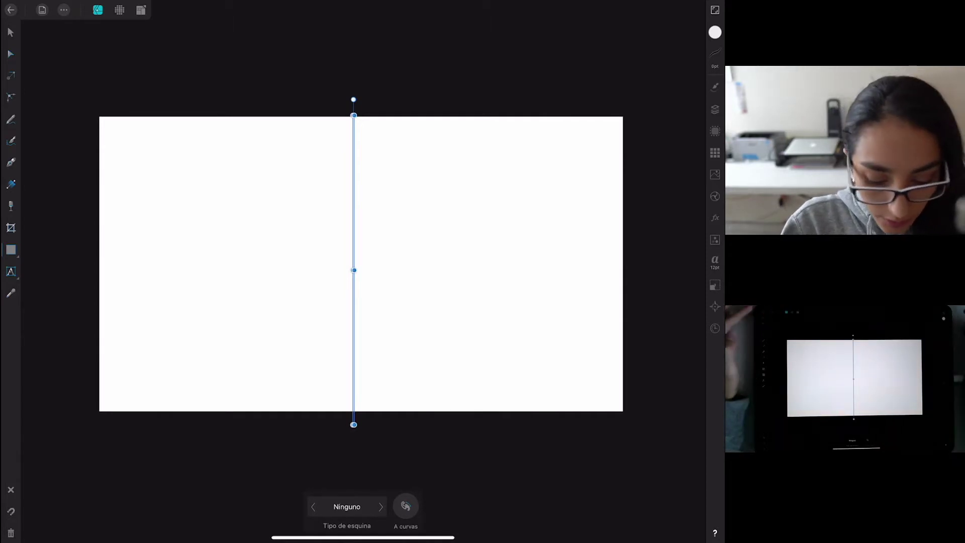
# Lock the divider rectangle's layer in the Layers panel.
pyautogui.click(715, 109)
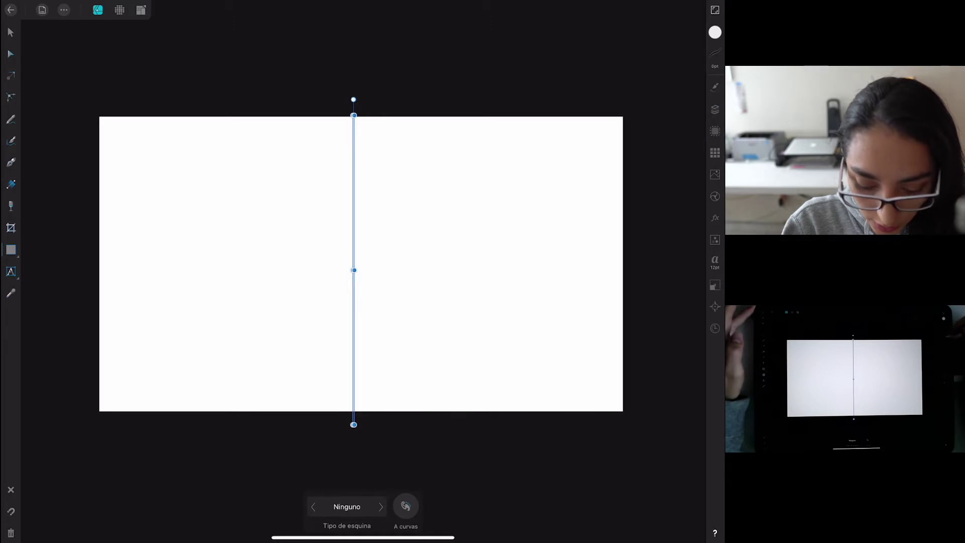
pyautogui.click(713, 108)
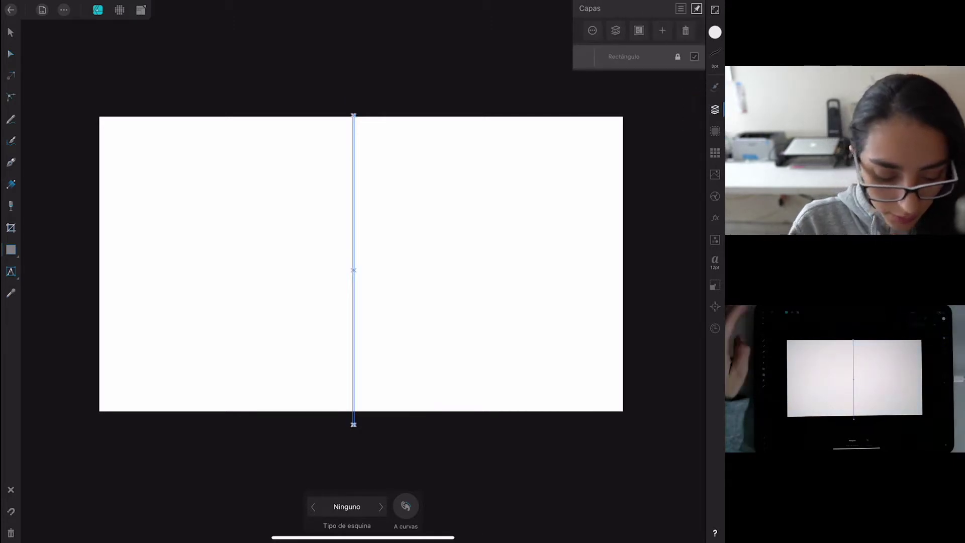
pyautogui.click(10, 33)
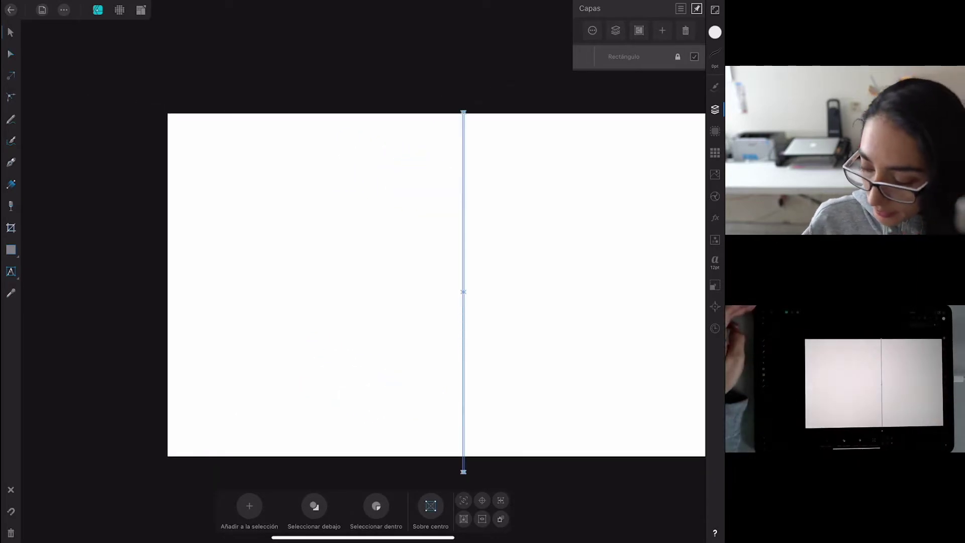
pyautogui.click(11, 250)
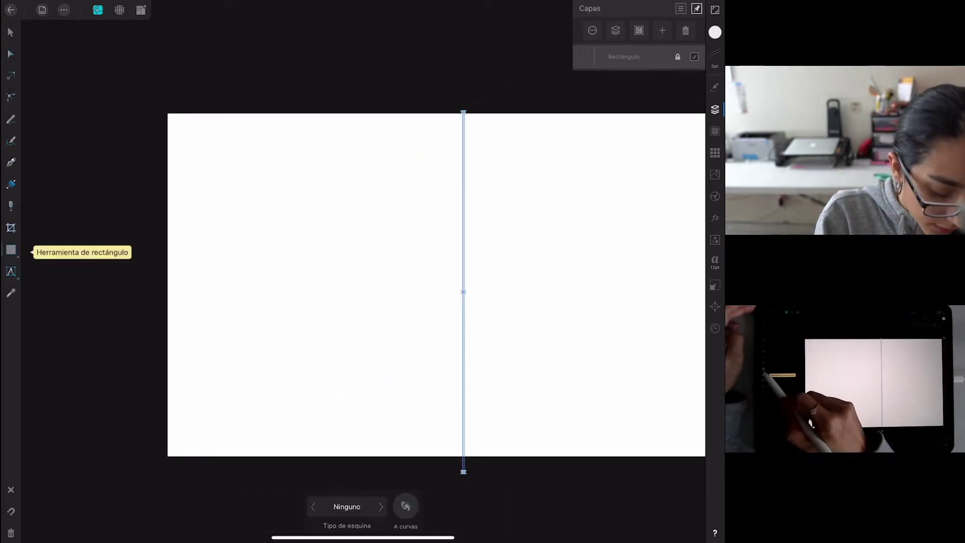
# Draw a rectangle over the left half with a top-to-bottom grey gradient, then shorten it to the upper part.
pyautogui.moveTo(167, 104); pyautogui.dragTo(462, 469)
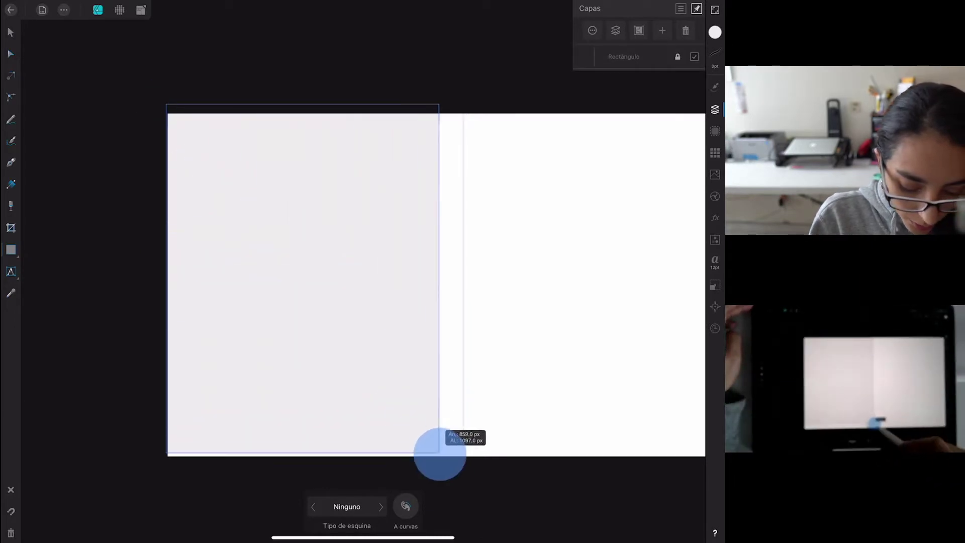
pyautogui.moveTo(462, 470); pyautogui.dragTo(463, 467)
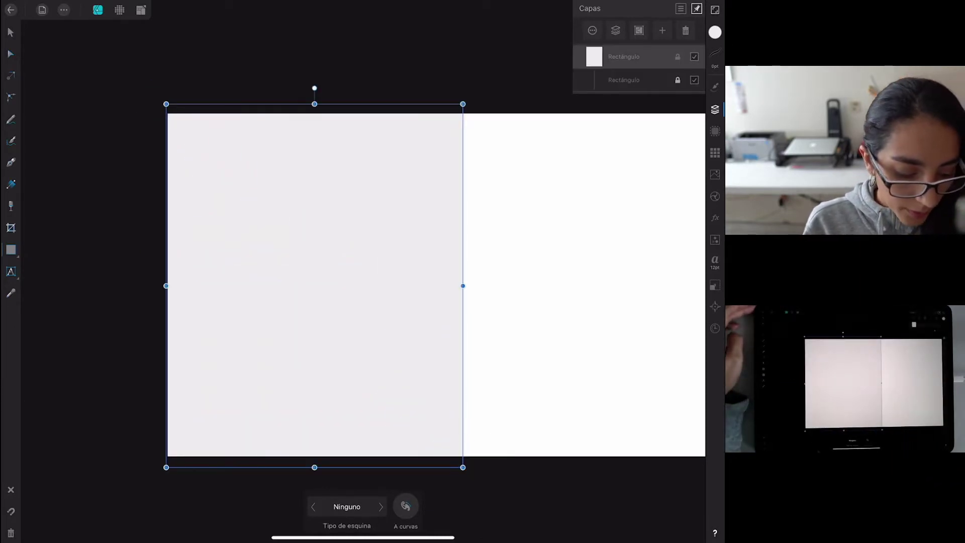
pyautogui.click(11, 184)
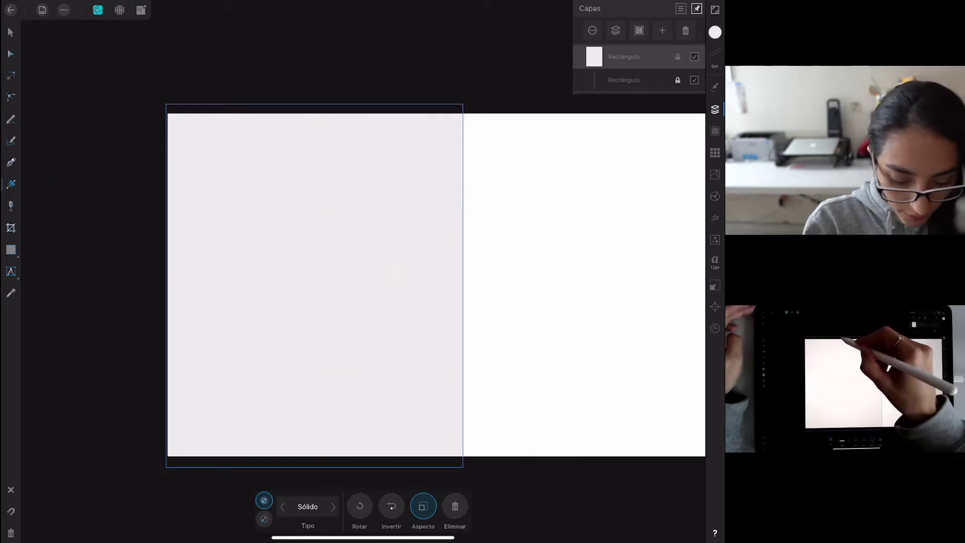
pyautogui.moveTo(311, 105); pyautogui.dragTo(317, 258)
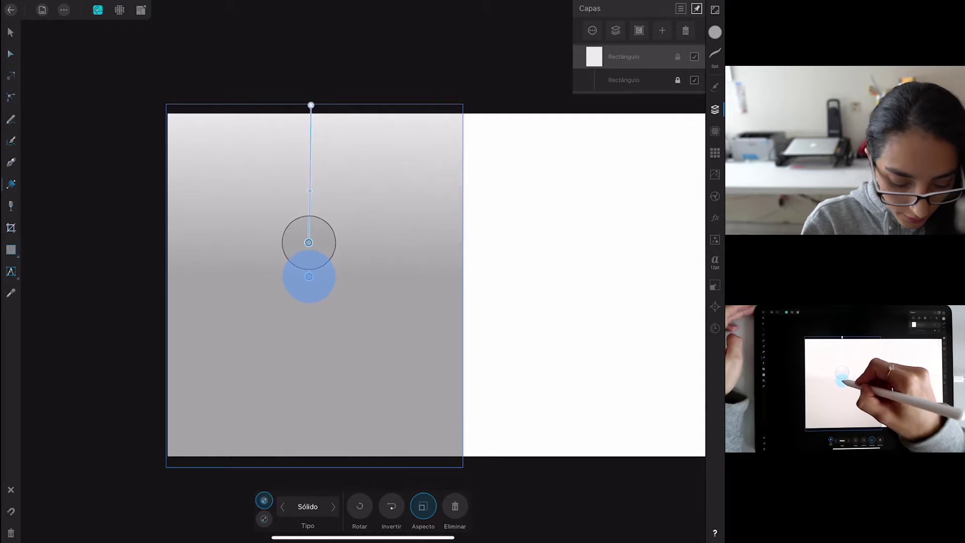
pyautogui.moveTo(309, 242); pyautogui.dragTo(308, 276)
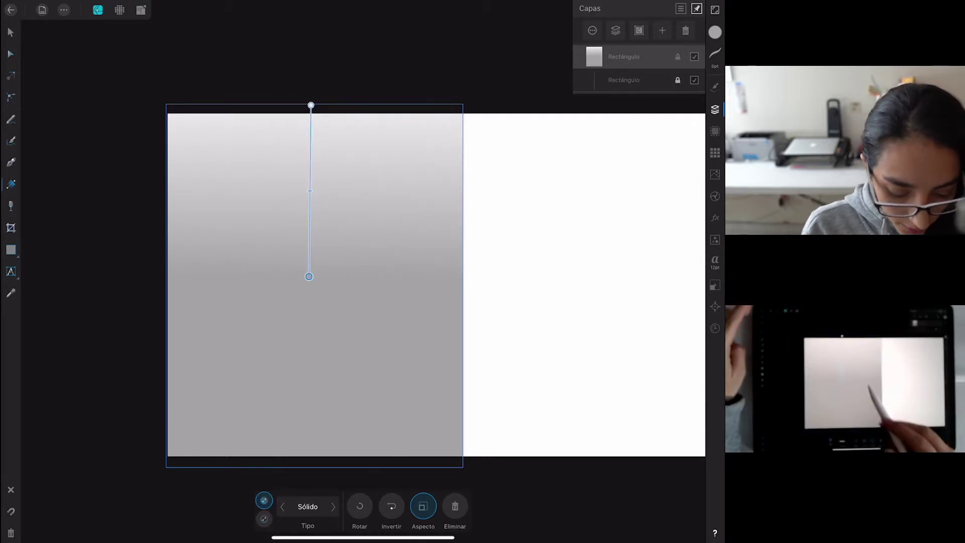
pyautogui.click(10, 32)
pyautogui.moveTo(315, 468); pyautogui.dragTo(315, 298)
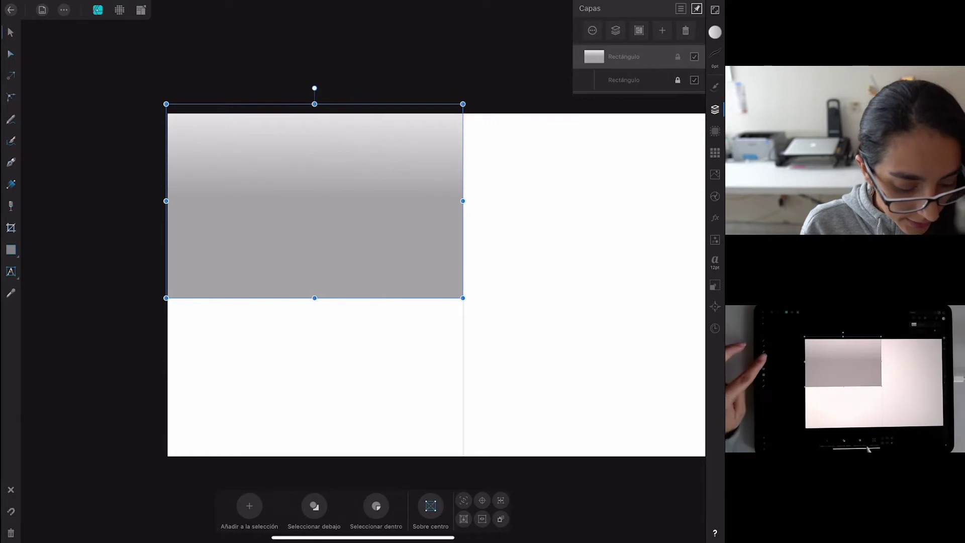
# Recolour the sky gradient with a dark navy top stop and a magenta bottom stop.
pyautogui.click(10, 184)
pyautogui.moveTo(312, 197); pyautogui.dragTo(310, 230)
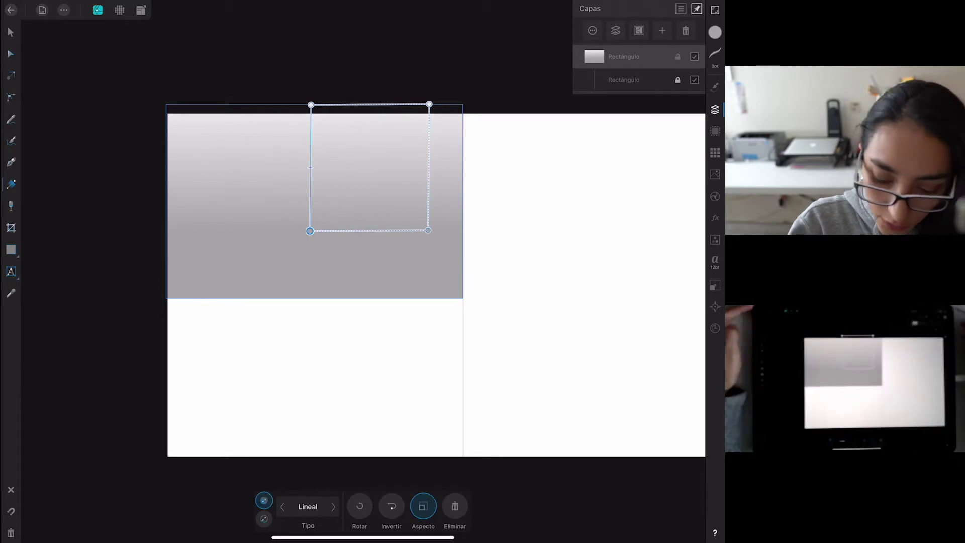
pyautogui.click(715, 32)
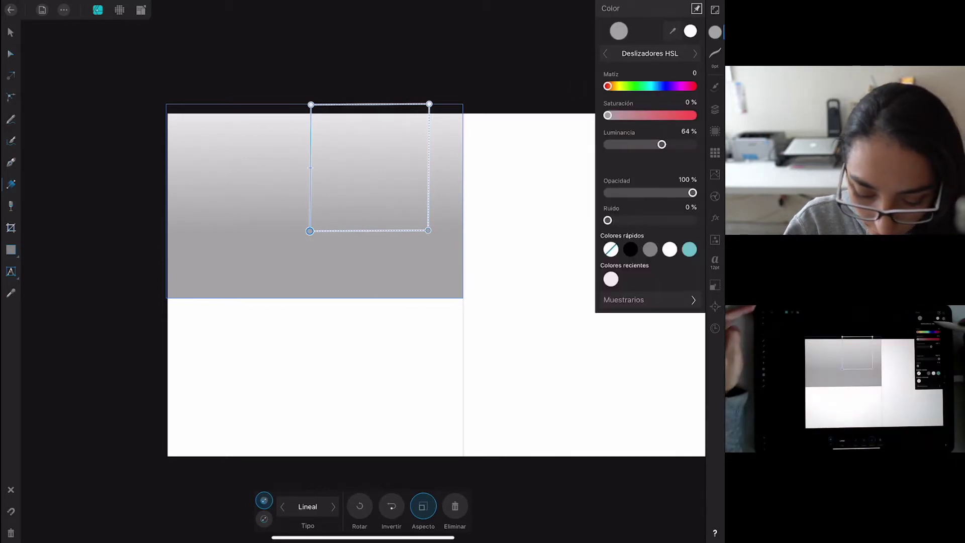
pyautogui.click(648, 300)
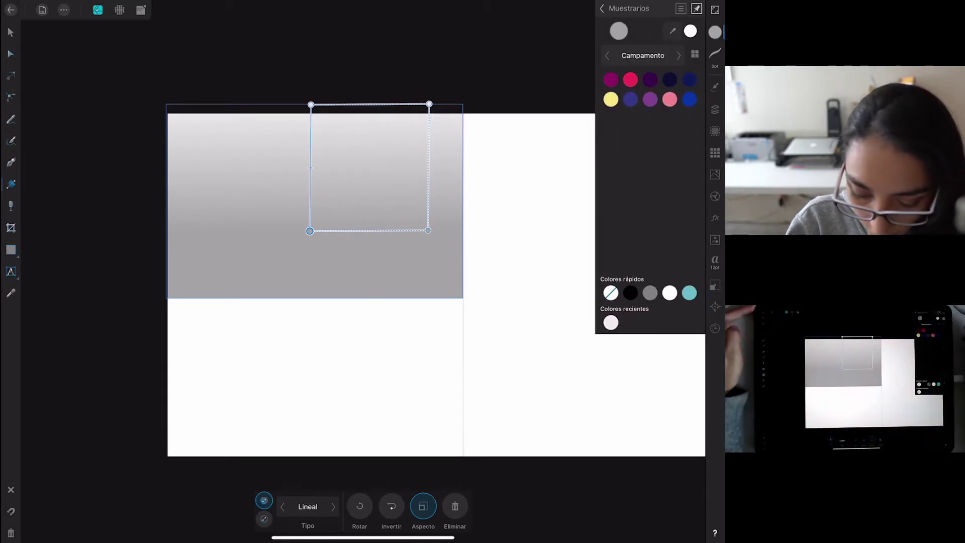
pyautogui.click(611, 79)
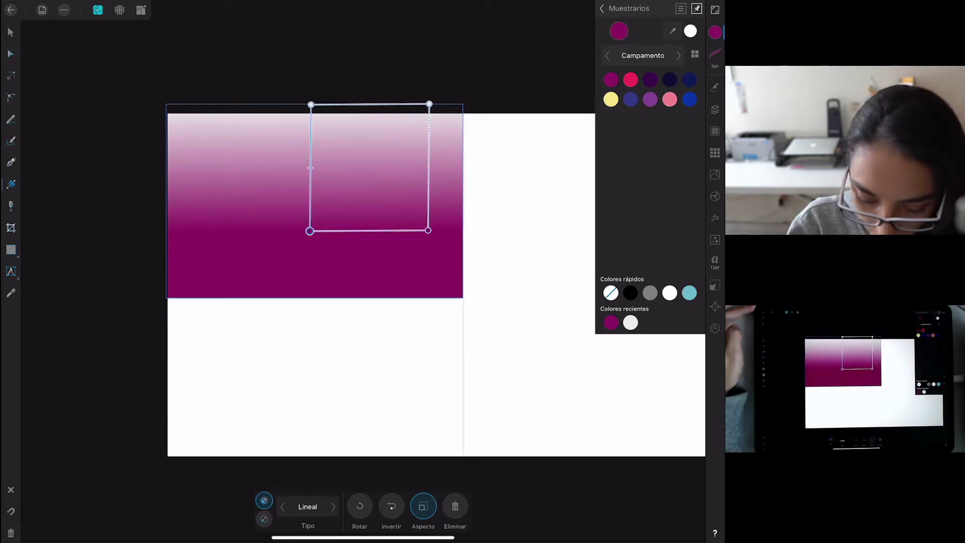
pyautogui.click(311, 104)
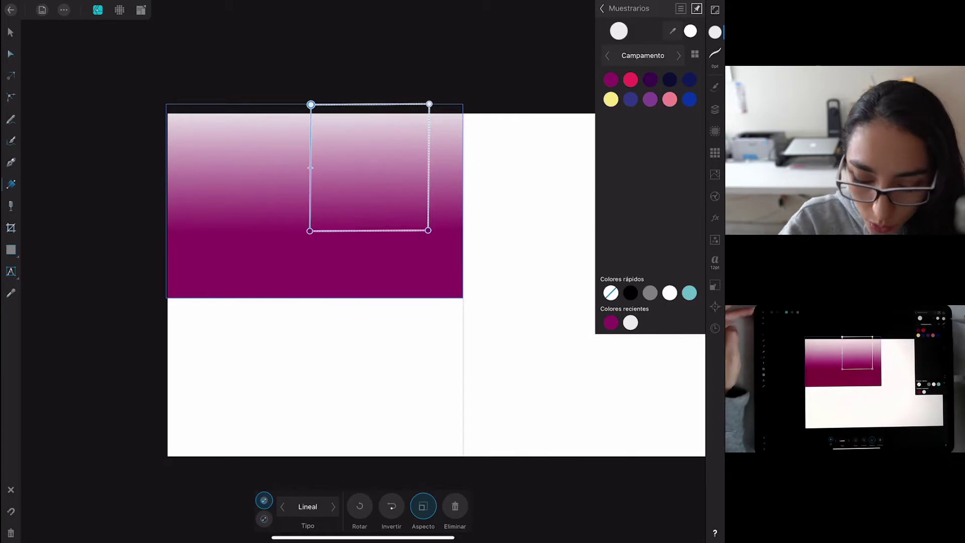
pyautogui.click(669, 79)
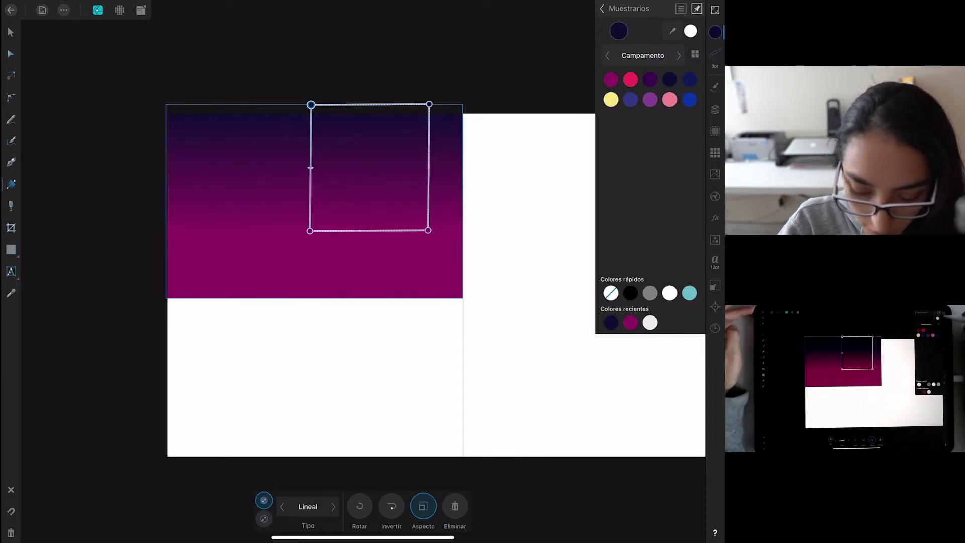
# Extend the gradient lower and adjust its midpoint, then deselect the rectangle.
pyautogui.moveTo(310, 230); pyautogui.dragTo(308, 256)
pyautogui.moveTo(311, 179); pyautogui.dragTo(310, 192)
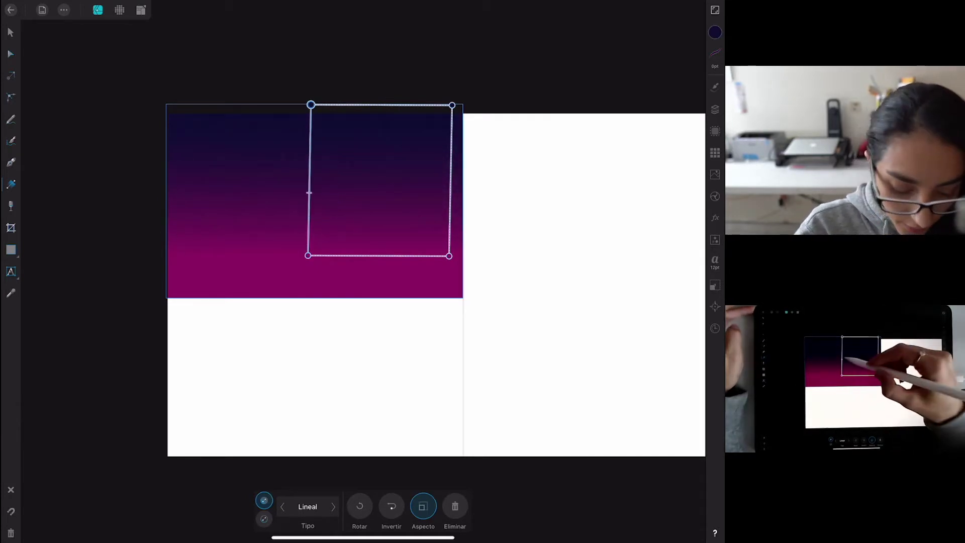
pyautogui.moveTo(309, 193); pyautogui.dragTo(310, 187)
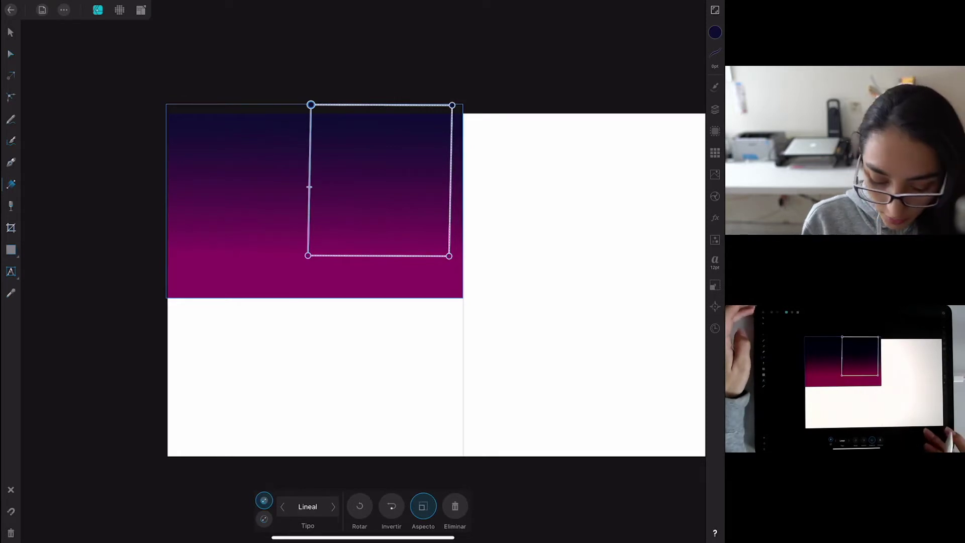
pyautogui.click(616, 481)
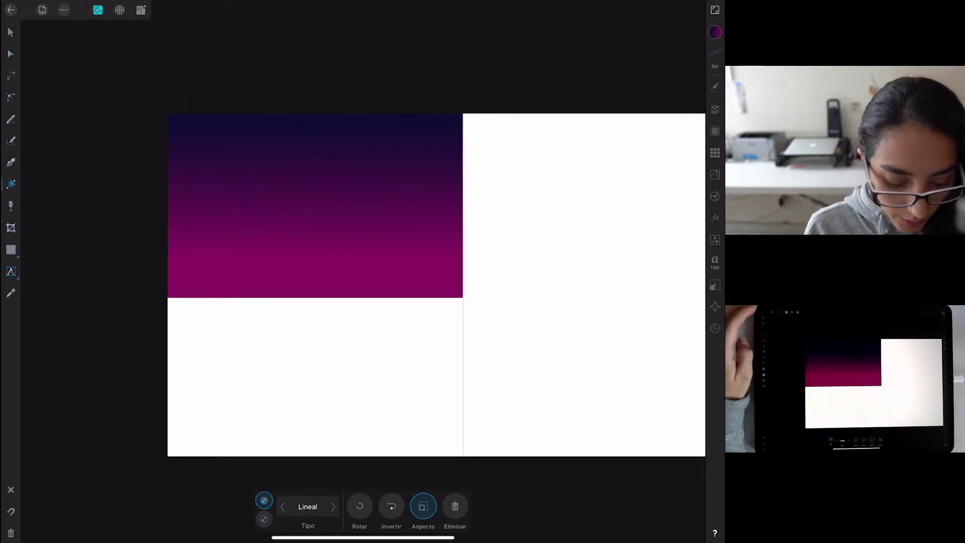
# Stretch the sky rectangle's bottom edge downward, then deselect it.
pyautogui.click(11, 32)
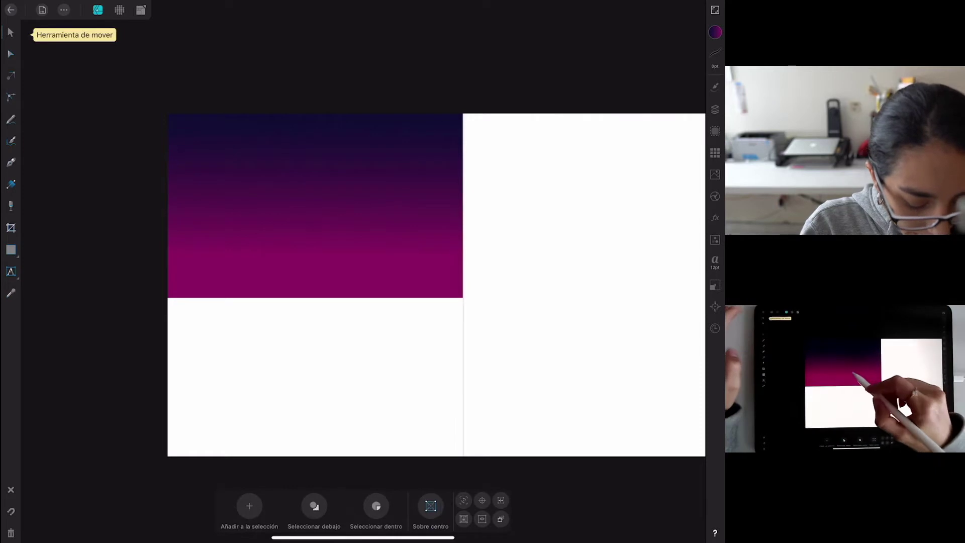
pyautogui.click(372, 272)
pyautogui.moveTo(315, 298); pyautogui.dragTo(317, 320)
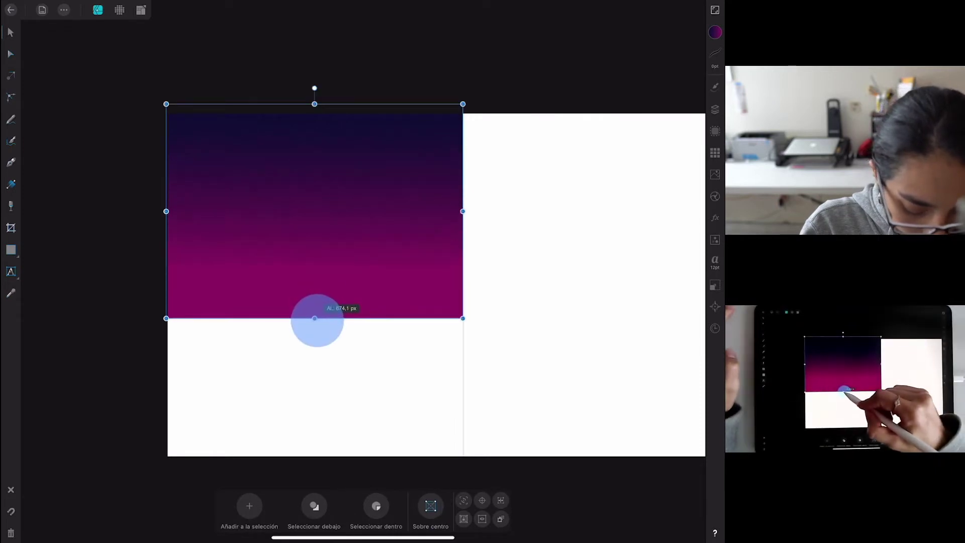
pyautogui.moveTo(317, 319); pyautogui.dragTo(316, 318)
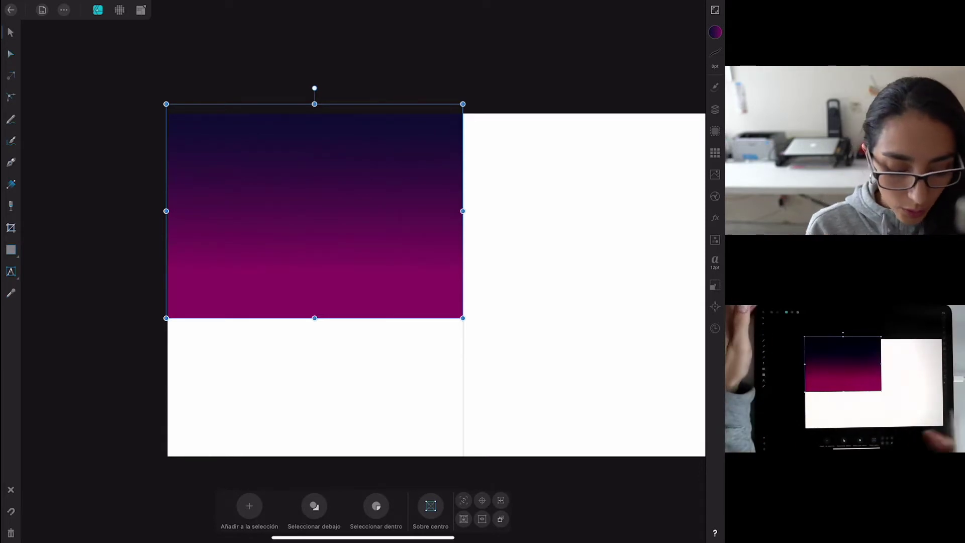
pyautogui.scroll(3, 379, 301)
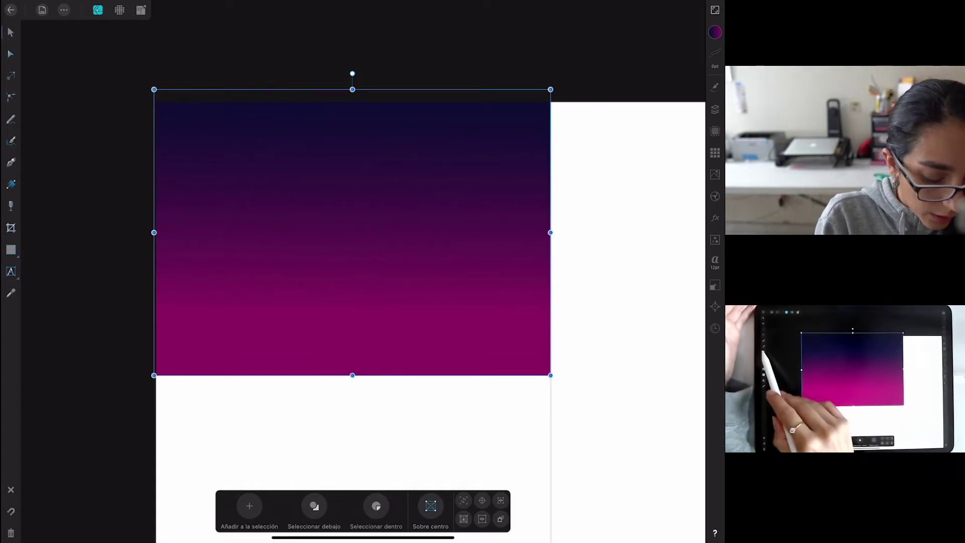
pyautogui.click(10, 162)
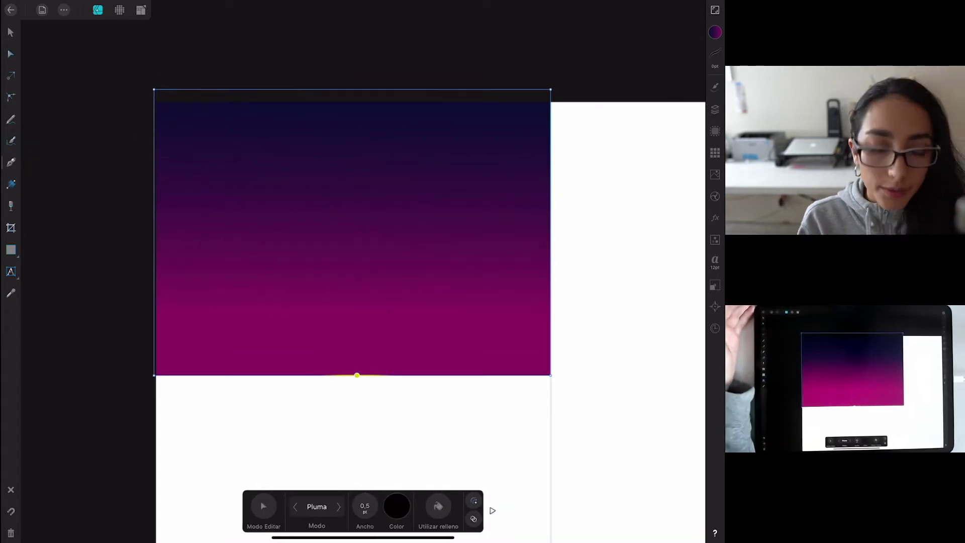
pyautogui.click(11, 490)
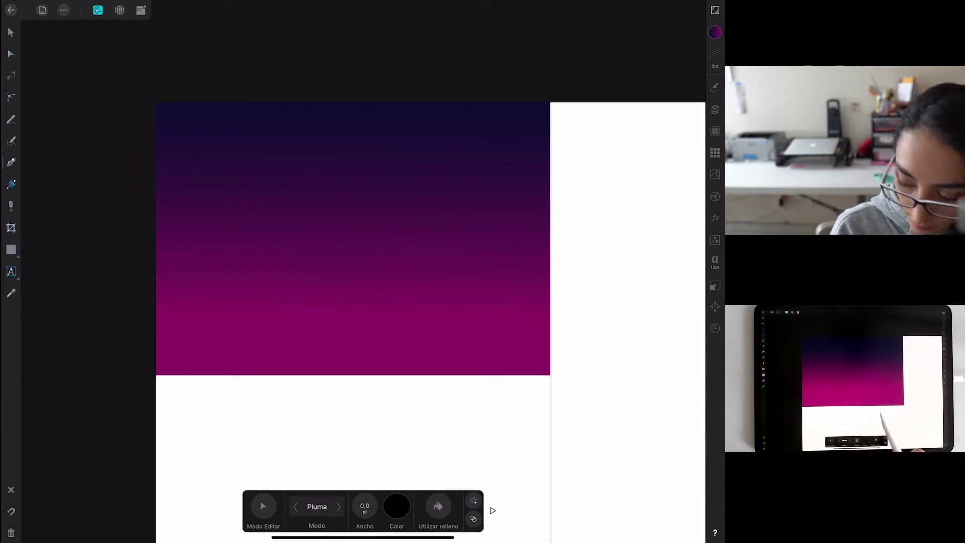
# Draw a curved mountain outline on the sky's bottom edge and fill it dark navy.
pyautogui.click(255, 371)
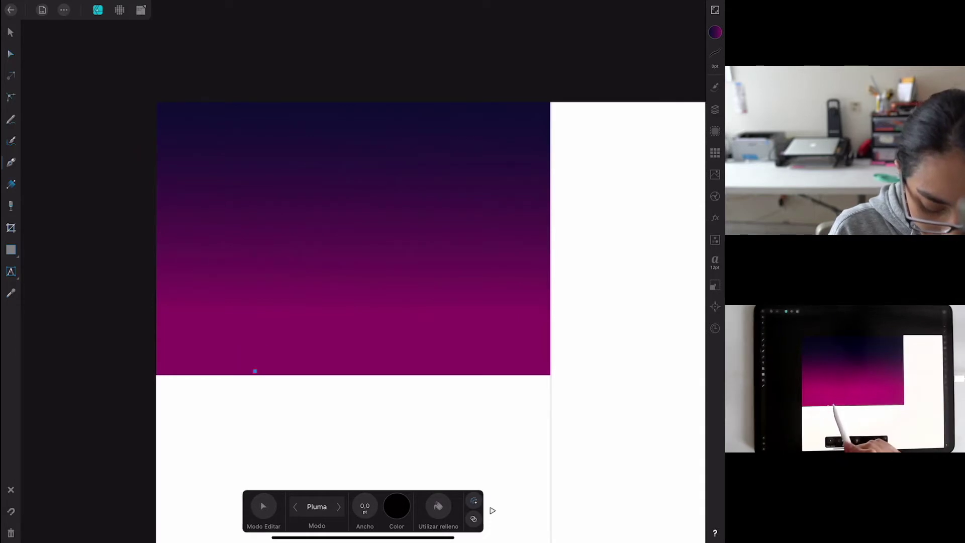
pyautogui.moveTo(301, 348)
pyautogui.mouseDown()
pyautogui.moveTo(354, 320)
pyautogui.moveTo(431, 373)
pyautogui.mouseUp()
pyautogui.click(323, 327)
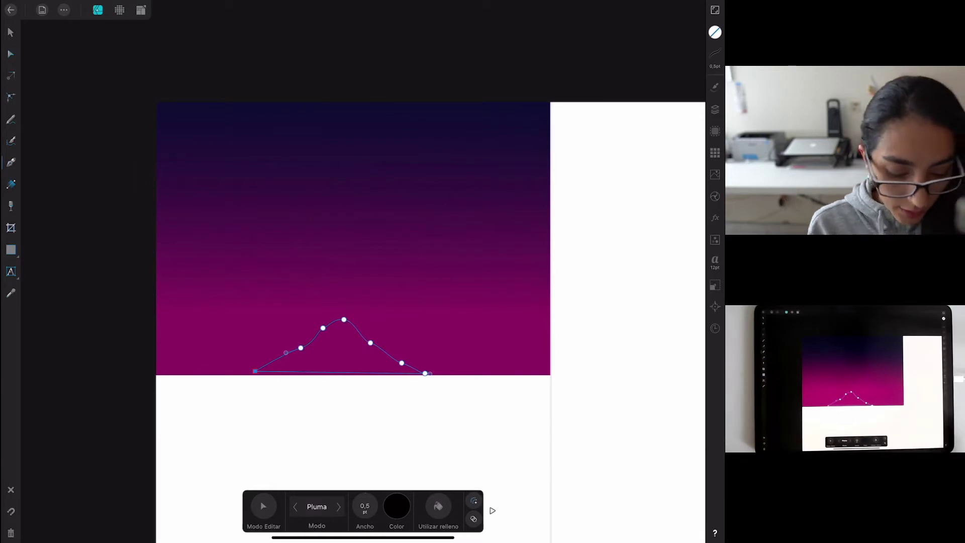
pyautogui.click(715, 32)
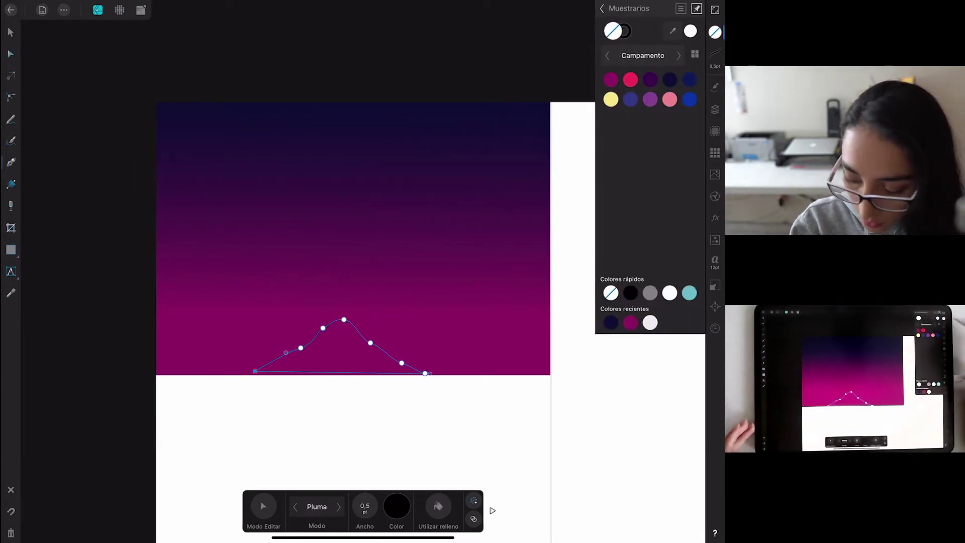
pyautogui.click(669, 79)
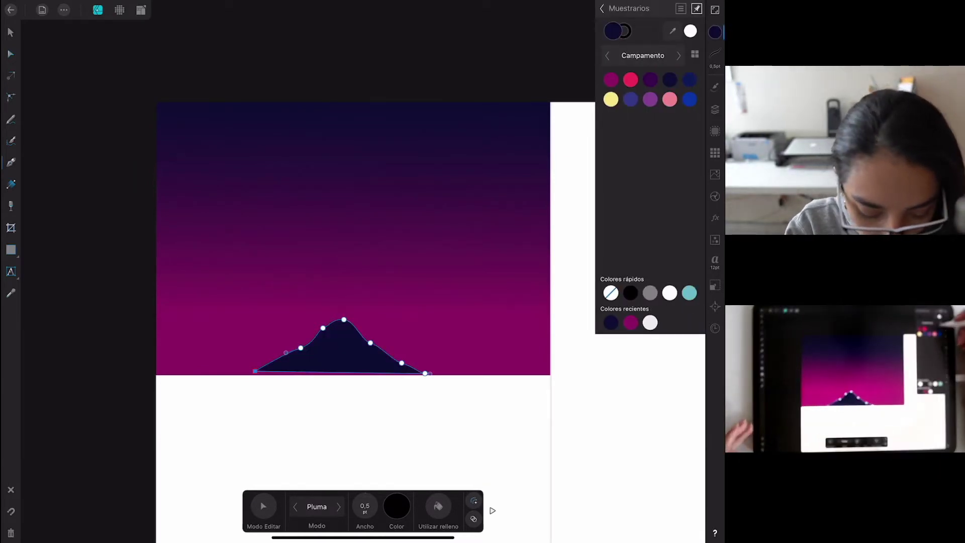
# Adjust the mountain's left and right base points with the Node tool.
pyautogui.click(10, 53)
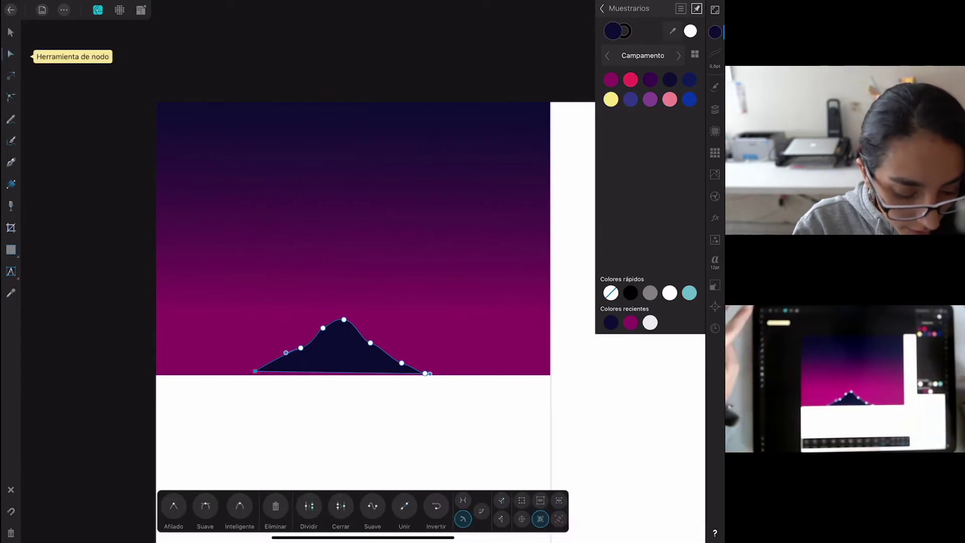
pyautogui.moveTo(255, 371); pyautogui.dragTo(251, 375)
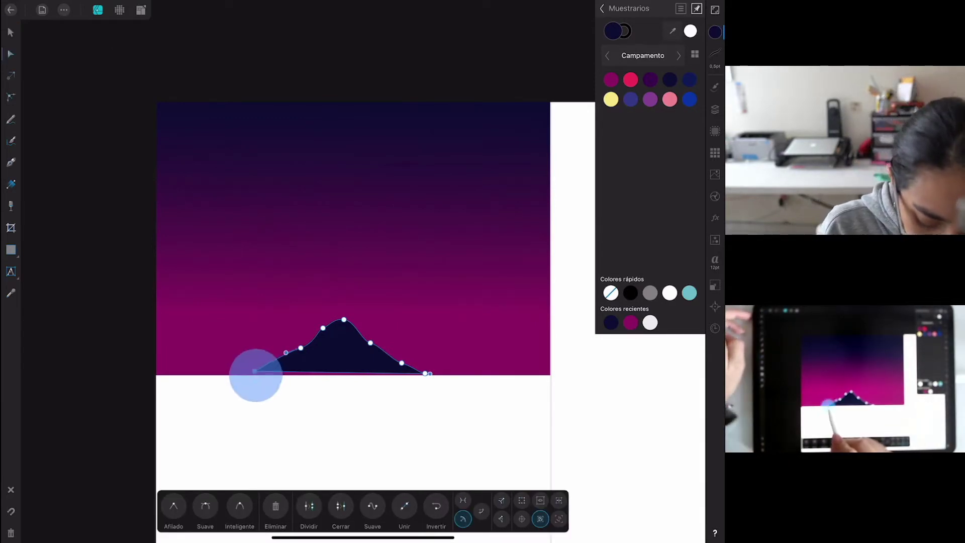
pyautogui.click(425, 374)
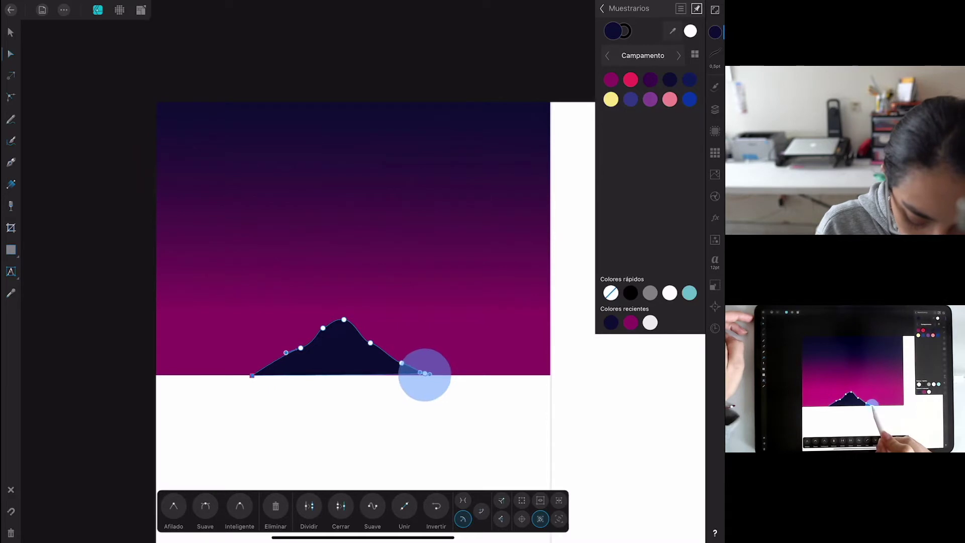
pyautogui.moveTo(426, 376); pyautogui.dragTo(426, 376)
pyautogui.click(10, 32)
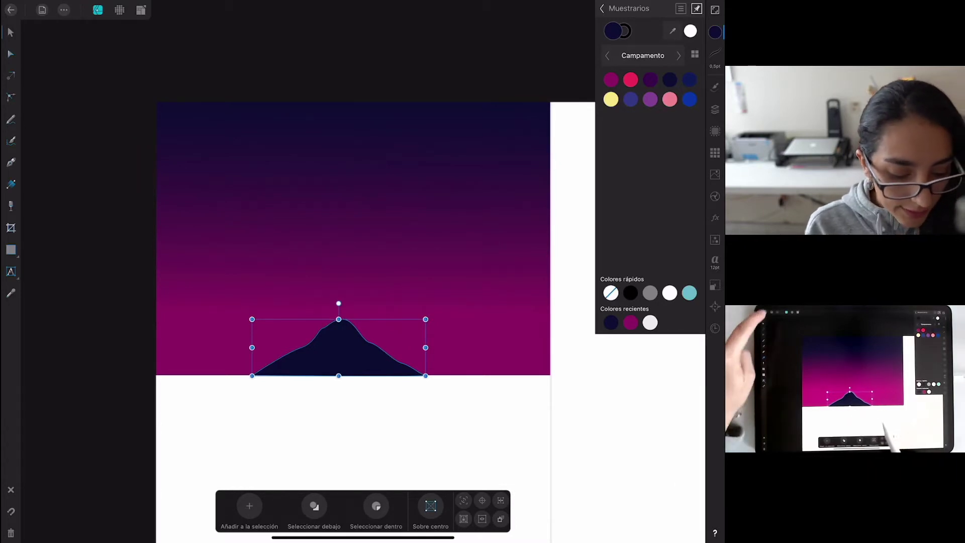
# Duplicate the mountain and enlarge the copy upward, rightward and to the left.
pyautogui.moveTo(333, 341); pyautogui.dragTo(274, 345)
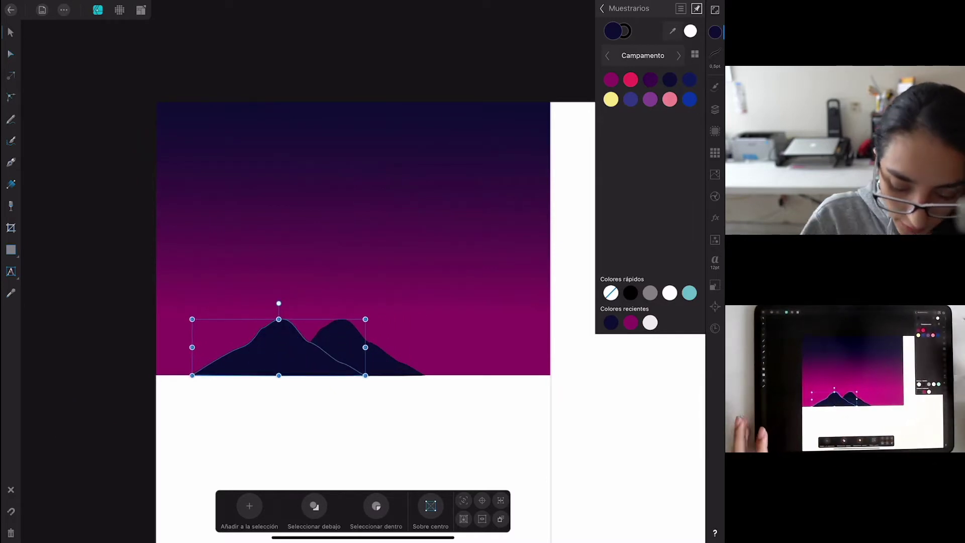
pyautogui.click(715, 109)
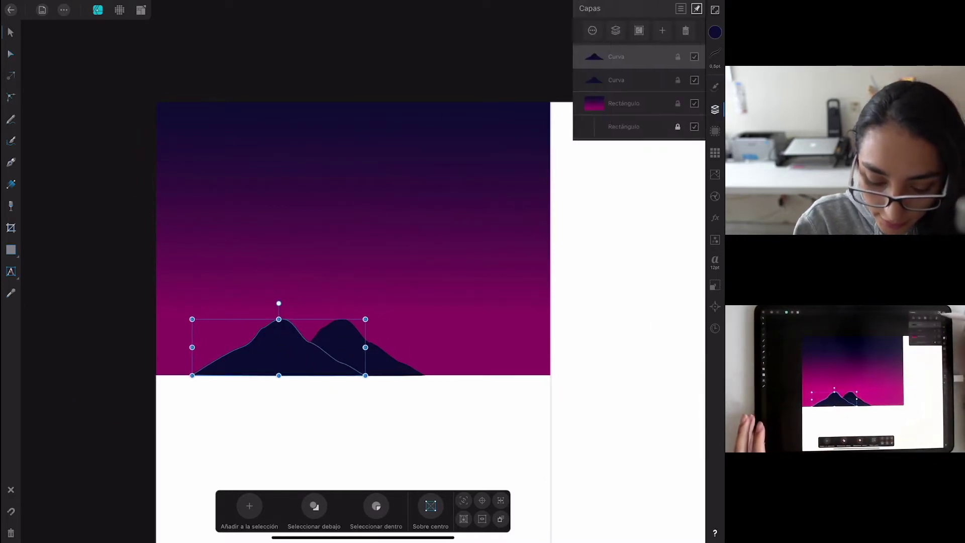
pyautogui.moveTo(647, 58); pyautogui.dragTo(640, 76)
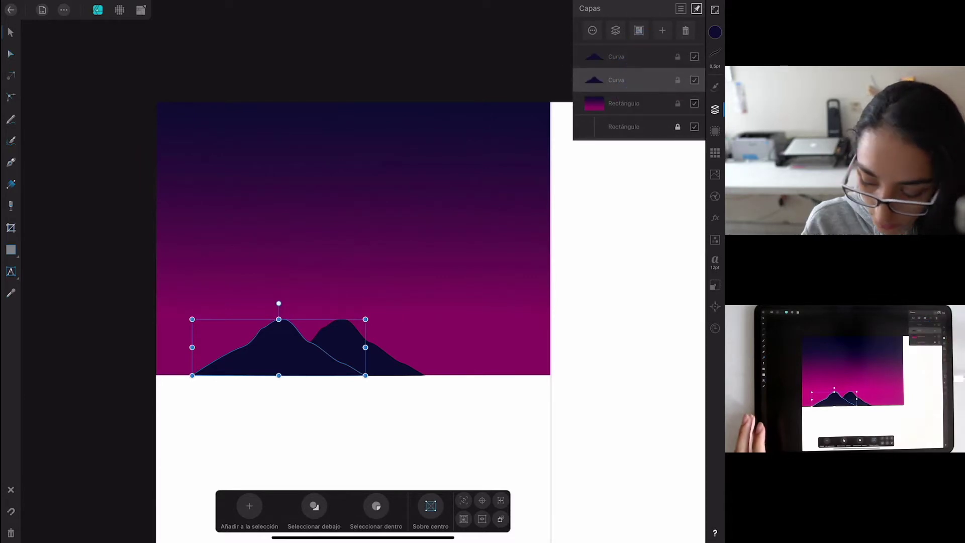
pyautogui.moveTo(366, 319); pyautogui.dragTo(387, 305)
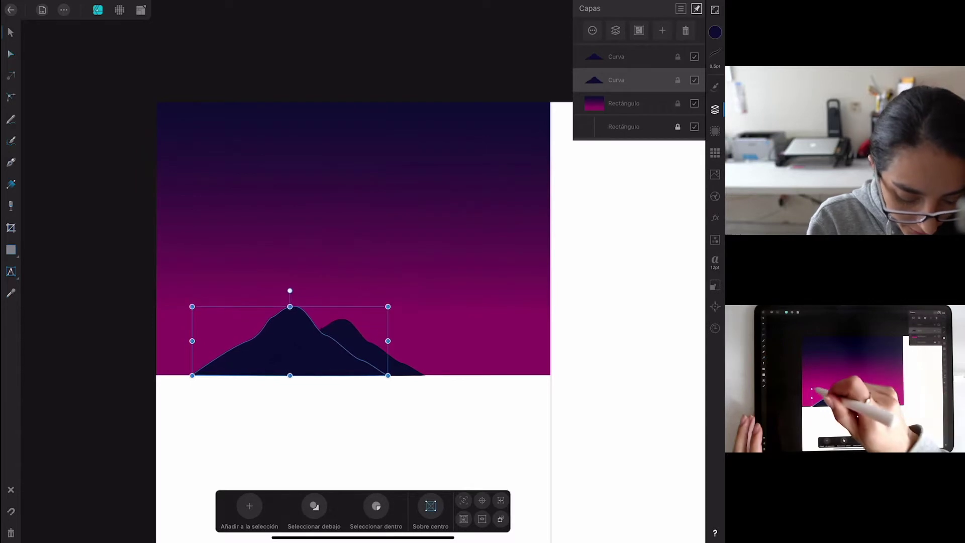
pyautogui.moveTo(192, 308); pyautogui.dragTo(177, 304)
pyautogui.moveTo(182, 299); pyautogui.dragTo(180, 298)
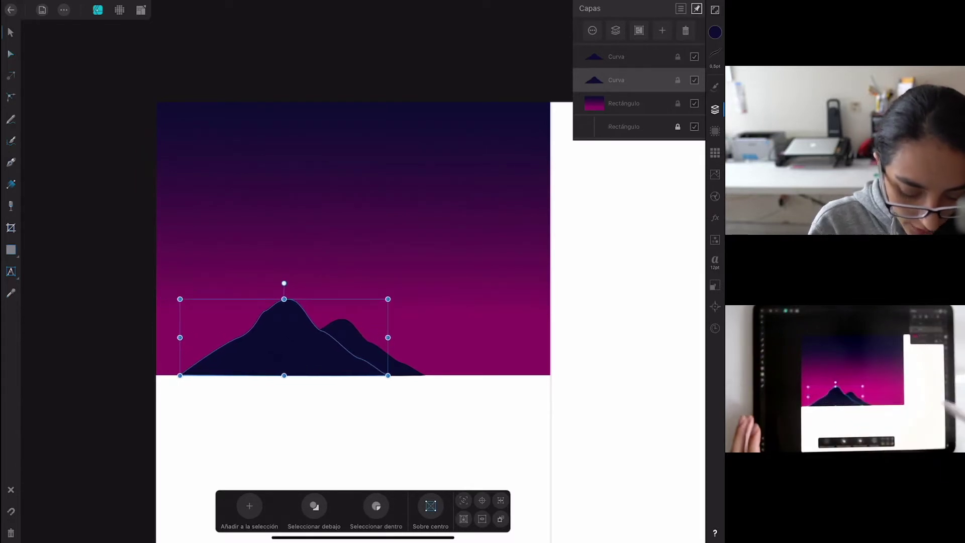
# Raise the copy's Luminance in the HSL sliders, then duplicate it again.
pyautogui.click(715, 32)
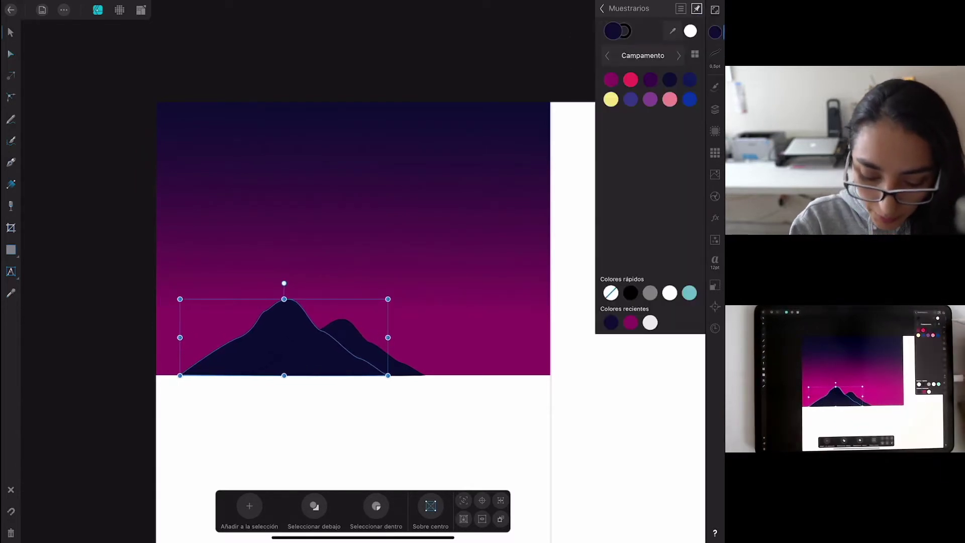
pyautogui.click(602, 8)
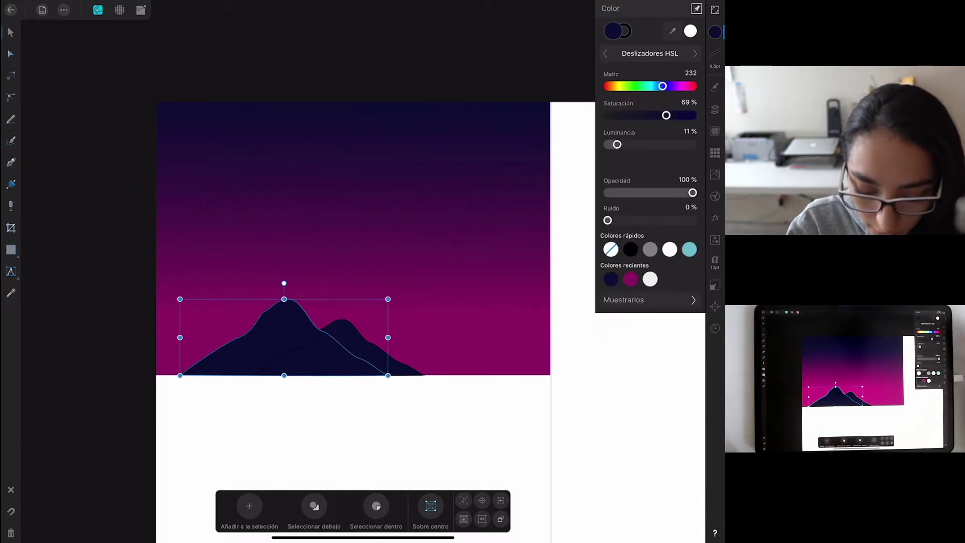
pyautogui.moveTo(617, 144); pyautogui.dragTo(623, 144)
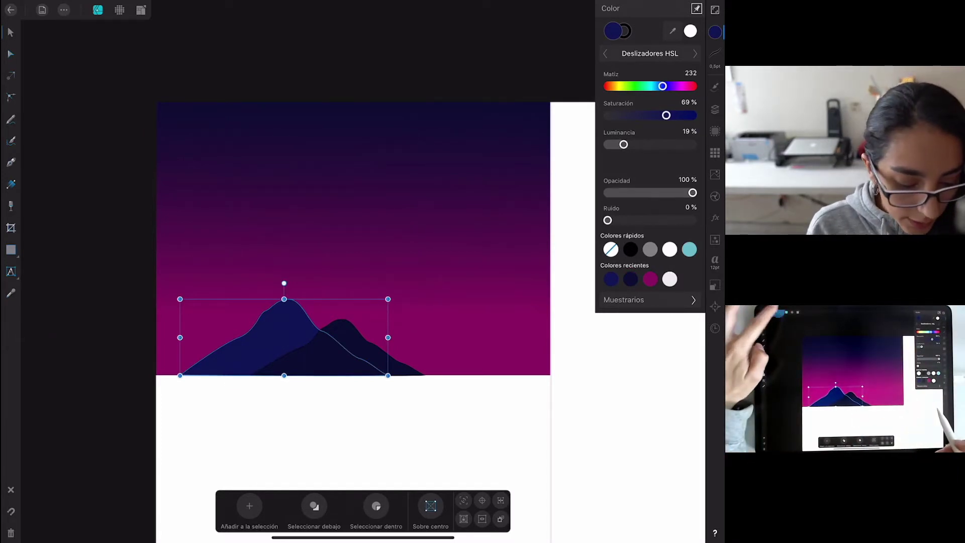
pyautogui.click(64, 10)
pyautogui.click(85, 99)
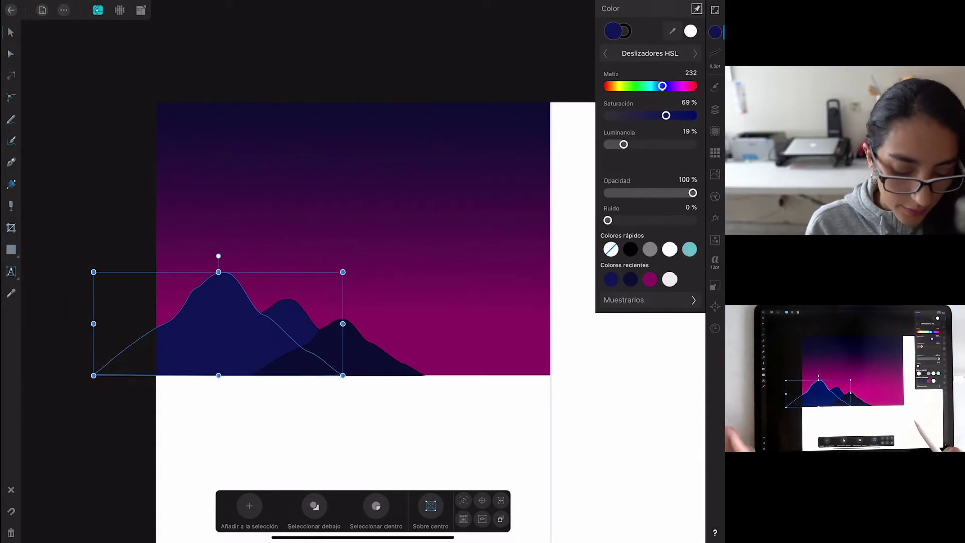
pyautogui.click(715, 110)
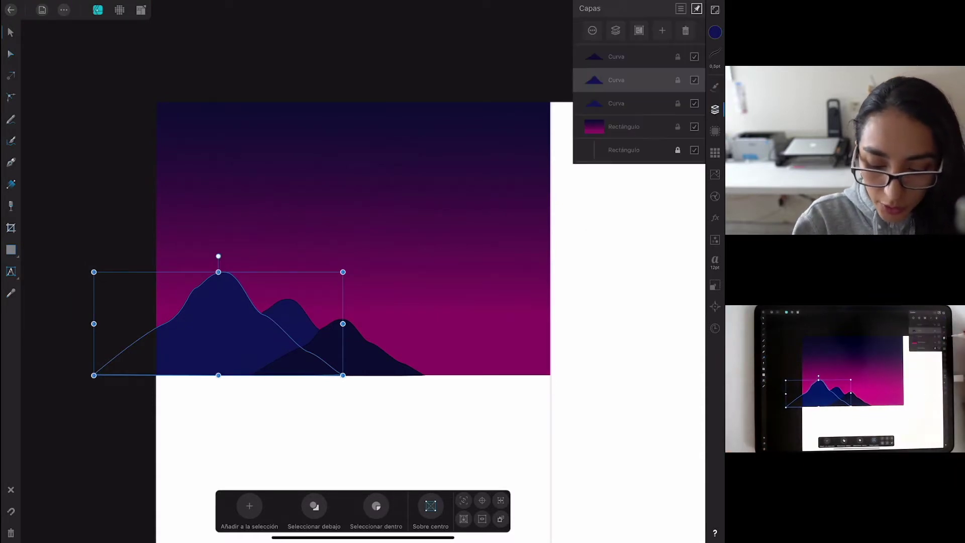
# Move the larger mountain behind the other peak and fine-tune its navy Luminance and Hue.
pyautogui.click(639, 81)
pyautogui.moveTo(639, 81); pyautogui.dragTo(641, 104)
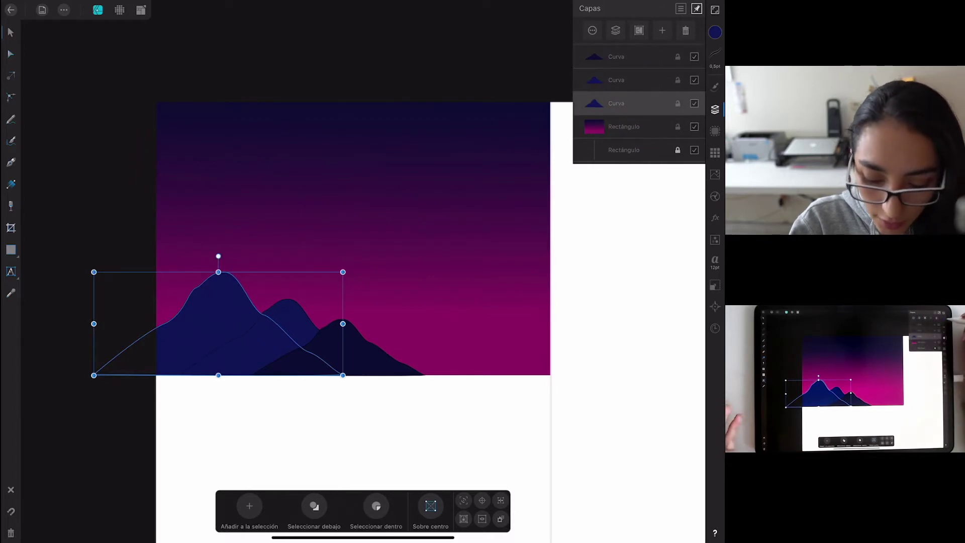
pyautogui.click(715, 32)
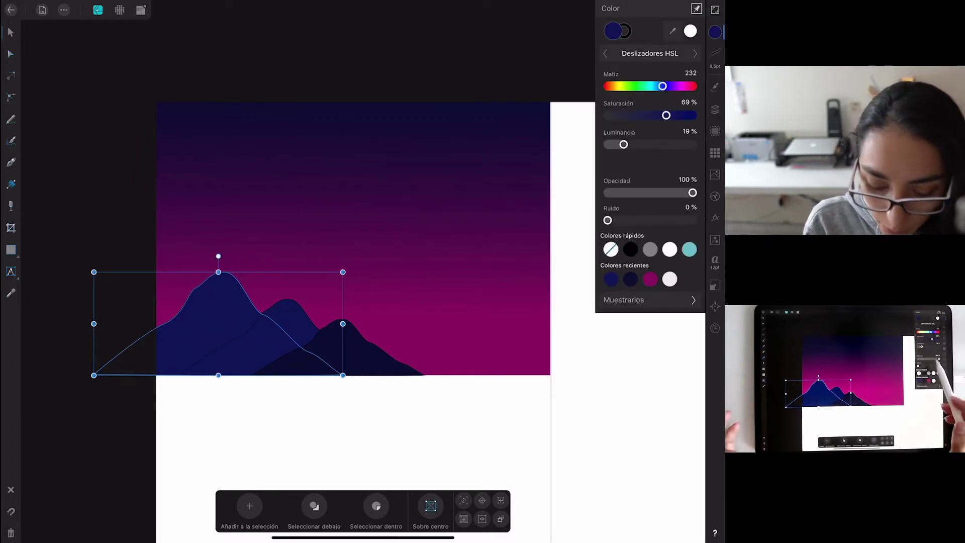
pyautogui.click(624, 145)
pyautogui.moveTo(621, 145); pyautogui.dragTo(619, 144)
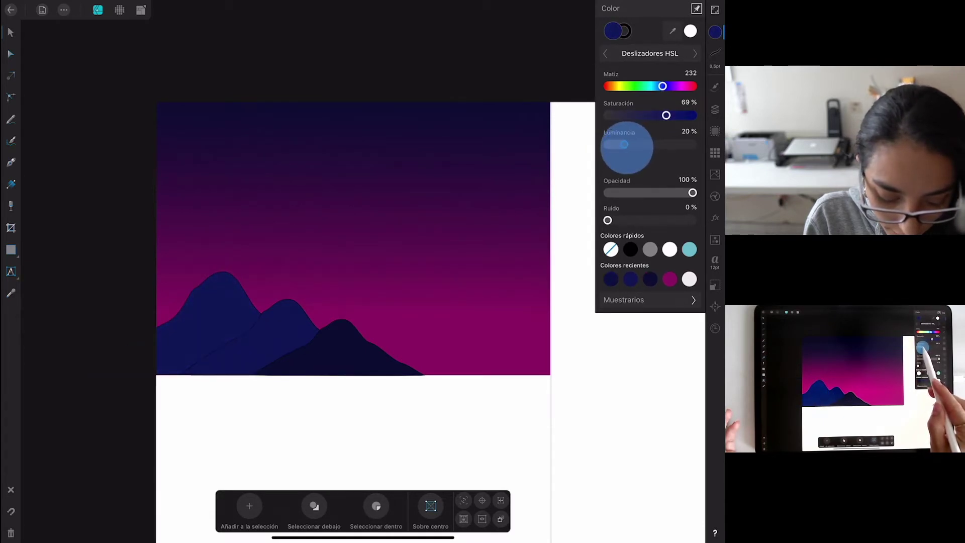
pyautogui.moveTo(625, 145); pyautogui.dragTo(625, 145)
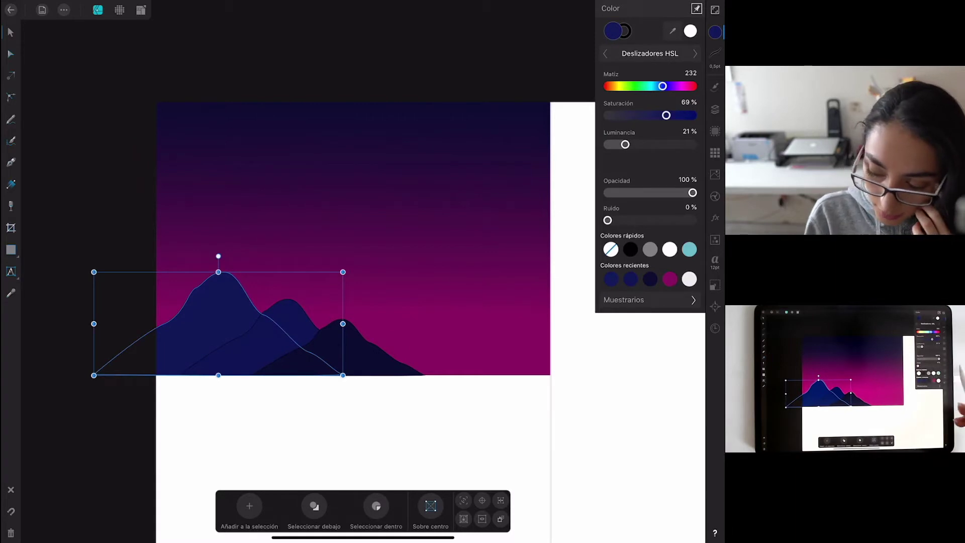
pyautogui.moveTo(663, 86); pyautogui.dragTo(659, 86)
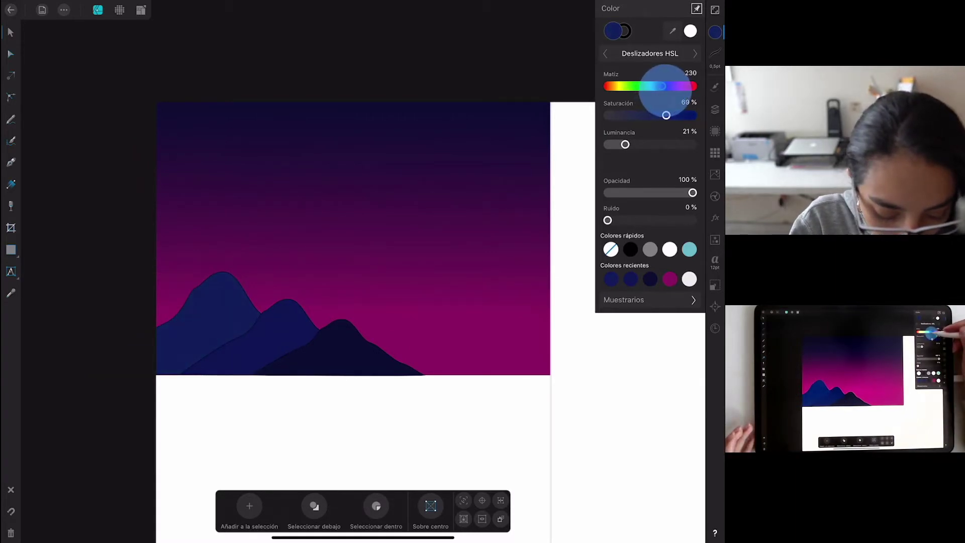
pyautogui.moveTo(663, 86); pyautogui.dragTo(662, 86)
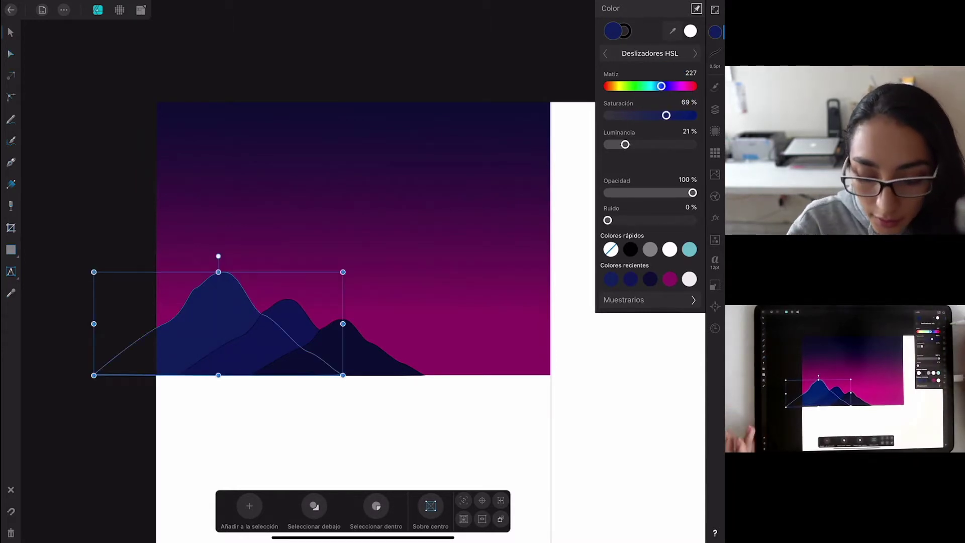
# Set the outline of all three mountains to None, then deselect.
pyautogui.click(624, 31)
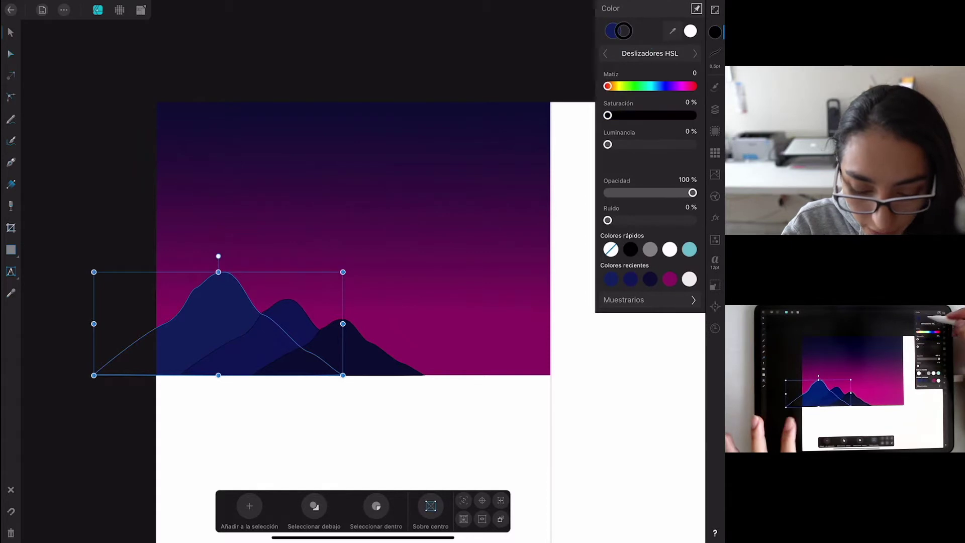
pyautogui.click(609, 249)
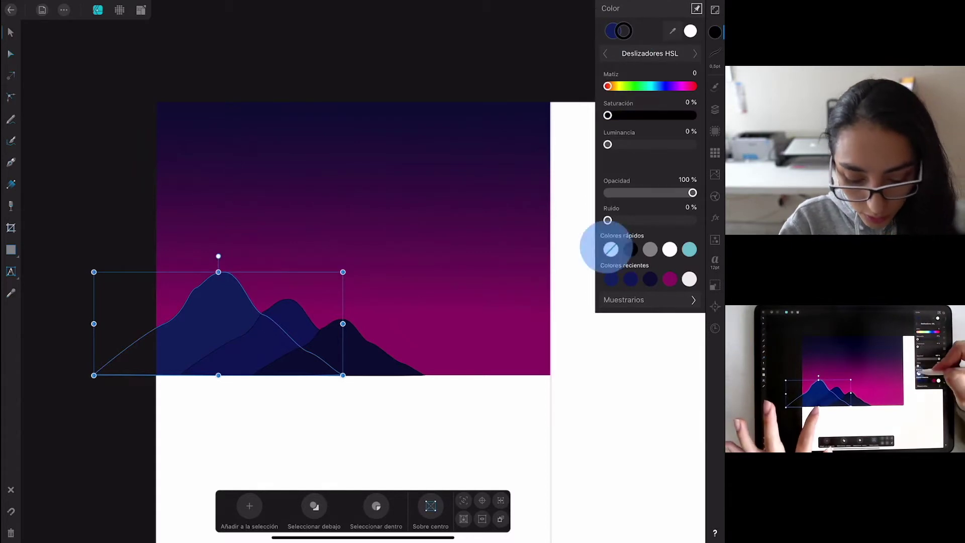
pyautogui.click(295, 328)
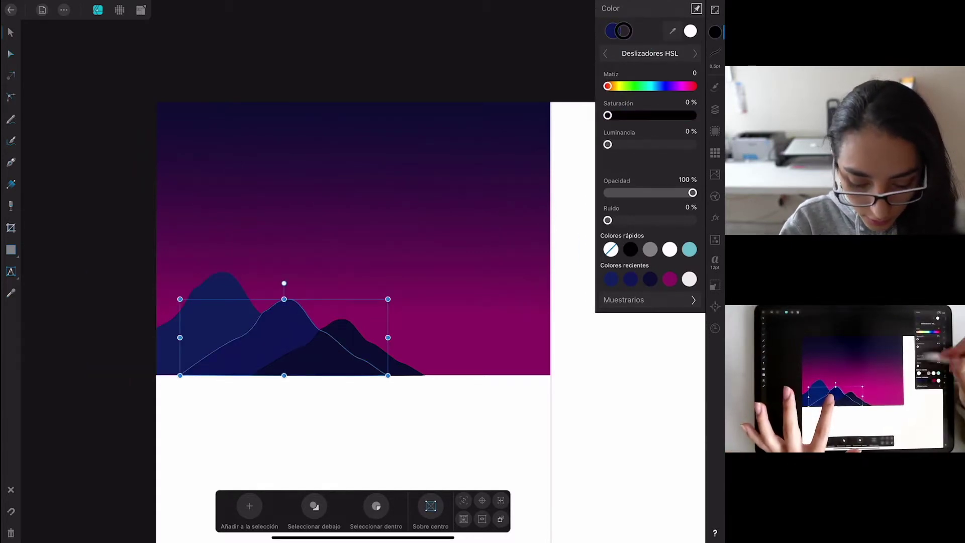
pyautogui.moveTo(608, 144); pyautogui.dragTo(651, 144)
pyautogui.click(342, 352)
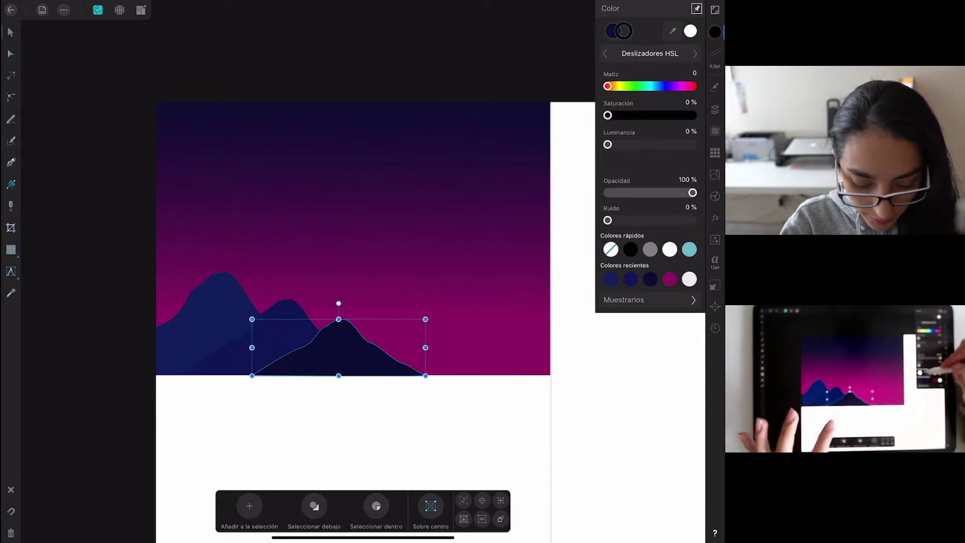
pyautogui.click(715, 32)
pyautogui.click(629, 227)
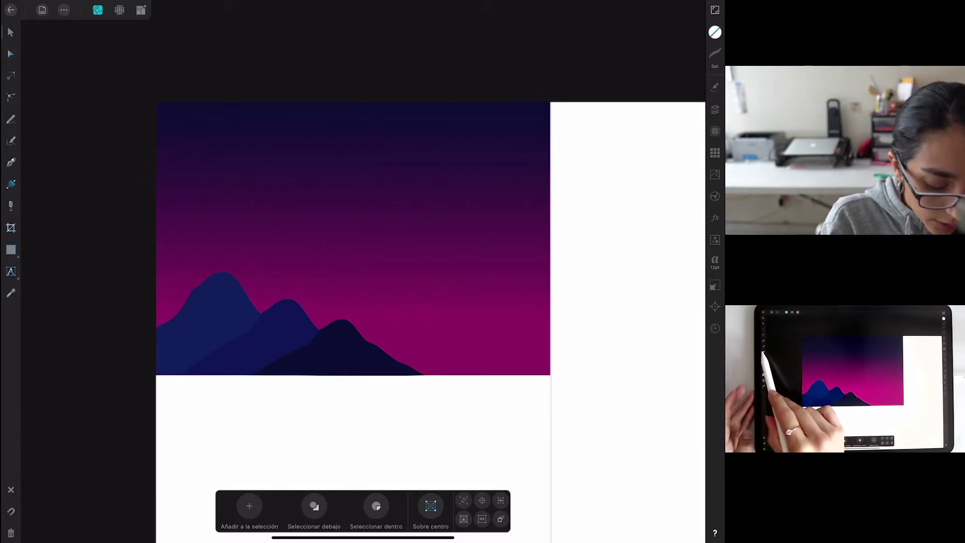
# Start the taller peak's path with the Pen tool, undoing a stray curve node.
pyautogui.click(11, 161)
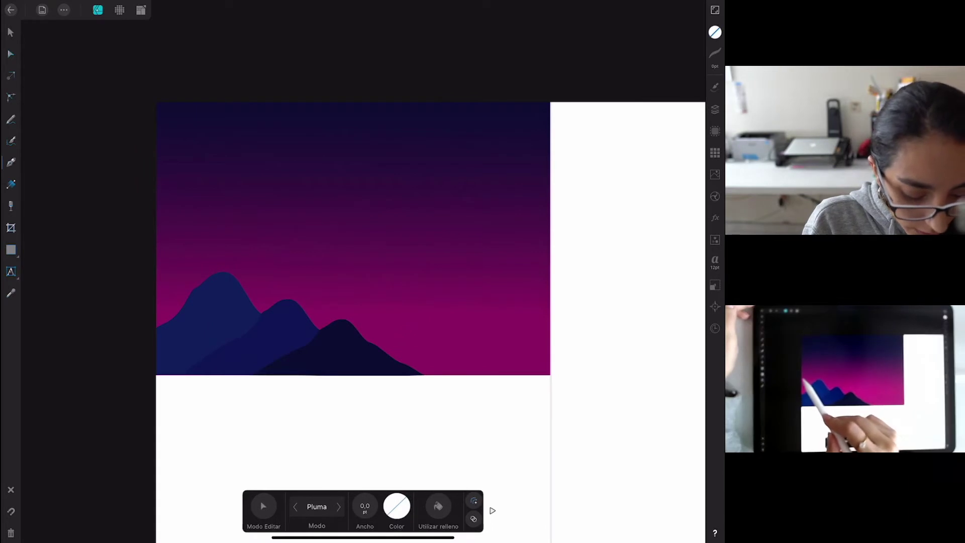
pyautogui.moveTo(200, 238)
pyautogui.mouseDown()
pyautogui.moveTo(232, 210)
pyautogui.moveTo(276, 225)
pyautogui.moveTo(306, 257)
pyautogui.mouseUp()
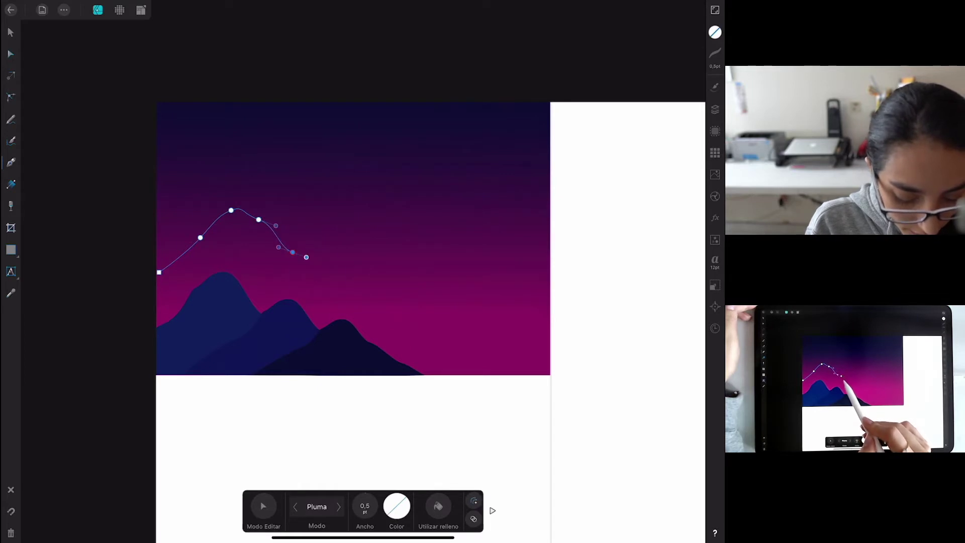
pyautogui.hotkey('ctrl', 'z')
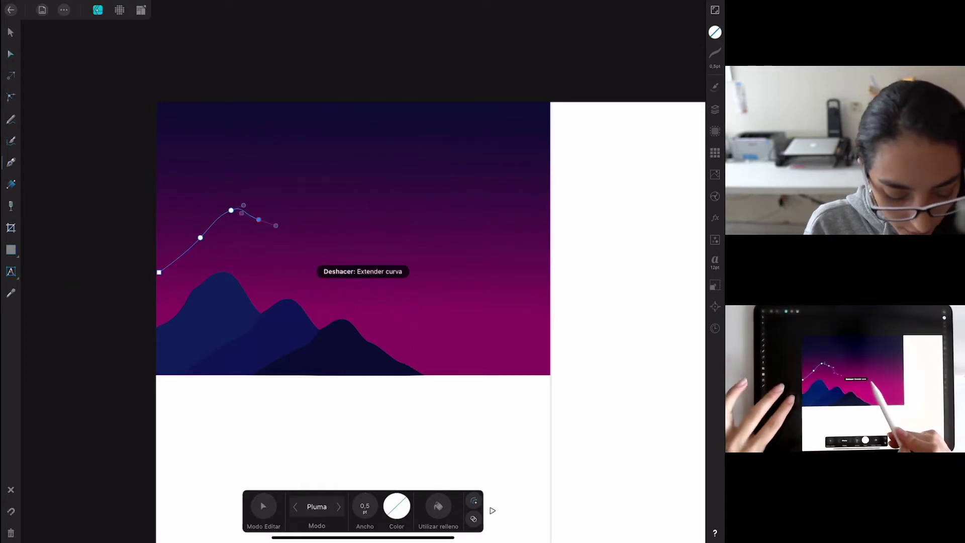
pyautogui.click(141, 327)
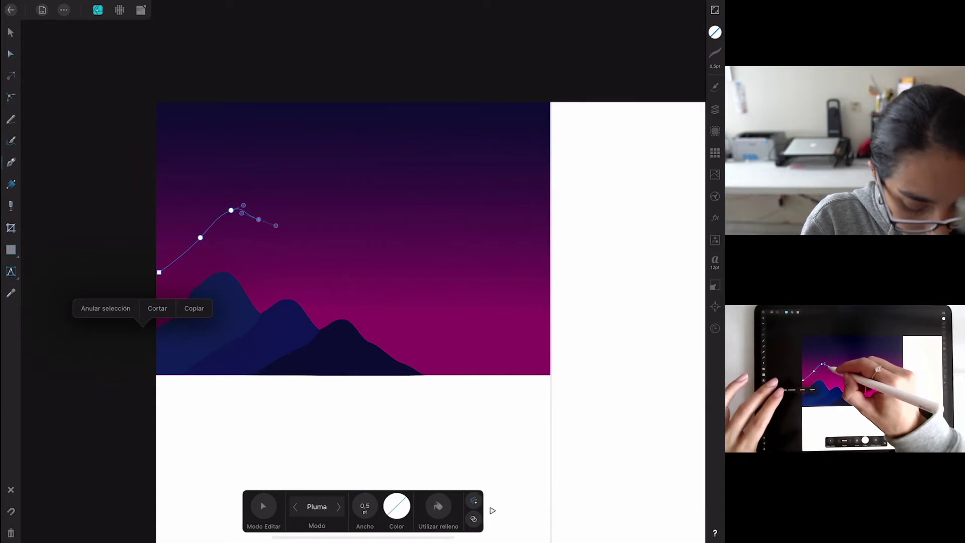
pyautogui.click(101, 382)
pyautogui.click(263, 506)
pyautogui.moveTo(259, 220); pyautogui.dragTo(258, 233)
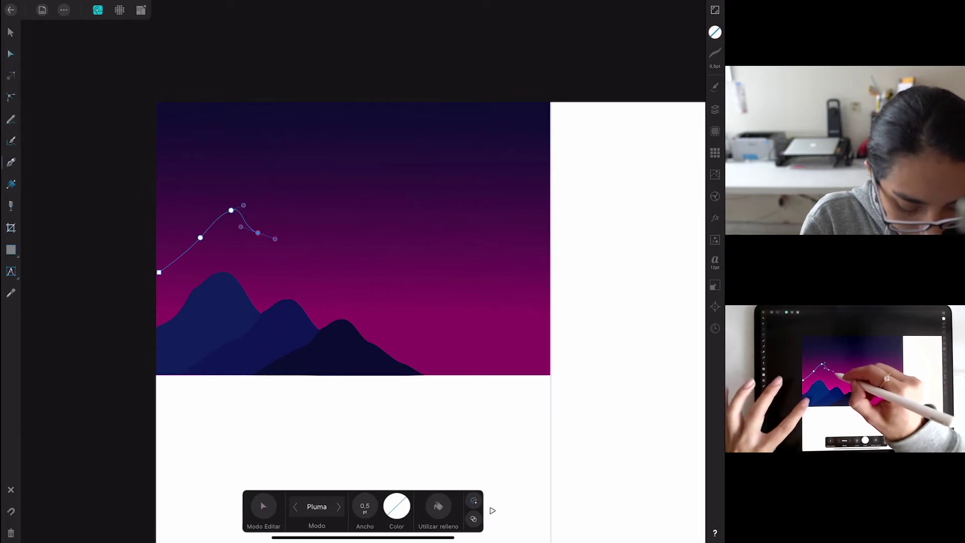
# Close the peak path, then smooth its right slope with the Node tool.
pyautogui.click(309, 279)
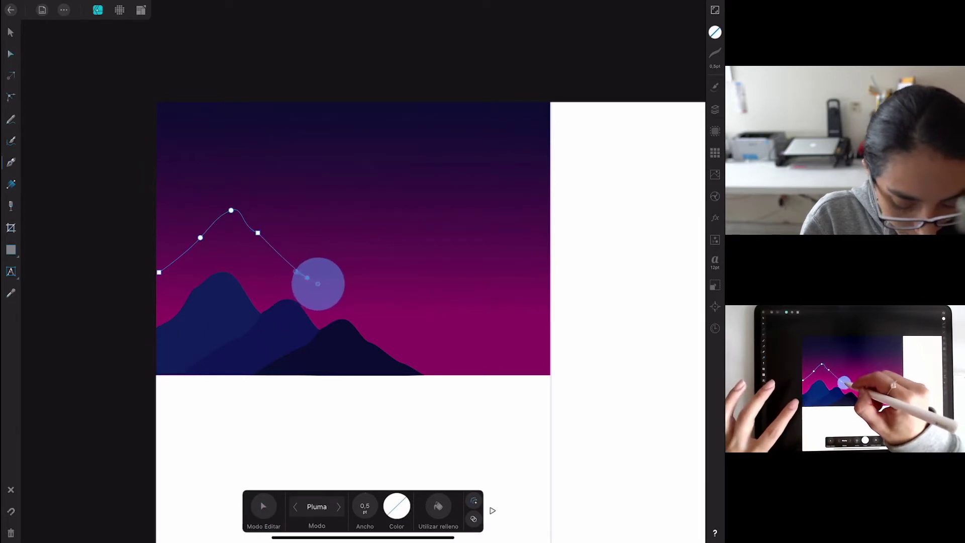
pyautogui.moveTo(318, 284); pyautogui.dragTo(323, 285)
pyautogui.click(187, 371)
pyautogui.click(159, 276)
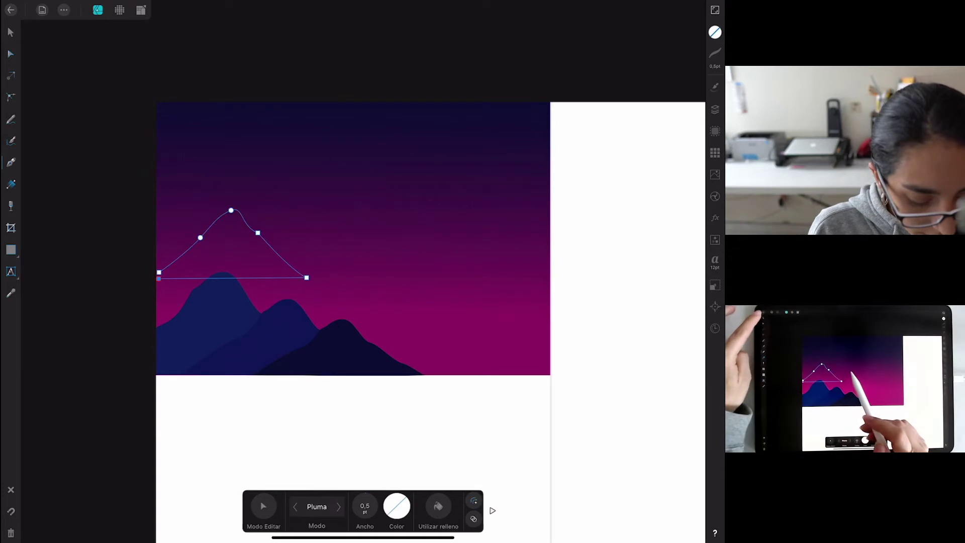
pyautogui.click(10, 54)
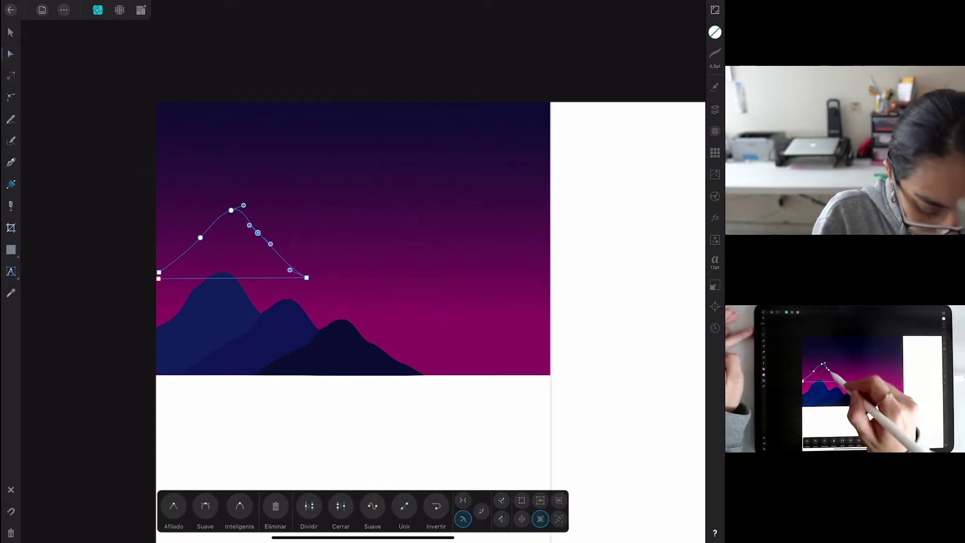
pyautogui.moveTo(270, 243)
pyautogui.mouseDown()
pyautogui.moveTo(281, 246)
pyautogui.moveTo(250, 229)
pyautogui.moveTo(290, 236)
pyautogui.mouseUp()
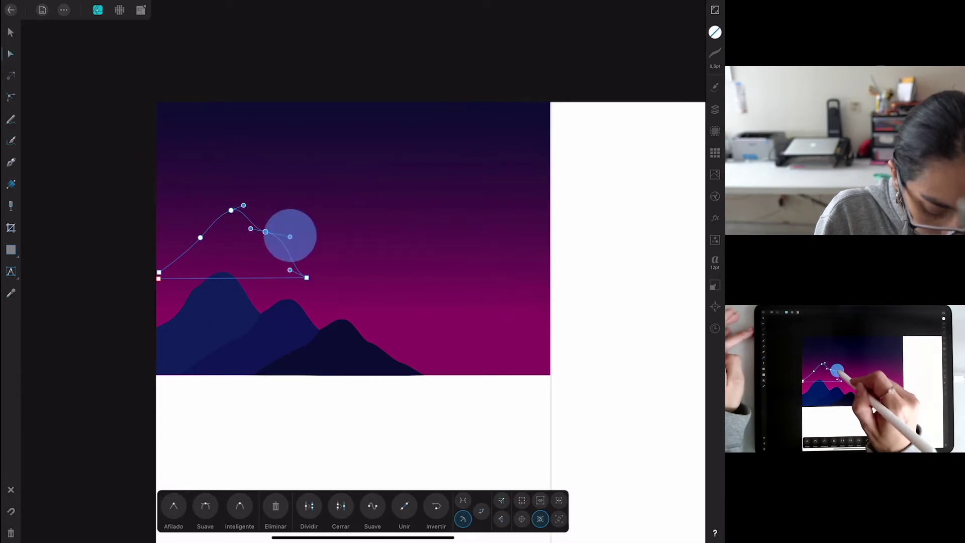
pyautogui.press('Escape')
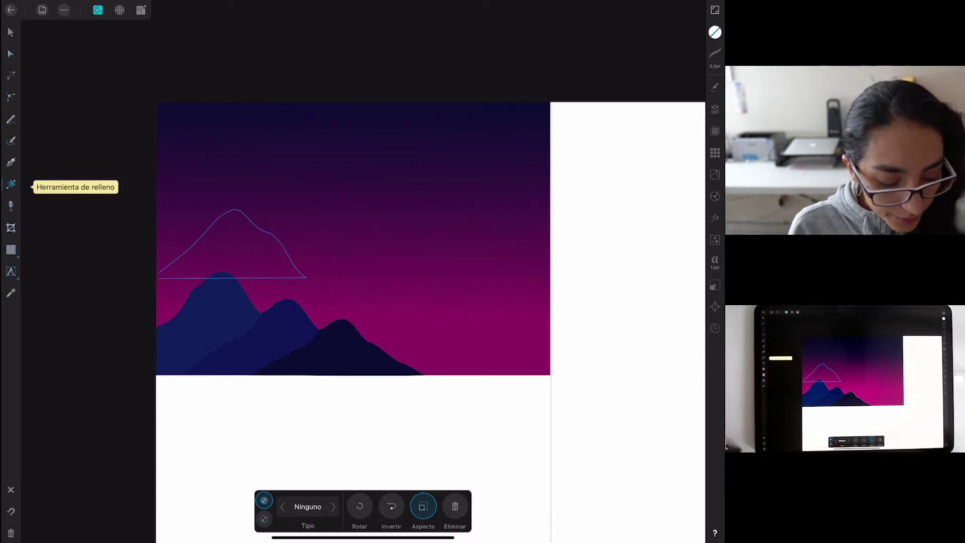
# Fill the peak with a vertical gradient from dark navy to 0% opacity at the base.
pyautogui.moveTo(236, 209); pyautogui.dragTo(234, 276)
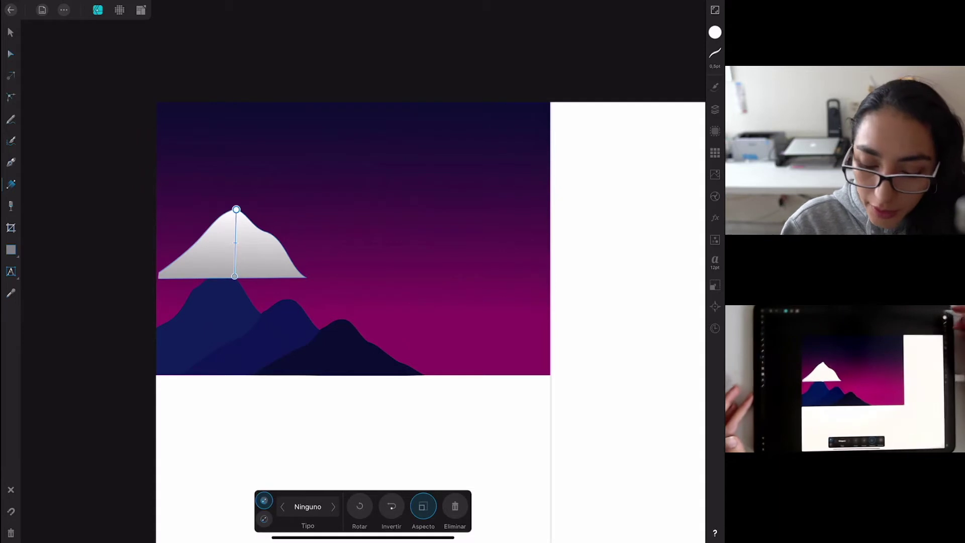
pyautogui.click(715, 109)
pyautogui.click(715, 32)
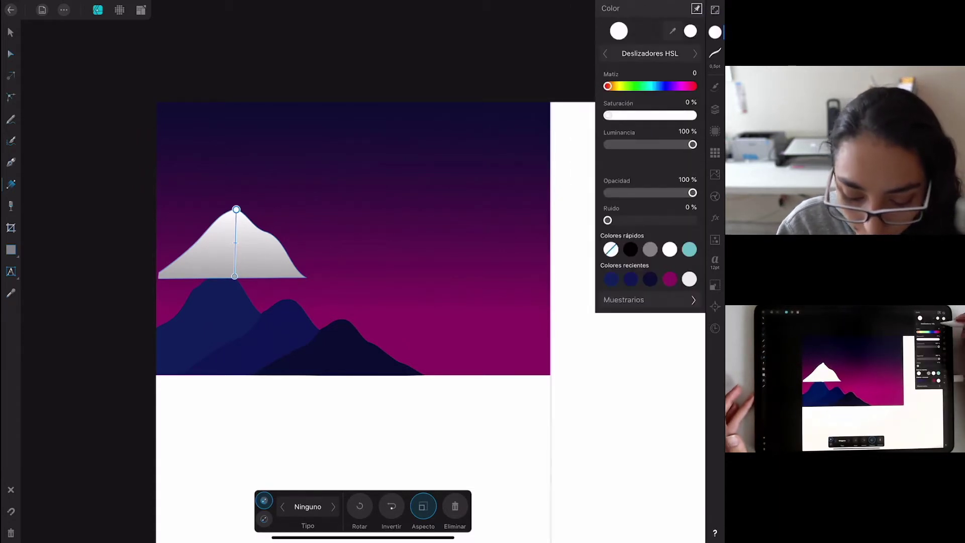
pyautogui.click(650, 279)
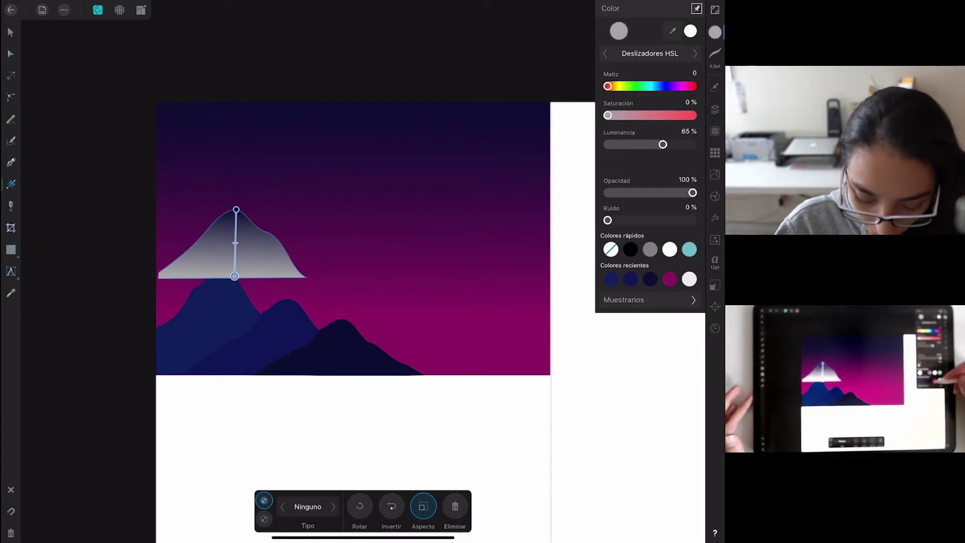
pyautogui.click(650, 279)
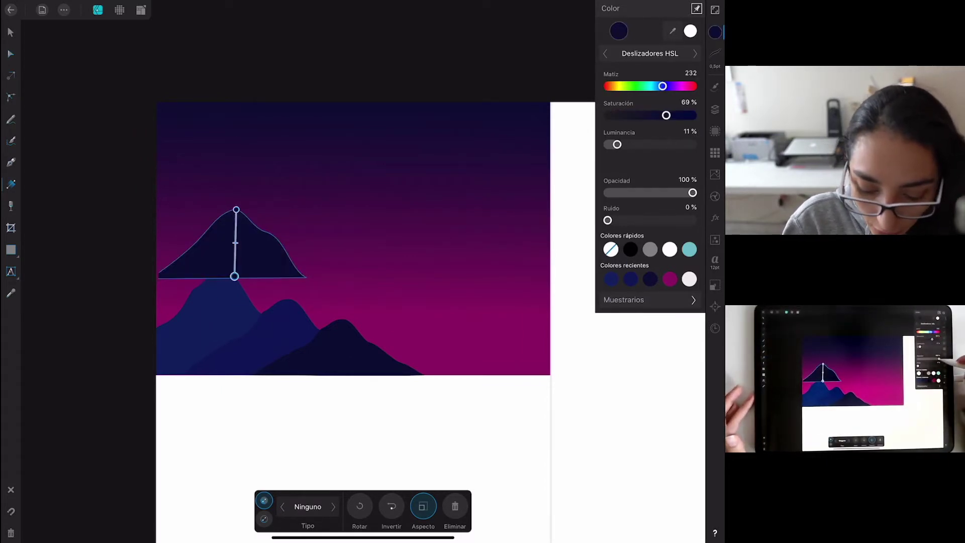
pyautogui.moveTo(693, 193); pyautogui.dragTo(586, 198)
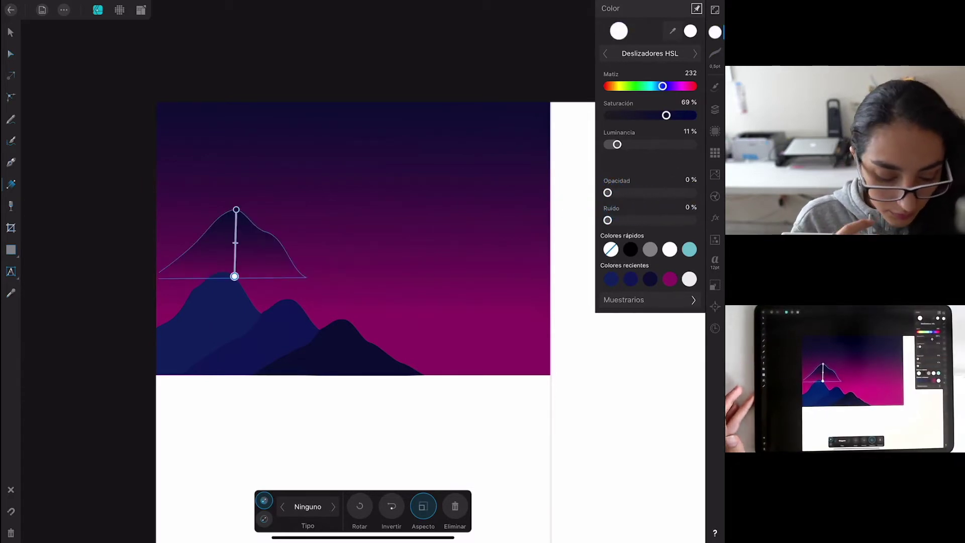
# Move the faded peak up and to the right.
pyautogui.click(10, 33)
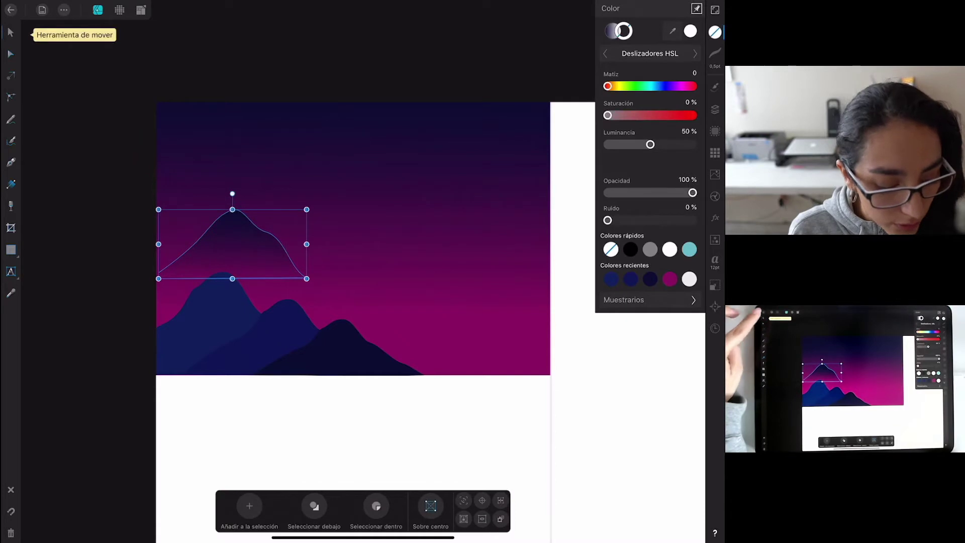
pyautogui.click(263, 260)
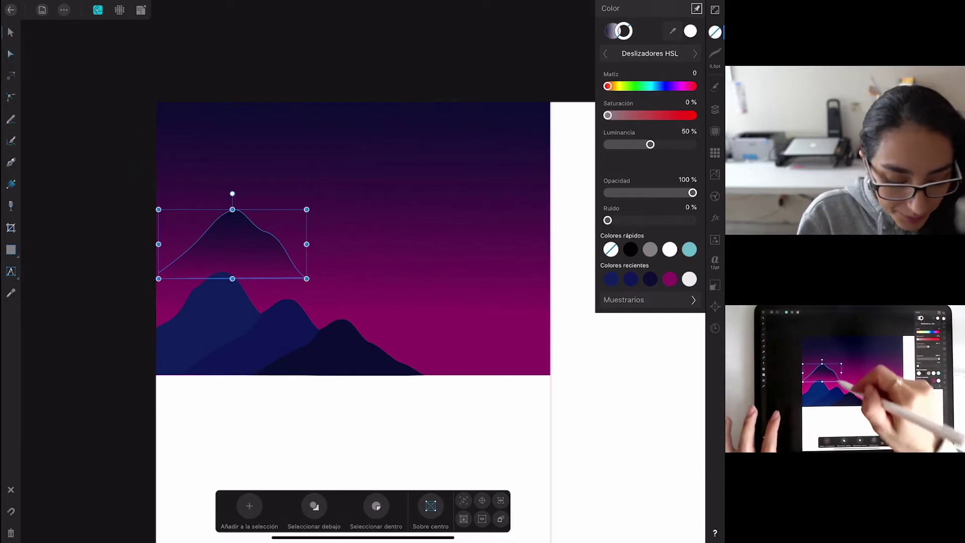
pyautogui.moveTo(261, 254)
pyautogui.mouseDown()
pyautogui.moveTo(325, 237)
pyautogui.moveTo(446, 296)
pyautogui.moveTo(427, 337)
pyautogui.moveTo(555, 296)
pyautogui.mouseUp()
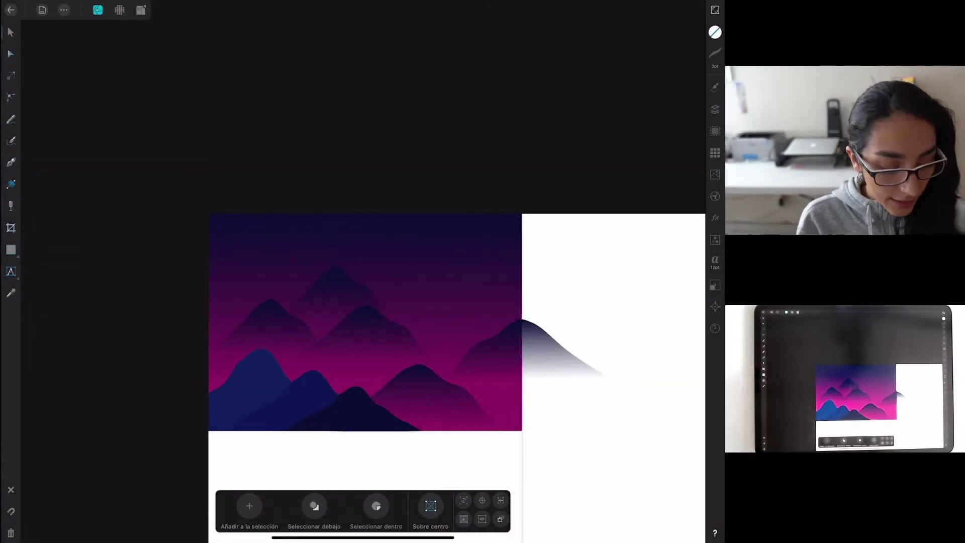
# Draw a circle in the upper-right sky with the Ellipse tool.
pyautogui.click(11, 250)
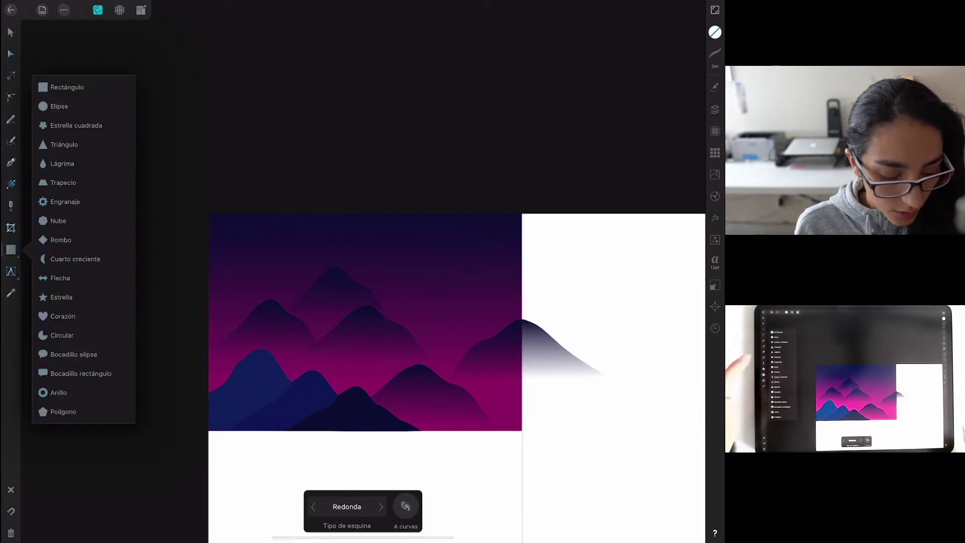
pyautogui.click(59, 106)
pyautogui.moveTo(418, 221); pyautogui.dragTo(516, 318)
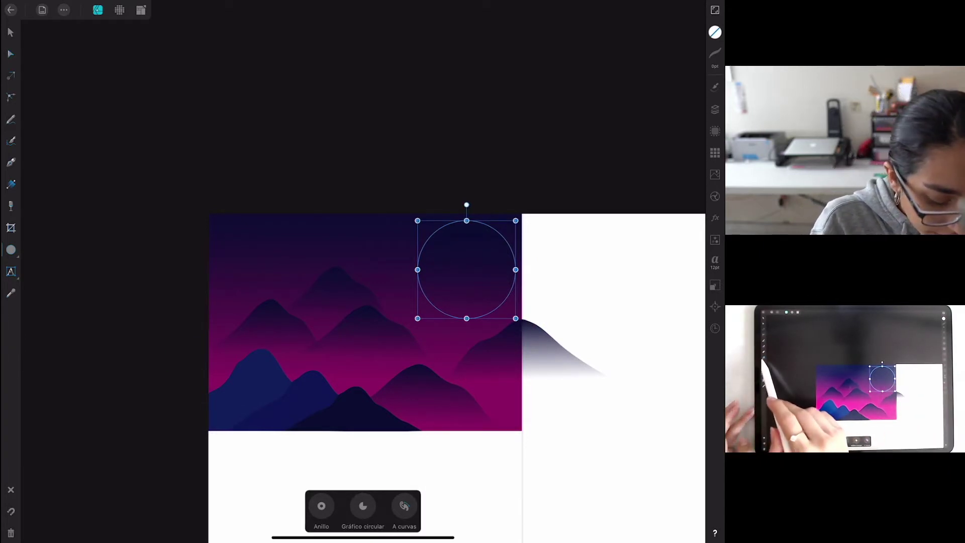
# Give the circle a vertical gradient fill with a pink top stop from Swatches.
pyautogui.click(10, 184)
pyautogui.moveTo(468, 220); pyautogui.dragTo(468, 315)
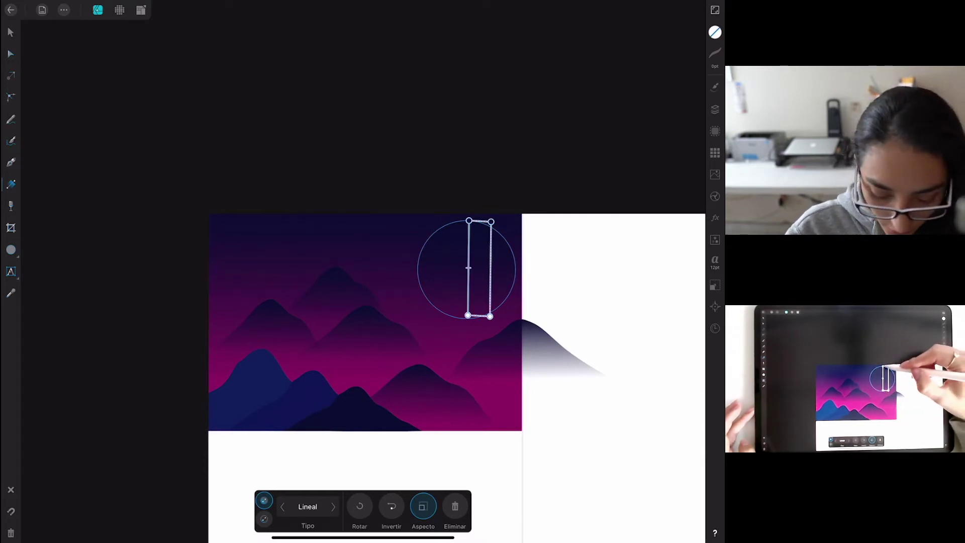
pyautogui.click(715, 32)
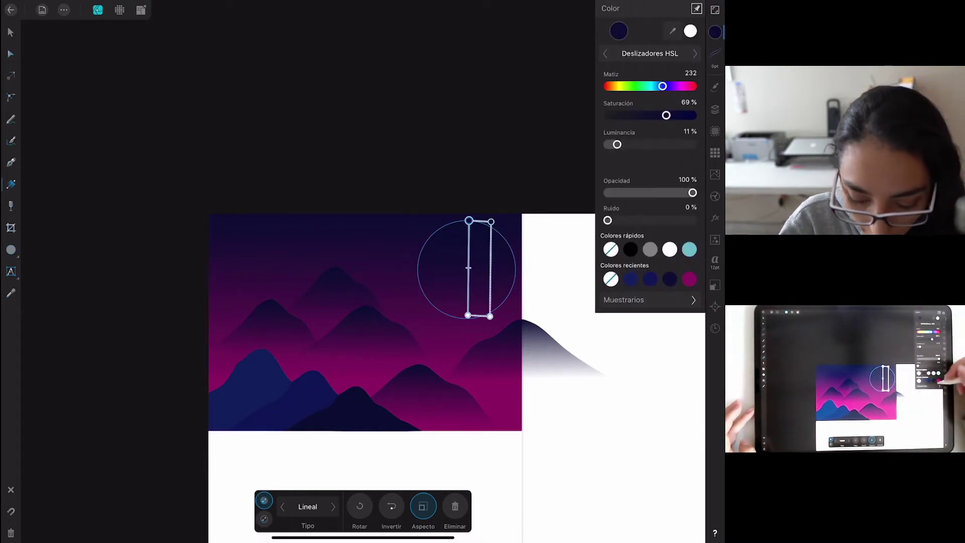
pyautogui.click(626, 300)
pyautogui.click(670, 99)
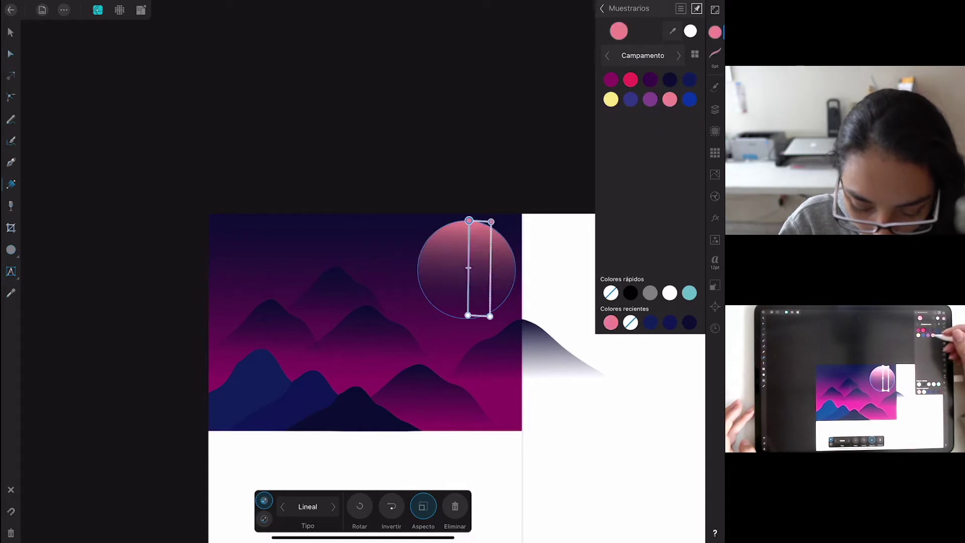
pyautogui.click(602, 8)
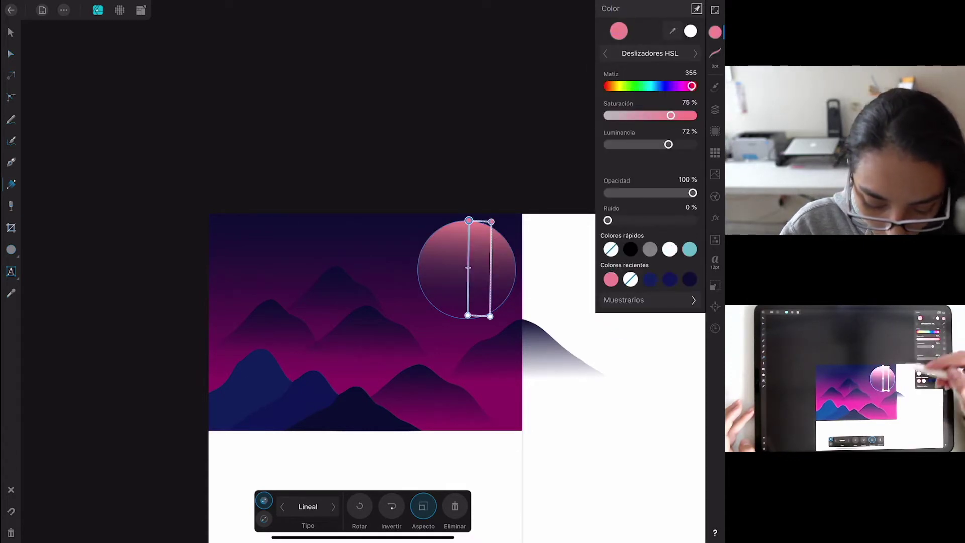
# Set the bottom stop to the same pink at 5% opacity and slightly darken the top pink.
pyautogui.click(468, 315)
pyautogui.click(611, 279)
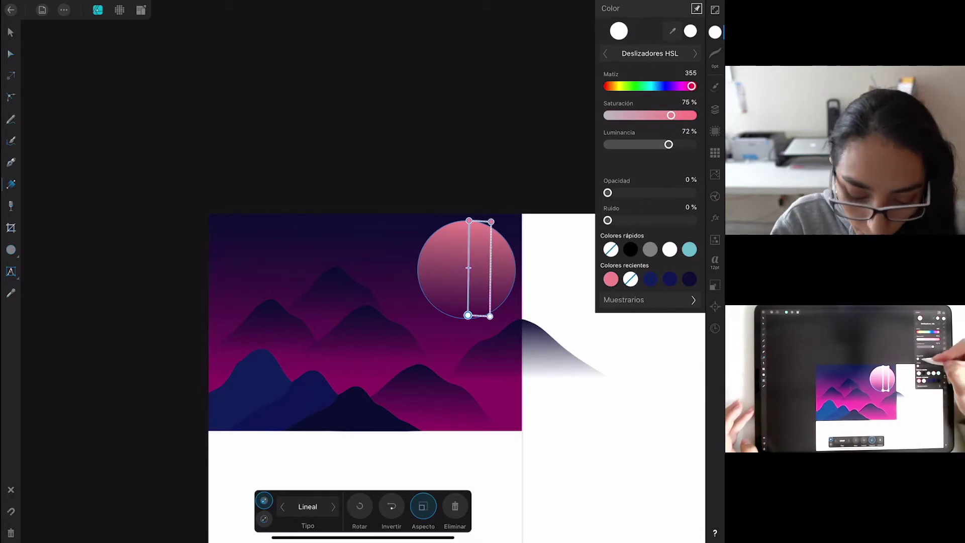
pyautogui.moveTo(608, 192); pyautogui.dragTo(610, 192)
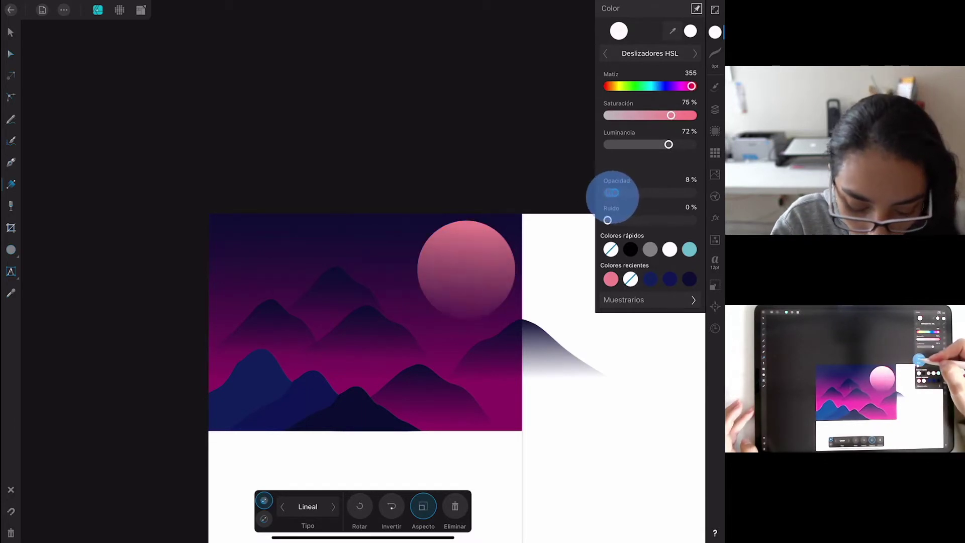
pyautogui.moveTo(610, 192); pyautogui.dragTo(611, 193)
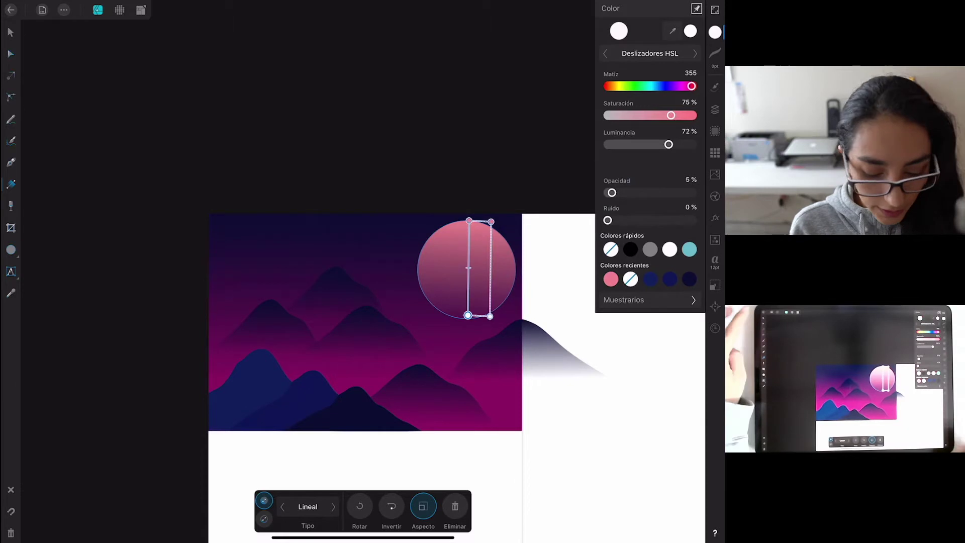
pyautogui.click(469, 220)
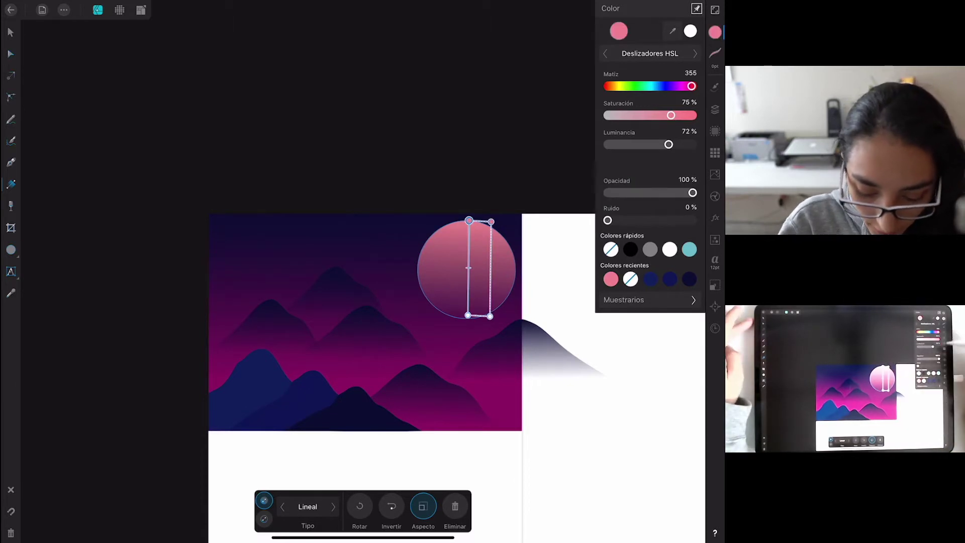
pyautogui.moveTo(669, 145); pyautogui.dragTo(661, 144)
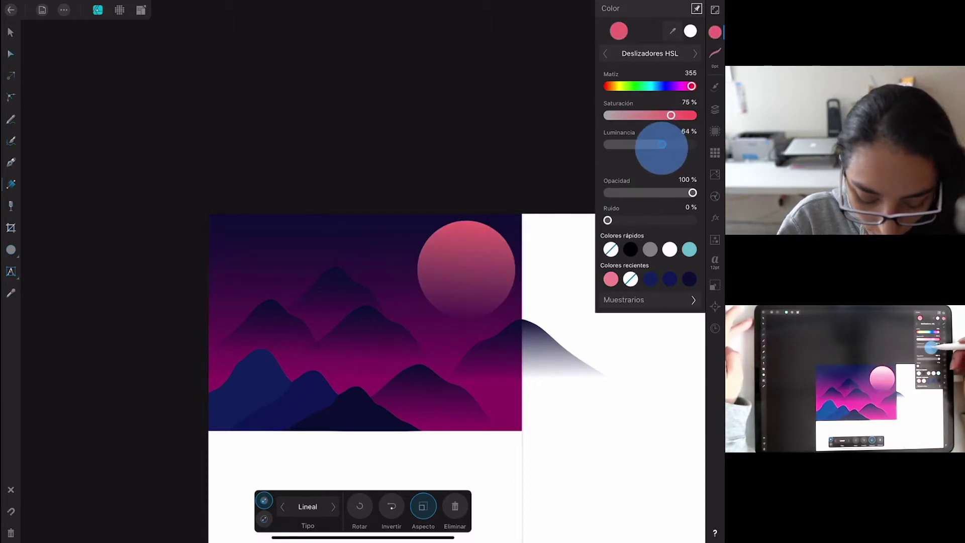
pyautogui.click(715, 31)
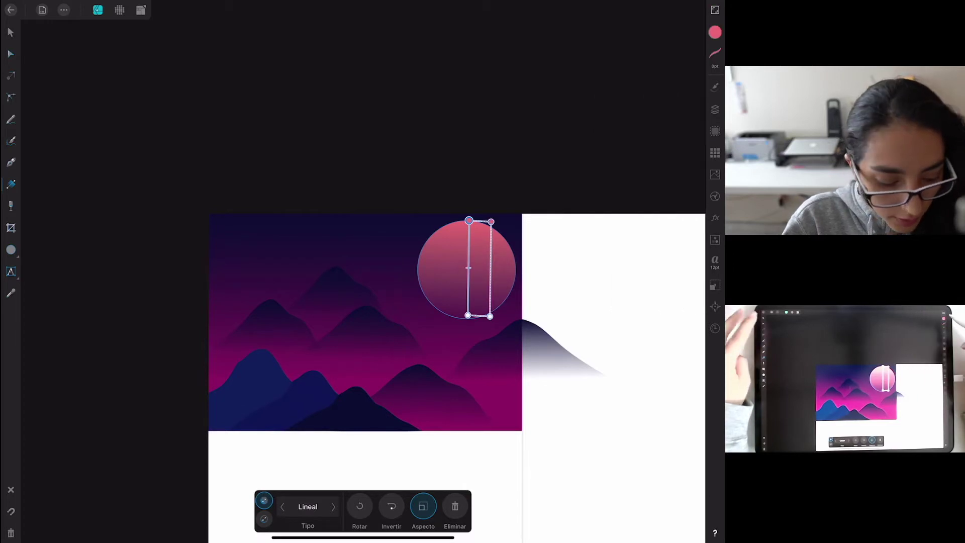
pyautogui.click(10, 31)
# Enlarge the sun circle and move it up-left, undoing a trial shrink.
pyautogui.moveTo(515, 318); pyautogui.dragTo(556, 360)
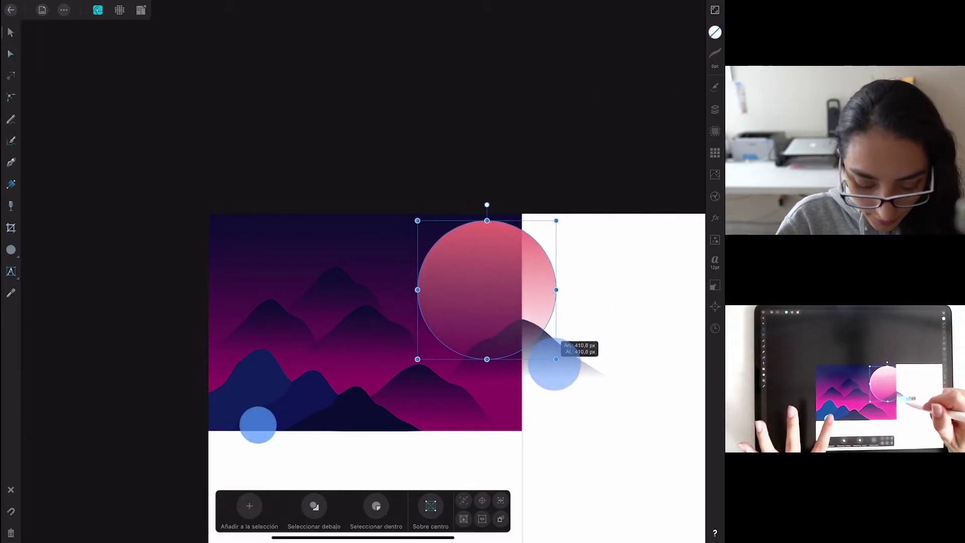
pyautogui.moveTo(500, 290)
pyautogui.mouseDown()
pyautogui.moveTo(472, 270)
pyautogui.moveTo(485, 276)
pyautogui.mouseUp()
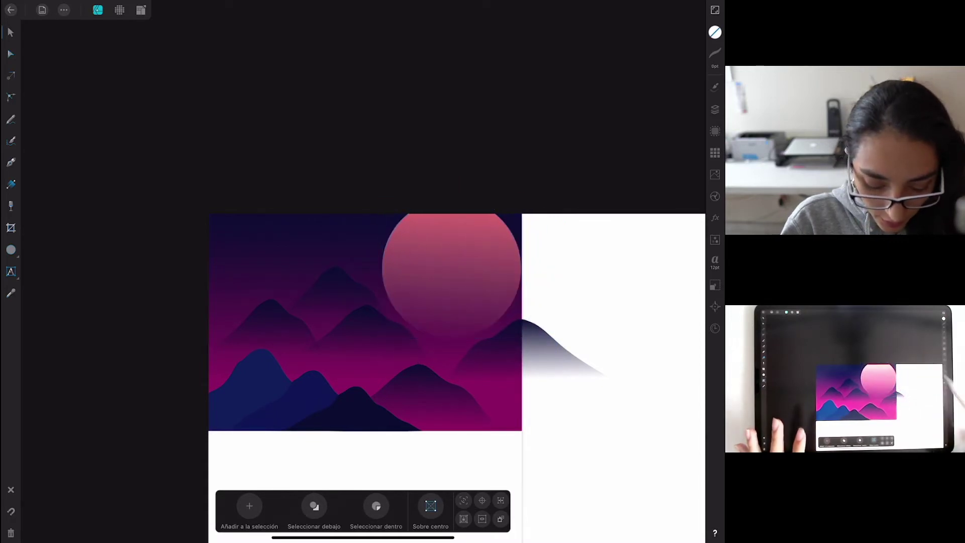
pyautogui.click(506, 262)
pyautogui.moveTo(520, 336); pyautogui.dragTo(497, 314)
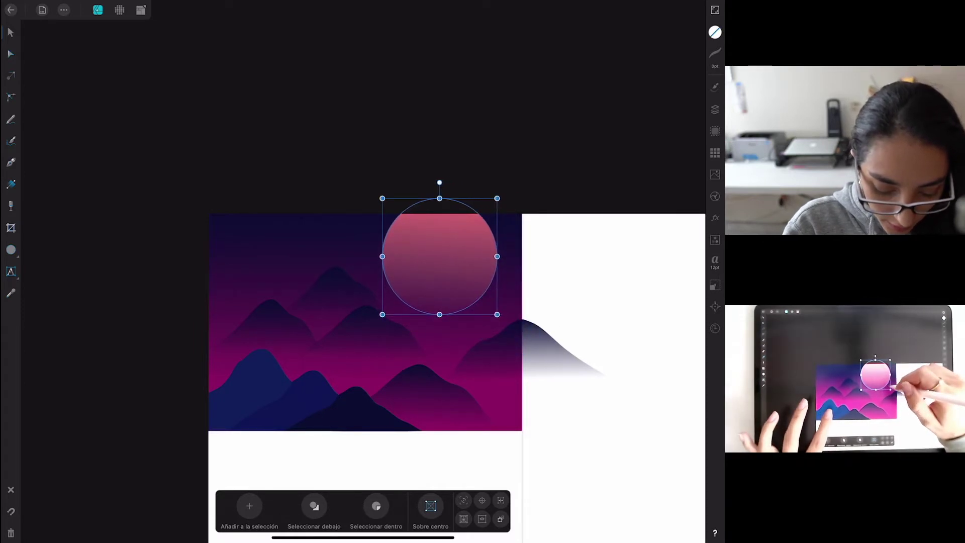
pyautogui.hotkey('ctrl', 'z')
# Shrink the sun to about 352 px and settle it in the top-right sky.
pyautogui.click(518, 339)
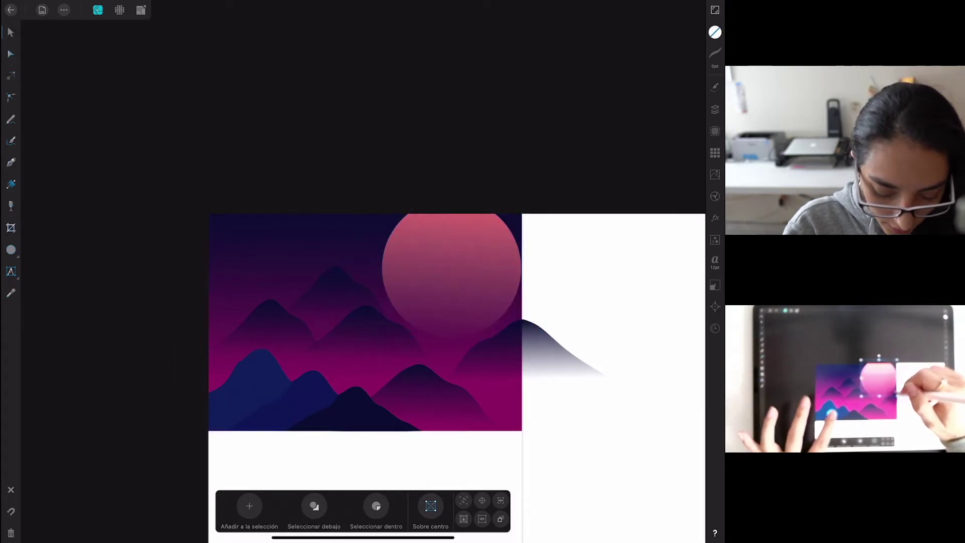
pyautogui.click(451, 274)
pyautogui.moveTo(521, 336); pyautogui.dragTo(502, 317)
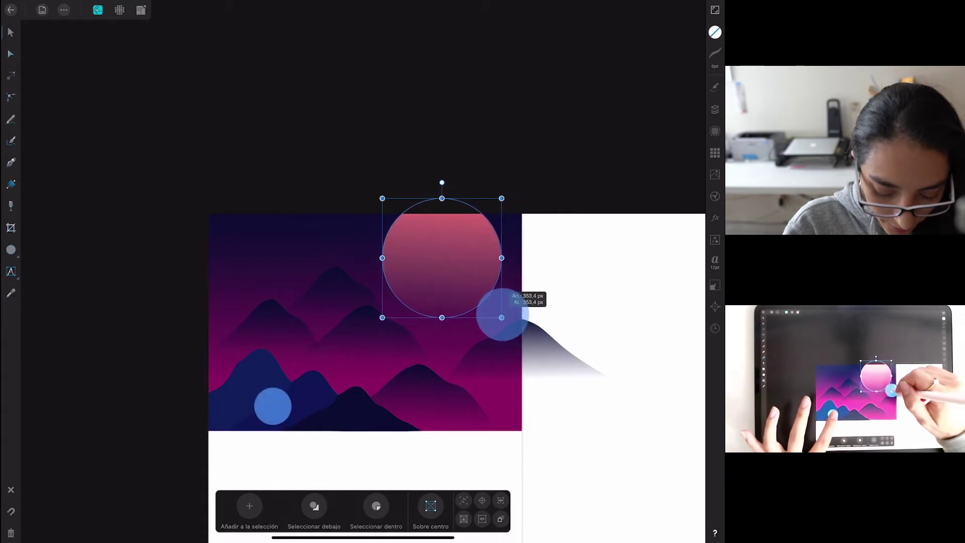
pyautogui.moveTo(467, 257); pyautogui.dragTo(489, 273)
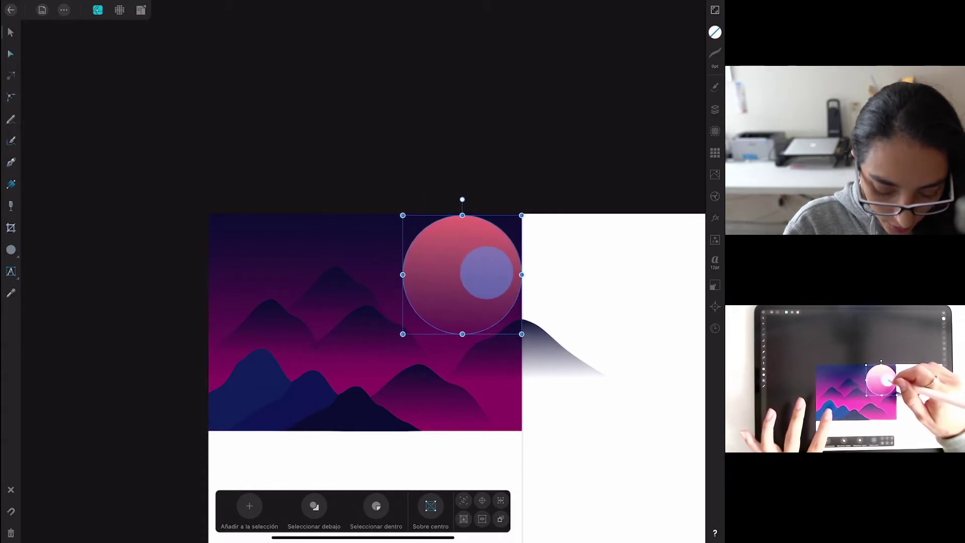
pyautogui.click(563, 140)
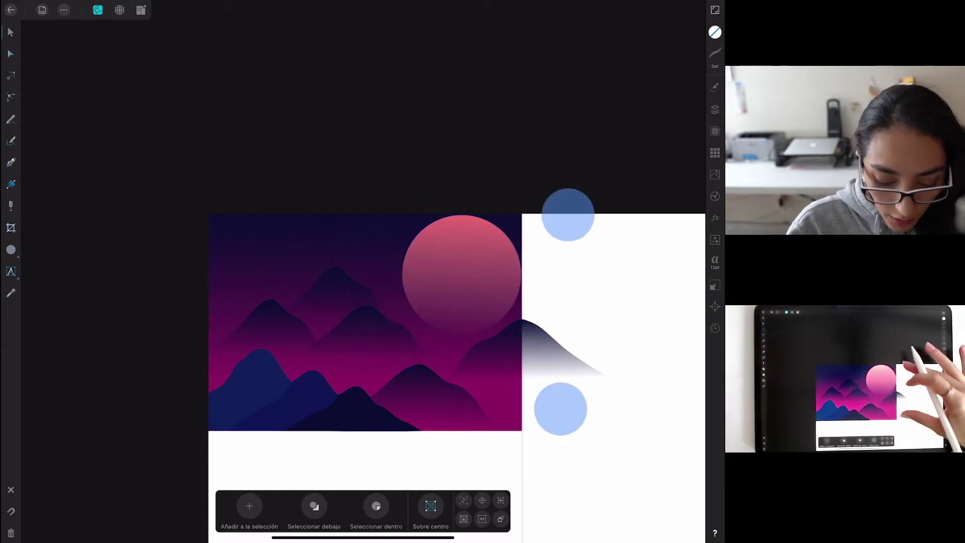
pyautogui.scroll(-3, 563, 311)
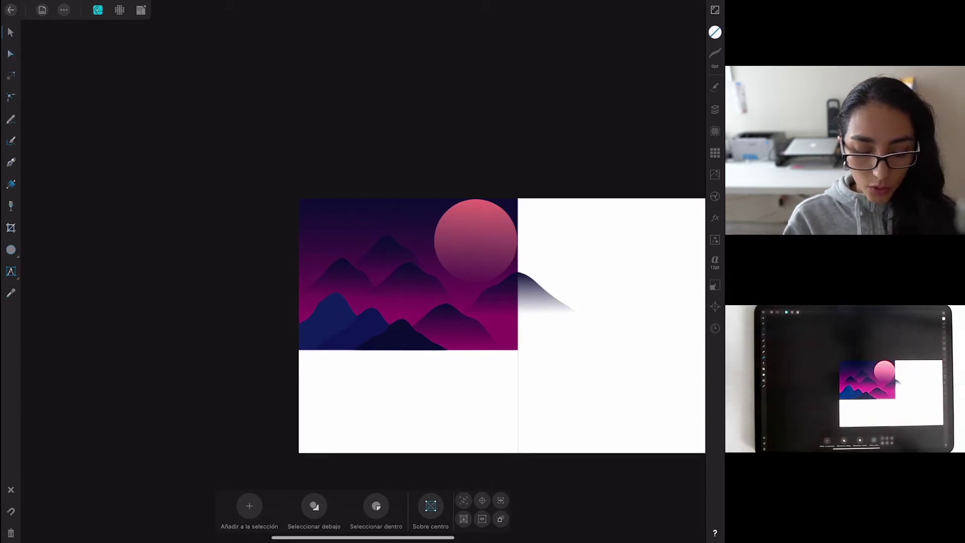
pyautogui.click(715, 110)
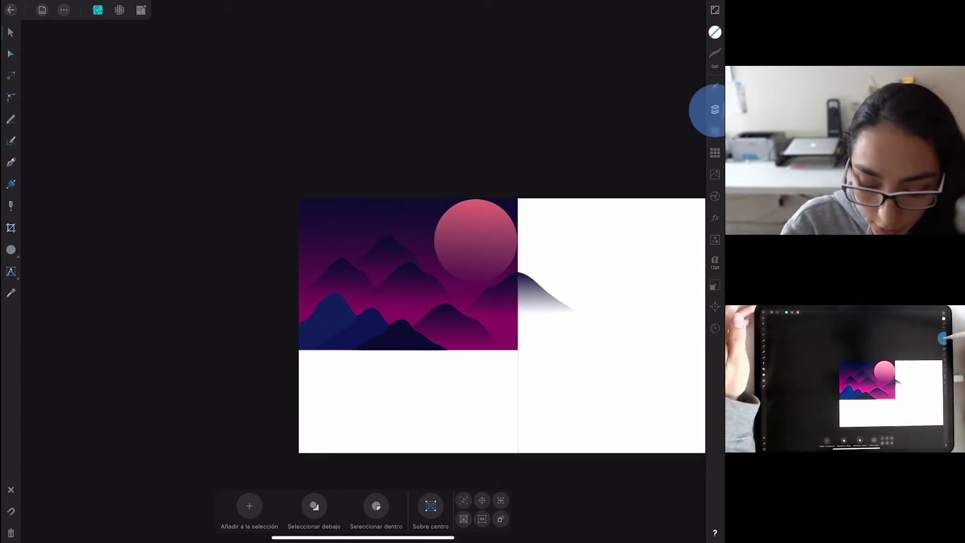
# Select the sun Ellipse, mountain Curve and sky Rectangle layers and group them.
pyautogui.click(617, 56)
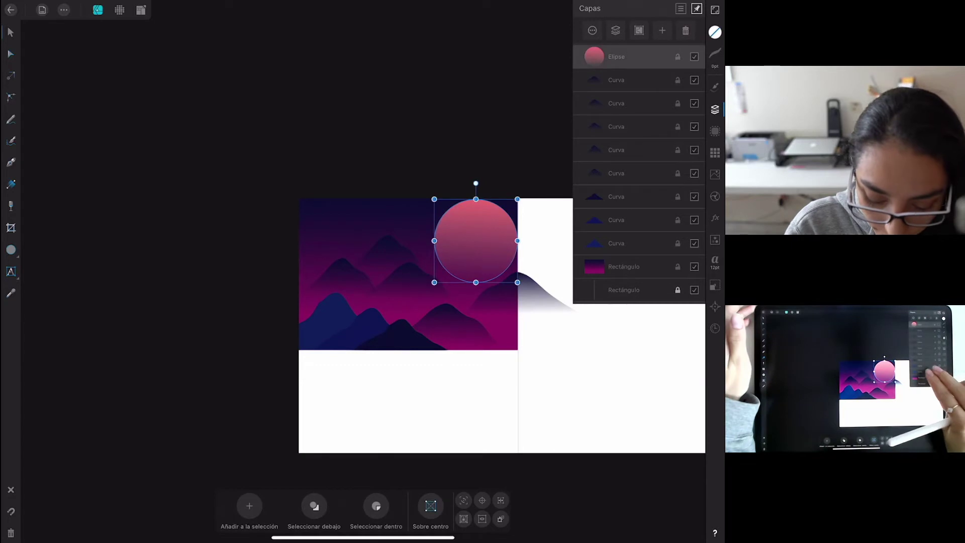
pyautogui.click(616, 242)
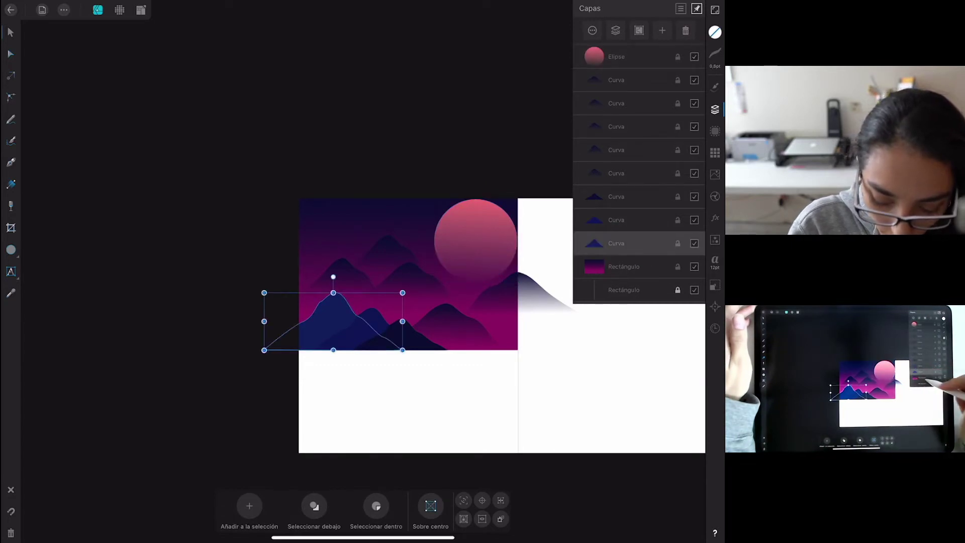
pyautogui.click(612, 270)
pyautogui.click(615, 228)
pyautogui.click(603, 169)
pyautogui.click(636, 146)
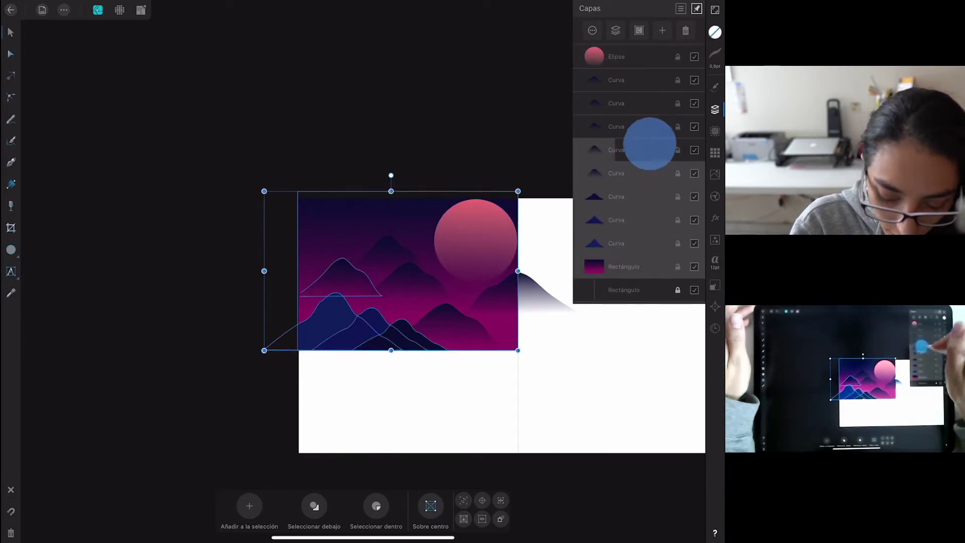
pyautogui.click(606, 80)
pyautogui.click(627, 59)
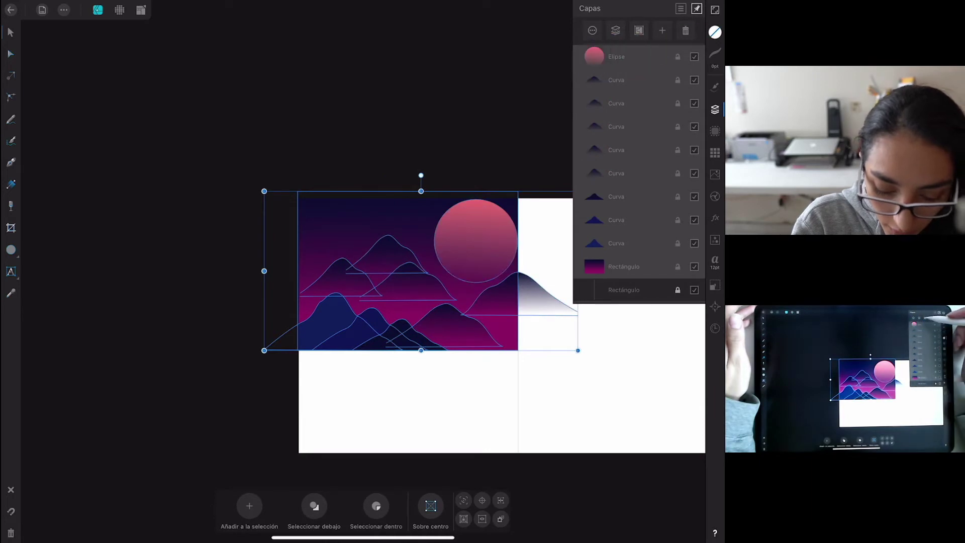
pyautogui.hotkey('ctrl', 'g')
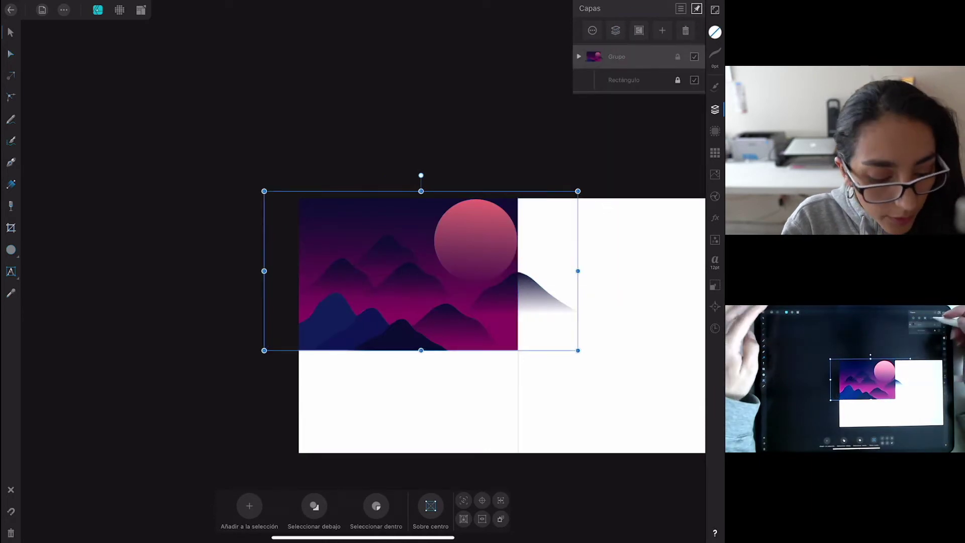
# Duplicate the scene group from the edit menu.
pyautogui.click(64, 9)
pyautogui.click(97, 46)
pyautogui.click(64, 9)
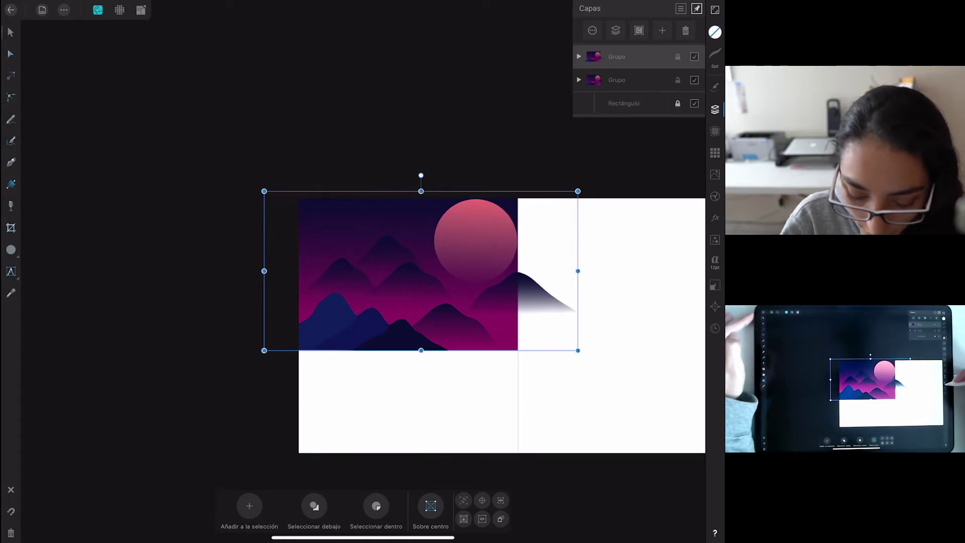
pyautogui.click(714, 285)
# Flip the duplicate group vertically and place it directly below the original scene.
pyautogui.click(686, 78)
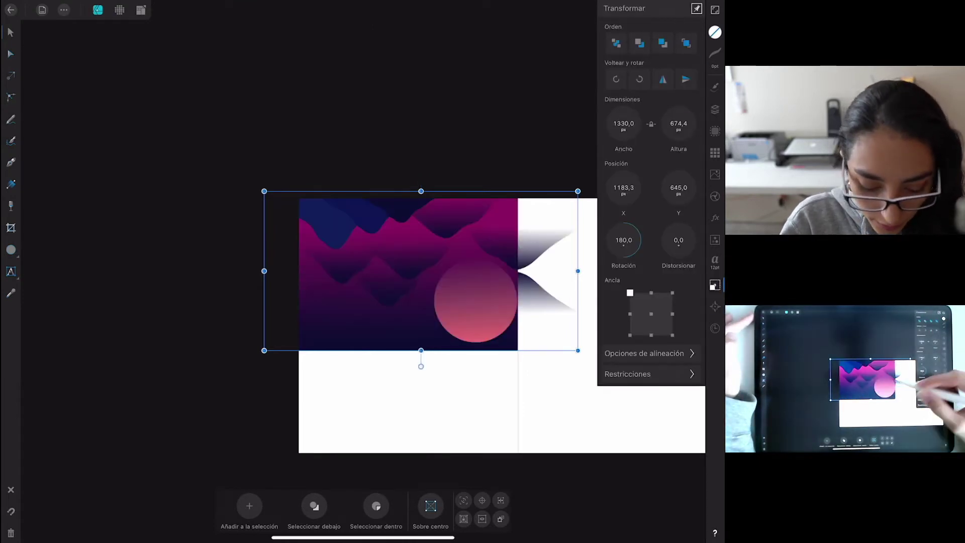
pyautogui.moveTo(458, 295); pyautogui.dragTo(459, 451)
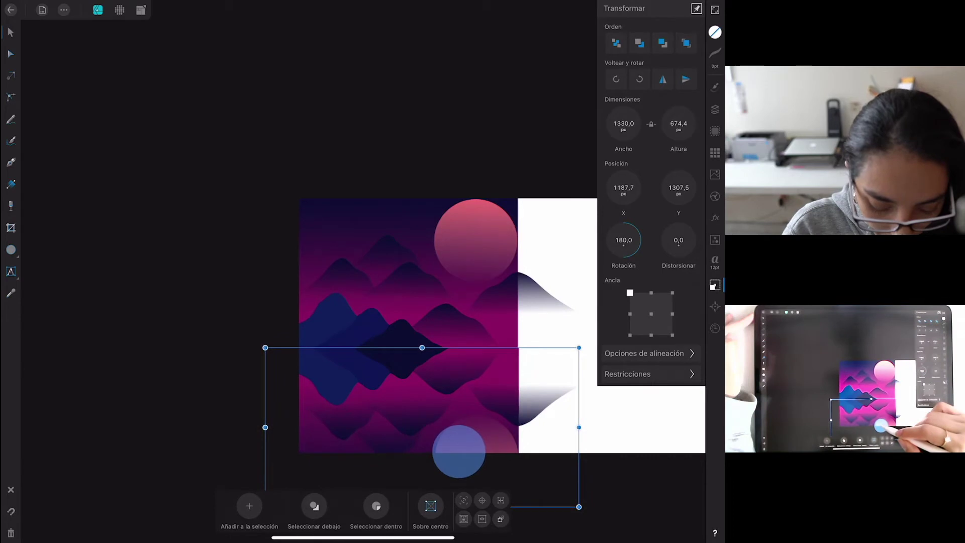
pyautogui.moveTo(459, 451); pyautogui.dragTo(457, 451)
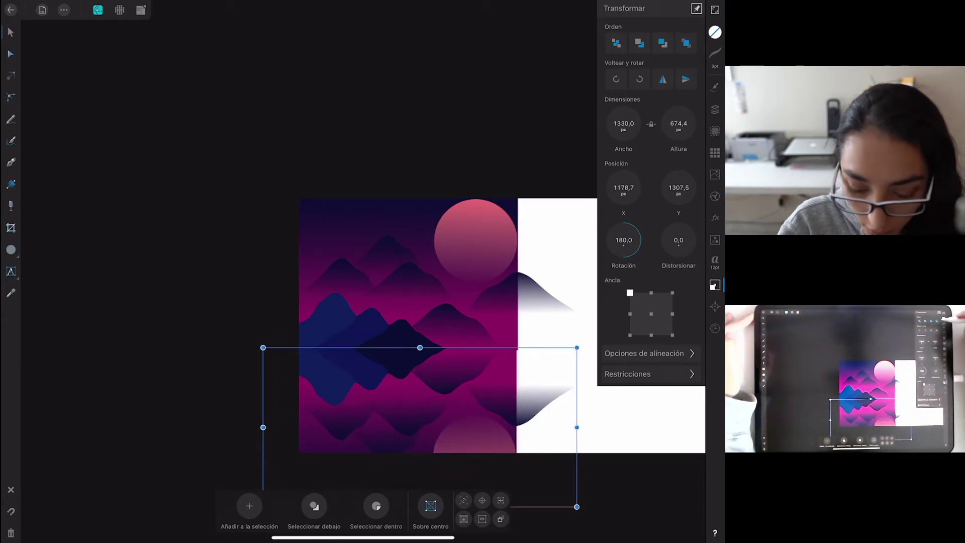
# Lower the reflection's layer opacity and compress it vertically from its bottom edge.
pyautogui.click(715, 109)
pyautogui.click(639, 56)
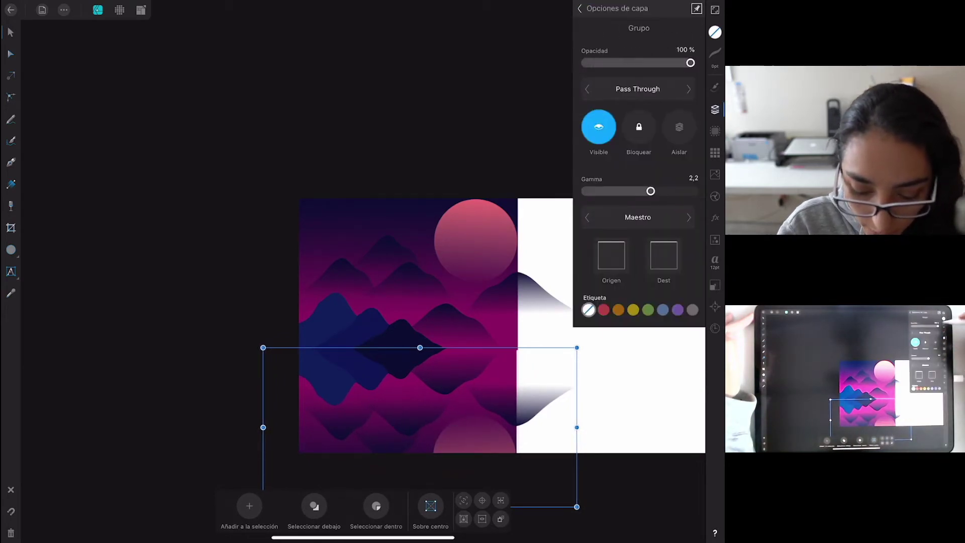
pyautogui.moveTo(694, 63); pyautogui.dragTo(677, 63)
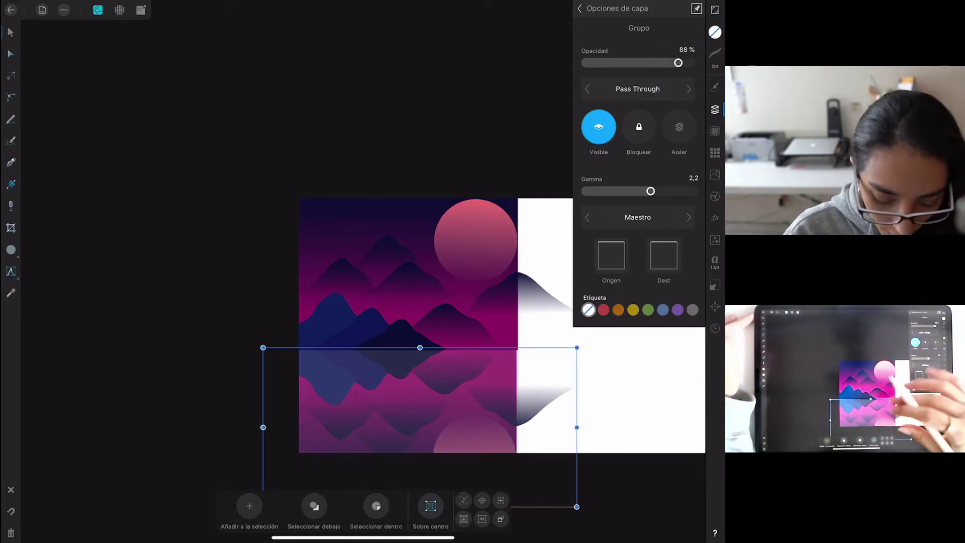
pyautogui.scroll(-2, 464, 336)
pyautogui.scroll(-1, 464, 336)
pyautogui.moveTo(411, 433); pyautogui.dragTo(412, 415)
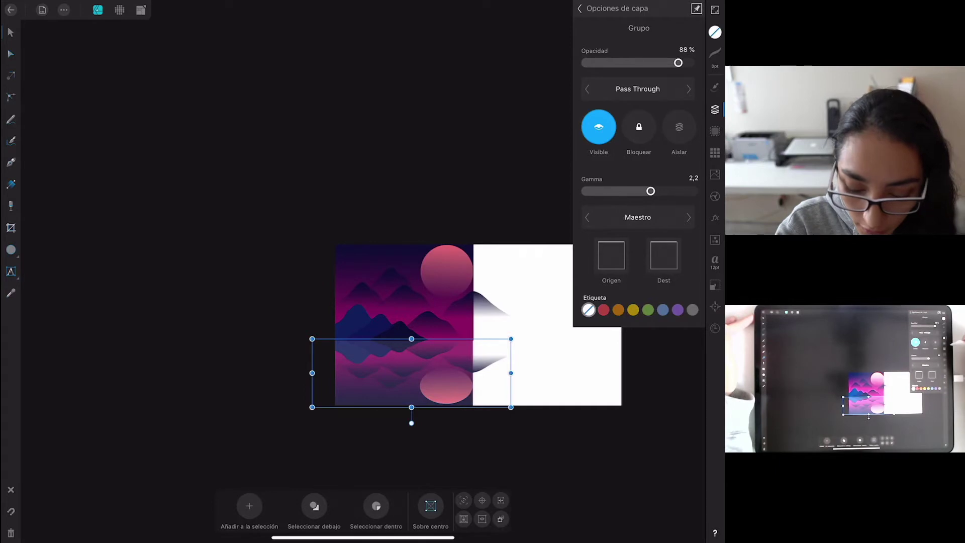
# Apply a Gaussian Blur of about 4.1 px radius to the reflection, then deselect it.
pyautogui.click(715, 218)
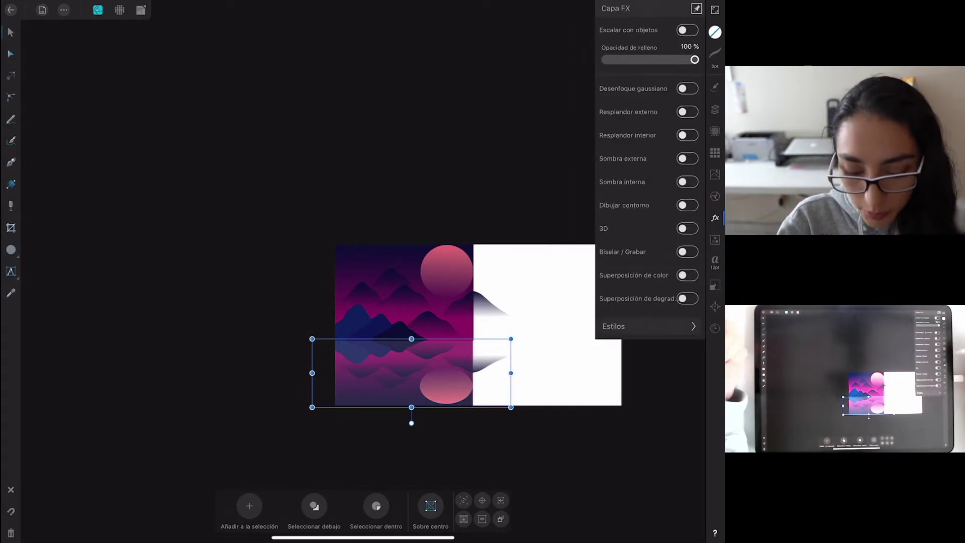
pyautogui.click(687, 88)
pyautogui.moveTo(336, 506); pyautogui.dragTo(348, 496)
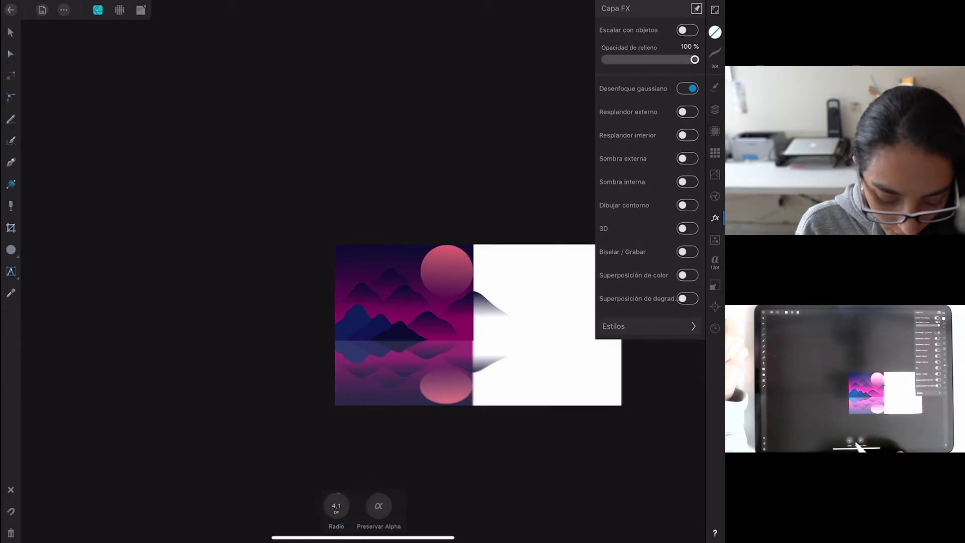
pyautogui.click(336, 506)
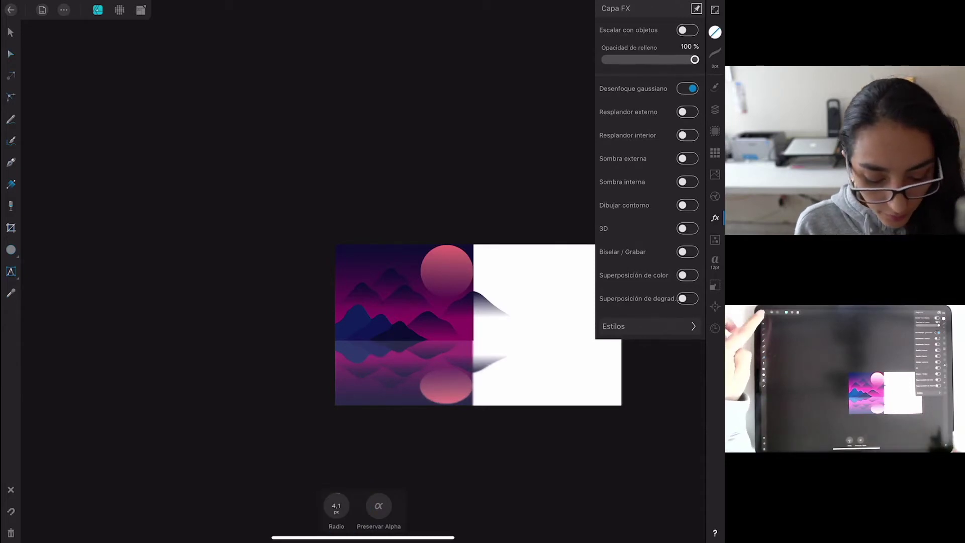
pyautogui.click(10, 32)
pyautogui.click(201, 252)
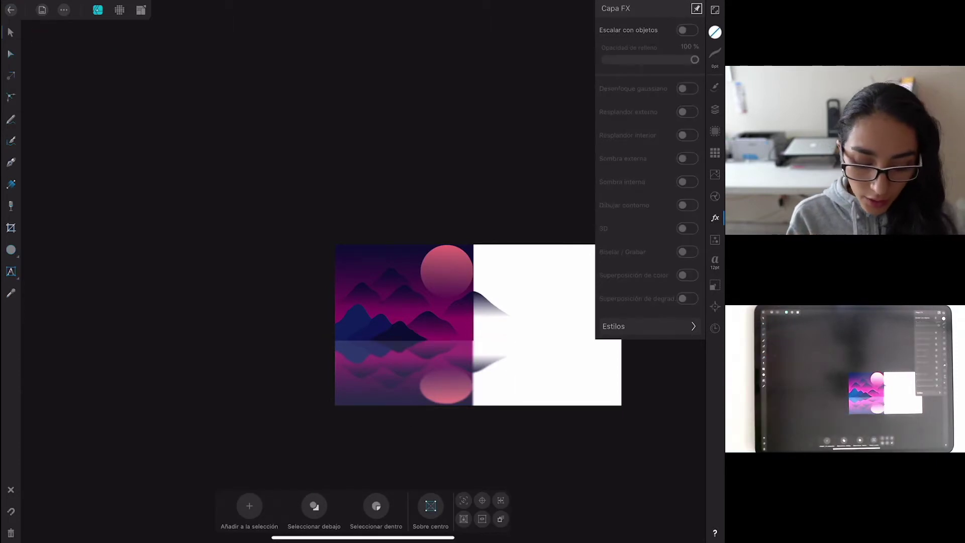
pyautogui.scroll(5, 430, 310)
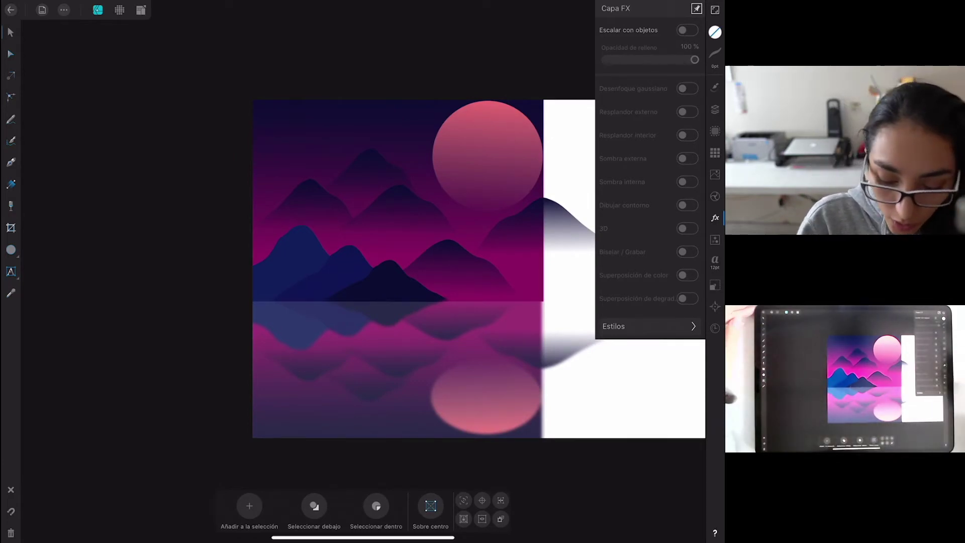
# Draw a tall, narrow trunk shape with the Pen tool after undoing a stray line.
pyautogui.click(11, 162)
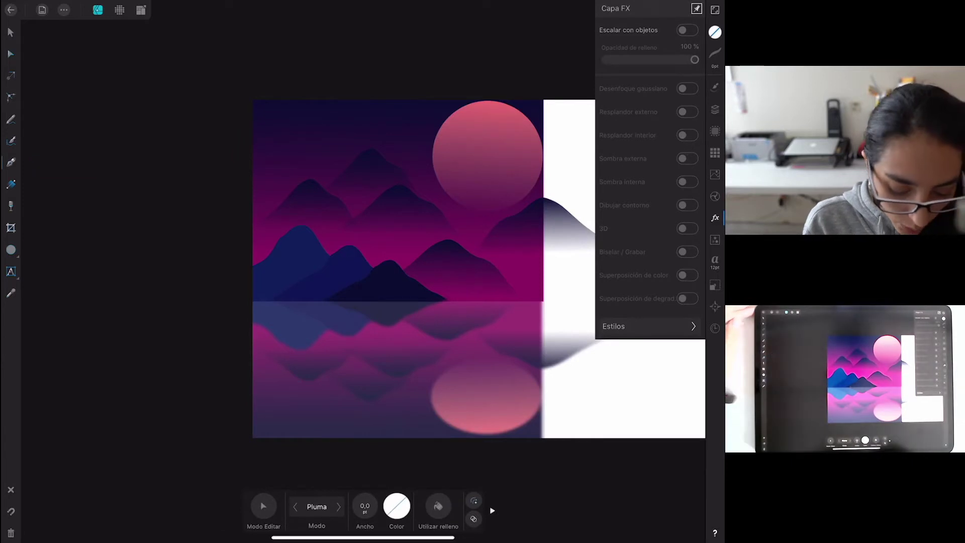
pyautogui.click(340, 441)
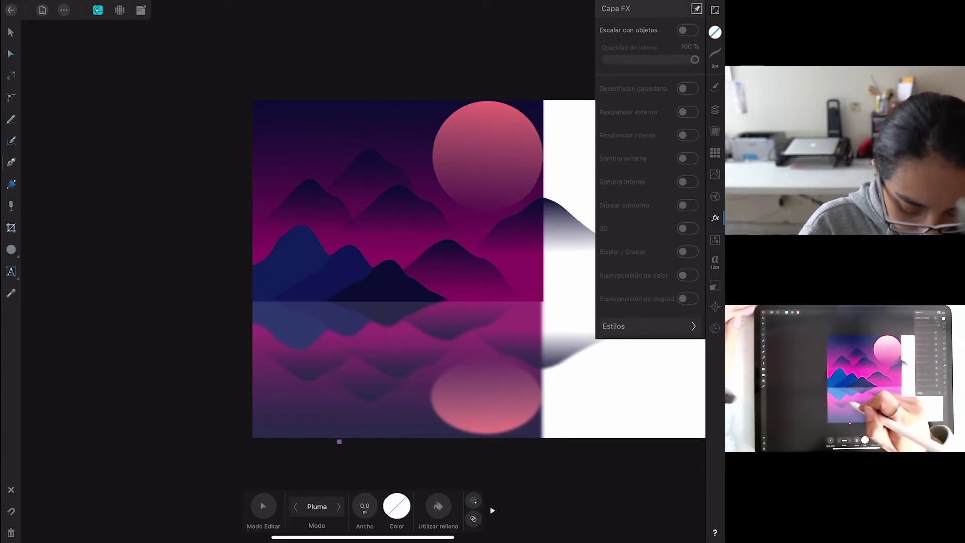
pyautogui.click(332, 343)
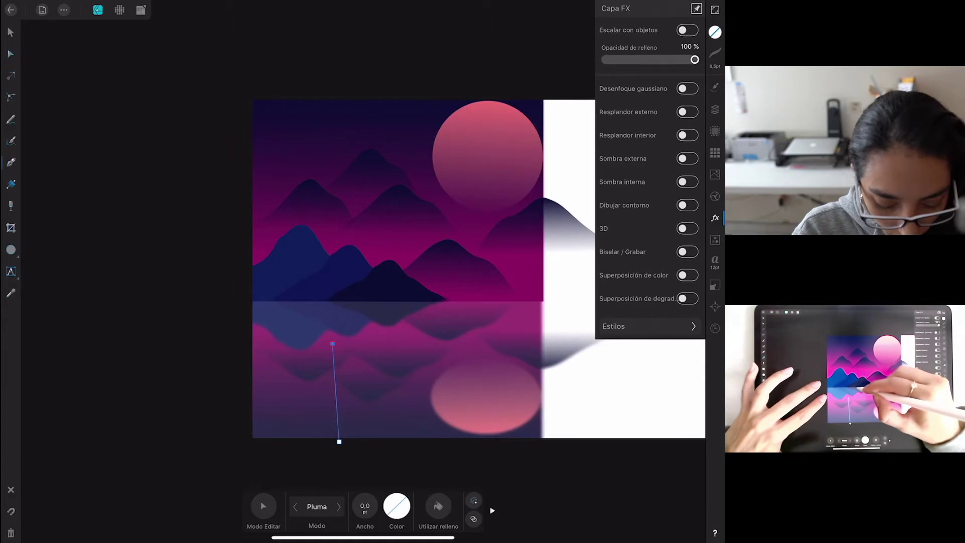
pyautogui.hotkey('ctrl', 'z')
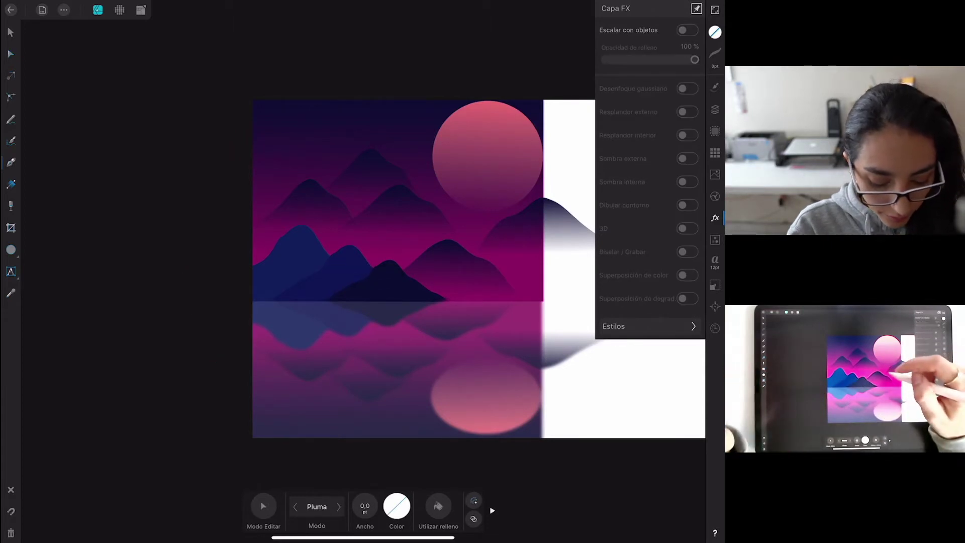
pyautogui.click(331, 336)
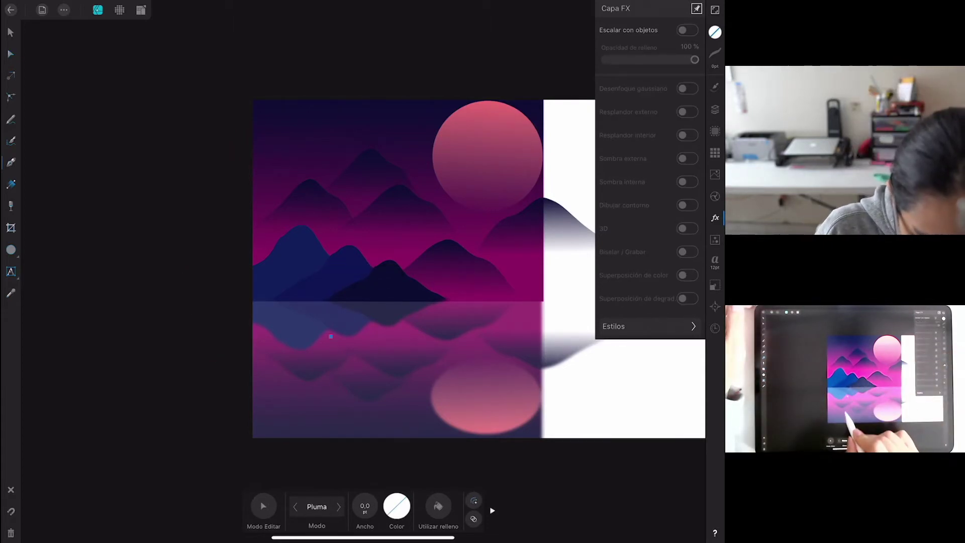
pyautogui.click(316, 442)
pyautogui.click(336, 442)
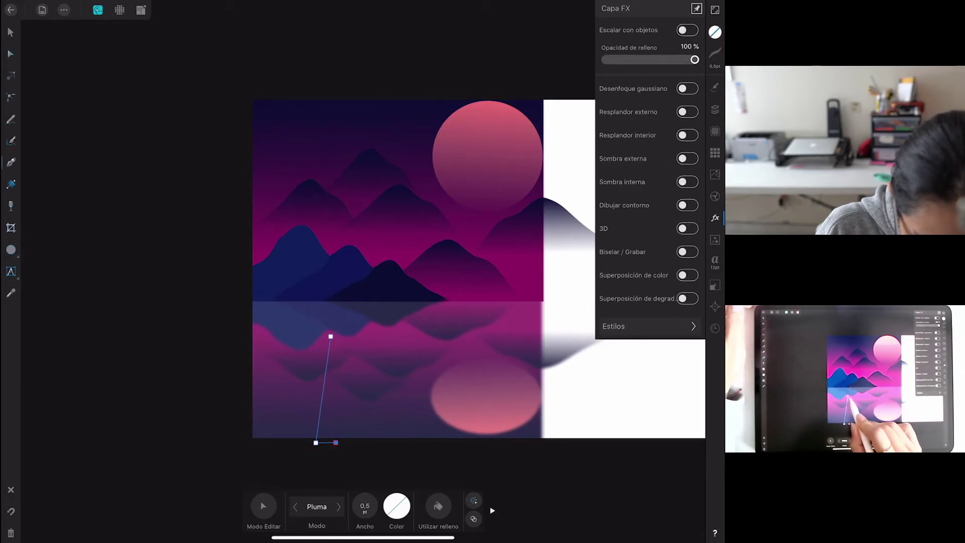
pyautogui.click(339, 338)
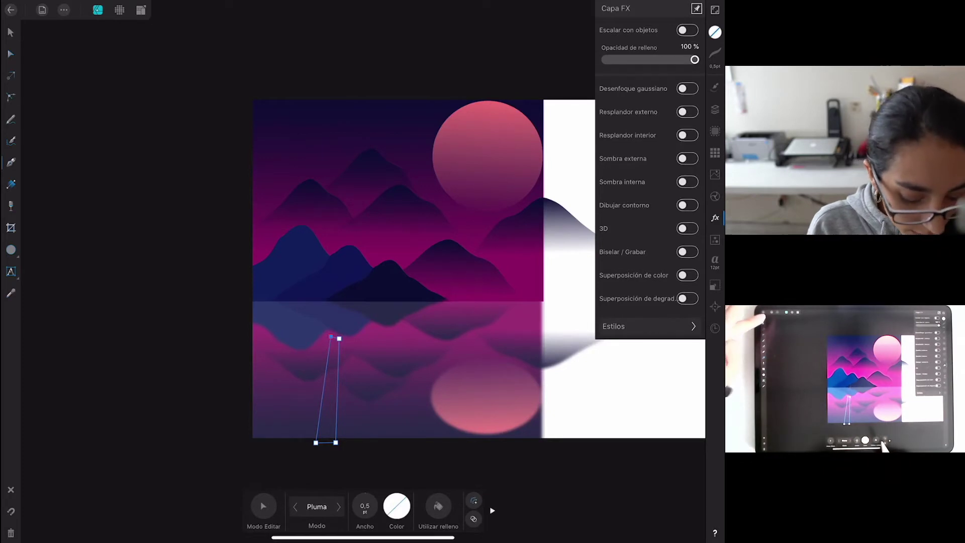
# Reshape the trunk's nodes to pull out a forked branch toward the upper right.
pyautogui.click(11, 54)
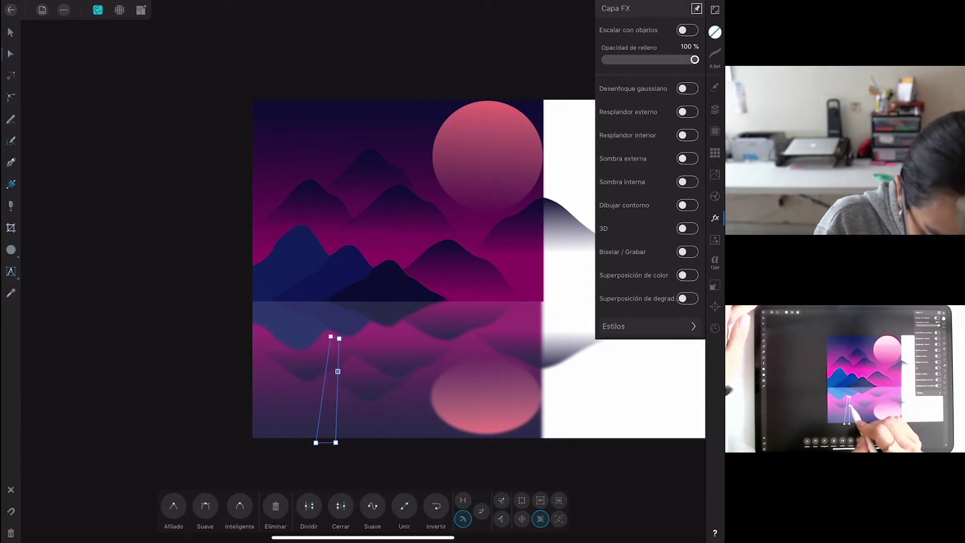
pyautogui.moveTo(338, 372); pyautogui.dragTo(349, 364)
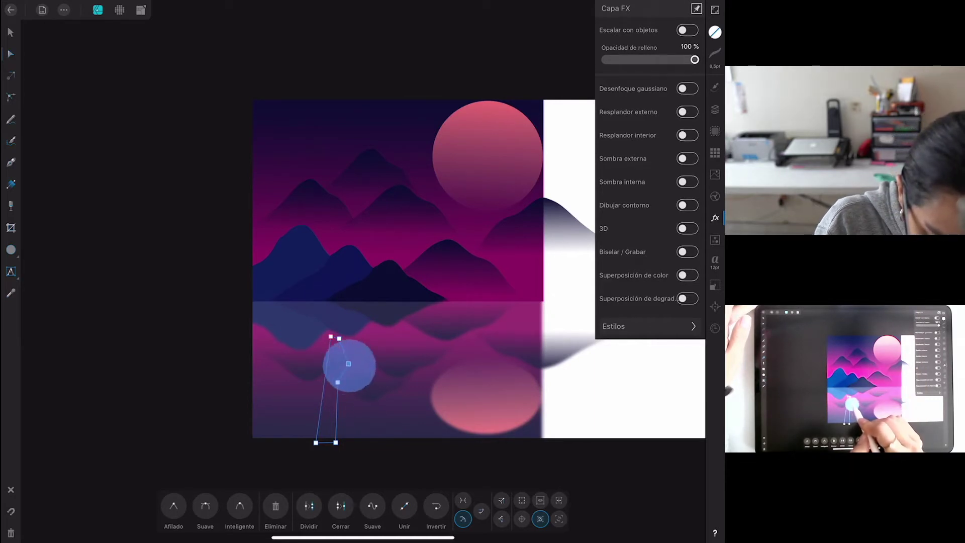
pyautogui.click(341, 372)
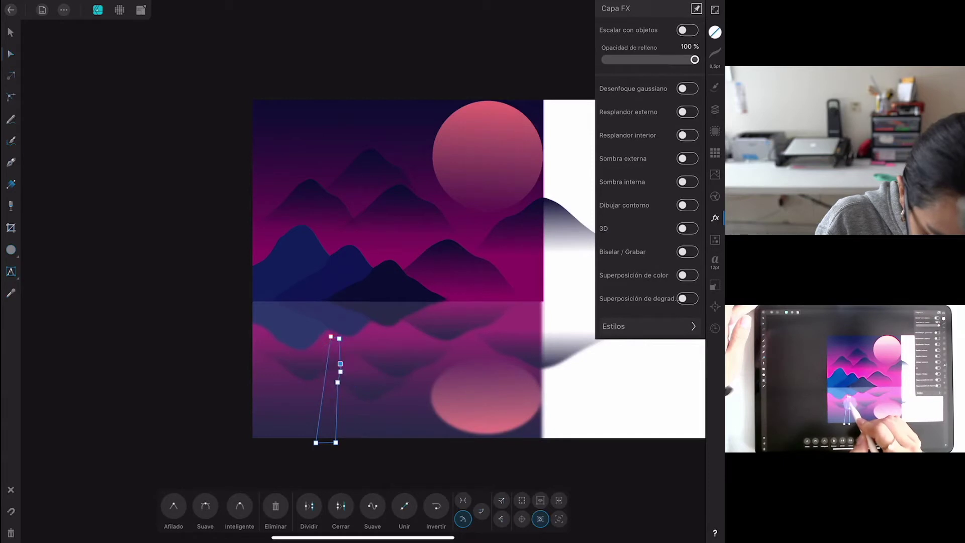
pyautogui.moveTo(341, 372); pyautogui.dragTo(355, 349)
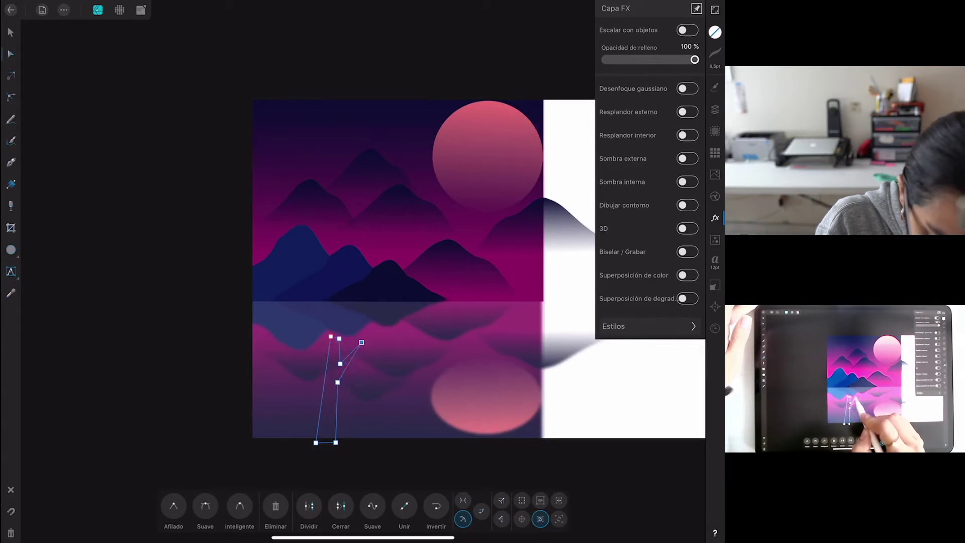
pyautogui.click(338, 339)
pyautogui.moveTo(315, 443); pyautogui.dragTo(319, 442)
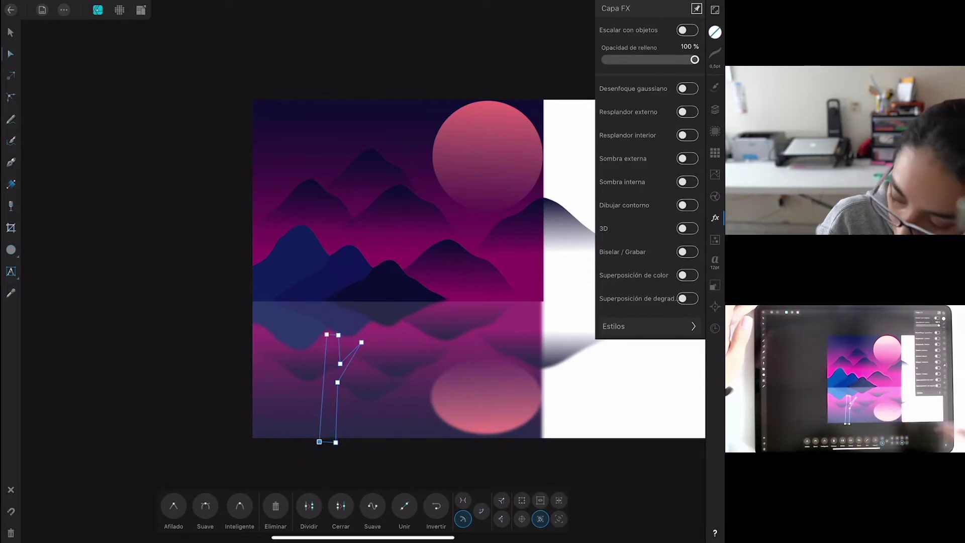
pyautogui.moveTo(361, 342); pyautogui.dragTo(371, 324)
pyautogui.click(352, 348)
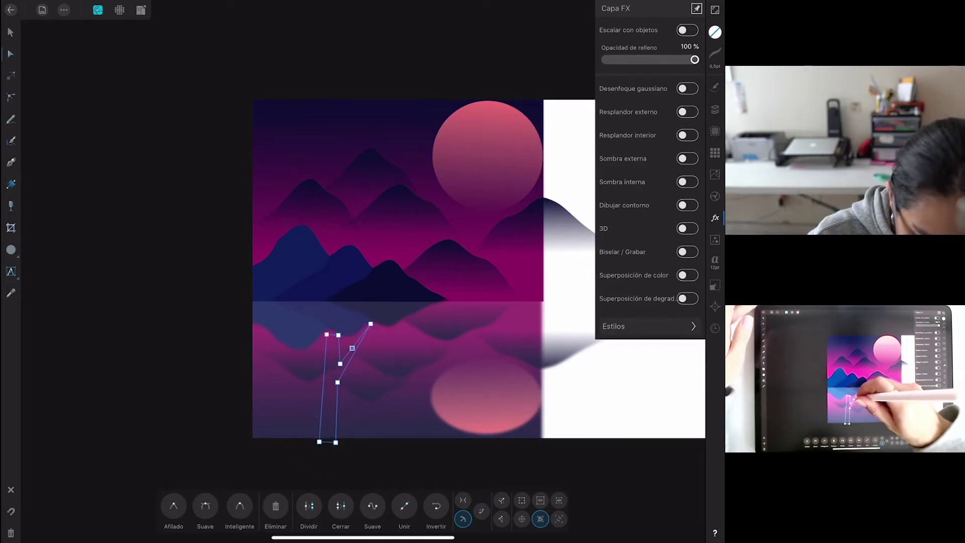
pyautogui.moveTo(356, 343)
pyautogui.mouseDown()
pyautogui.moveTo(351, 336)
pyautogui.moveTo(361, 340)
pyautogui.mouseUp()
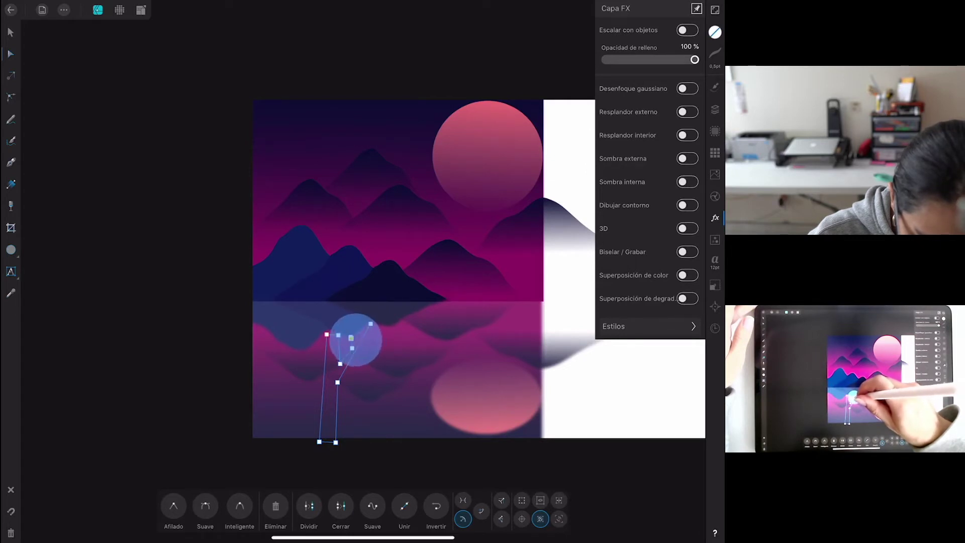
pyautogui.scroll(3, 356, 342)
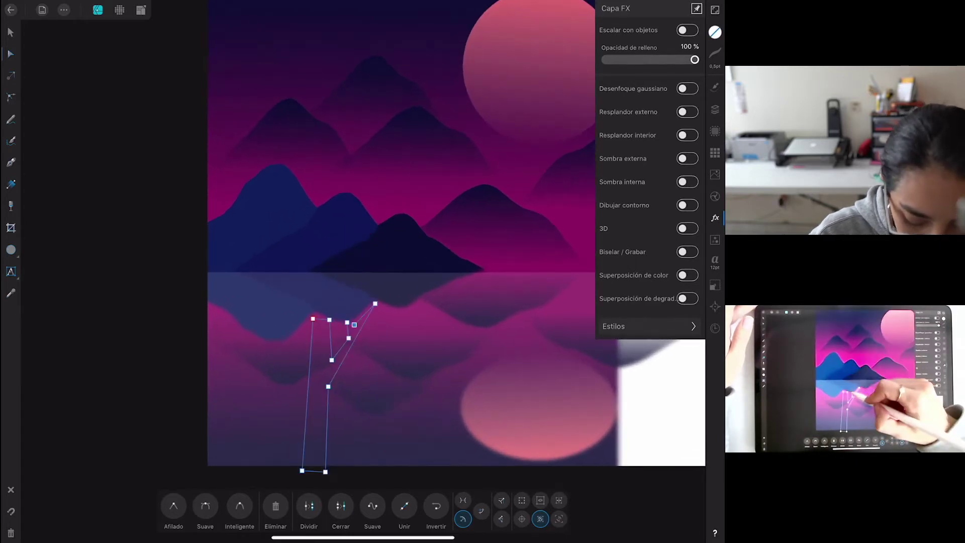
pyautogui.moveTo(347, 320); pyautogui.dragTo(346, 300)
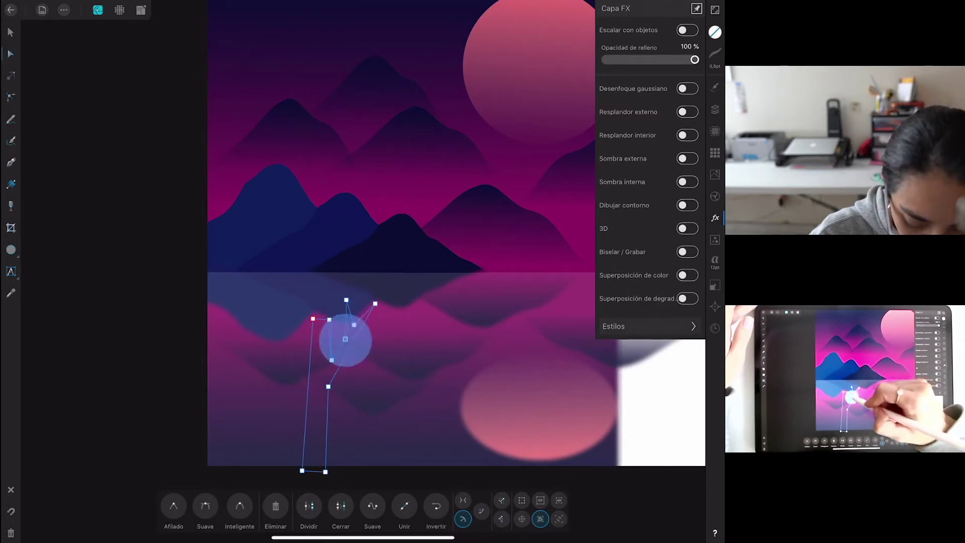
pyautogui.moveTo(375, 303); pyautogui.dragTo(373, 307)
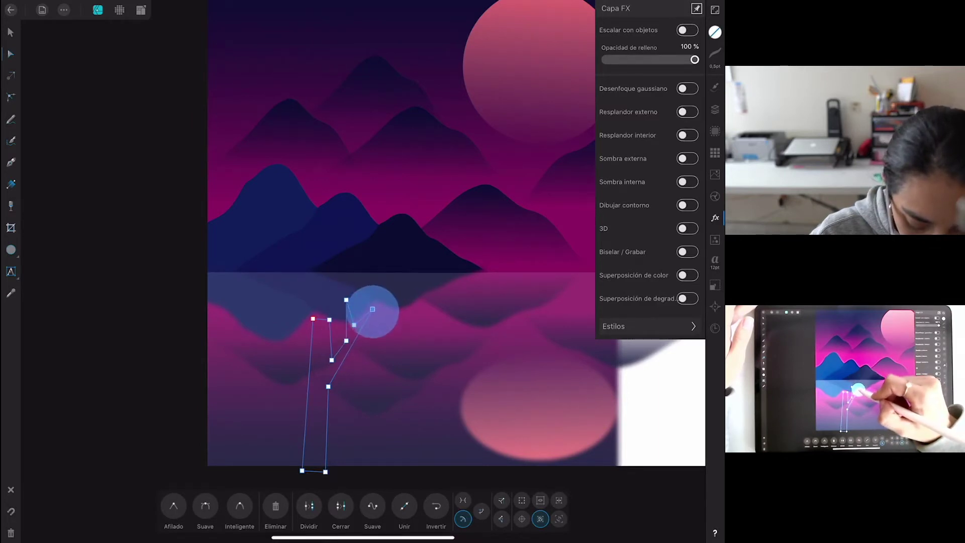
pyautogui.moveTo(301, 471); pyautogui.dragTo(303, 473)
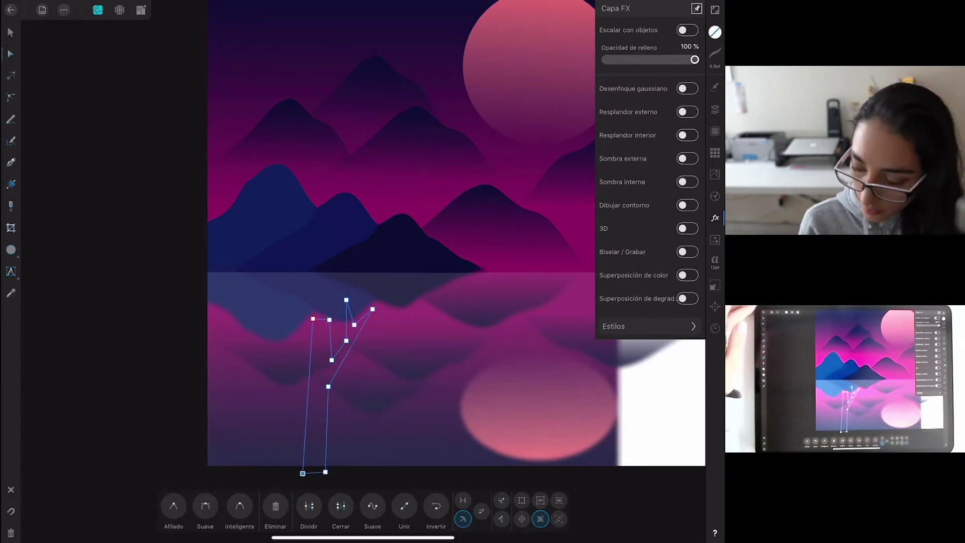
# Fill the tree trunk with a very dark maroon, then deselect it.
pyautogui.click(715, 32)
pyautogui.click(616, 30)
pyautogui.click(680, 298)
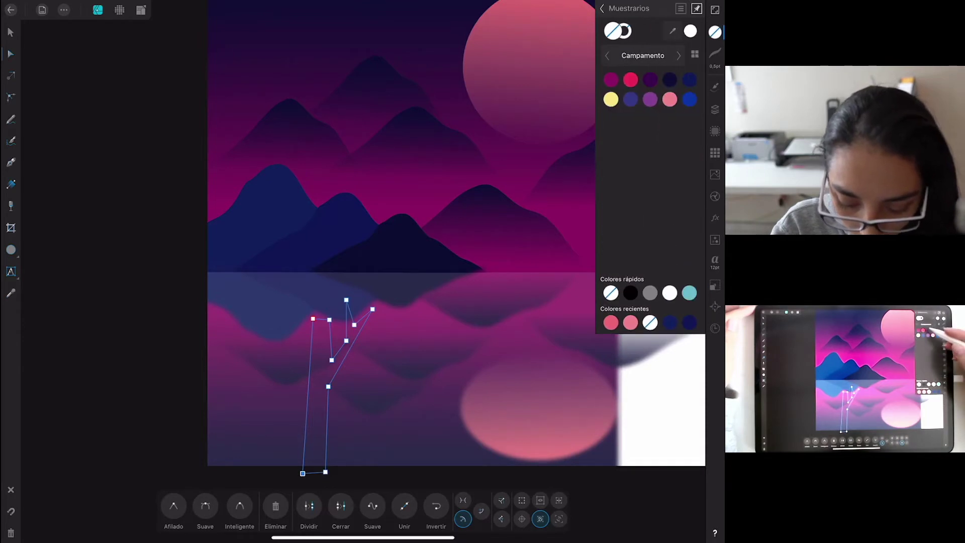
pyautogui.click(626, 9)
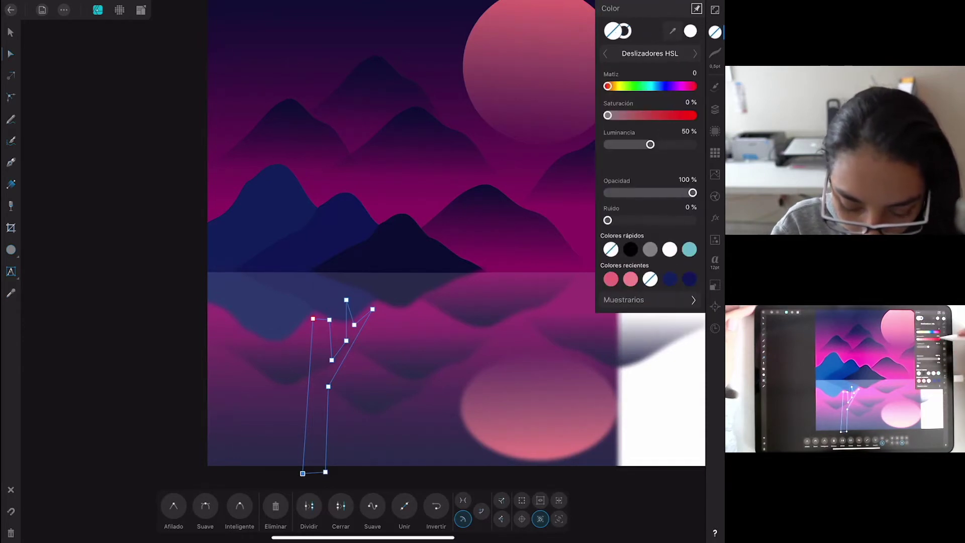
pyautogui.click(608, 115)
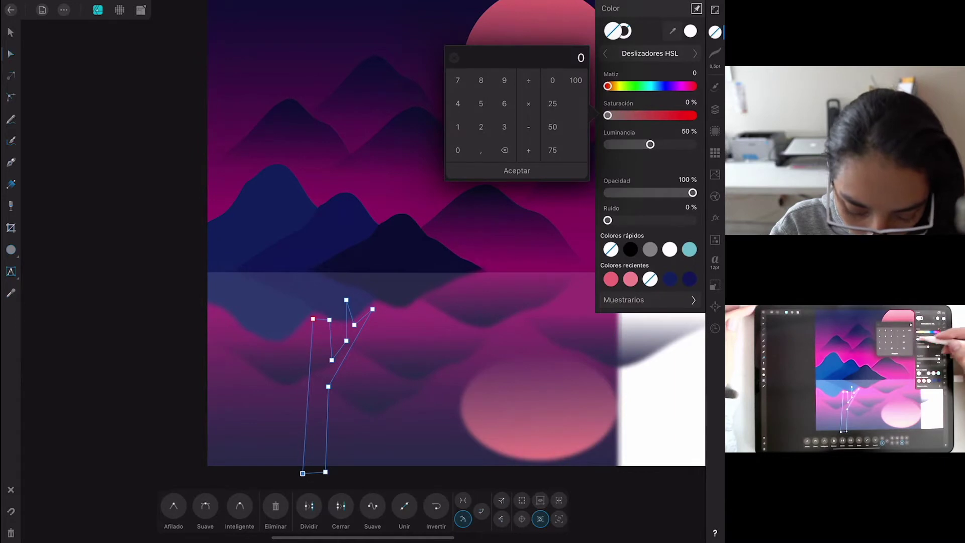
pyautogui.click(517, 170)
pyautogui.moveTo(608, 115)
pyautogui.mouseDown()
pyautogui.moveTo(656, 115)
pyautogui.moveTo(631, 145)
pyautogui.mouseUp()
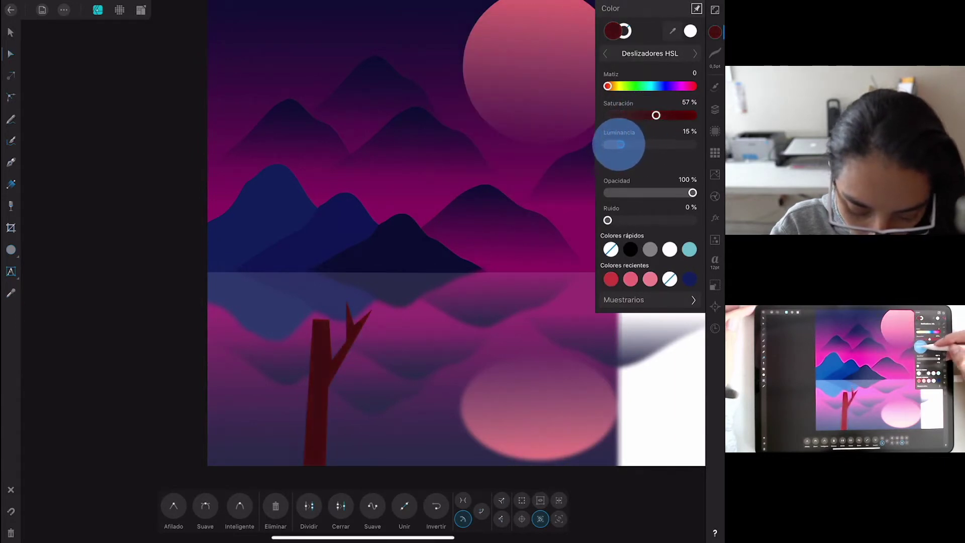
pyautogui.moveTo(620, 145); pyautogui.dragTo(619, 144)
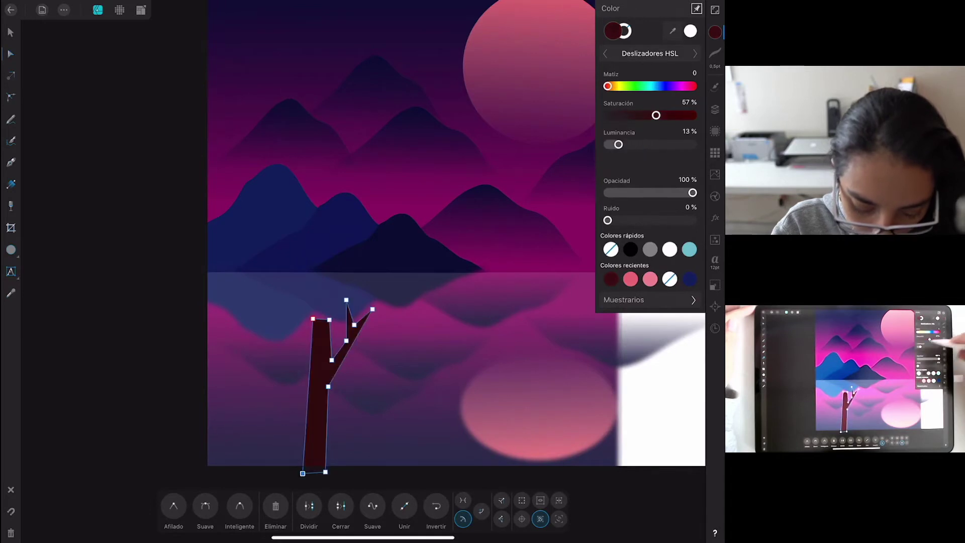
pyautogui.moveTo(140, 267); pyautogui.dragTo(706, 470)
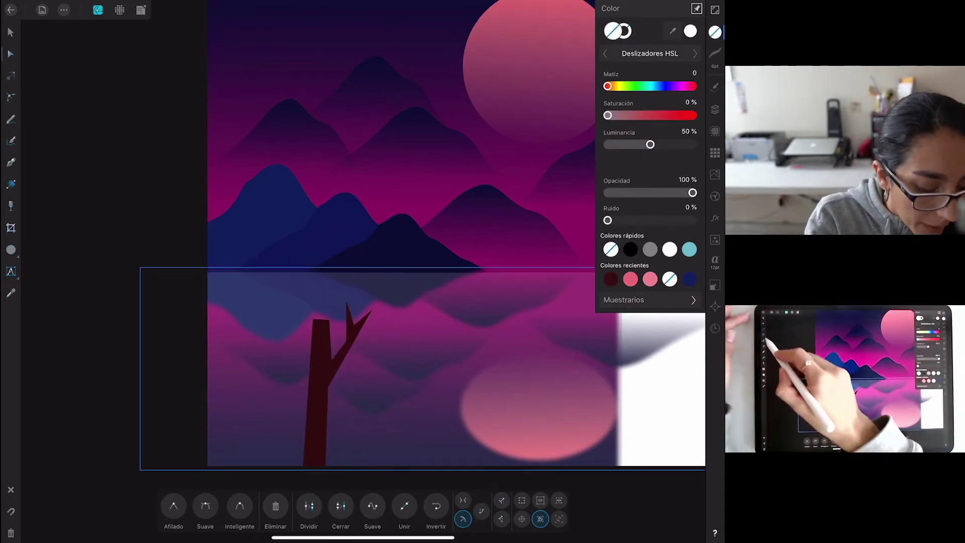
# Set the Vector Brush to a black stroke with a thinner width.
pyautogui.click(11, 140)
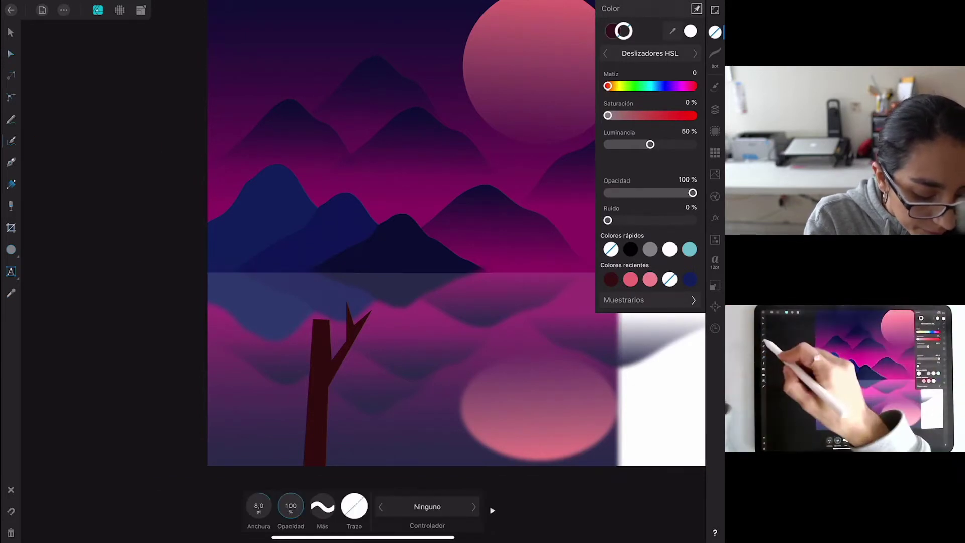
pyautogui.click(10, 141)
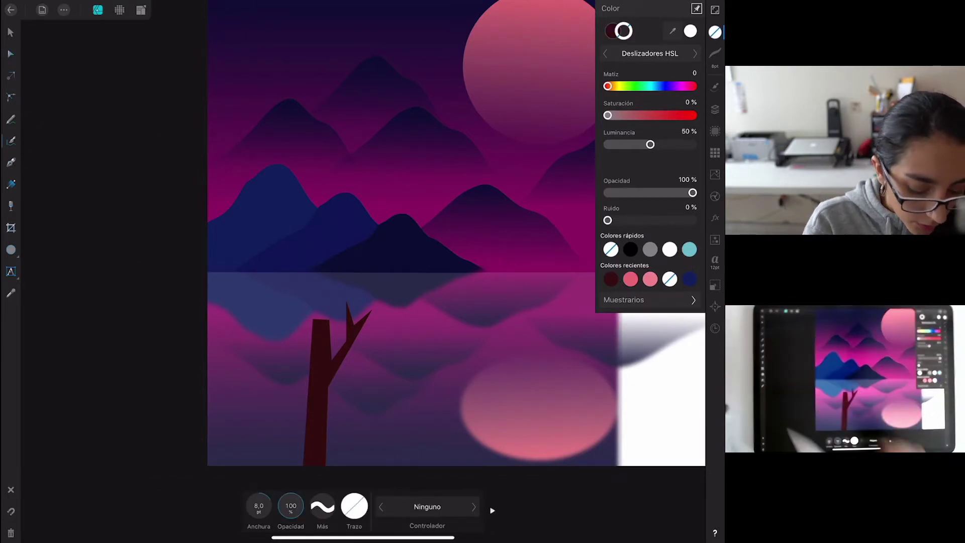
pyautogui.click(354, 506)
pyautogui.moveTo(355, 420); pyautogui.dragTo(297, 420)
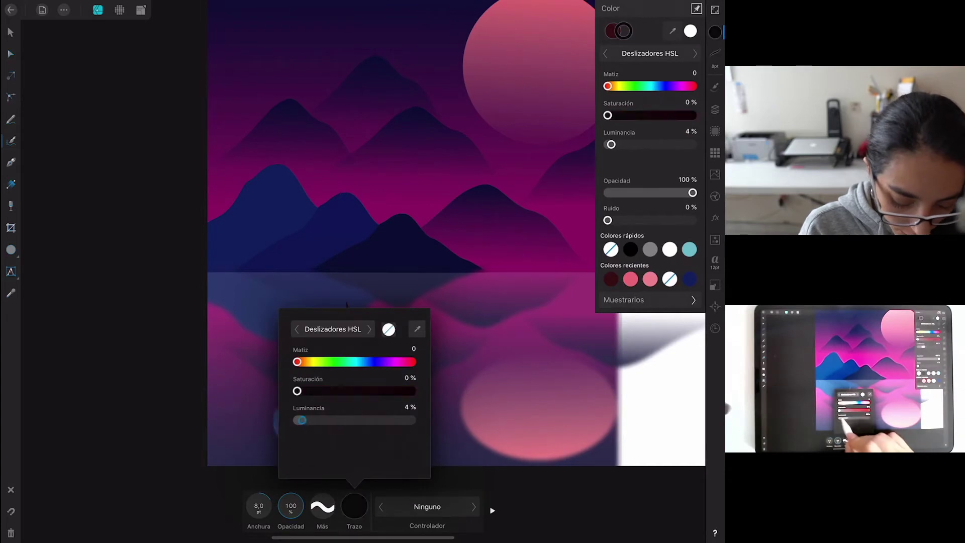
pyautogui.click(354, 506)
pyautogui.moveTo(259, 507)
pyautogui.mouseDown()
pyautogui.moveTo(254, 514)
pyautogui.moveTo(261, 502)
pyautogui.mouseUp()
pyautogui.click(492, 511)
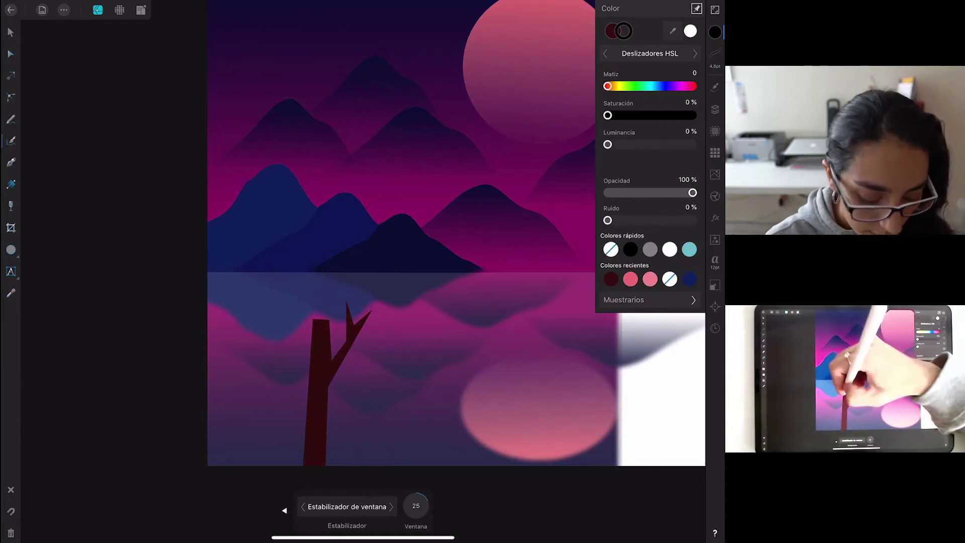
# Draw a bumpy, cloud-like crown outline around the top of the trunk.
pyautogui.click(316, 332)
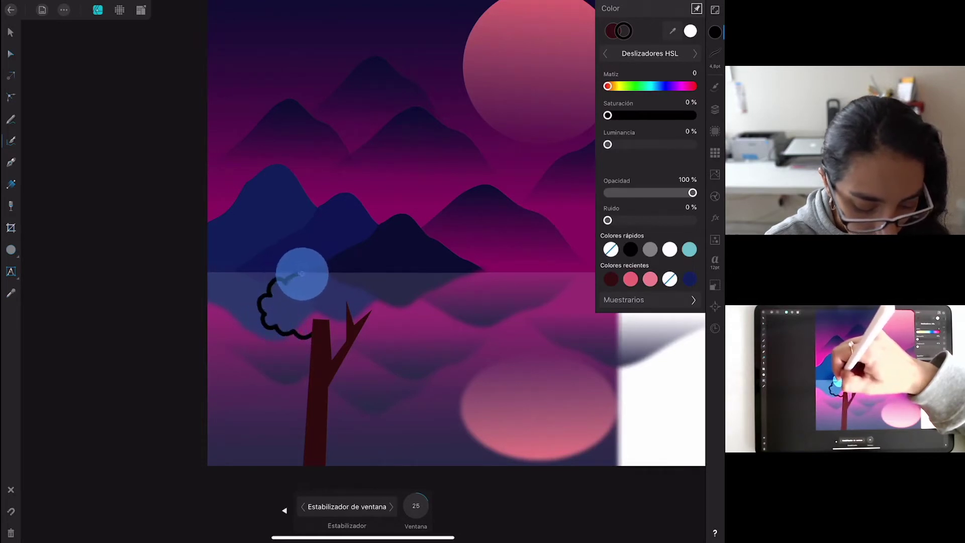
pyautogui.moveTo(308, 279)
pyautogui.mouseDown()
pyautogui.moveTo(352, 271)
pyautogui.moveTo(424, 327)
pyautogui.moveTo(413, 347)
pyautogui.moveTo(328, 321)
pyautogui.mouseUp()
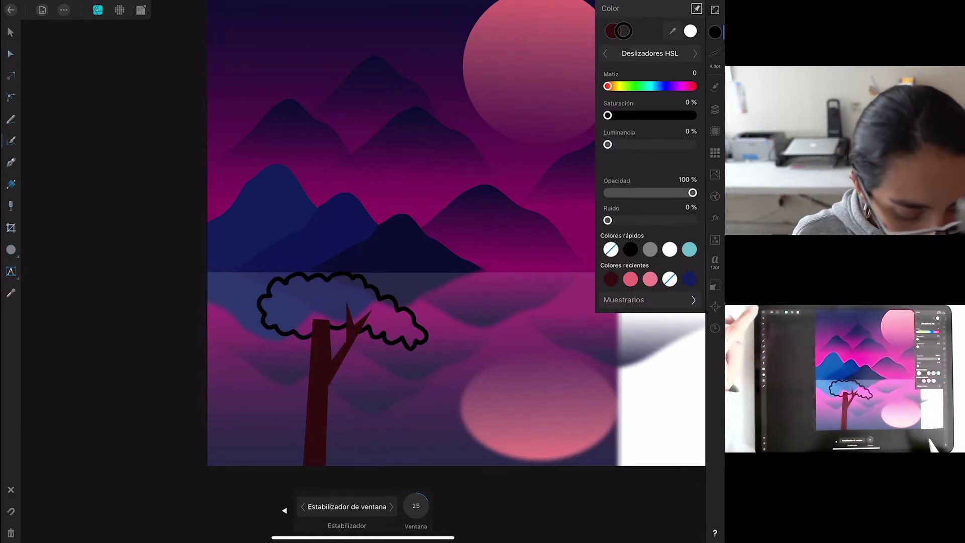
pyautogui.click(11, 53)
# Select the crown curve and set its stroke colour to None.
pyautogui.click(315, 330)
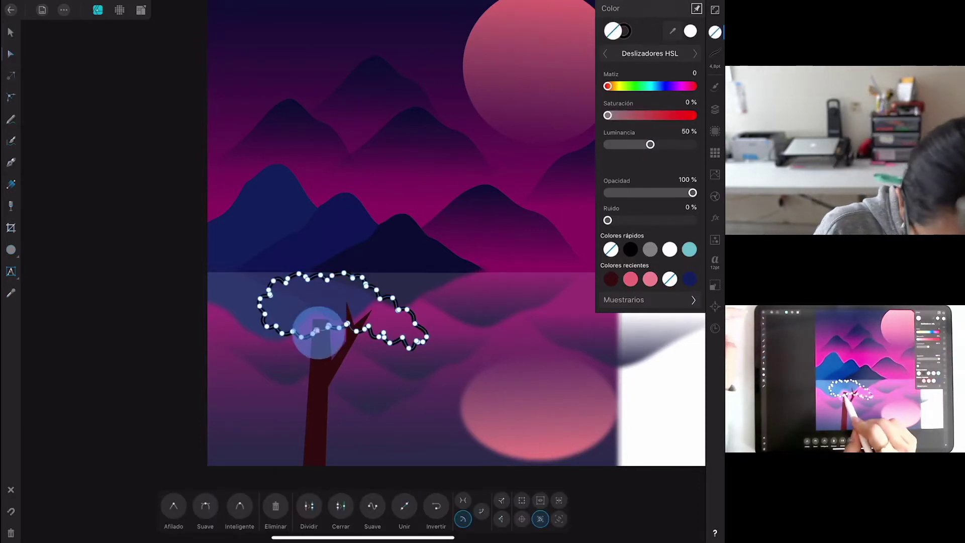
pyautogui.scroll(5, 349, 315)
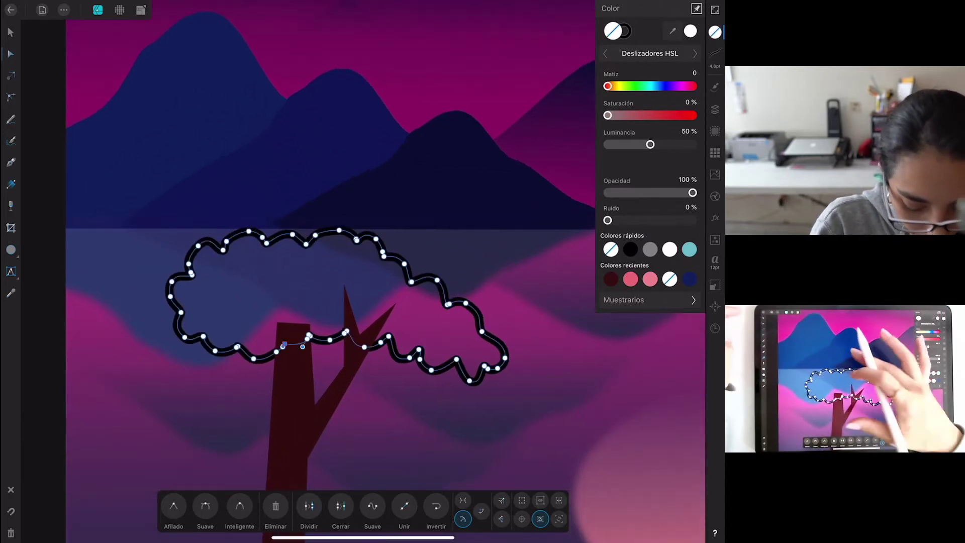
pyautogui.scroll(-2, 458, 311)
pyautogui.scroll(-2, 458, 312)
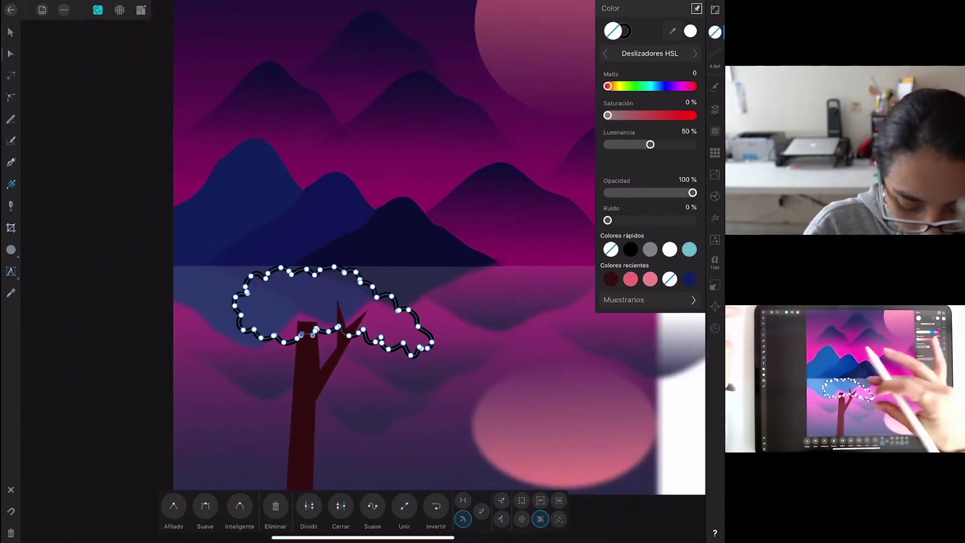
pyautogui.scroll(-1, 452, 325)
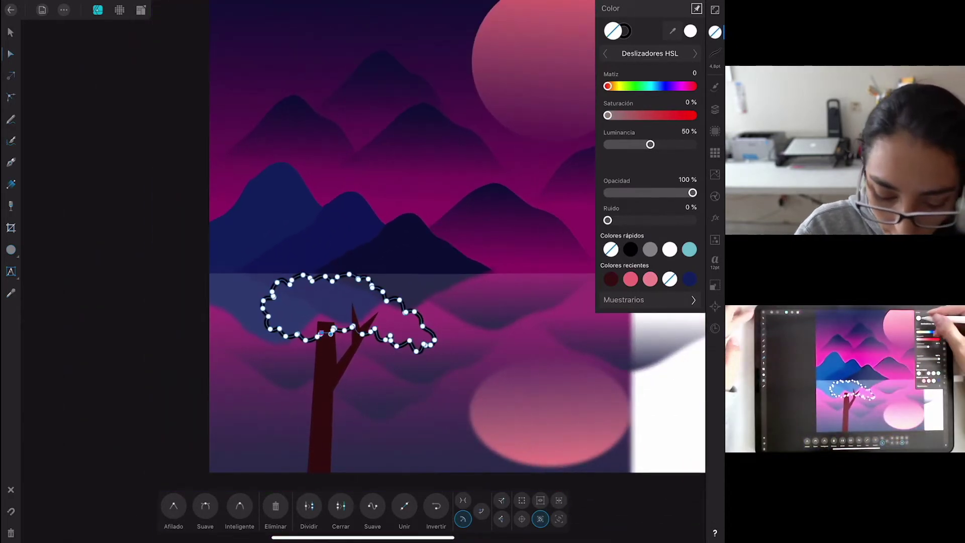
pyautogui.click(625, 31)
pyautogui.click(669, 279)
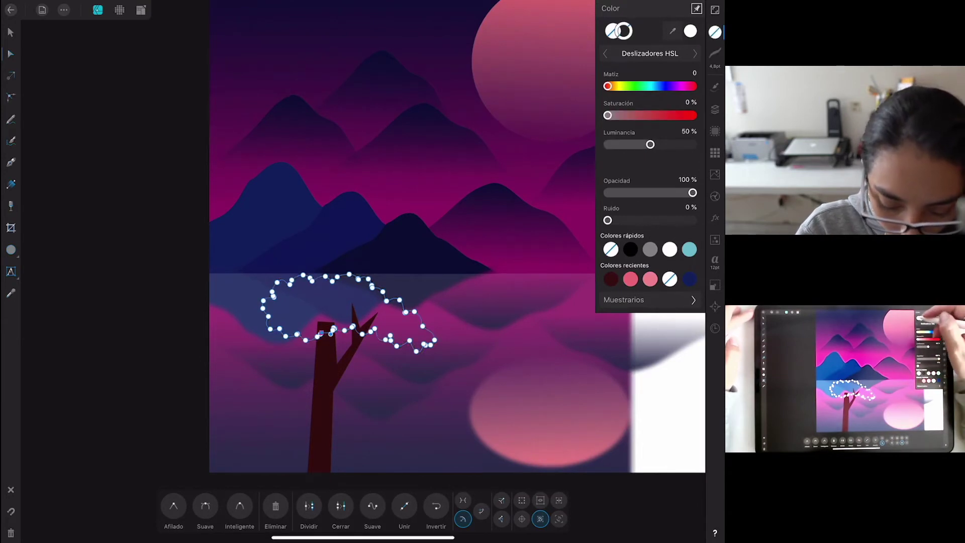
pyautogui.click(10, 184)
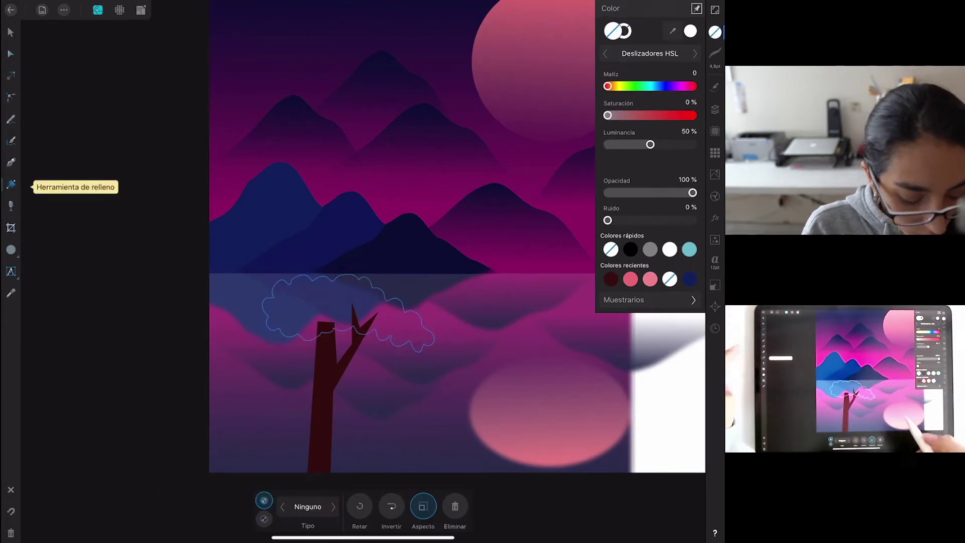
# Give the tree crown a vertical gradient fill with a deep red lower colour.
pyautogui.moveTo(345, 330); pyautogui.dragTo(347, 277)
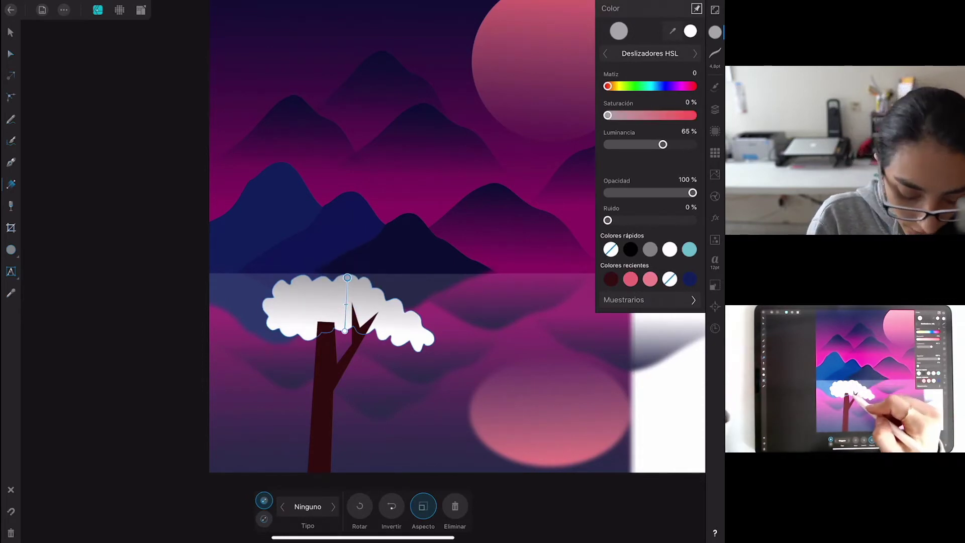
pyautogui.moveTo(663, 145); pyautogui.dragTo(693, 144)
pyautogui.moveTo(608, 86); pyautogui.dragTo(692, 86)
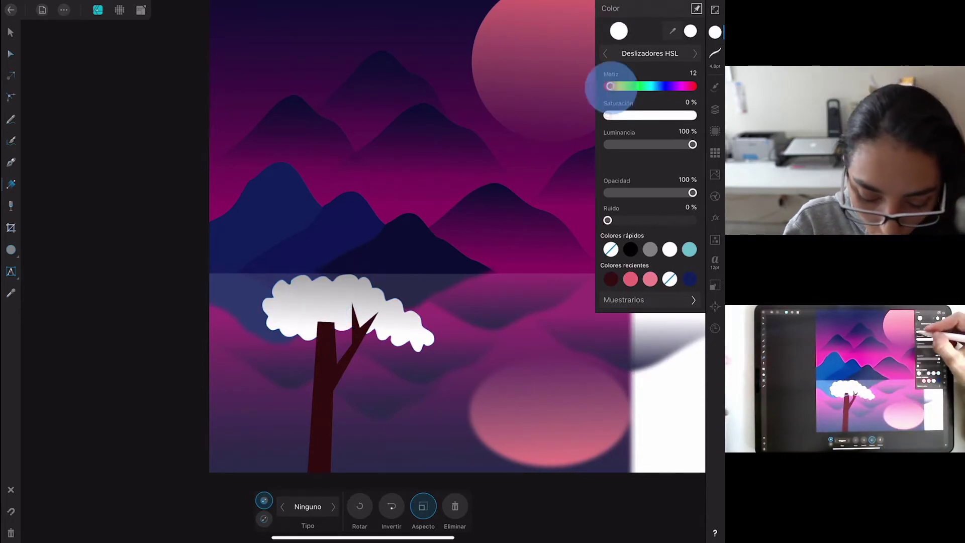
pyautogui.moveTo(693, 145)
pyautogui.mouseDown()
pyautogui.moveTo(642, 144)
pyautogui.moveTo(693, 115)
pyautogui.mouseUp()
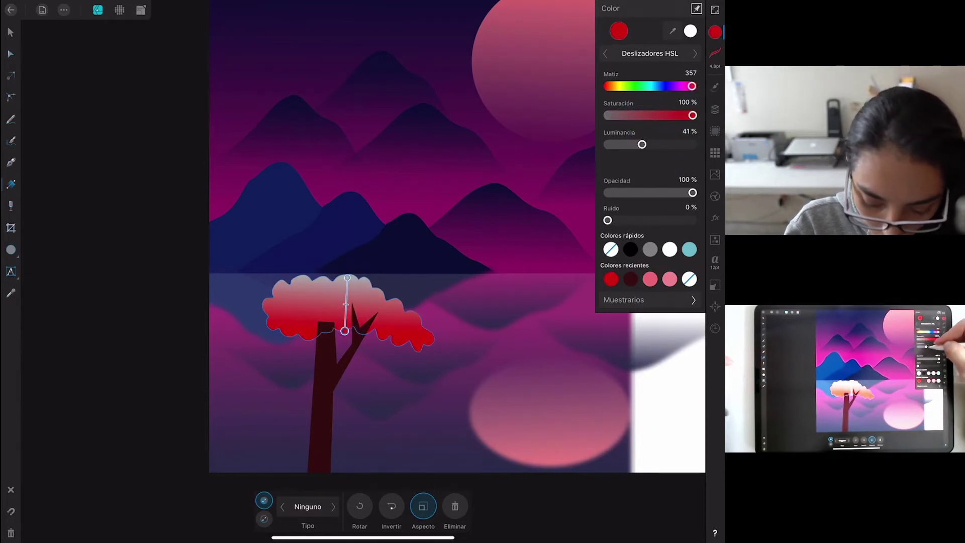
pyautogui.moveTo(642, 144); pyautogui.dragTo(614, 144)
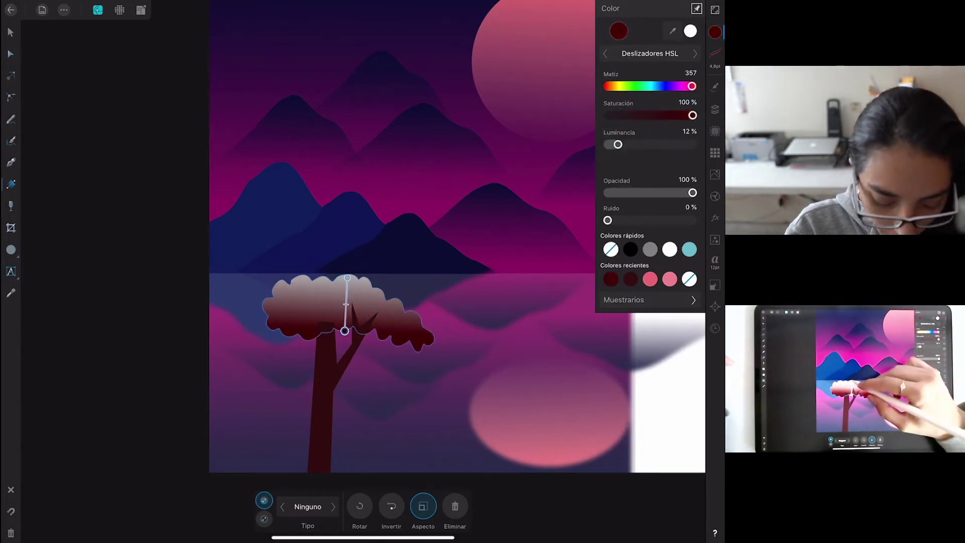
# Set the gradient's top stop to a darker, slightly desaturated red.
pyautogui.click(347, 277)
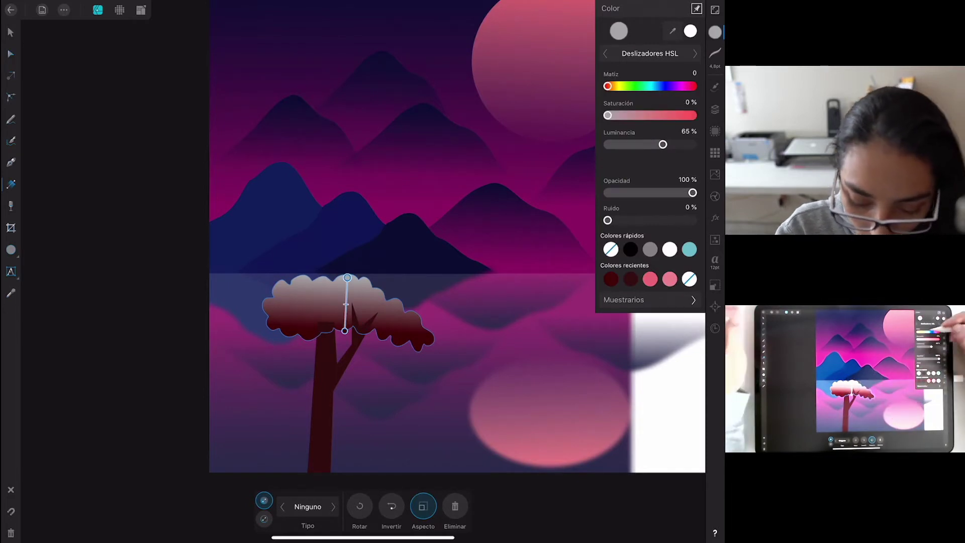
pyautogui.moveTo(607, 86); pyautogui.dragTo(692, 86)
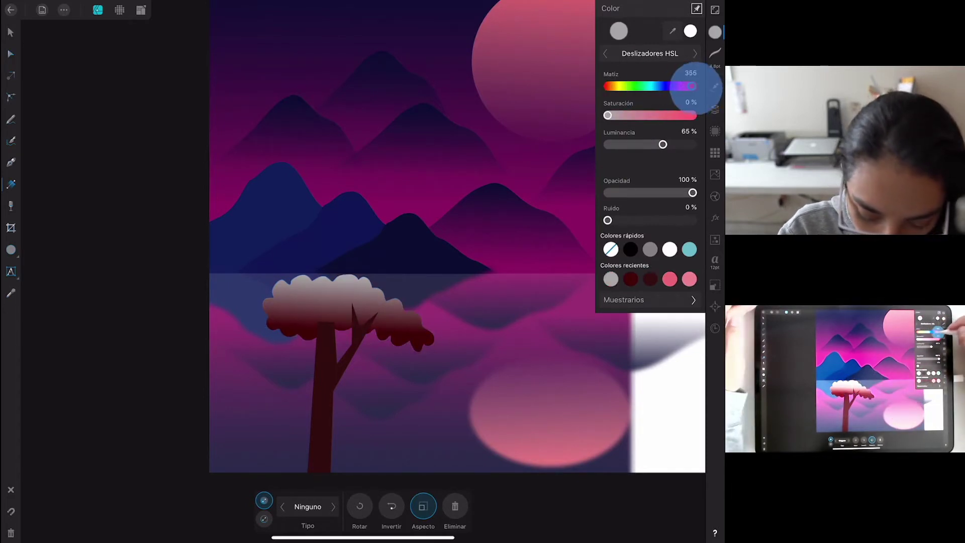
pyautogui.moveTo(608, 115); pyautogui.dragTo(693, 115)
pyautogui.moveTo(663, 145); pyautogui.dragTo(631, 144)
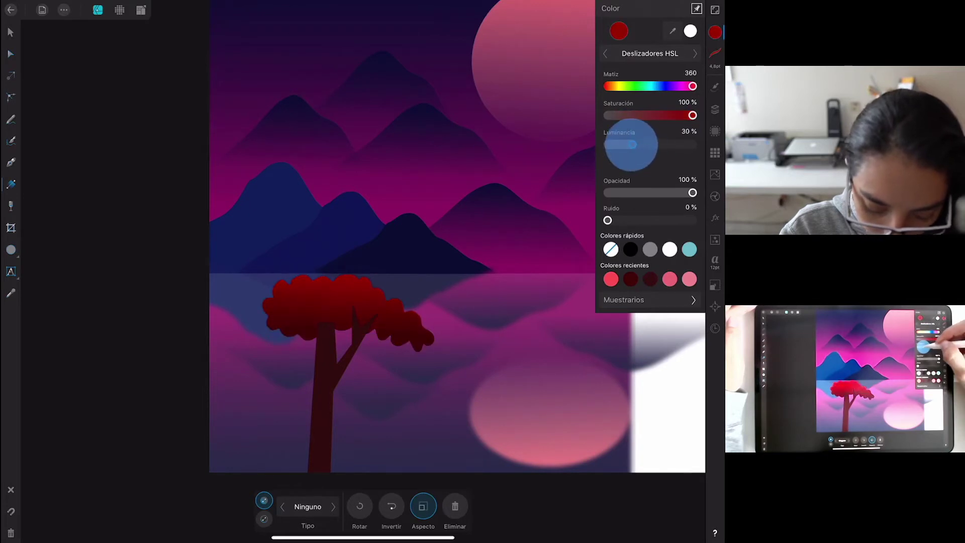
pyautogui.moveTo(633, 144); pyautogui.dragTo(631, 144)
pyautogui.moveTo(692, 115); pyautogui.dragTo(685, 115)
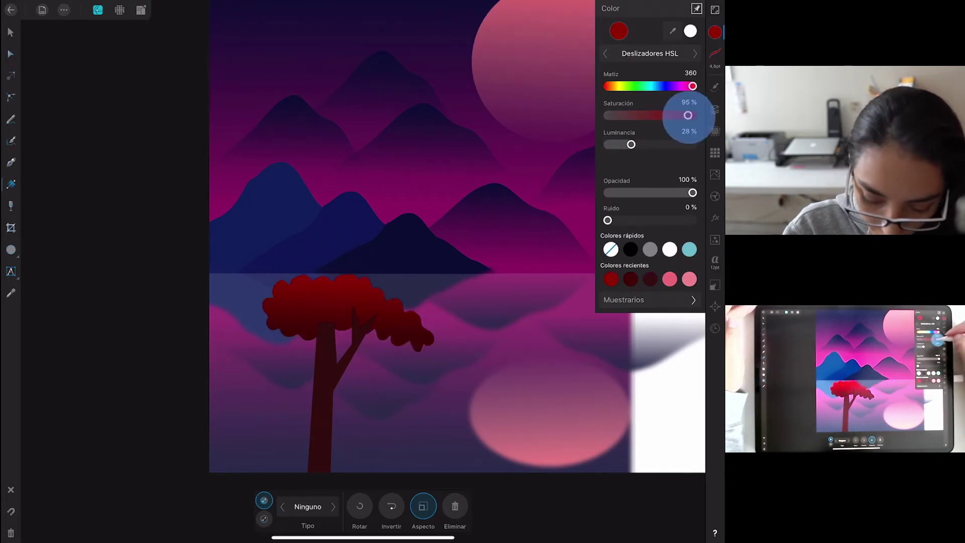
pyautogui.moveTo(632, 144); pyautogui.dragTo(634, 144)
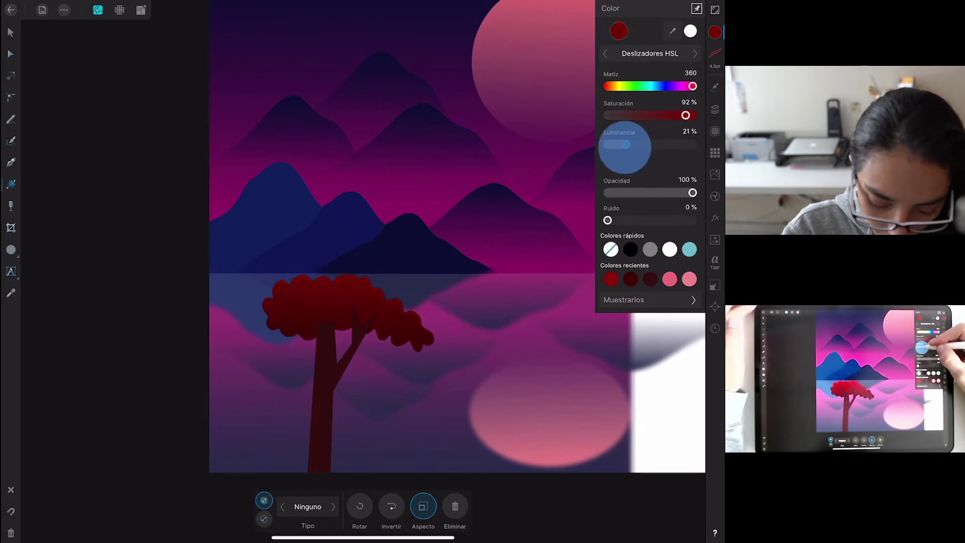
# Make the top stop magenta from the swatches and stretch the gradient higher.
pyautogui.click(623, 299)
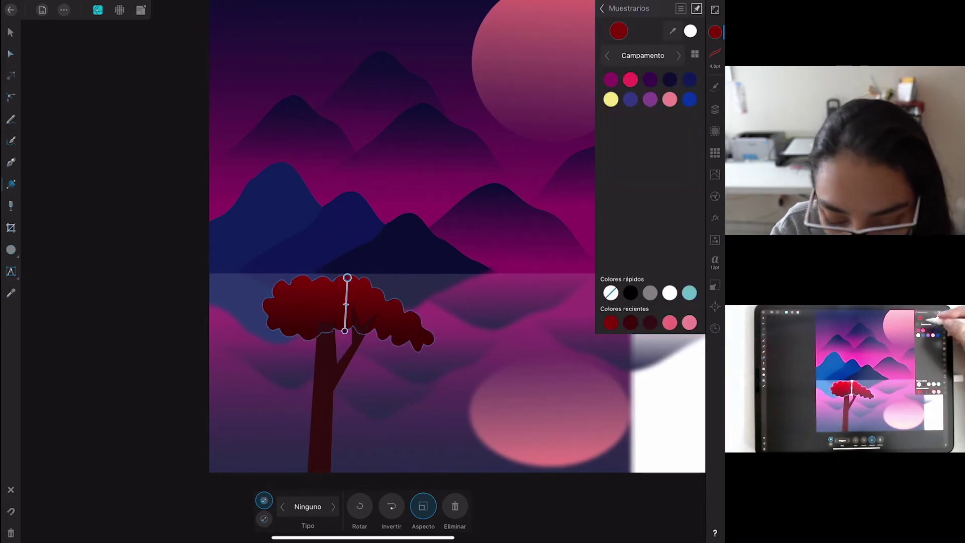
pyautogui.click(612, 79)
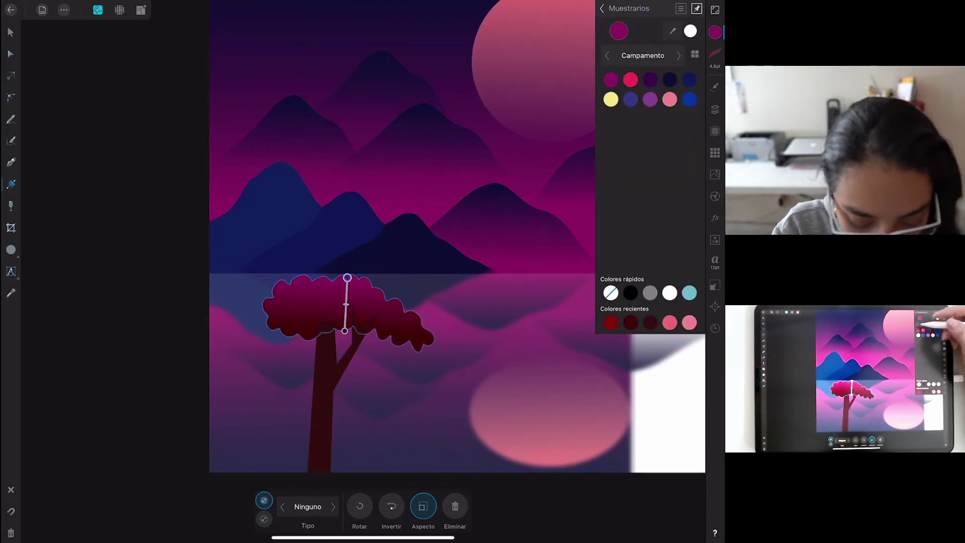
pyautogui.click(603, 8)
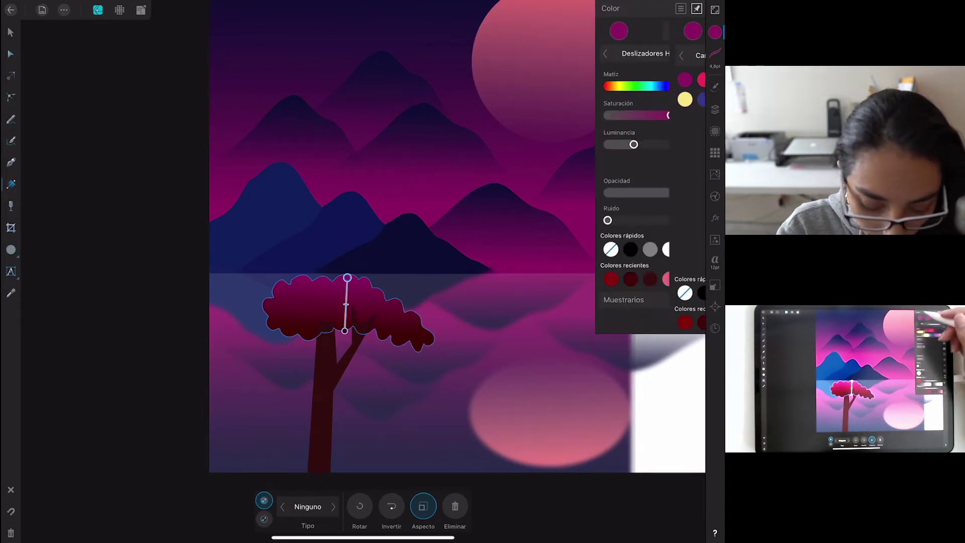
pyautogui.click(345, 331)
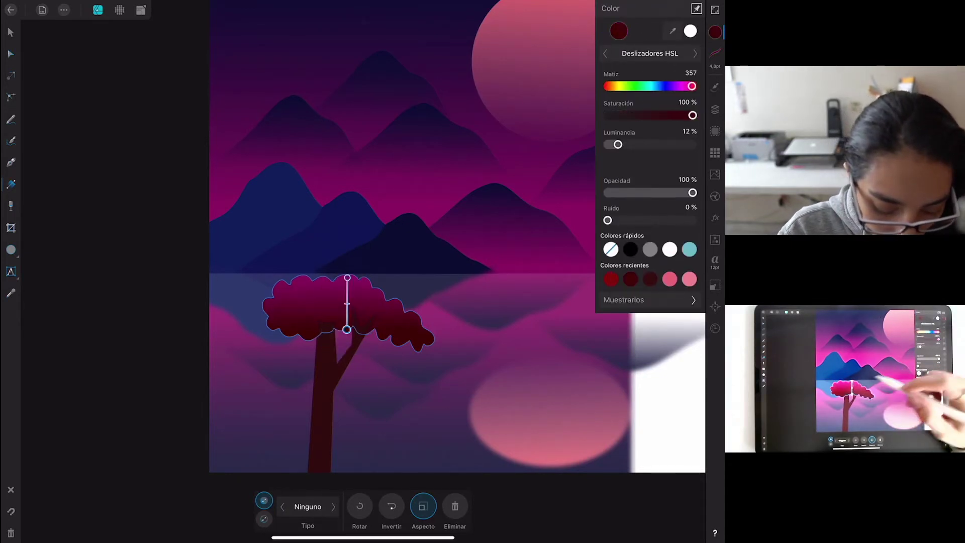
pyautogui.moveTo(347, 312); pyautogui.dragTo(347, 278)
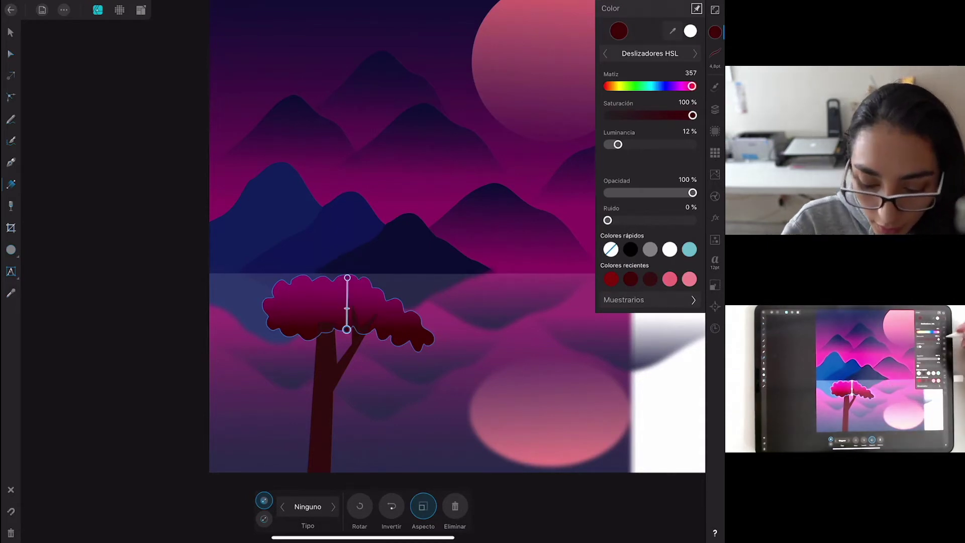
# Move the treetop Curva layer above the trunk Curva layer in the Layers list.
pyautogui.click(715, 109)
pyautogui.click(580, 8)
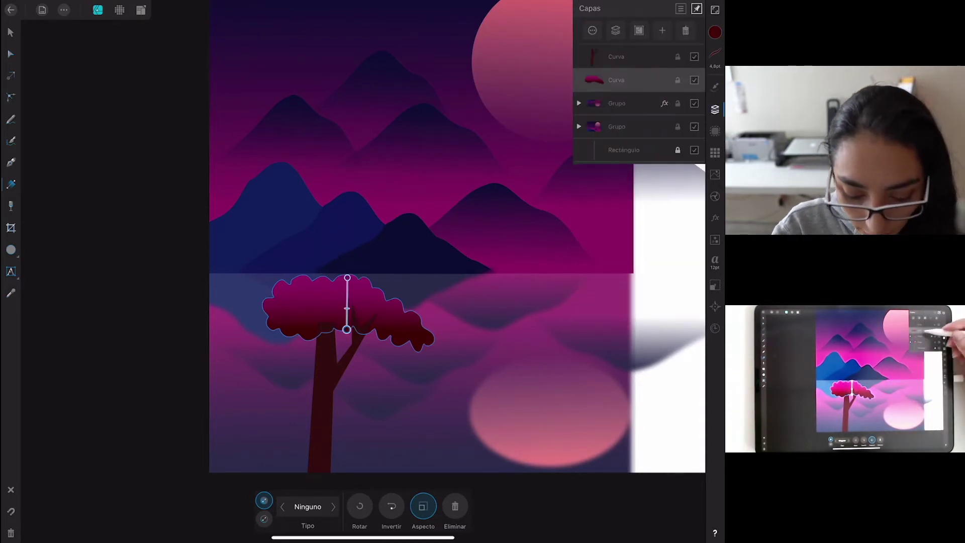
pyautogui.click(616, 57)
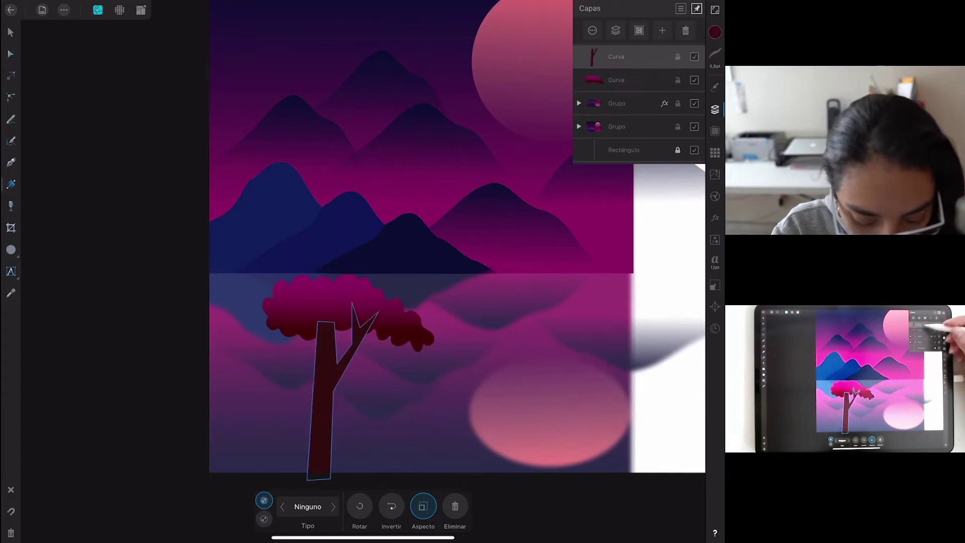
pyautogui.click(616, 80)
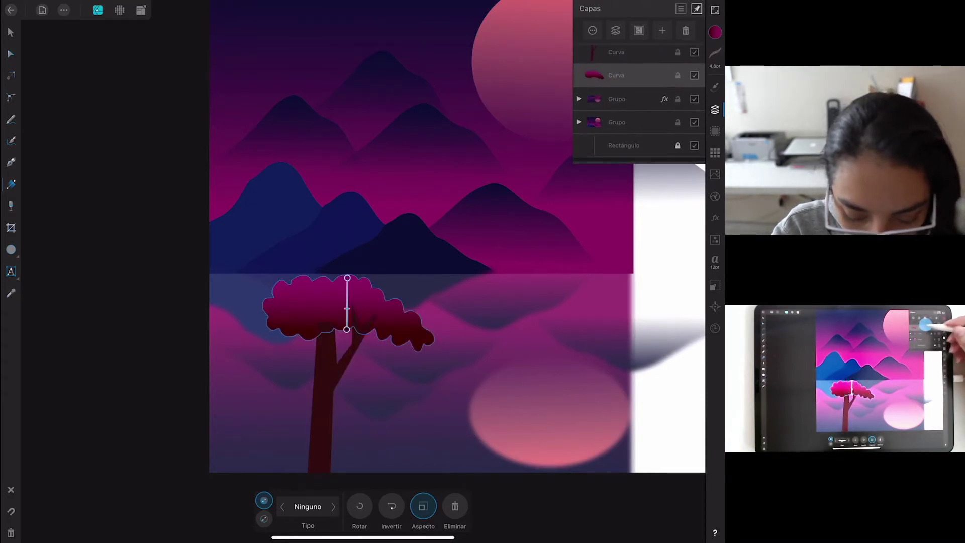
pyautogui.press('v')
pyautogui.moveTo(651, 80); pyautogui.dragTo(649, 54)
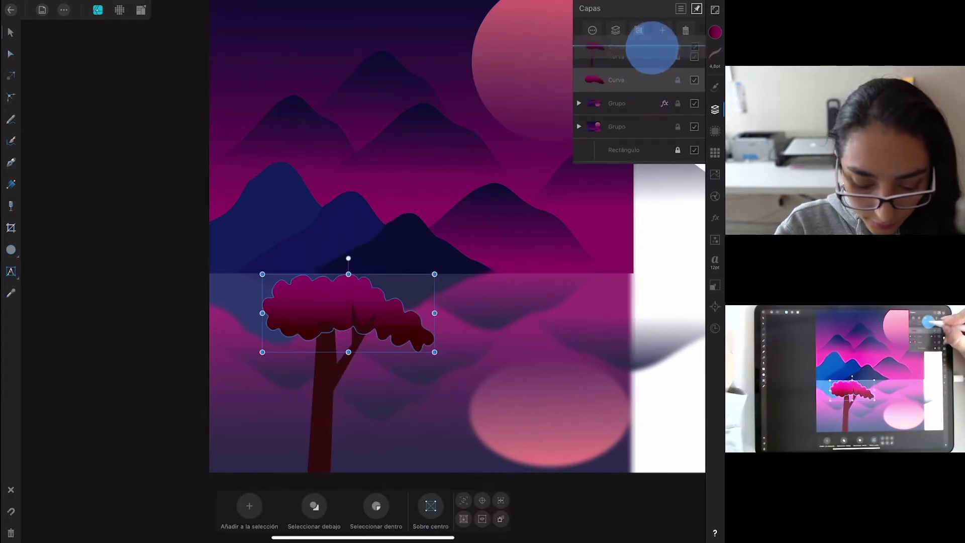
# Adjust the treetop's height, tilting it slightly and nudging it right.
pyautogui.click(616, 103)
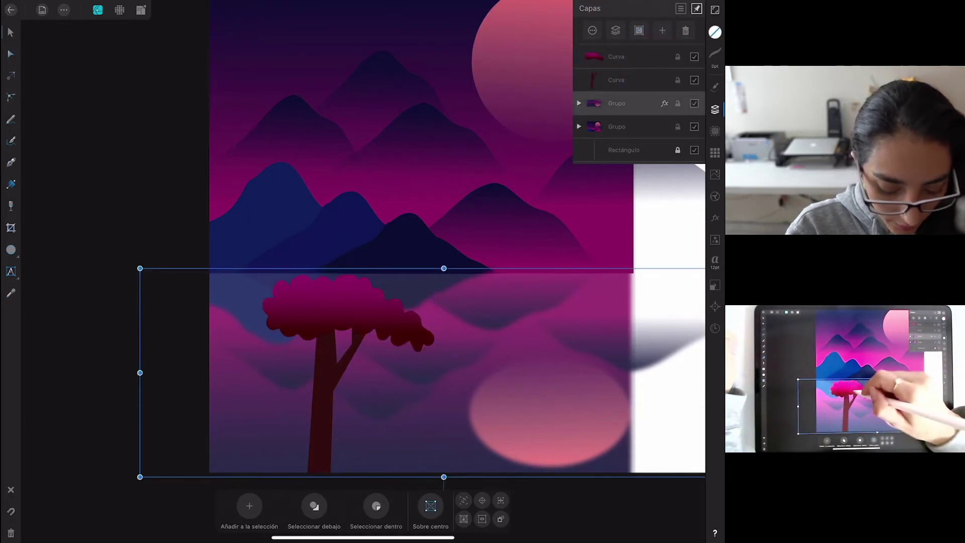
pyautogui.click(346, 302)
pyautogui.moveTo(350, 355); pyautogui.dragTo(348, 338)
pyautogui.moveTo(349, 274); pyautogui.dragTo(342, 242)
pyautogui.moveTo(366, 290); pyautogui.dragTo(372, 294)
# Group the trunk and treetop curves into a single tree.
pyautogui.click(617, 103)
pyautogui.scroll(-5, 402, 251)
pyautogui.click(616, 80)
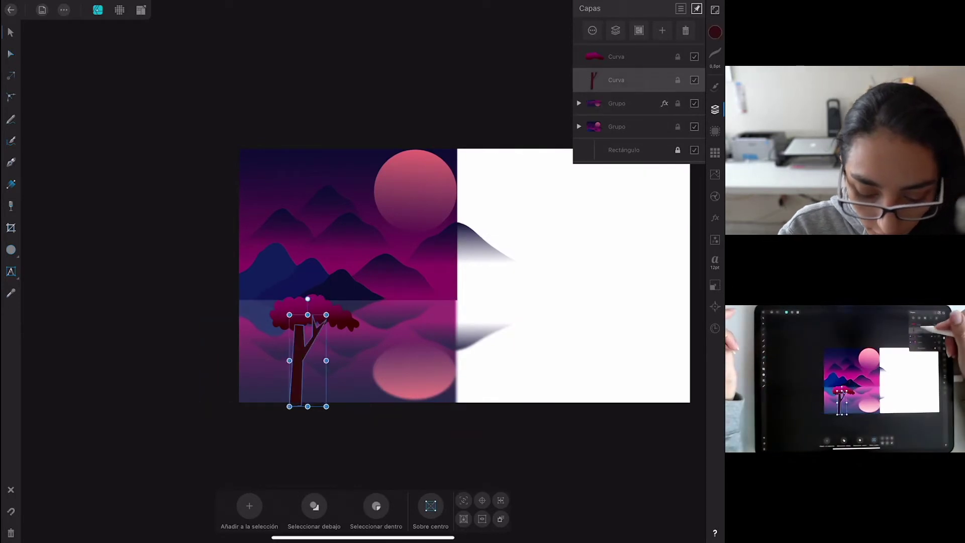
pyautogui.keyDown('shift'); pyautogui.click(616, 56); pyautogui.keyUp('shift')
pyautogui.click(638, 31)
# Scale the grouped tree down, narrow it and shift it into place.
pyautogui.moveTo(359, 294); pyautogui.dragTo(327, 330)
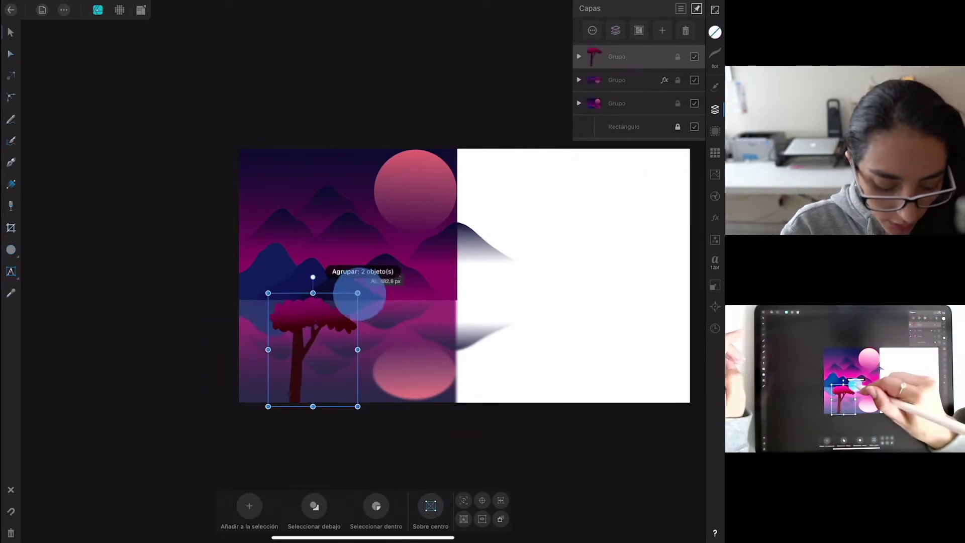
pyautogui.moveTo(328, 369); pyautogui.dragTo(264, 368)
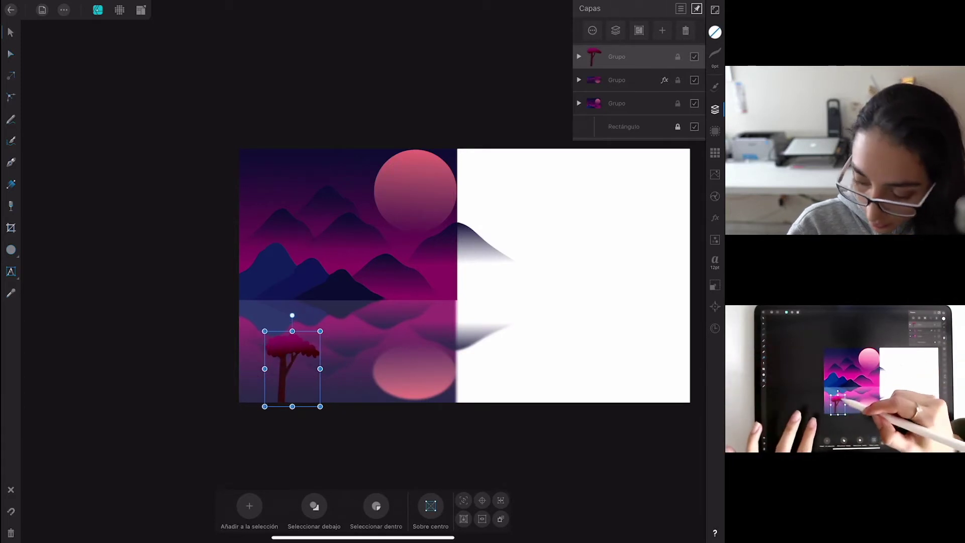
pyautogui.moveTo(292, 358)
pyautogui.mouseDown()
pyautogui.moveTo(326, 360)
pyautogui.moveTo(292, 358)
pyautogui.moveTo(293, 302)
pyautogui.mouseUp()
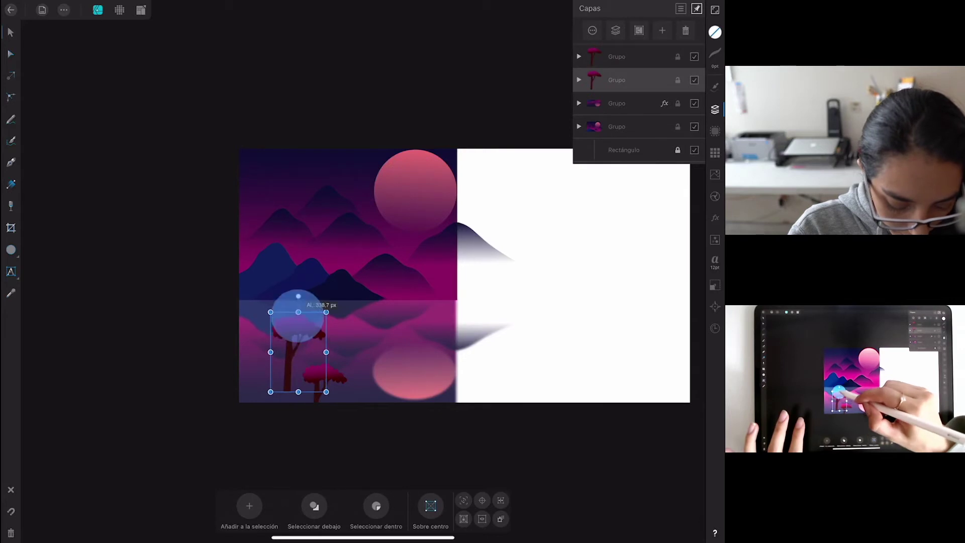
# Position the smaller second tree just beside the larger one, then deselect.
pyautogui.click(324, 374)
pyautogui.moveTo(319, 356)
pyautogui.mouseDown()
pyautogui.moveTo(335, 355)
pyautogui.moveTo(321, 357)
pyautogui.mouseUp()
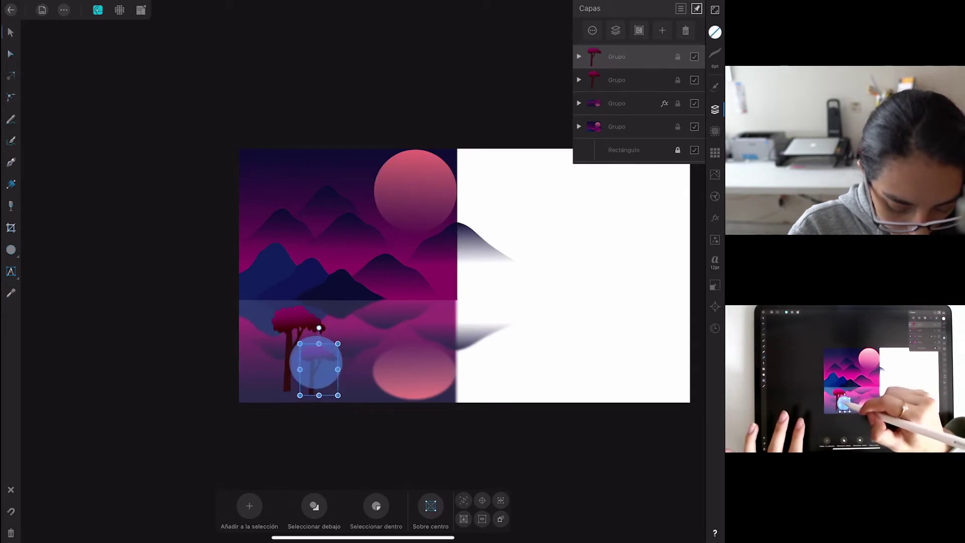
pyautogui.click(299, 322)
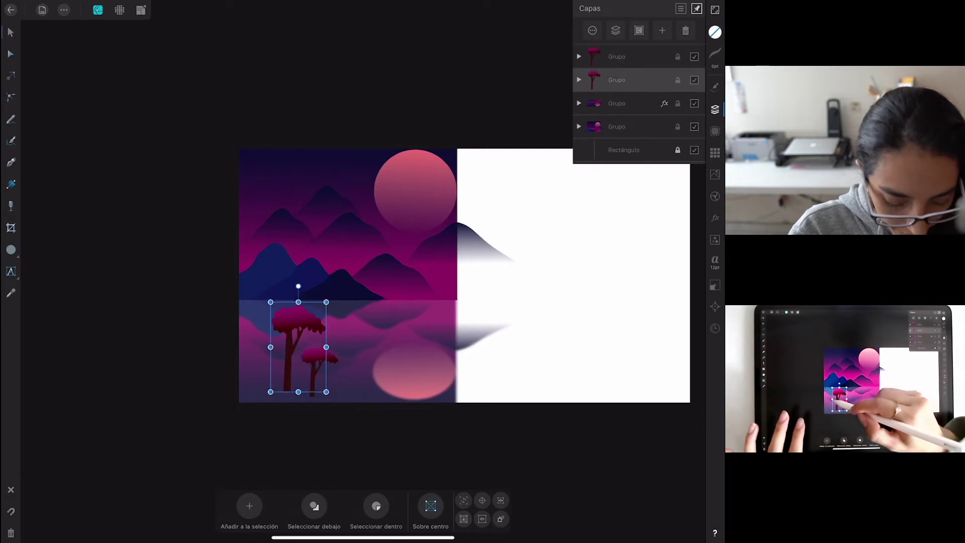
pyautogui.click(365, 334)
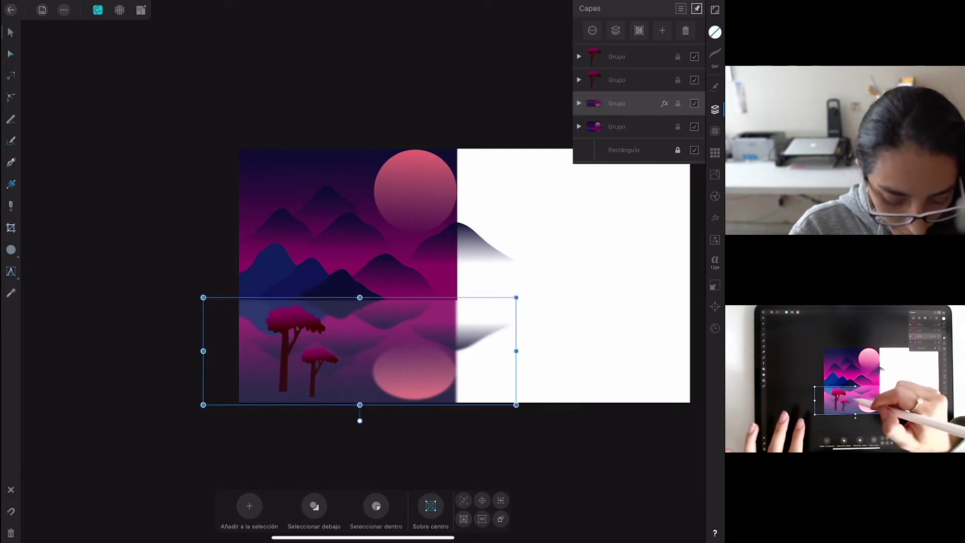
pyautogui.click(314, 369)
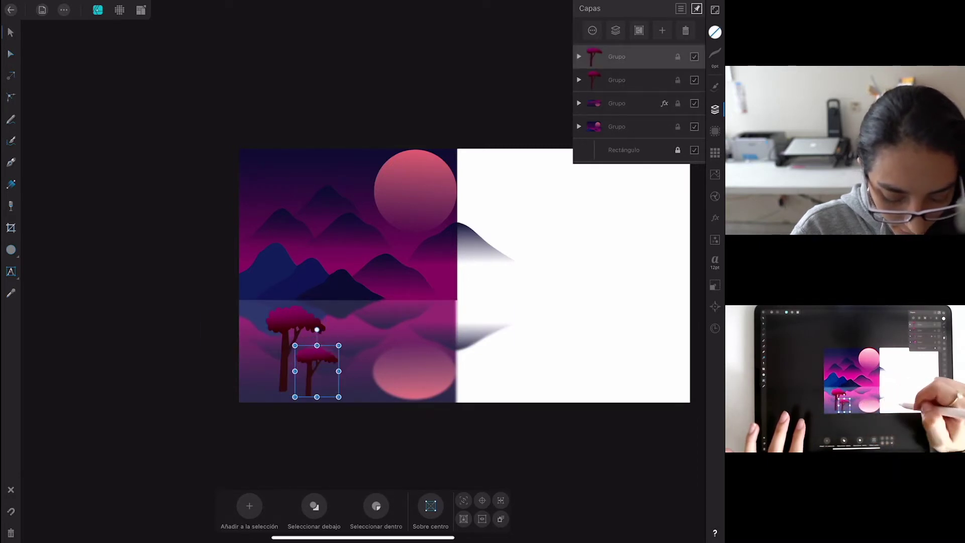
pyautogui.click(545, 357)
pyautogui.click(715, 109)
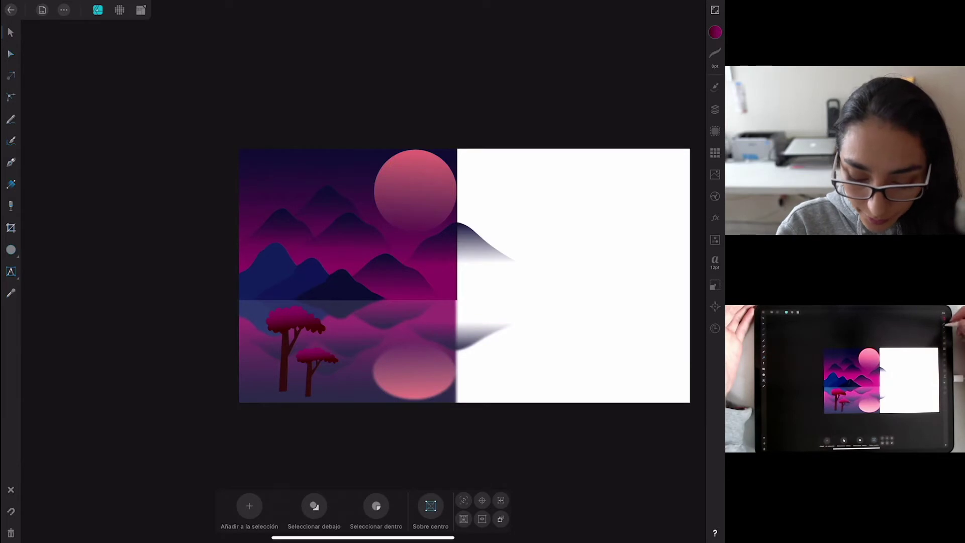
# Place Image from the cloud, choosing the sketch photo in iCloud Drive > Designer.
pyautogui.click(715, 109)
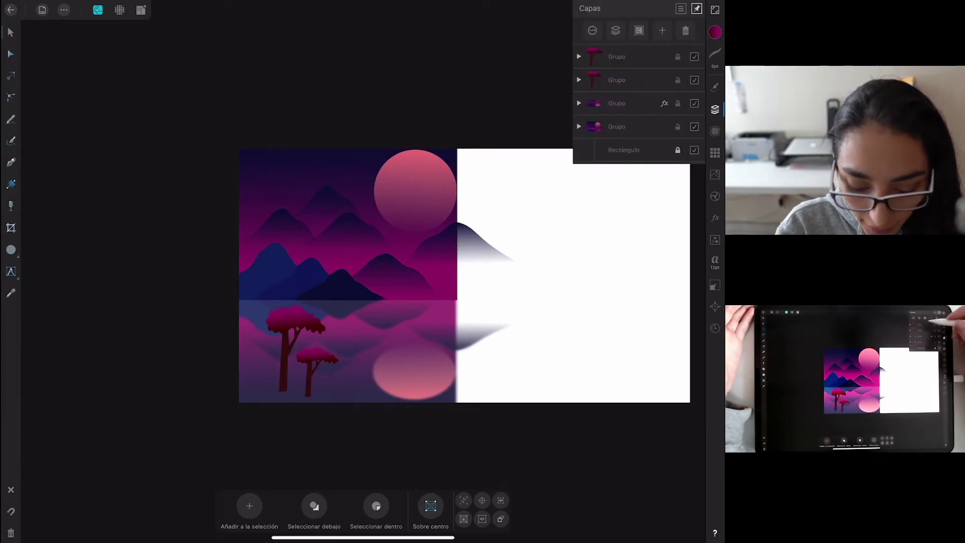
pyautogui.click(715, 109)
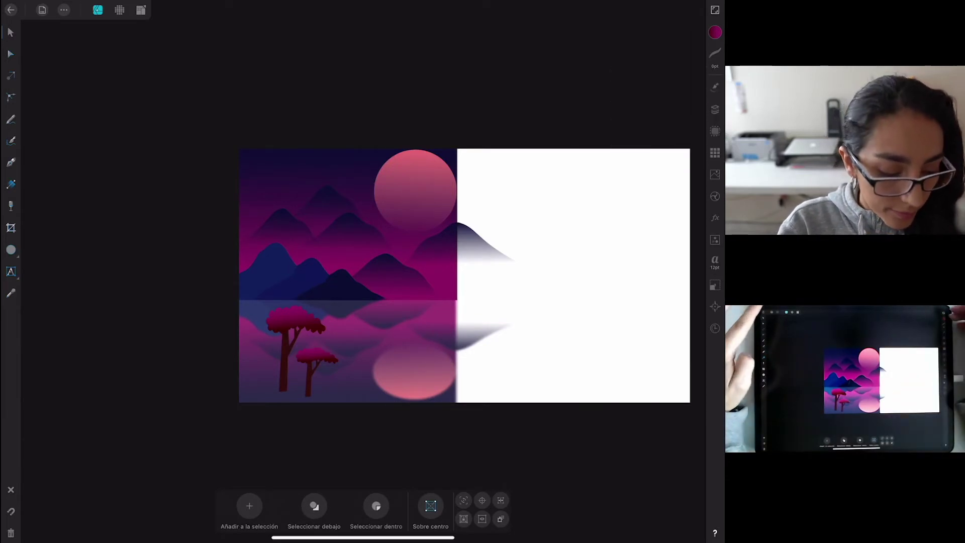
pyautogui.click(64, 10)
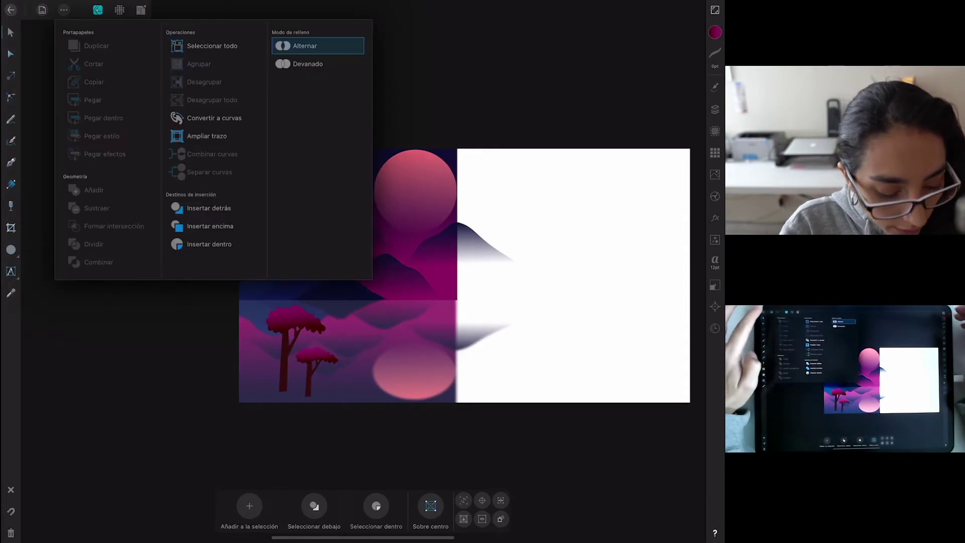
pyautogui.click(43, 10)
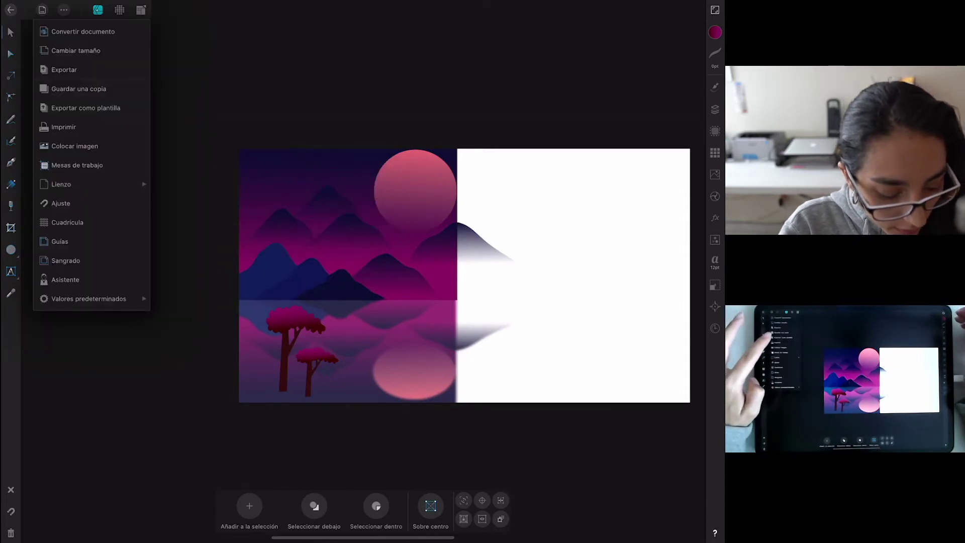
pyautogui.click(75, 146)
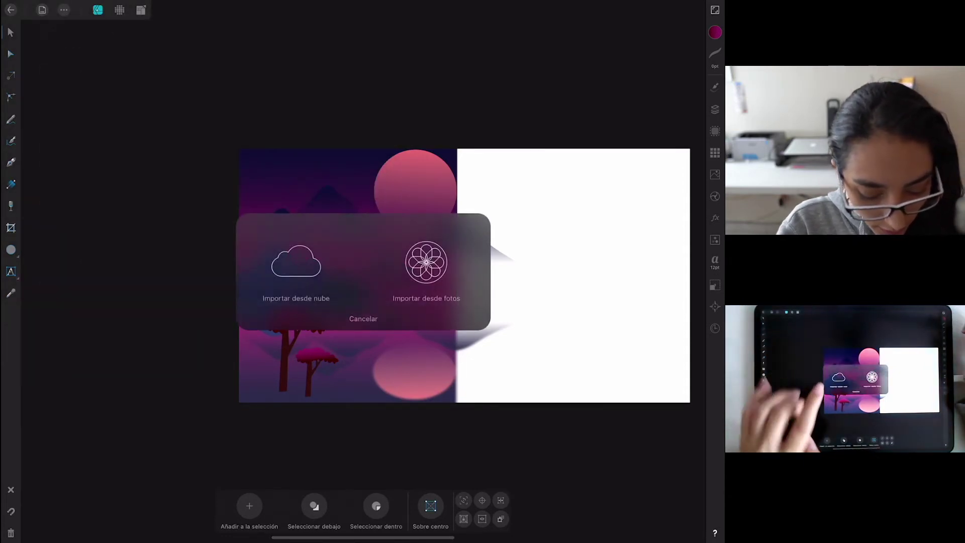
pyautogui.click(426, 271)
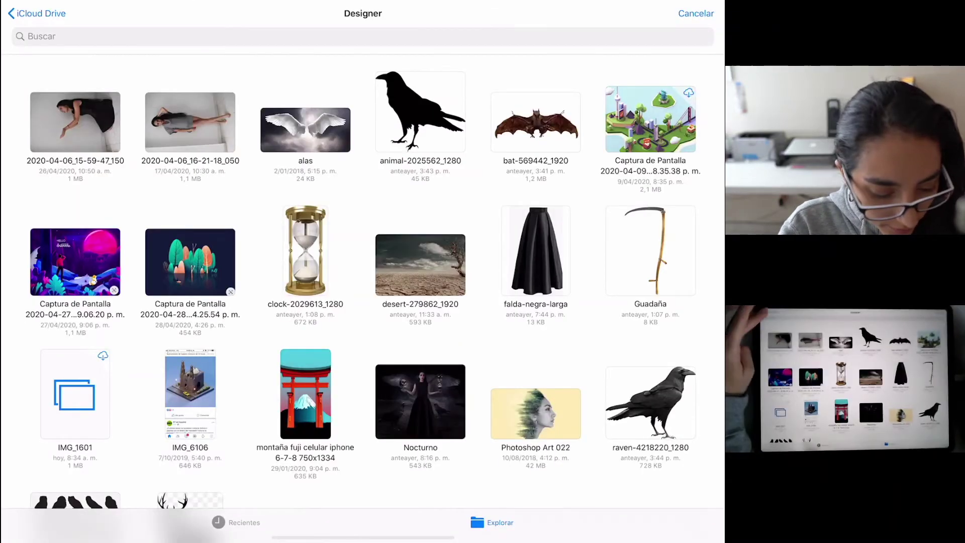
pyautogui.click(30, 12)
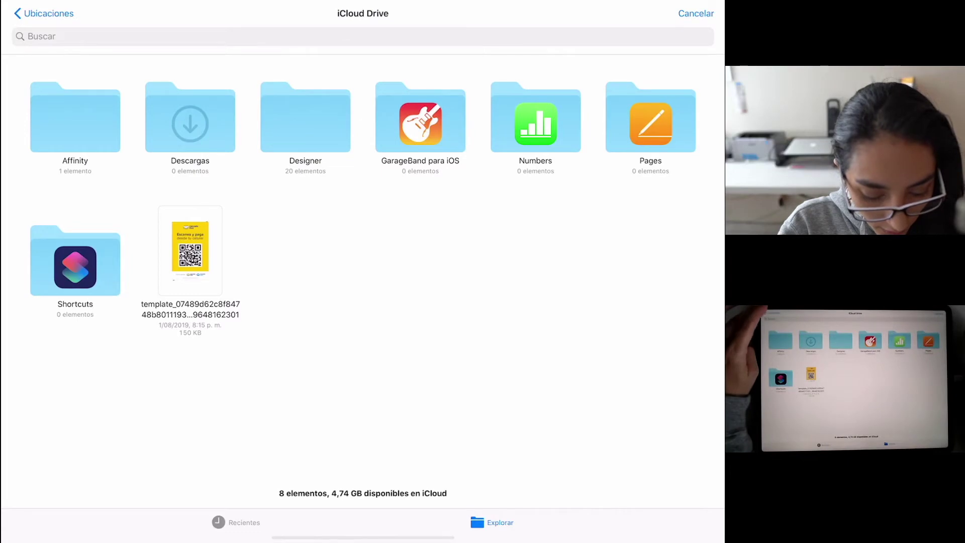
pyautogui.click(305, 121)
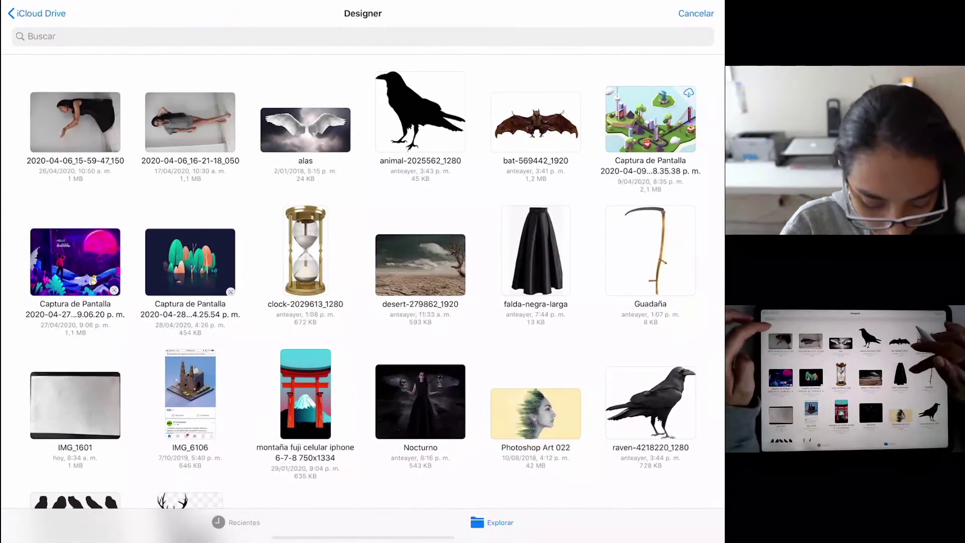
pyautogui.scroll(-5, 362, 272)
pyautogui.click(650, 86)
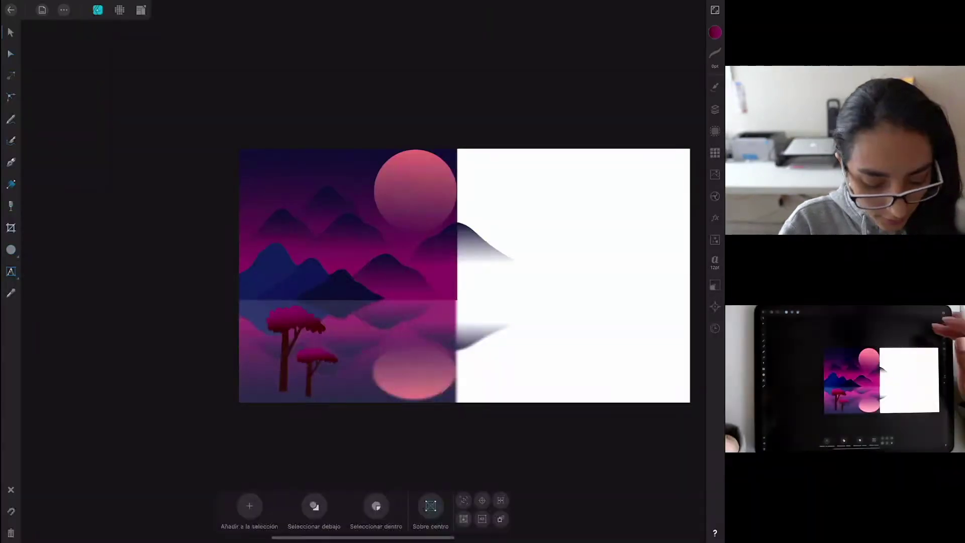
# Place the sketch photo over the artwork and flip it horizontally and vertically.
pyautogui.moveTo(294, 186); pyautogui.dragTo(635, 401)
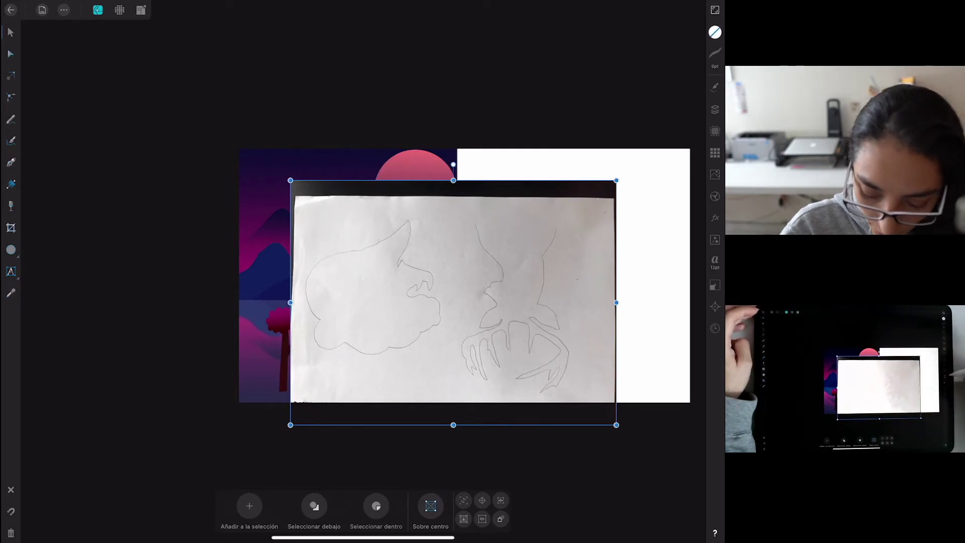
pyautogui.click(714, 285)
pyautogui.click(663, 79)
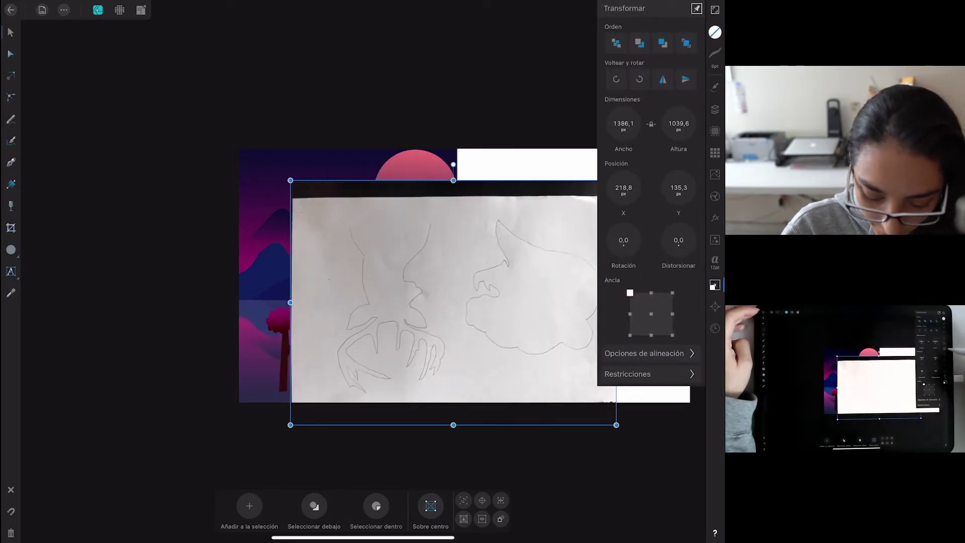
pyautogui.click(686, 79)
pyautogui.click(715, 285)
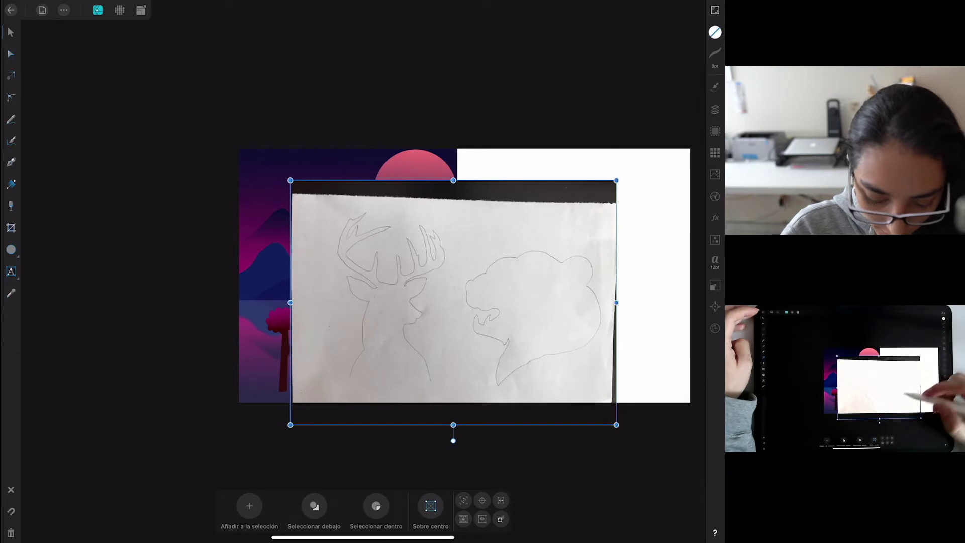
# Enlarge and reposition the sketch photo to cover the scene.
pyautogui.moveTo(616, 425); pyautogui.dragTo(660, 458)
pyautogui.scroll(-3, 433, 296)
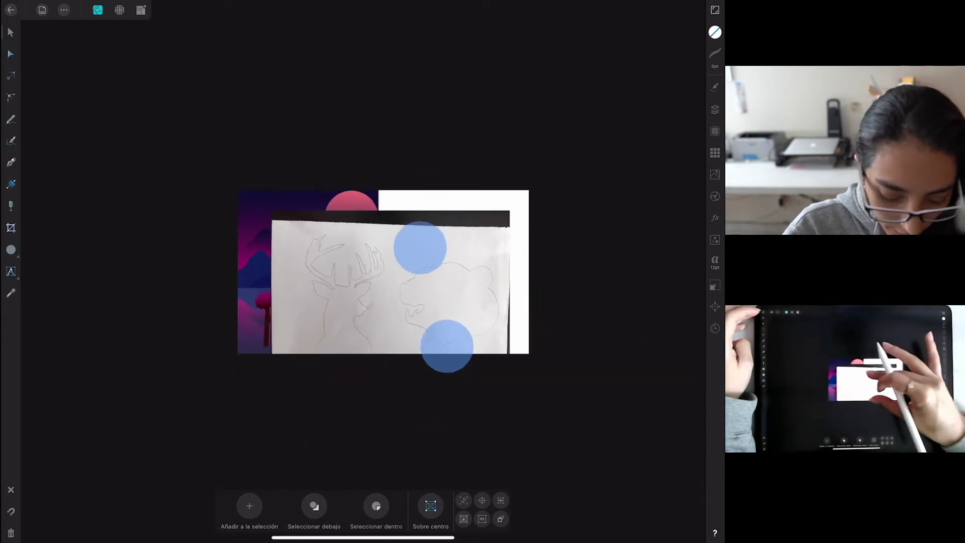
pyautogui.moveTo(199, 201); pyautogui.dragTo(149, 157)
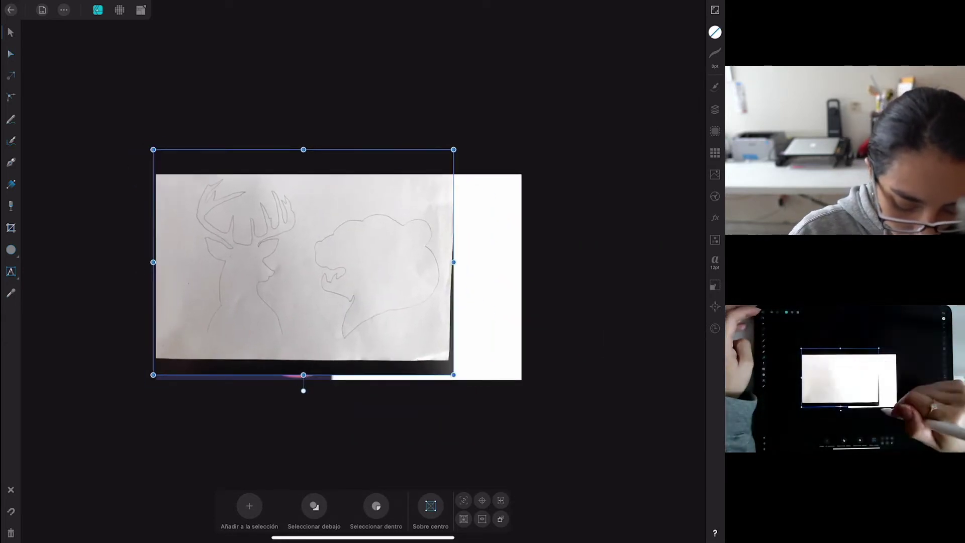
pyautogui.moveTo(451, 383); pyautogui.dragTo(565, 458)
pyautogui.moveTo(472, 345); pyautogui.dragTo(431, 313)
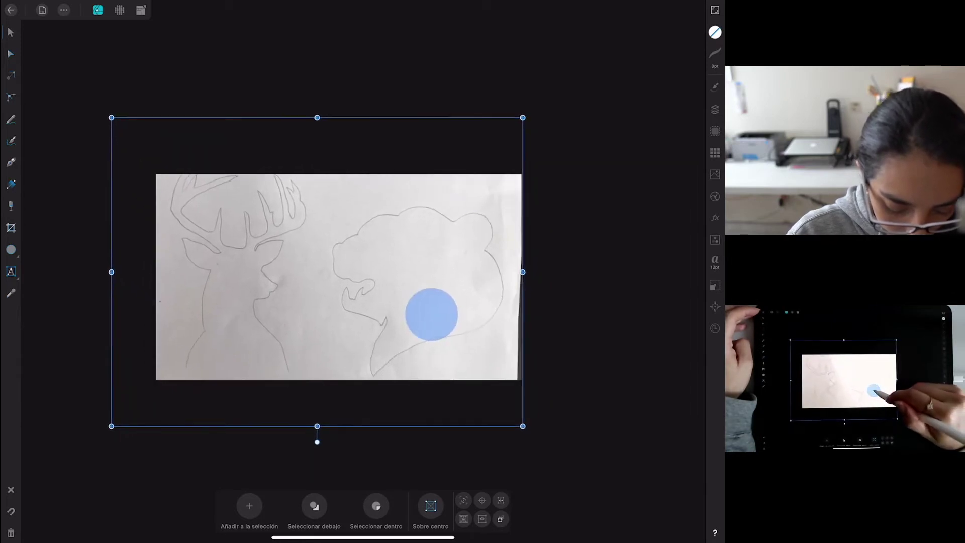
pyautogui.moveTo(522, 116); pyautogui.dragTo(495, 139)
pyautogui.moveTo(420, 300); pyautogui.dragTo(444, 310)
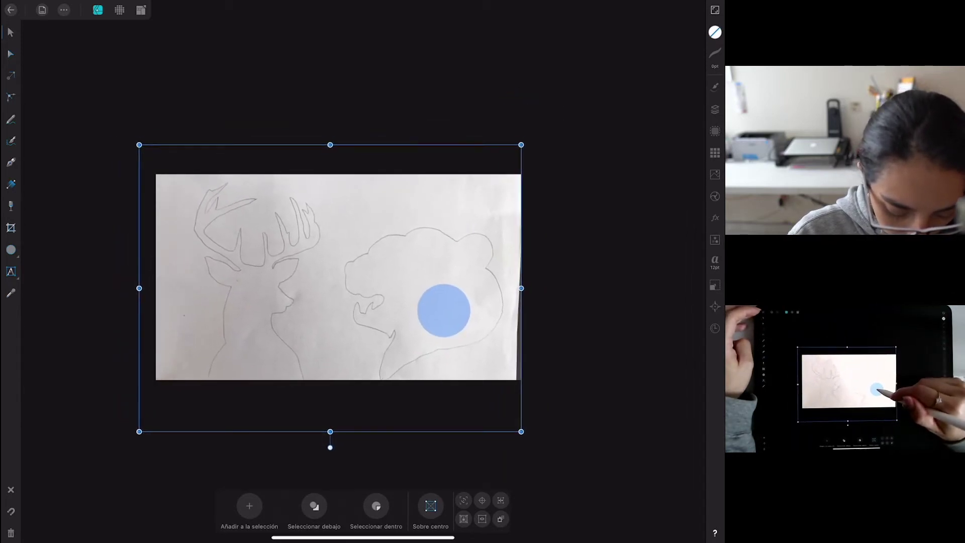
pyautogui.moveTo(445, 310); pyautogui.dragTo(438, 307)
pyautogui.moveTo(515, 143); pyautogui.dragTo(524, 136)
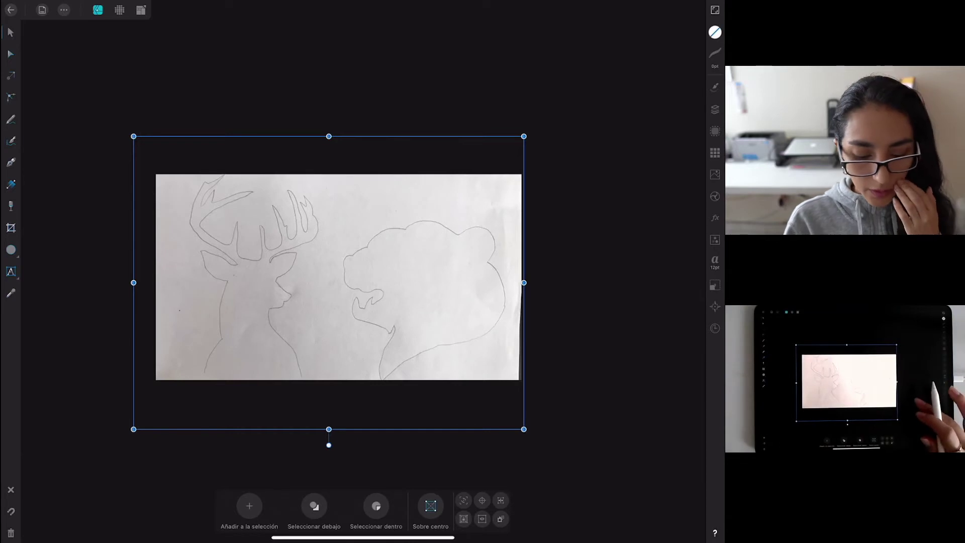
# Deselect the photo and switch to the Pen Tool.
pyautogui.click(629, 302)
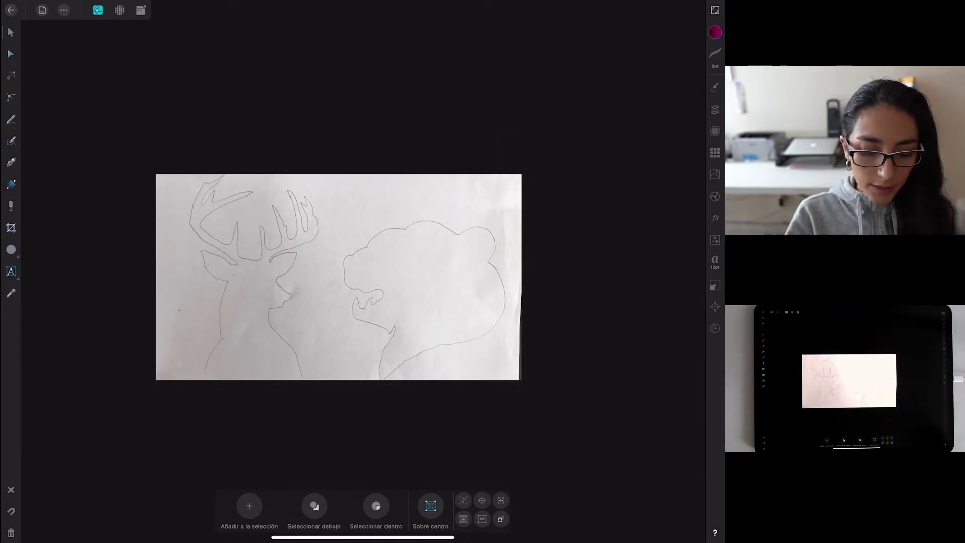
pyautogui.scroll(5, 430, 277)
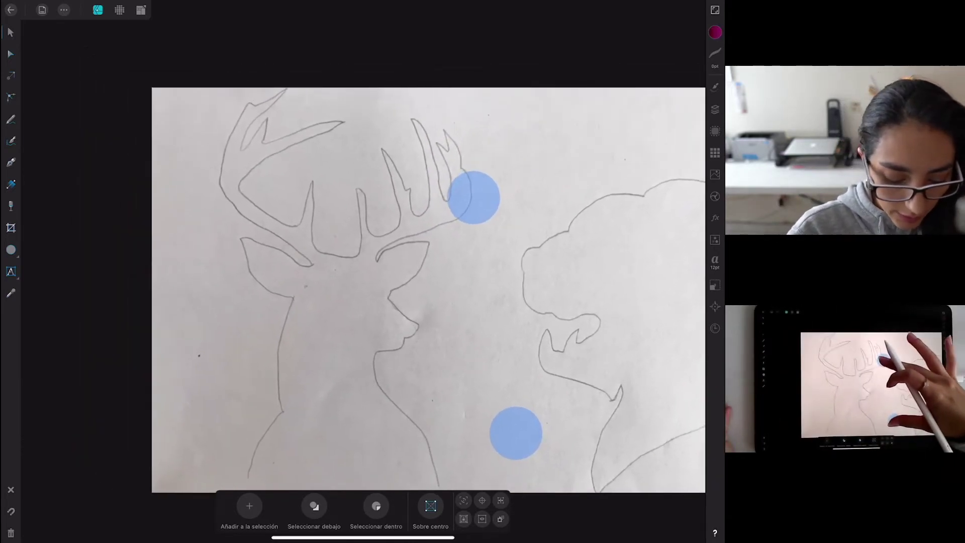
pyautogui.click(10, 162)
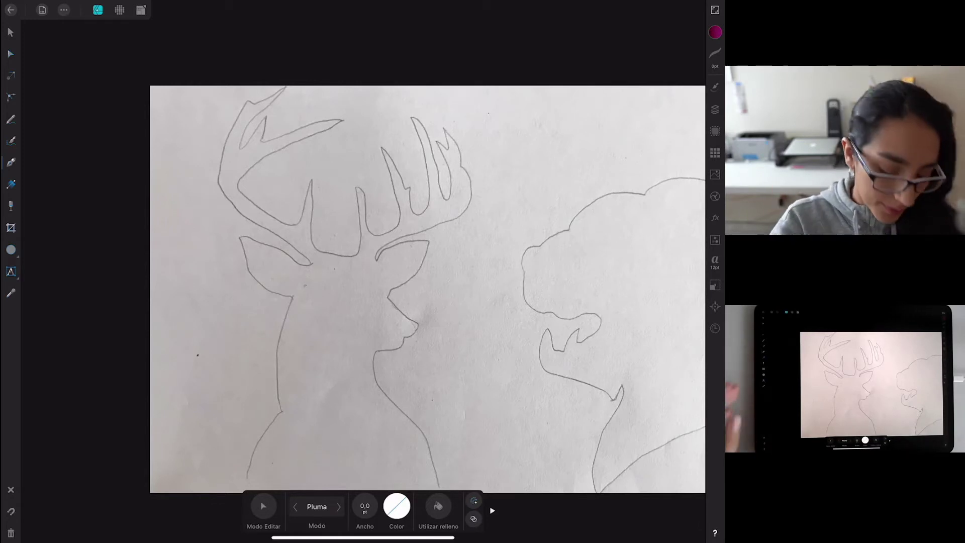
# Start the pen outline with curved segments up the deer's neck.
pyautogui.click(266, 442)
pyautogui.click(297, 370)
pyautogui.moveTo(306, 269); pyautogui.dragTo(317, 252)
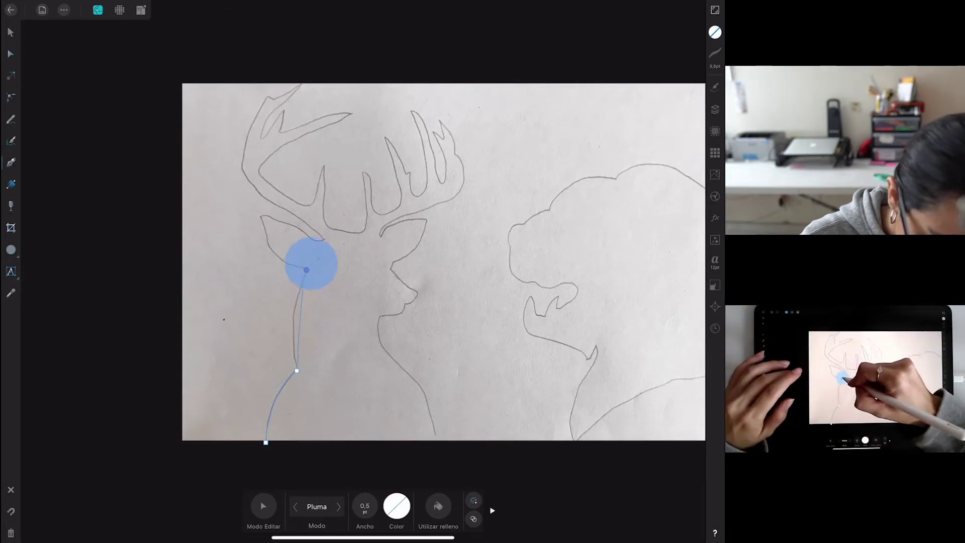
pyautogui.click(266, 236)
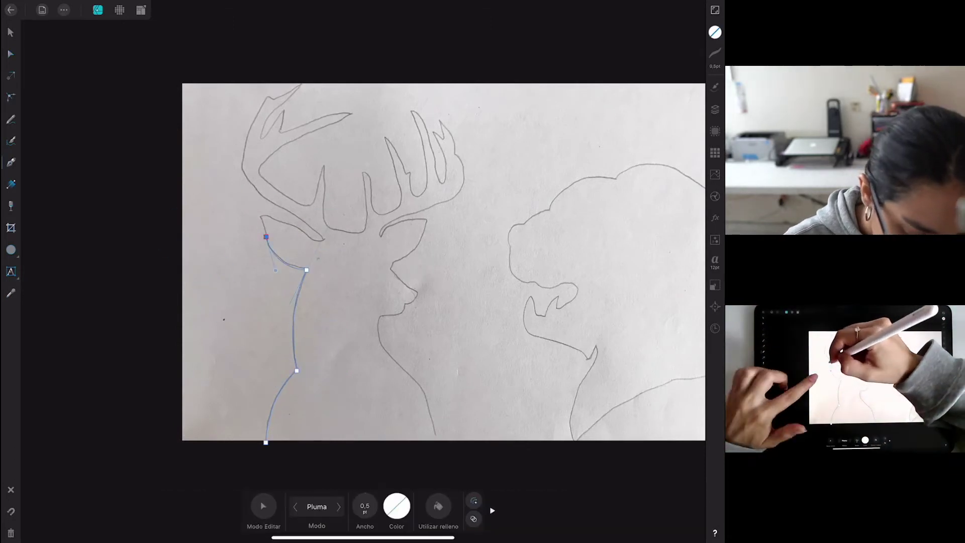
pyautogui.moveTo(259, 217); pyautogui.dragTo(311, 238)
# Trace up the left antler and around its inner spikes.
pyautogui.click(243, 169)
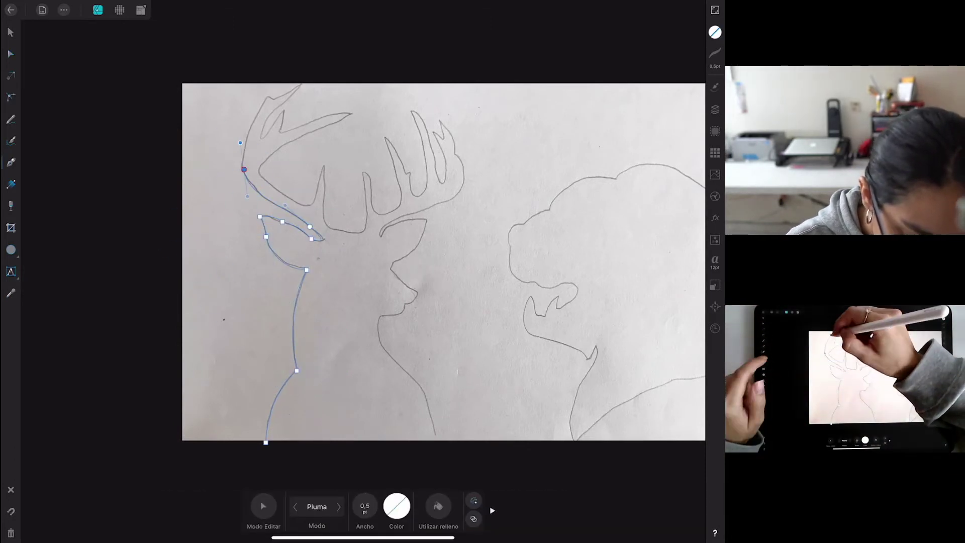
pyautogui.click(266, 98)
pyautogui.click(301, 84)
pyautogui.scroll(3, 352, 252)
pyautogui.click(285, 187)
pyautogui.click(268, 227)
pyautogui.click(300, 188)
pyautogui.click(297, 220)
pyautogui.click(407, 191)
pyautogui.moveTo(331, 225); pyautogui.dragTo(343, 221)
# Continue down the inner antler curve and around the next antler spike.
pyautogui.click(277, 261)
pyautogui.click(286, 307)
pyautogui.click(327, 332)
pyautogui.click(351, 321)
pyautogui.click(364, 274)
pyautogui.click(366, 313)
pyautogui.click(365, 346)
pyautogui.click(382, 369)
pyautogui.click(416, 377)
pyautogui.click(432, 355)
pyautogui.click(425, 284)
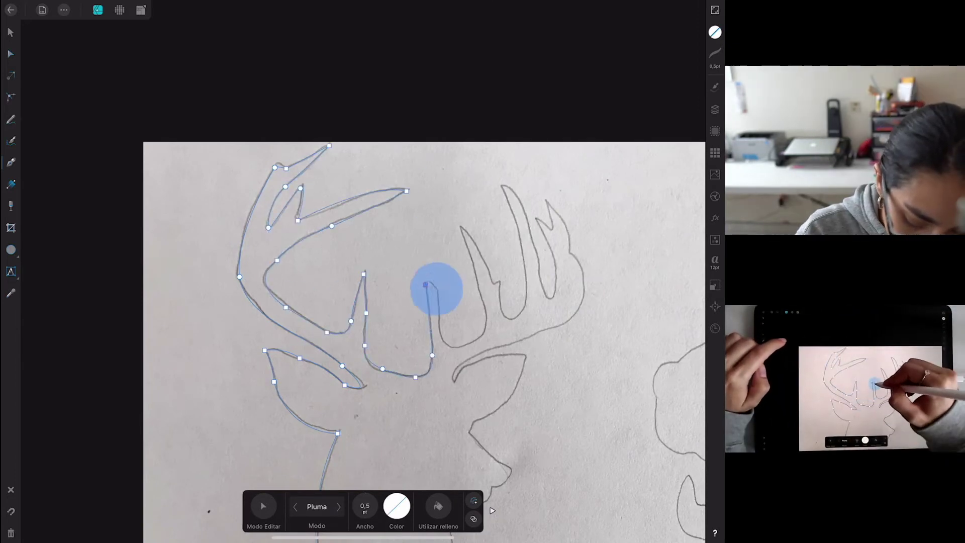
# Trace around the right antler's tall spike and top-right spike.
pyautogui.click(491, 279)
pyautogui.click(498, 283)
pyautogui.click(503, 313)
pyautogui.click(525, 305)
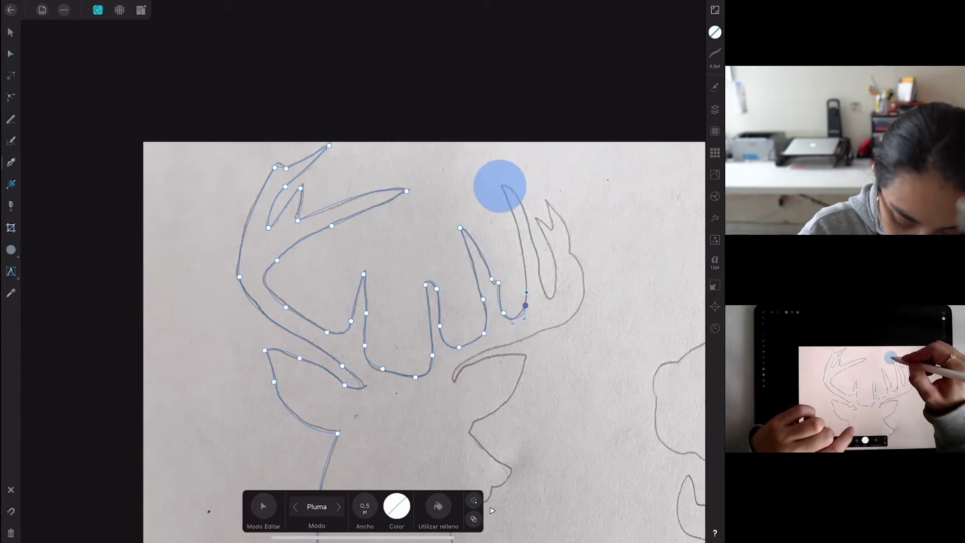
pyautogui.click(503, 187)
pyautogui.click(532, 234)
pyautogui.click(553, 231)
pyautogui.click(537, 220)
pyautogui.click(547, 202)
pyautogui.click(572, 249)
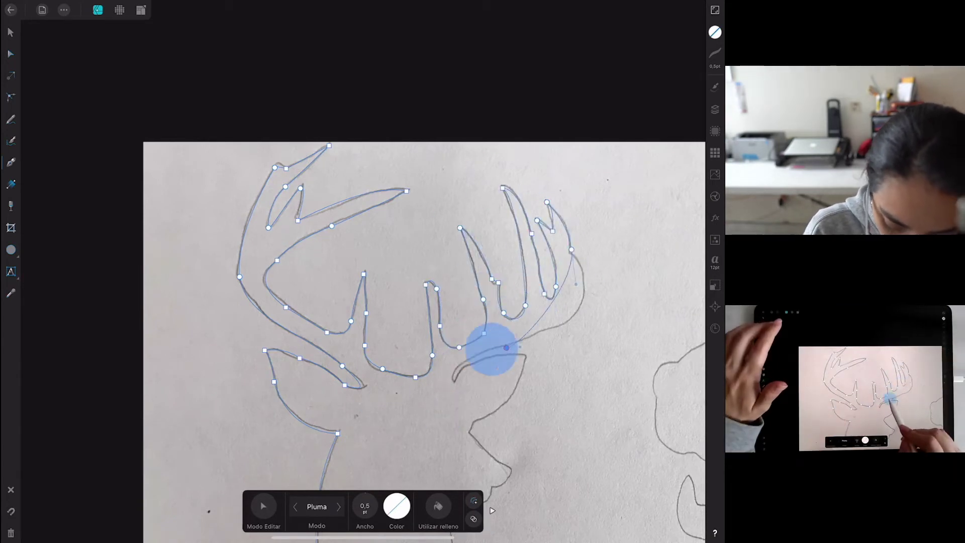
# Run the outline down the right antler base, below the paper edge, and close it.
pyautogui.click(529, 338)
pyautogui.click(452, 380)
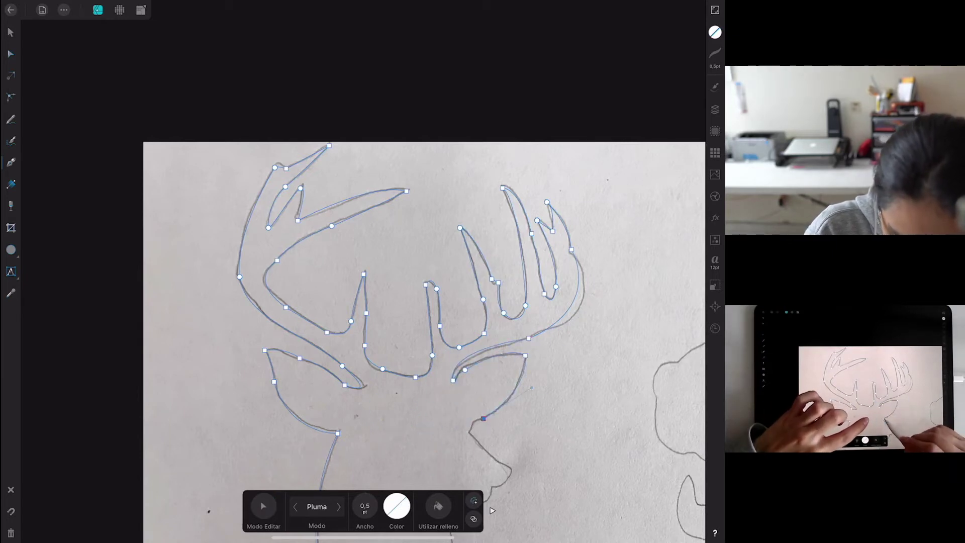
pyautogui.scroll(-3, 568, 286)
pyautogui.scroll(-2, 568, 302)
pyautogui.click(519, 433)
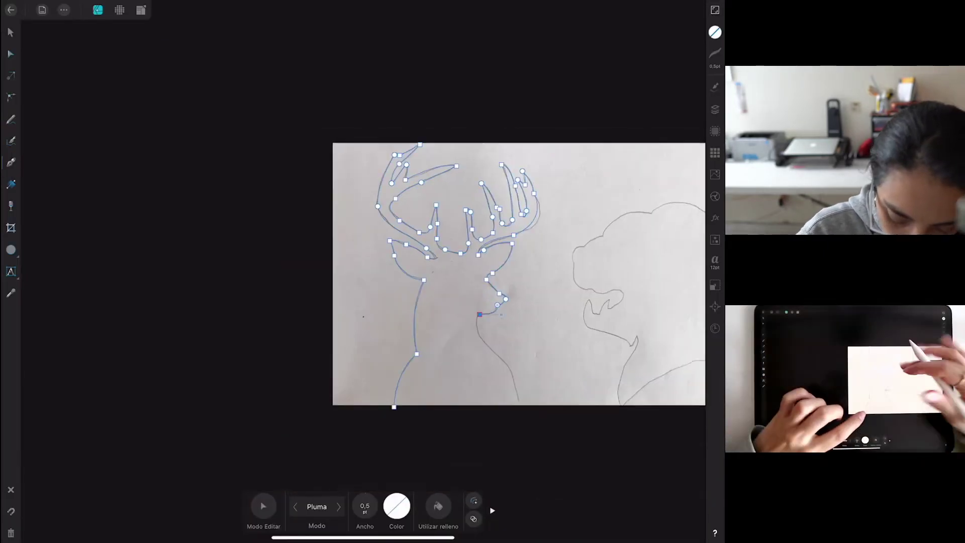
pyautogui.click(394, 443)
pyautogui.click(394, 406)
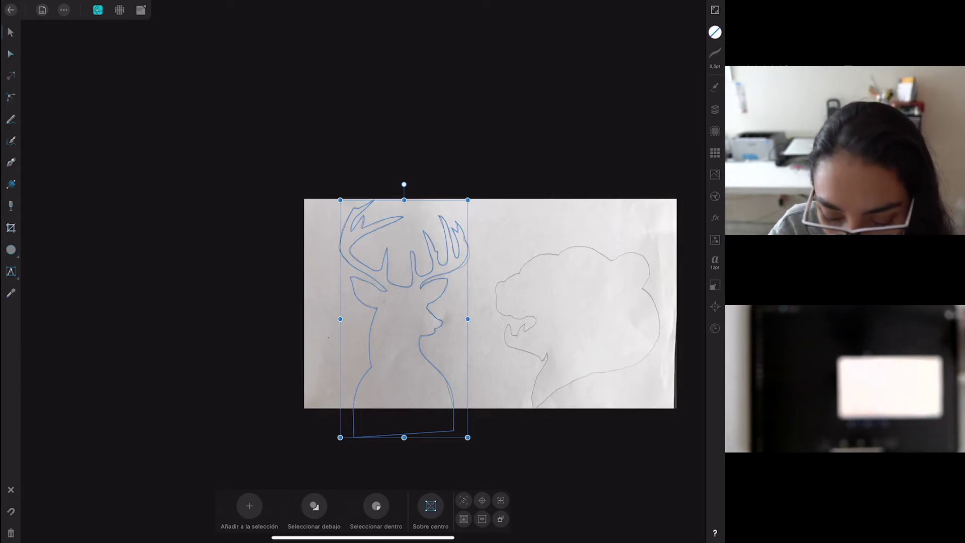
# Colour the deer path black with the Quick Color swatch, deselect it, and show Layers.
pyautogui.click(715, 32)
pyautogui.click(621, 28)
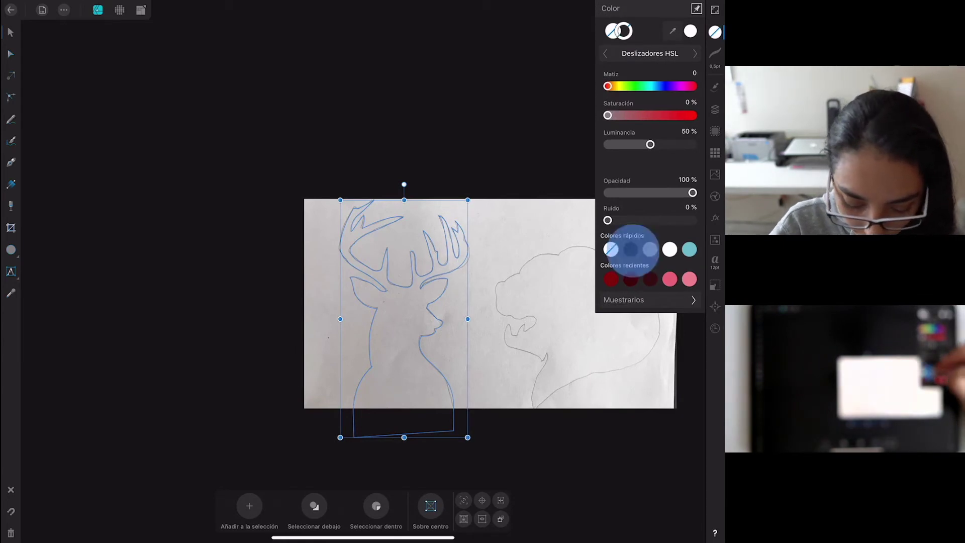
pyautogui.click(631, 249)
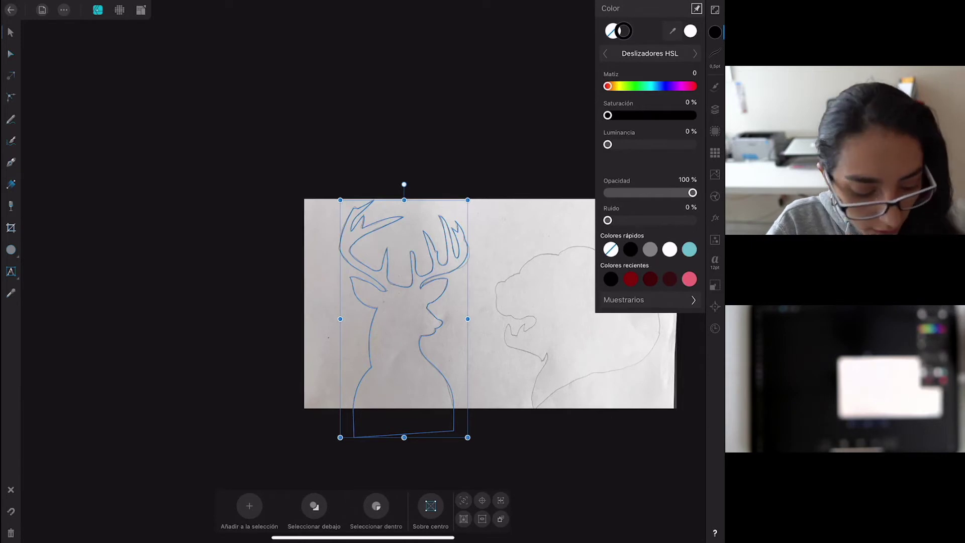
pyautogui.click(201, 302)
pyautogui.click(201, 302)
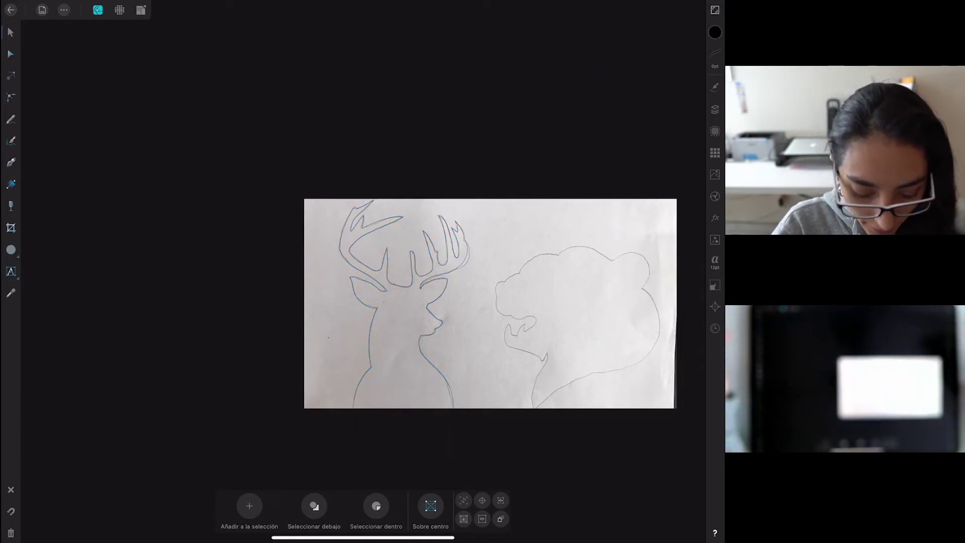
pyautogui.click(715, 110)
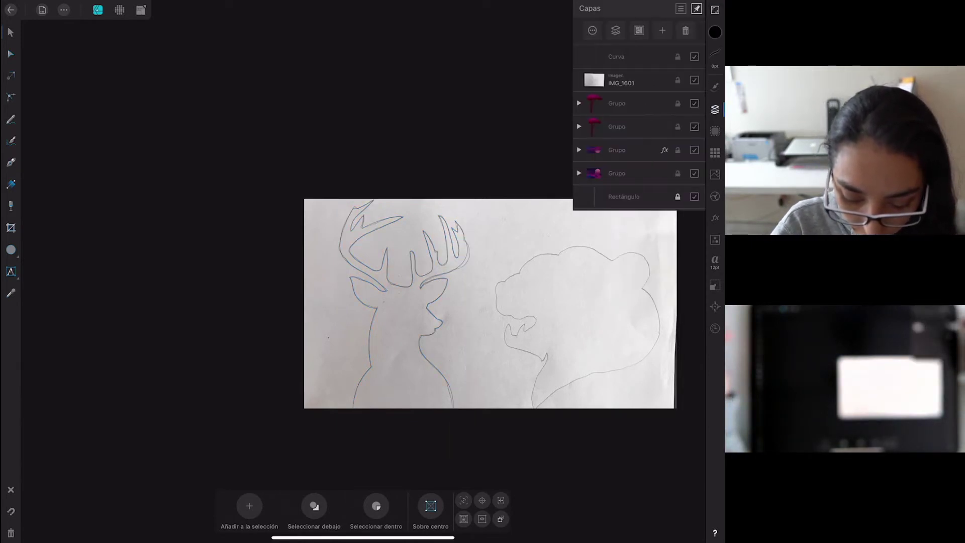
# Hide IMG_1601, group the four landscape Grupo layers and clip them into the deer.
pyautogui.click(694, 79)
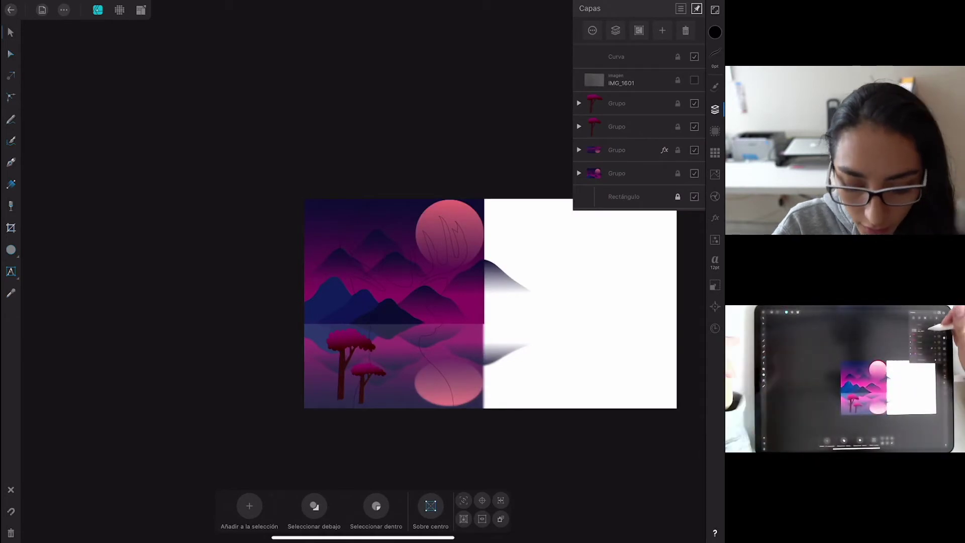
pyautogui.moveTo(609, 103); pyautogui.dragTo(610, 173)
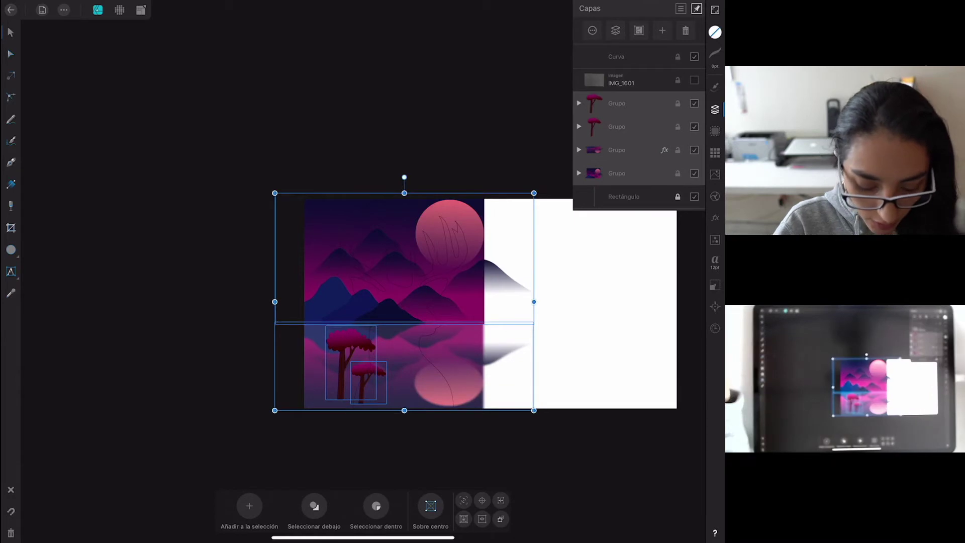
pyautogui.click(639, 30)
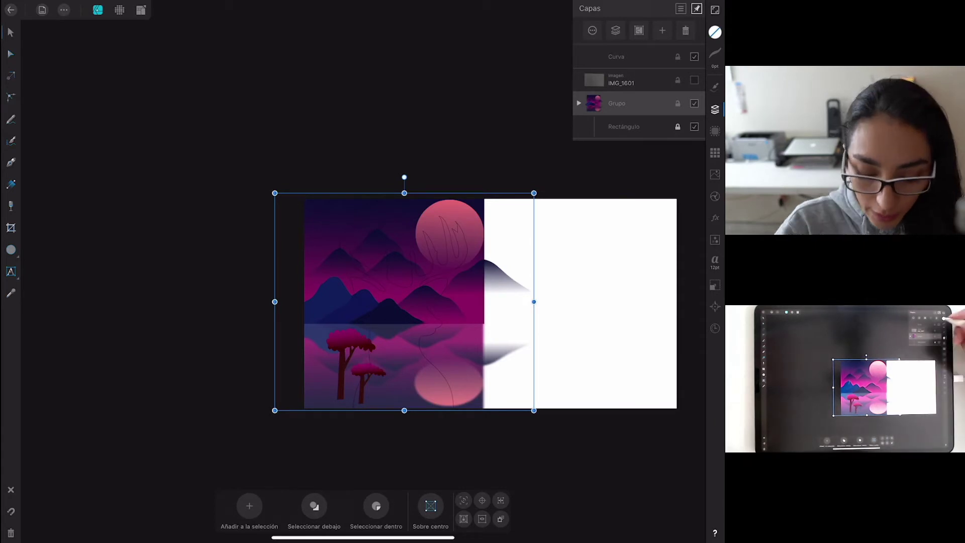
pyautogui.click(641, 108)
pyautogui.moveTo(642, 108); pyautogui.dragTo(644, 57)
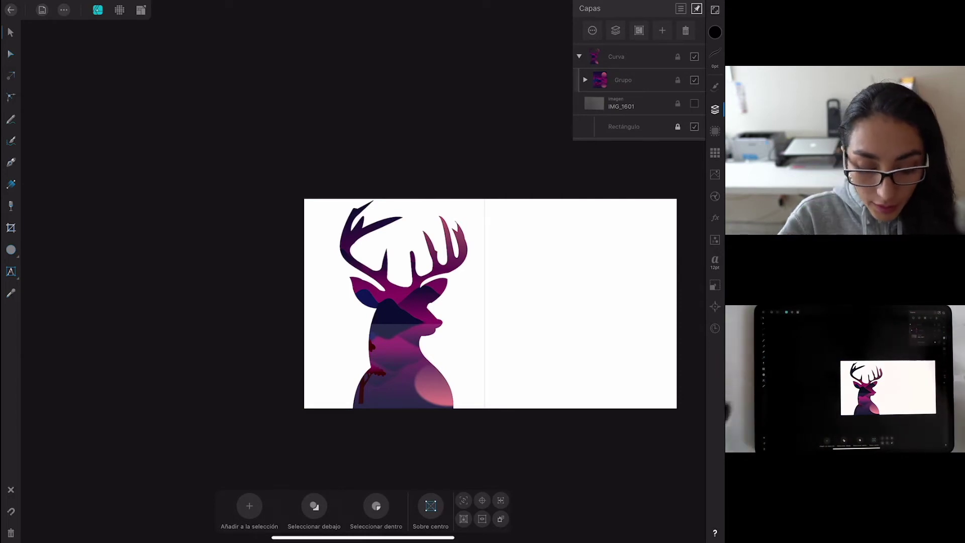
# Inspect the tree and landscape groups inside the clipped group, then select the whole group.
pyautogui.click(585, 80)
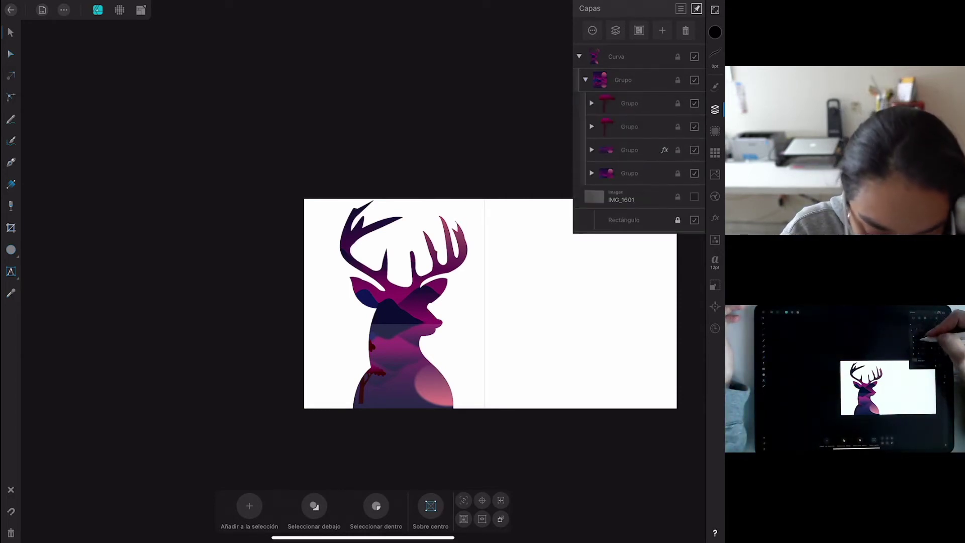
pyautogui.scroll(5, 398, 312)
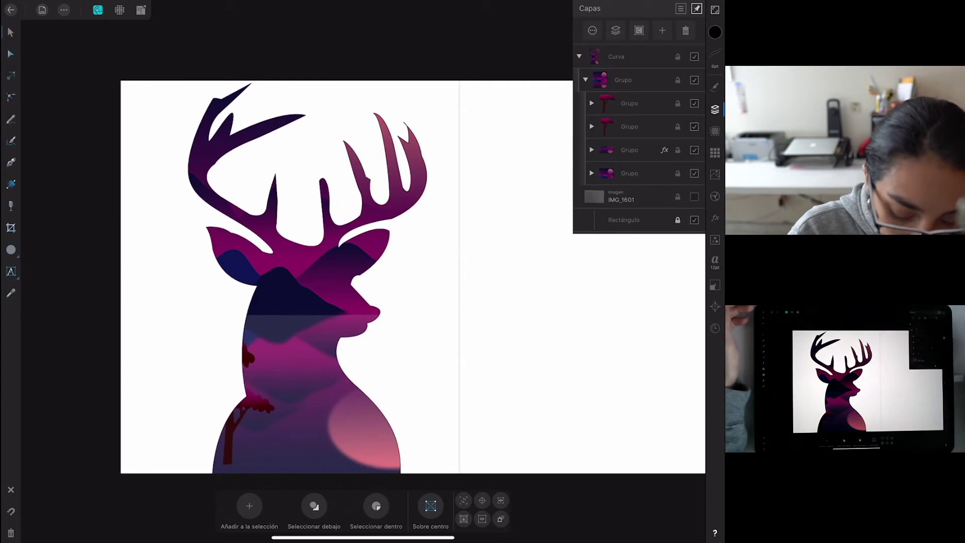
pyautogui.click(629, 103)
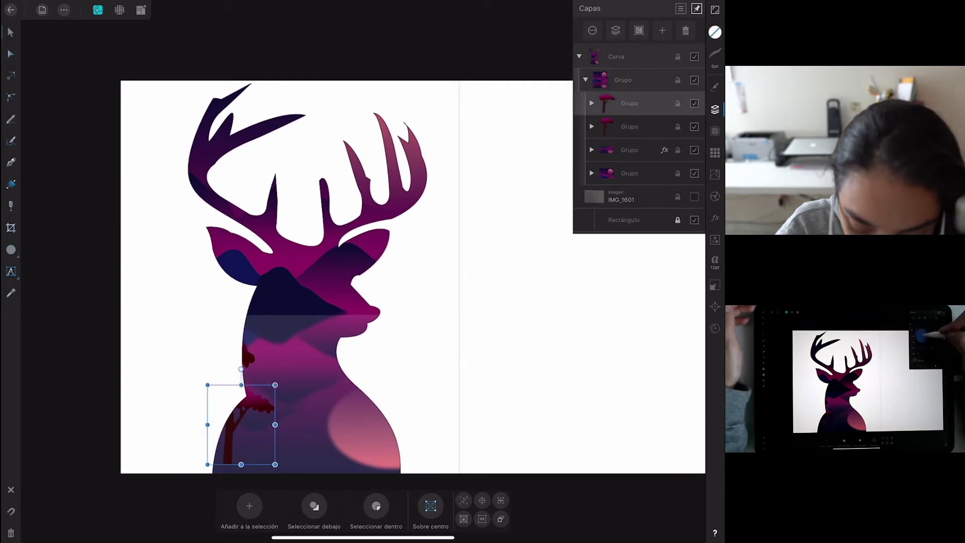
pyautogui.click(630, 150)
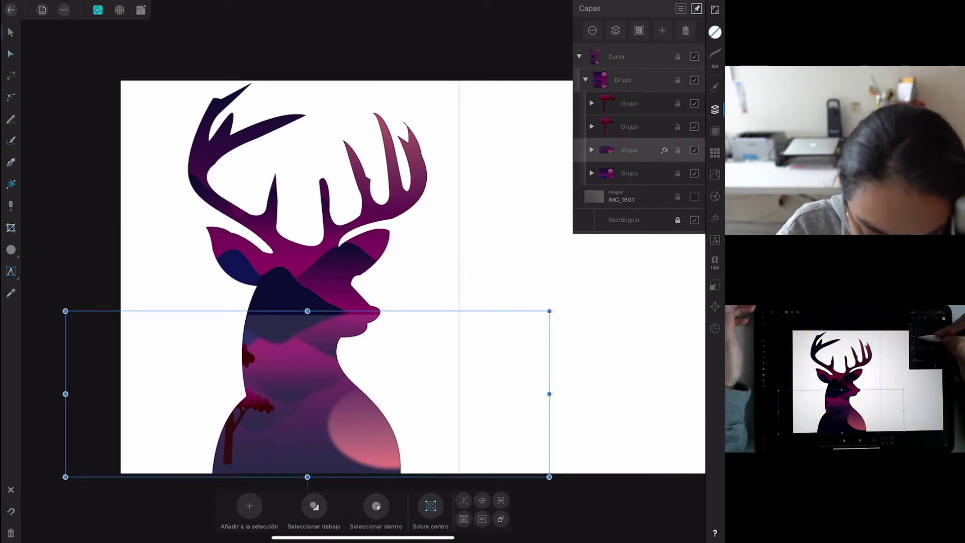
pyautogui.click(608, 106)
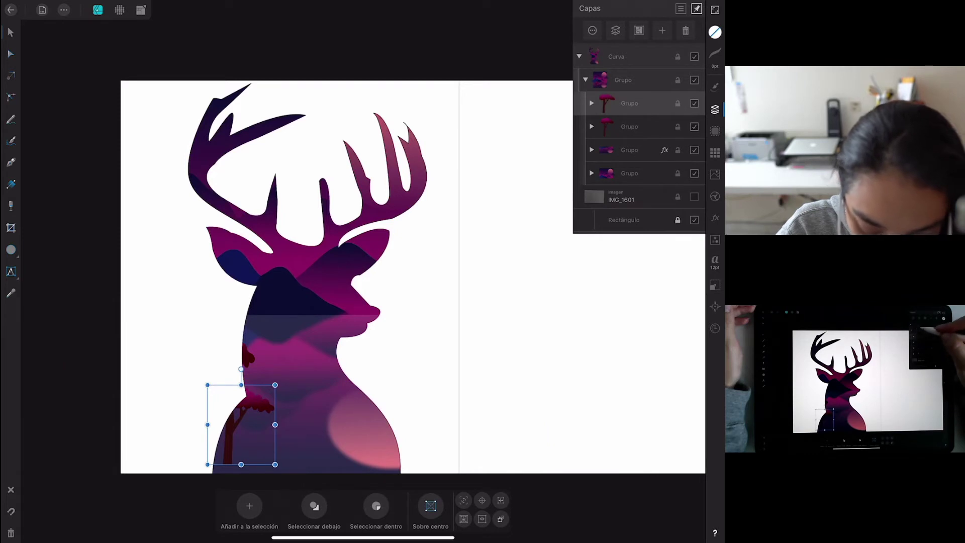
pyautogui.click(586, 79)
pyautogui.click(623, 80)
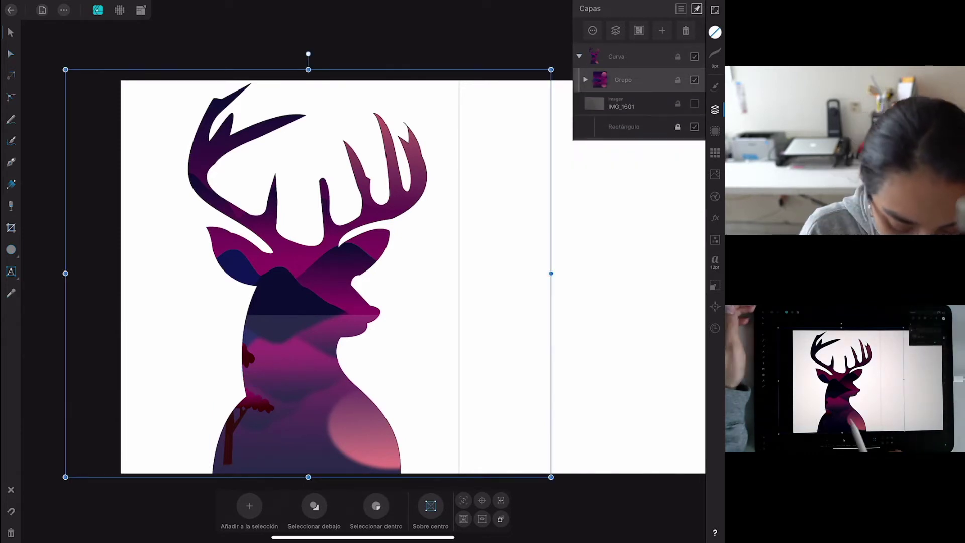
# Nudge the landscape lower inside the deer silhouette.
pyautogui.moveTo(336, 433); pyautogui.dragTo(328, 443)
pyautogui.moveTo(319, 447)
pyautogui.mouseDown()
pyautogui.moveTo(297, 456)
pyautogui.moveTo(312, 449)
pyautogui.moveTo(328, 457)
pyautogui.mouseUp()
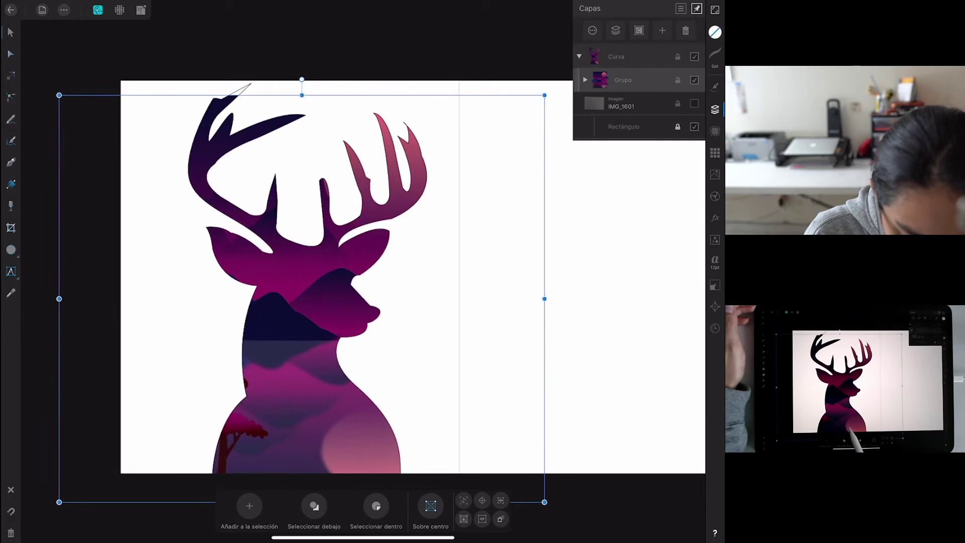
pyautogui.moveTo(328, 456)
pyautogui.mouseDown()
pyautogui.moveTo(340, 446)
pyautogui.moveTo(368, 451)
pyautogui.mouseUp()
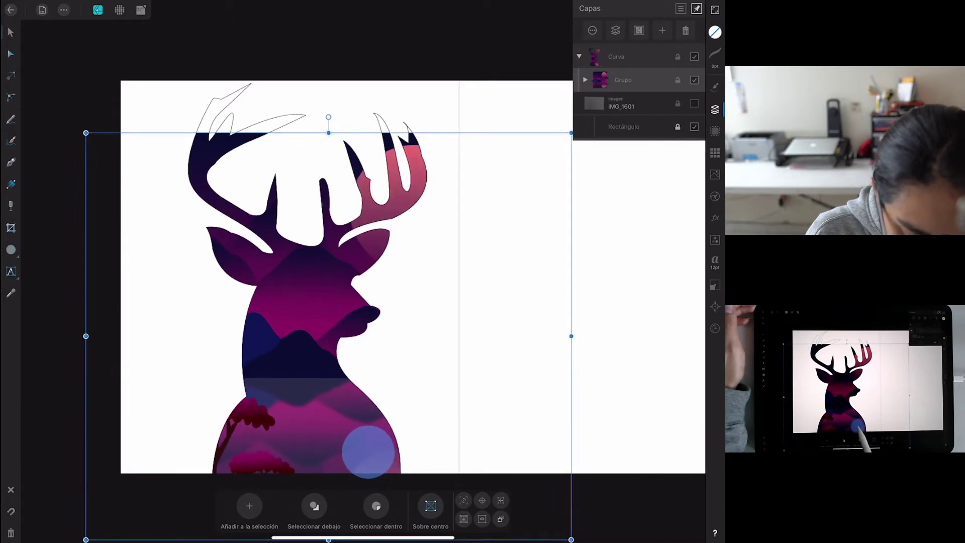
pyautogui.moveTo(368, 451); pyautogui.dragTo(368, 452)
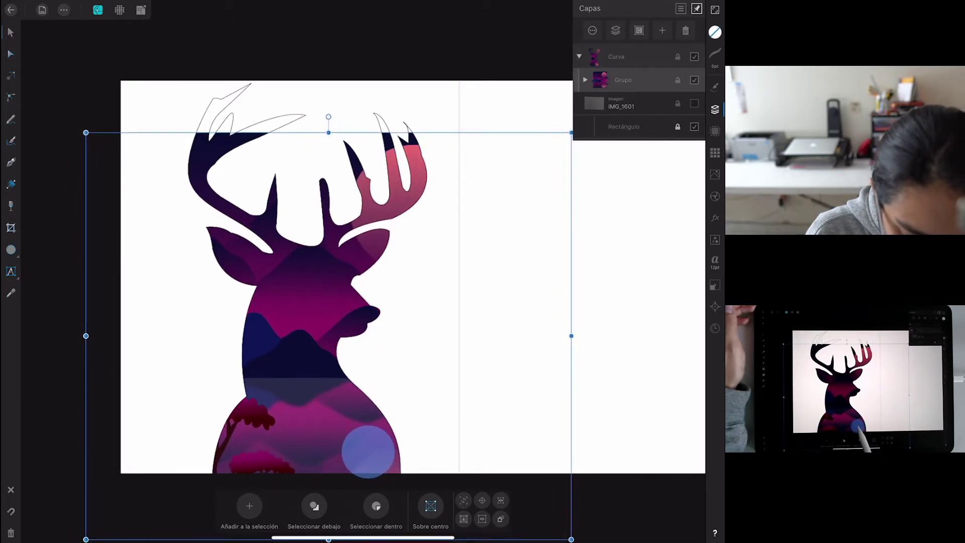
# Select the landscape's gradient Rectángulo and stretch its top edge up past the antler tips.
pyautogui.click(585, 80)
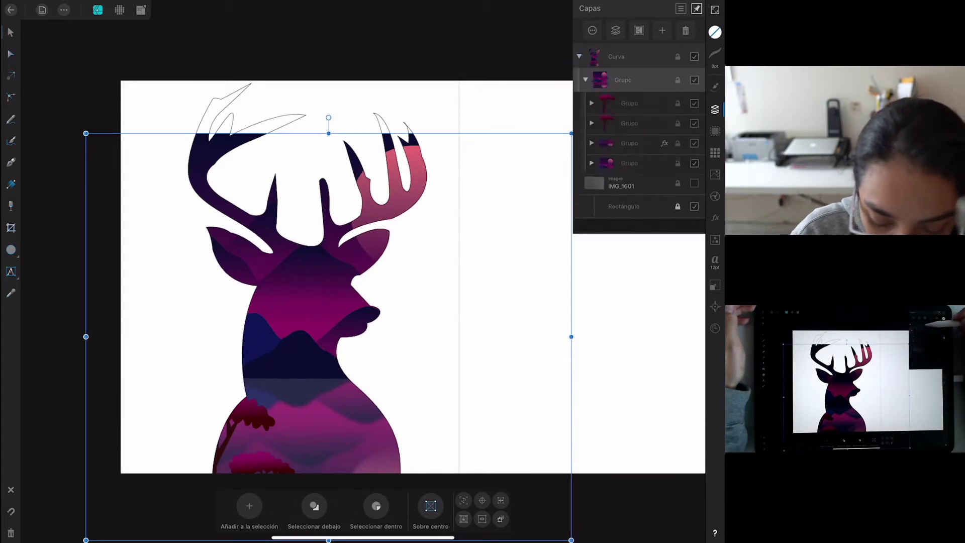
pyautogui.click(628, 150)
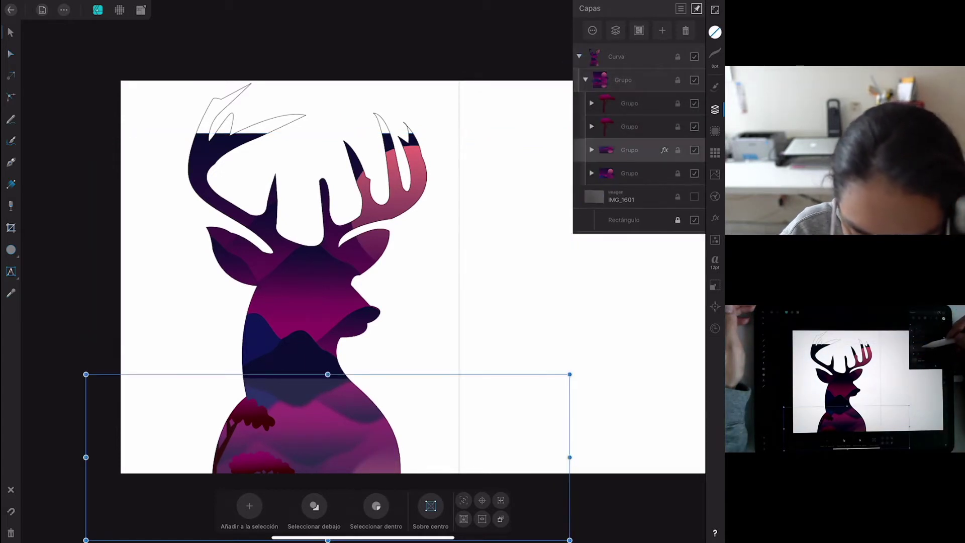
pyautogui.click(628, 173)
pyautogui.click(591, 173)
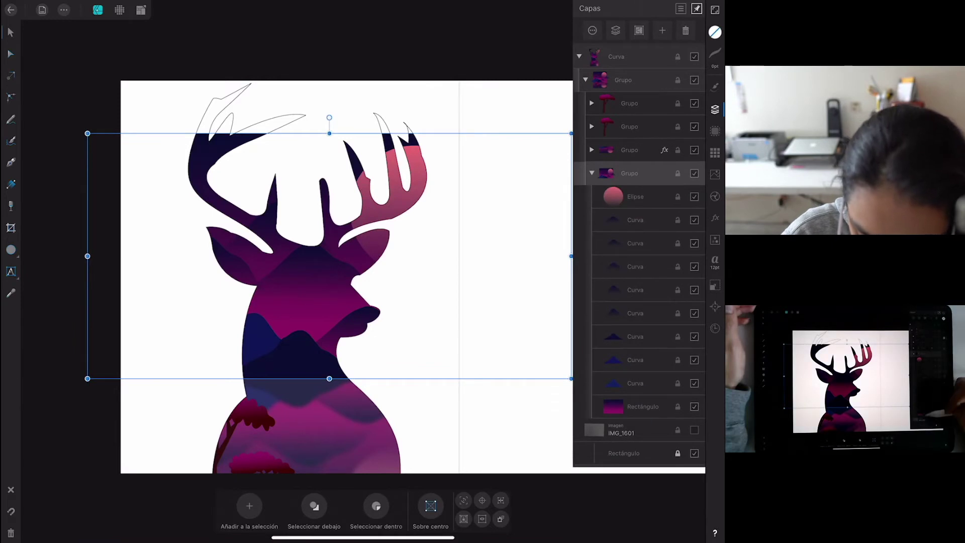
pyautogui.click(638, 406)
pyautogui.moveTo(308, 134); pyautogui.dragTo(308, 70)
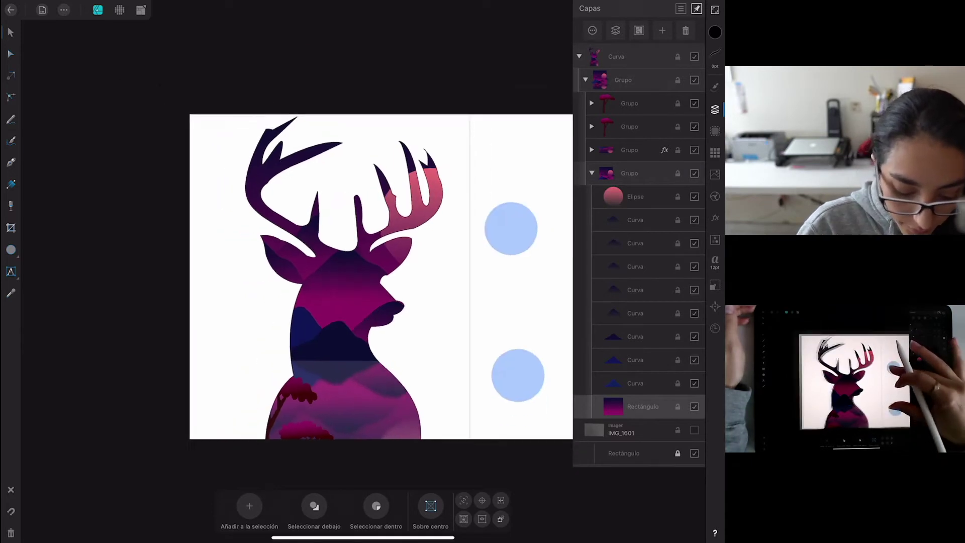
# Select both pink tree groups and move them up and right into the deer's chest.
pyautogui.scroll(-3, 513, 302)
pyautogui.scroll(-2, 397, 256)
pyautogui.click(592, 173)
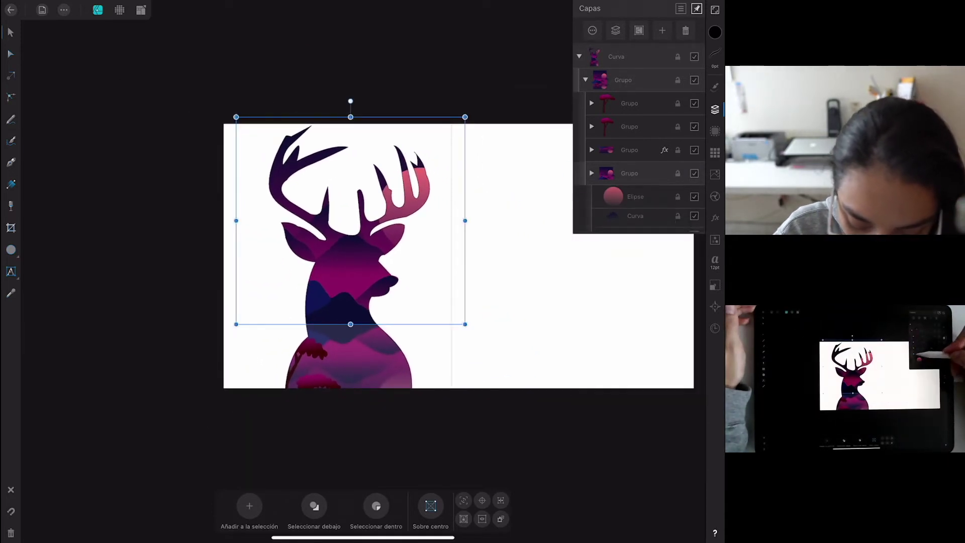
pyautogui.click(309, 352)
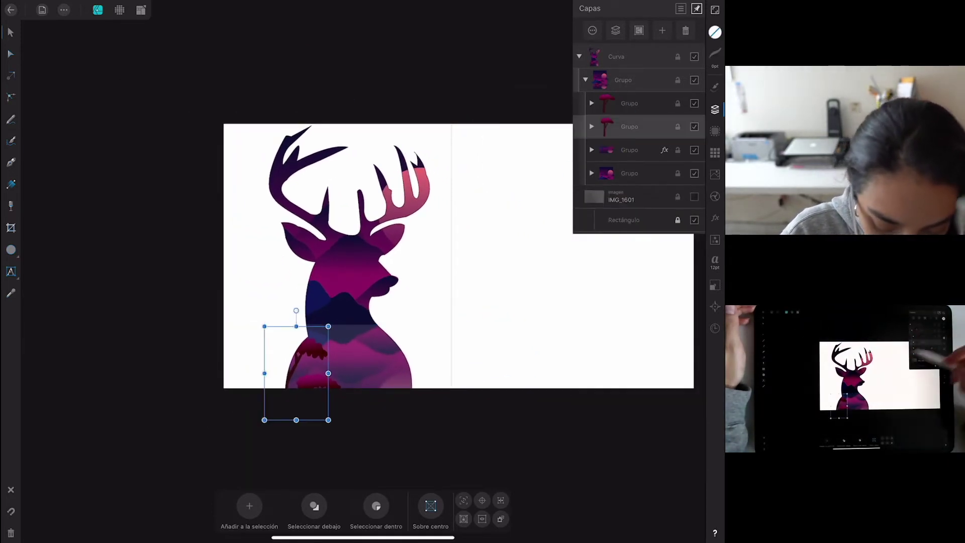
pyautogui.click(615, 103)
pyautogui.moveTo(304, 392); pyautogui.dragTo(335, 375)
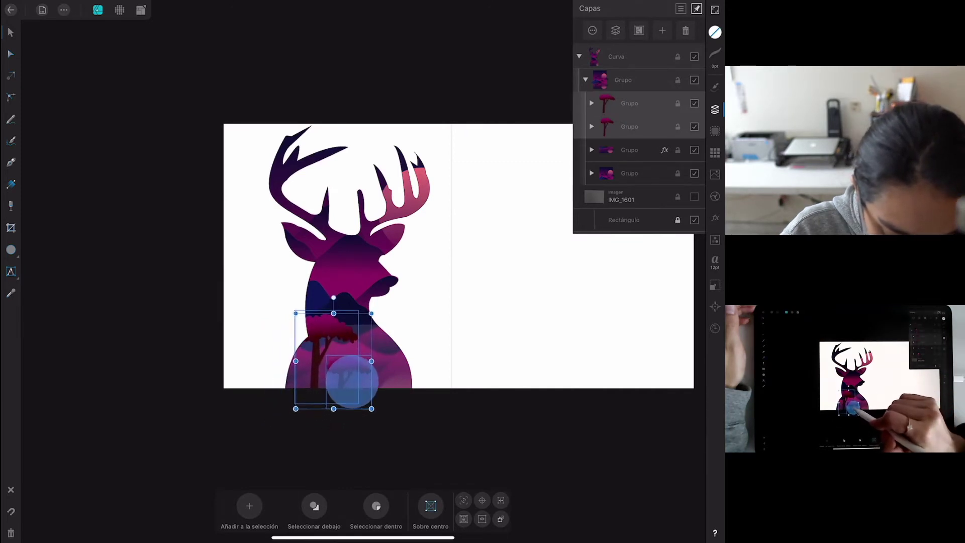
# Deselect the trees and reselect the landscape's gradient background rectangle.
pyautogui.click(409, 422)
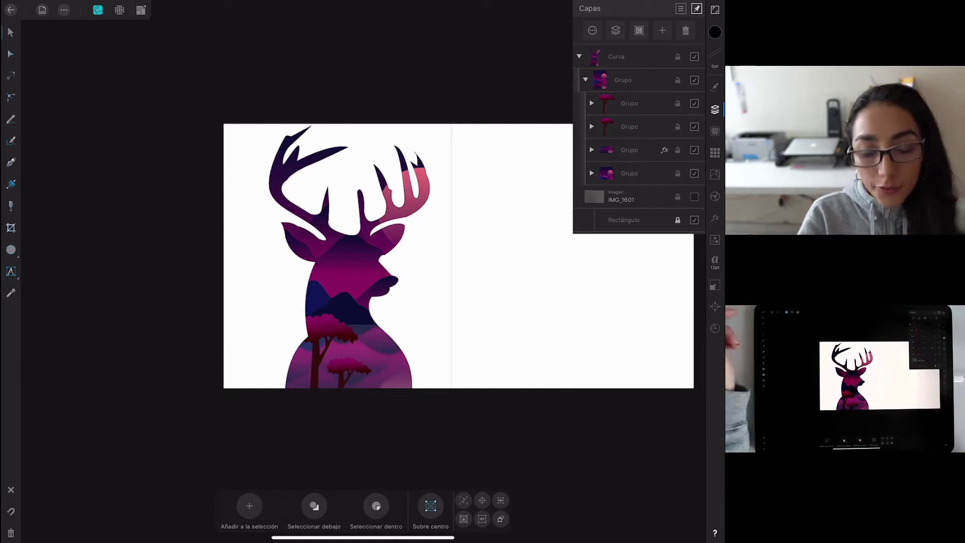
pyautogui.click(623, 79)
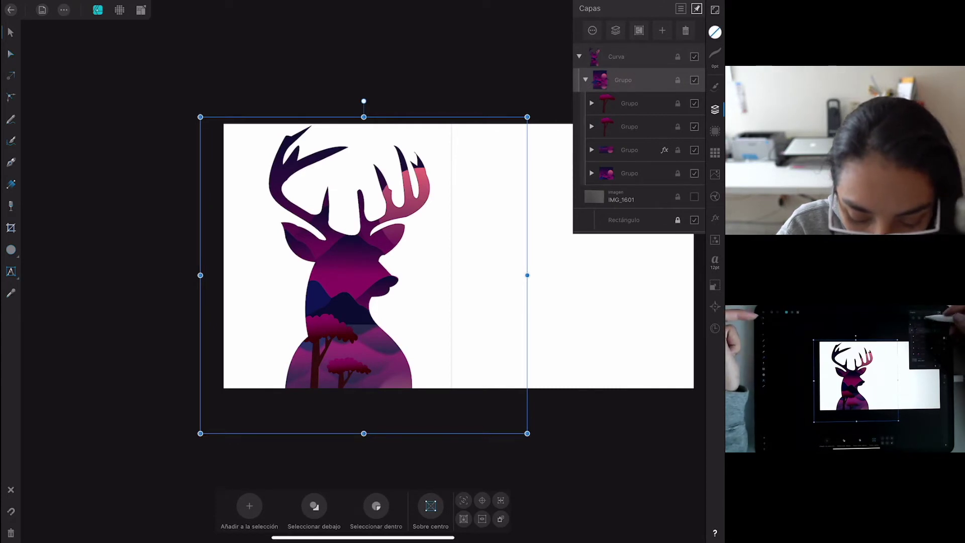
pyautogui.click(592, 173)
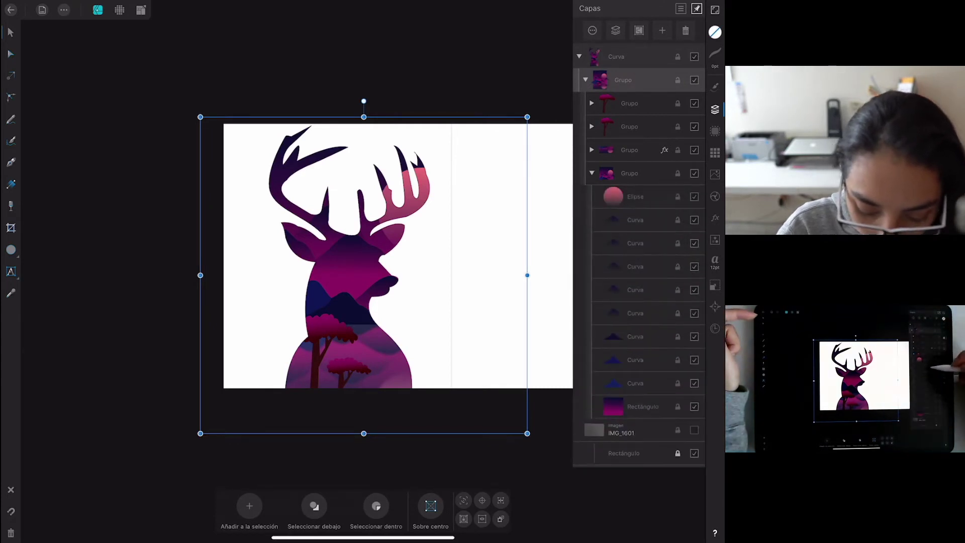
pyautogui.click(628, 410)
pyautogui.click(11, 141)
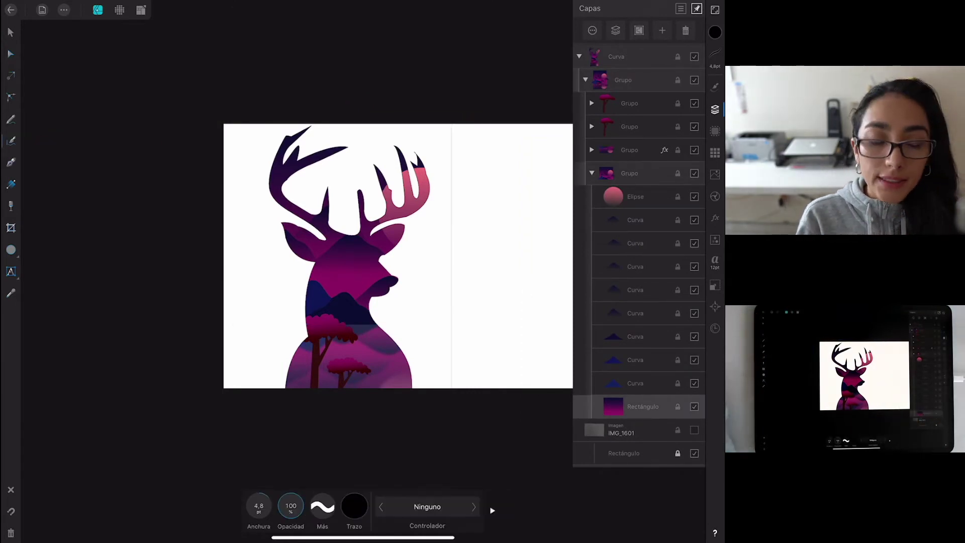
# Set the Vector Brush stroke to white with a 3,2 pt width.
pyautogui.click(355, 506)
pyautogui.moveTo(297, 420); pyautogui.dragTo(415, 420)
pyautogui.click(355, 507)
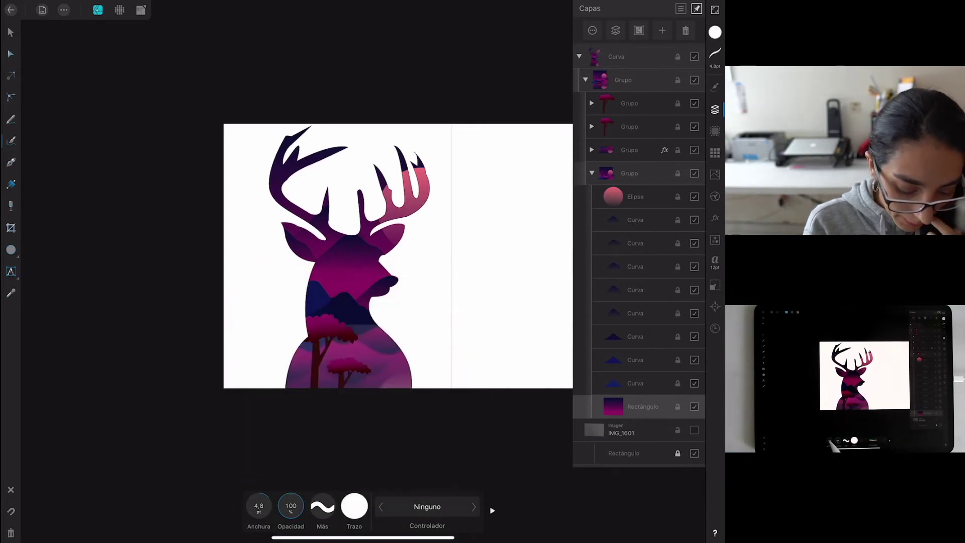
pyautogui.click(259, 507)
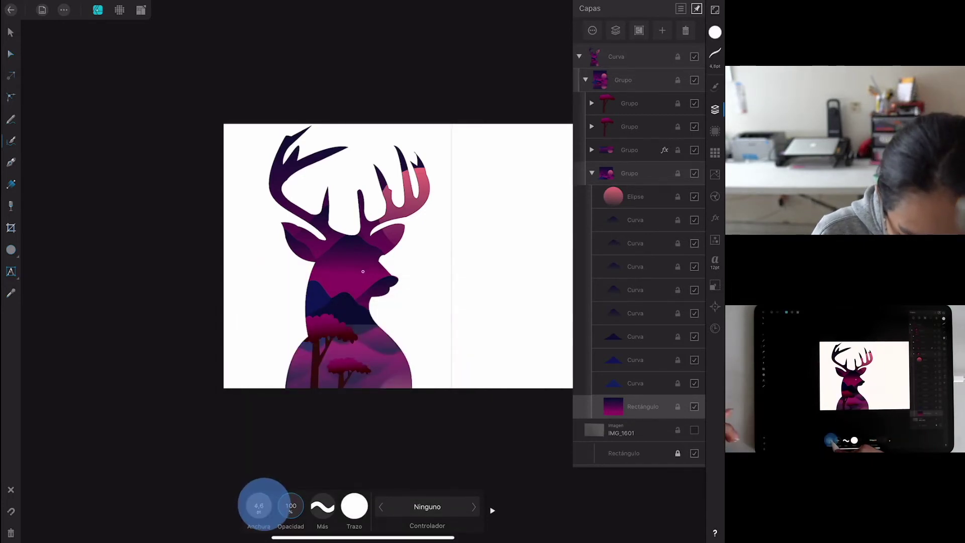
pyautogui.moveTo(259, 506); pyautogui.dragTo(256, 505)
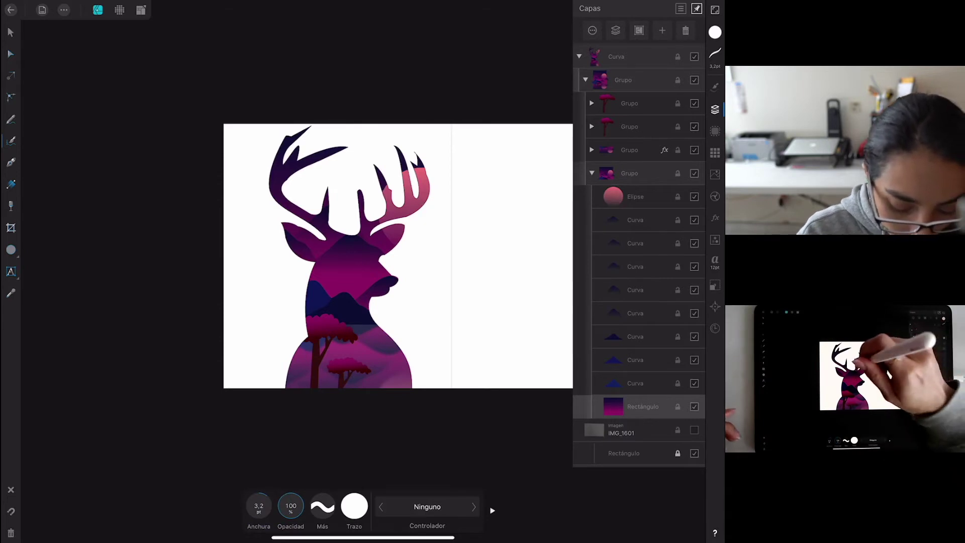
# Paint small white star dots across the deer's antlers, ears and head.
pyautogui.moveTo(364, 212); pyautogui.dragTo(370, 213)
pyautogui.click(322, 152)
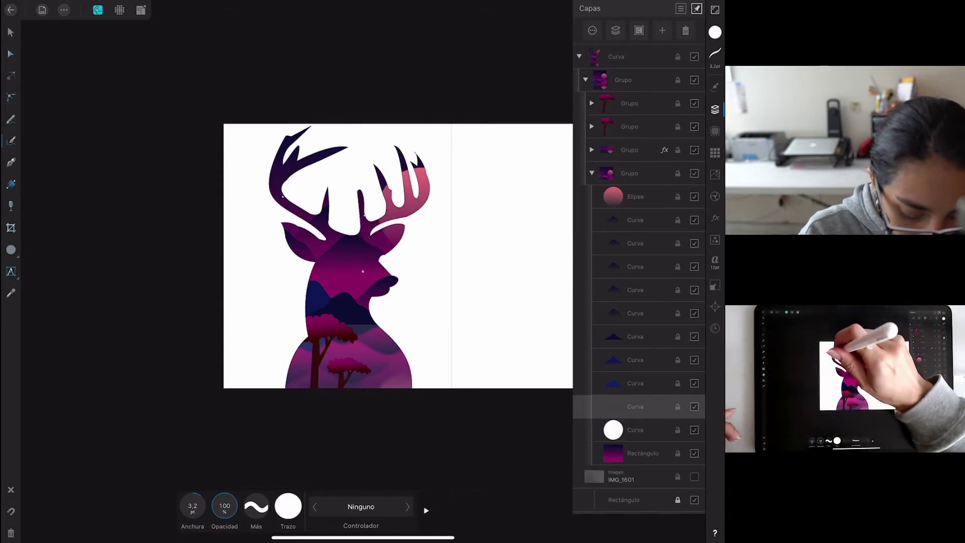
pyautogui.click(276, 161)
pyautogui.click(363, 272)
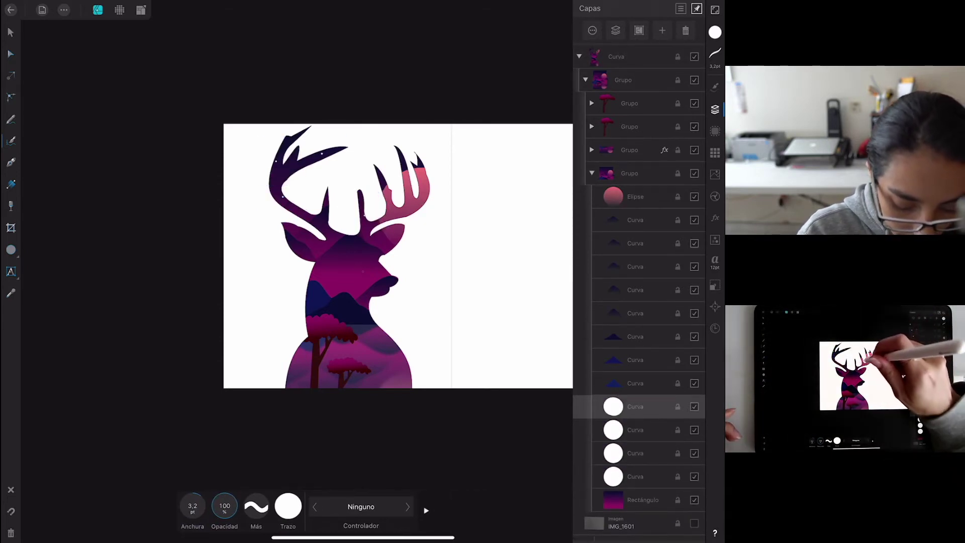
pyautogui.click(383, 182)
pyautogui.click(326, 237)
pyautogui.click(297, 241)
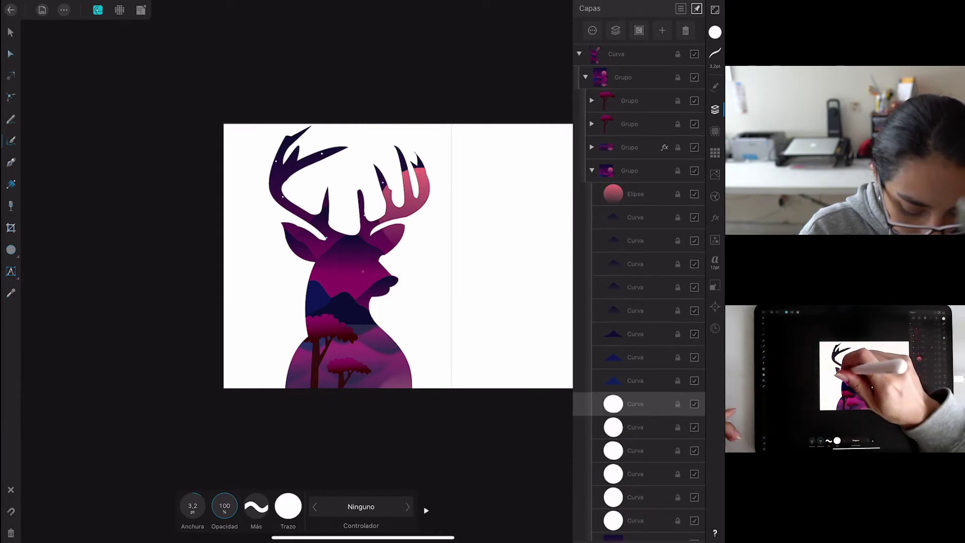
pyautogui.click(297, 241)
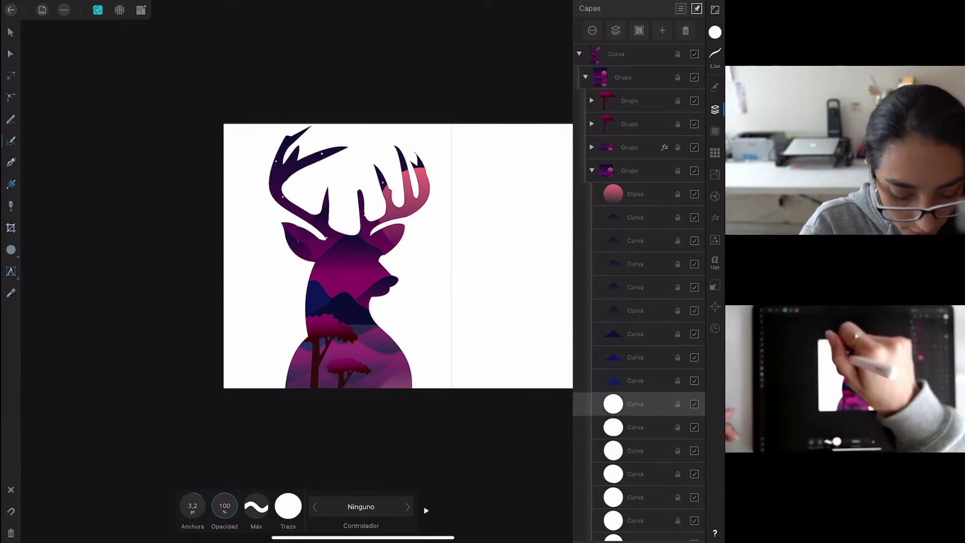
pyautogui.click(363, 272)
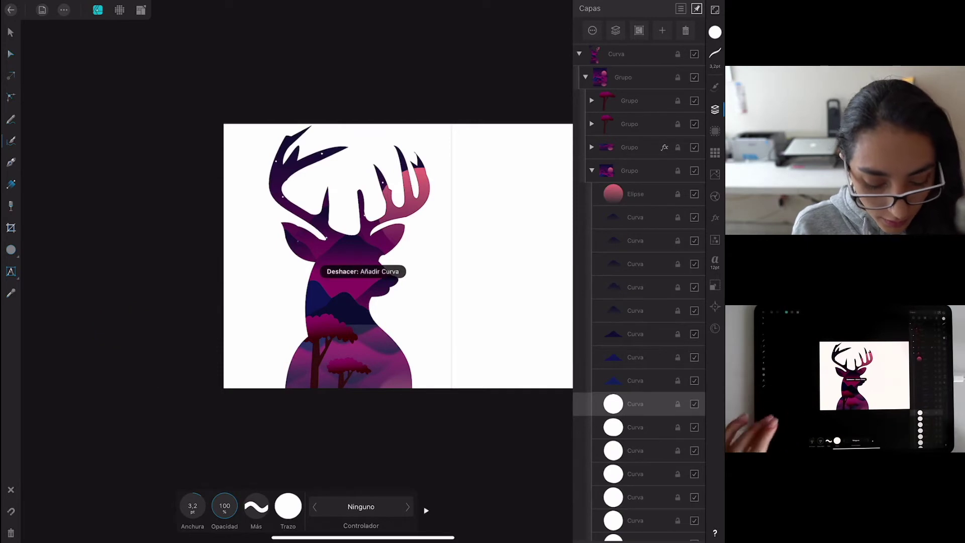
pyautogui.click(299, 137)
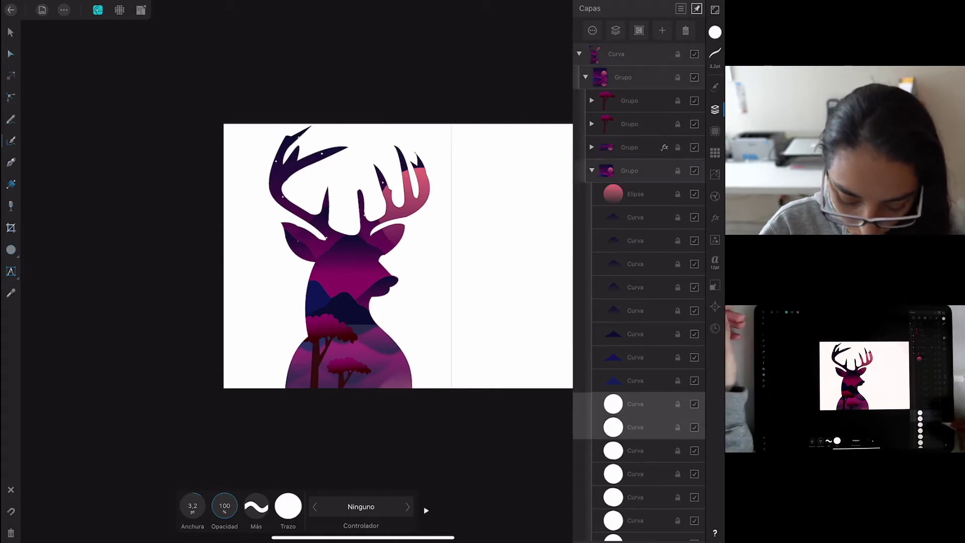
# Select all the white dot Curva layers and group them.
pyautogui.scroll(-3, 644, 307)
pyautogui.moveTo(644, 306); pyautogui.dragTo(647, 450)
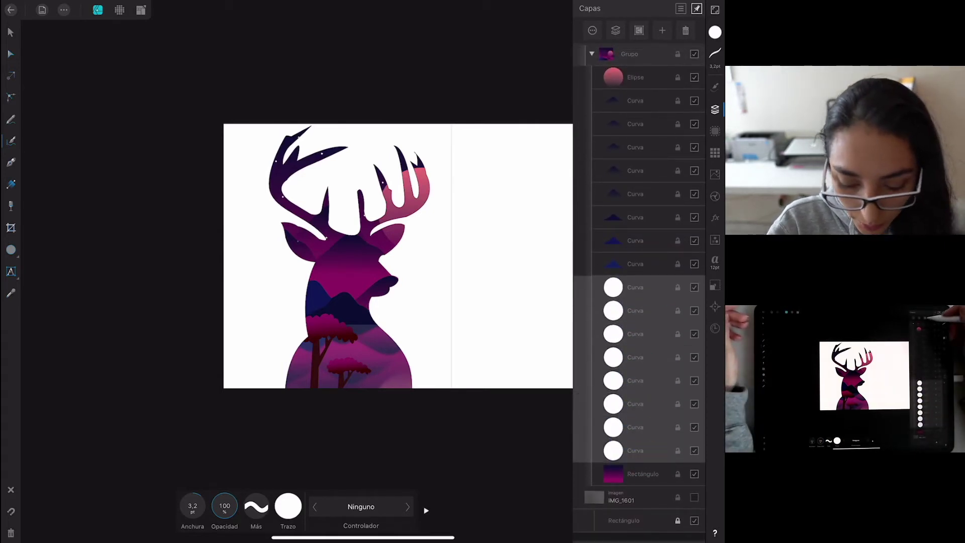
pyautogui.hotkey('ctrl', 'g')
pyautogui.click(715, 218)
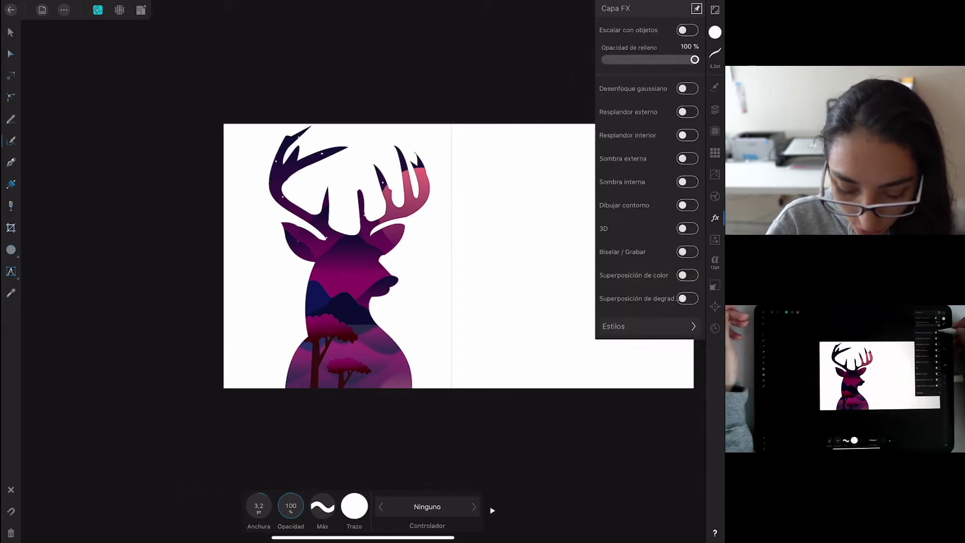
# Give the star dot group a Desenfoque gaussiano with a radius of about 1.6 px.
pyautogui.click(687, 88)
pyautogui.click(340, 507)
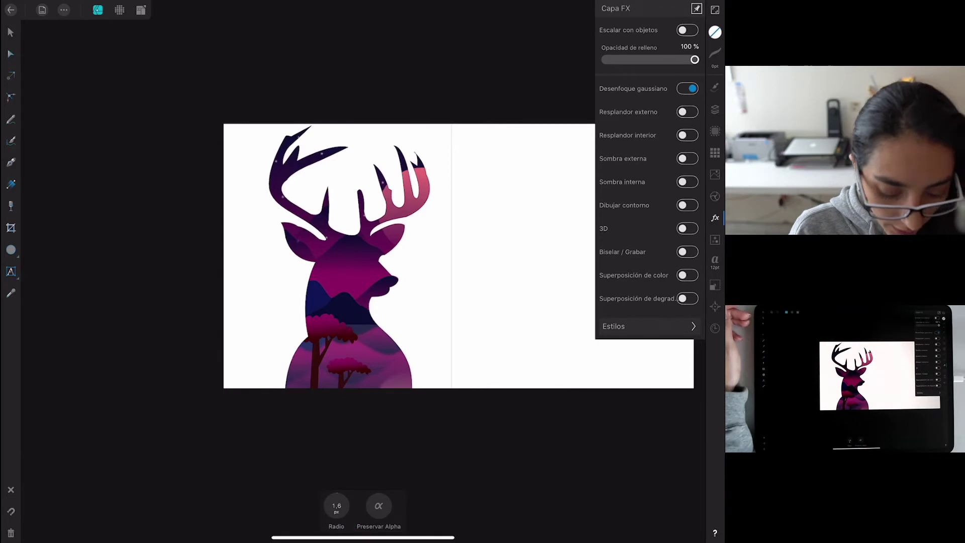
pyautogui.click(715, 32)
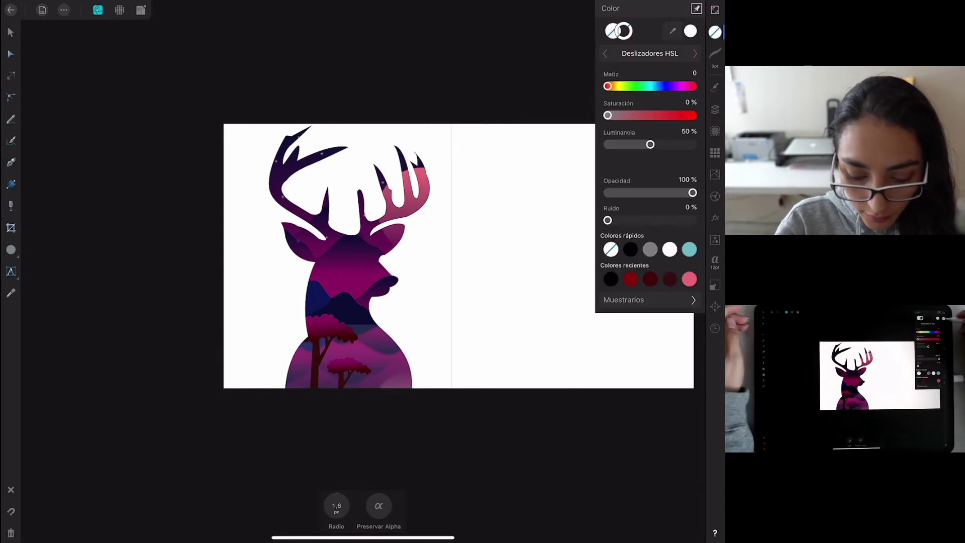
pyautogui.click(10, 32)
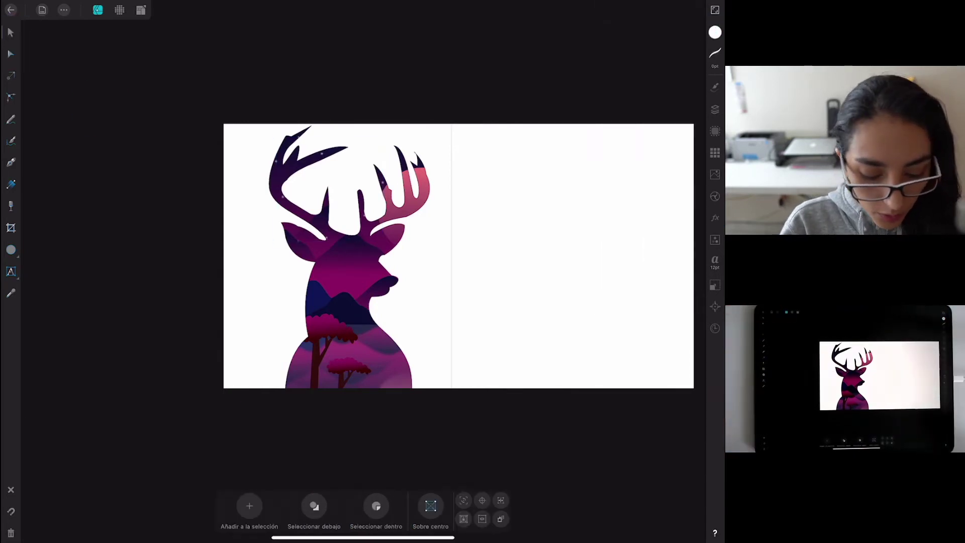
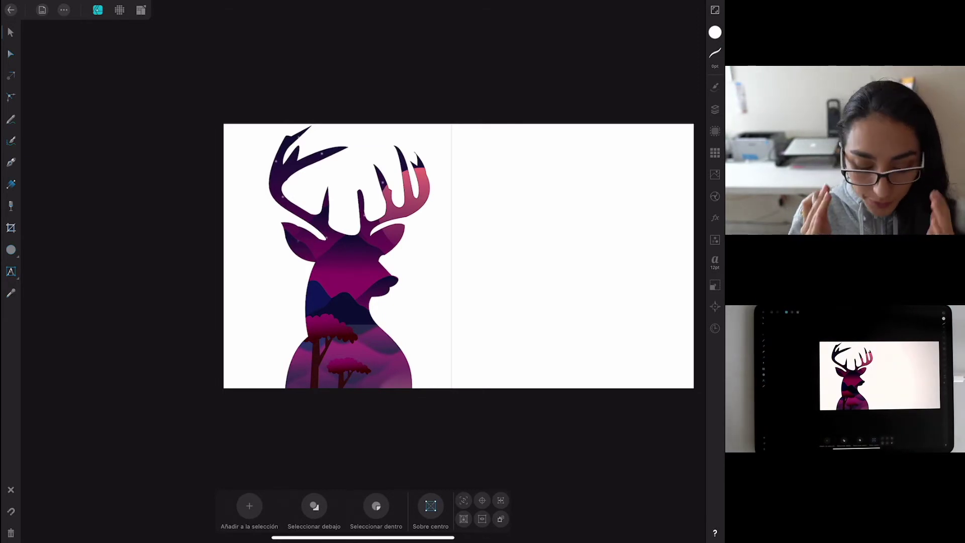
# Select the deer silhouette in Layers, pan to show both pages, then deselect it.
pyautogui.click(715, 110)
pyautogui.click(578, 56)
pyautogui.click(617, 56)
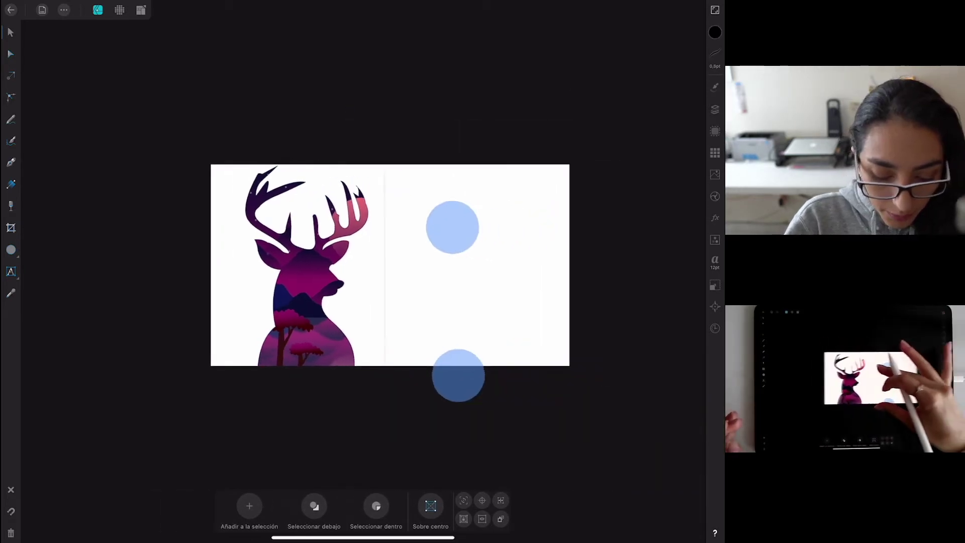
pyautogui.moveTo(454, 302); pyautogui.dragTo(324, 318)
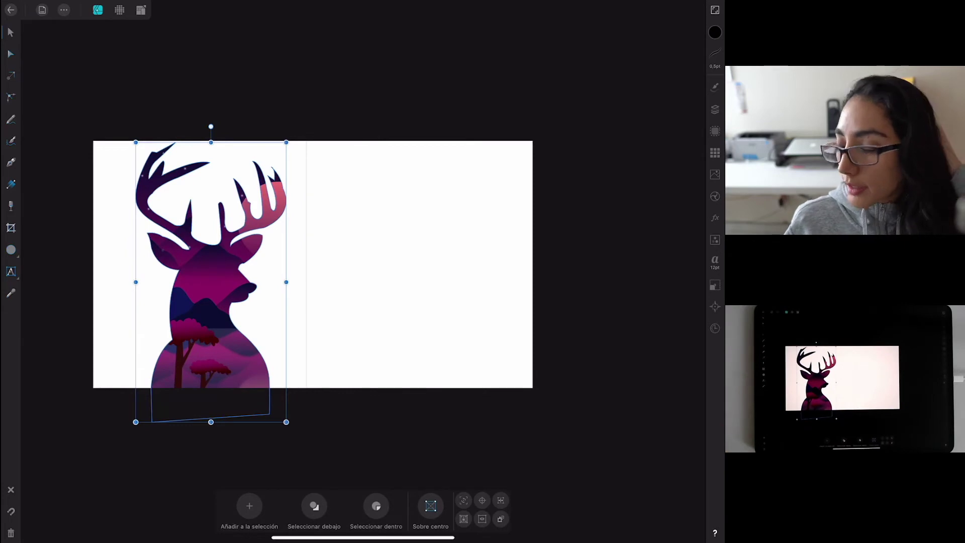
pyautogui.press('Escape')
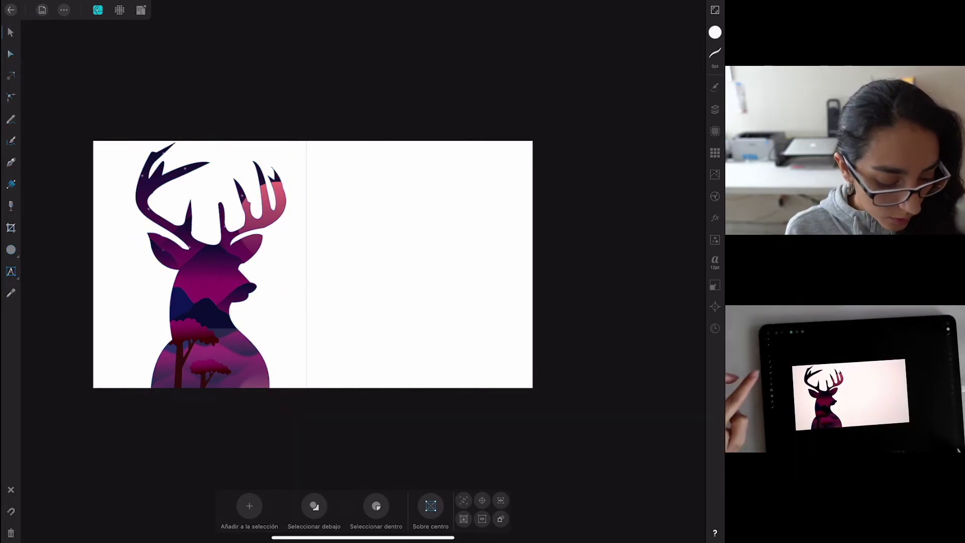
# Draw a gradient-filled rectangle covering the right page and adjust the gradient's bottom end.
pyautogui.click(11, 250)
pyautogui.click(60, 86)
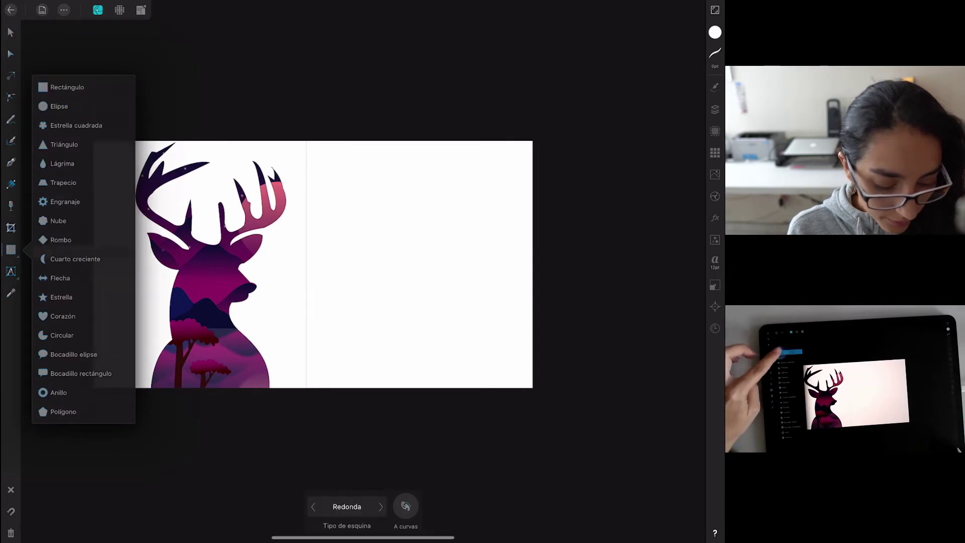
pyautogui.moveTo(309, 137)
pyautogui.mouseDown()
pyautogui.moveTo(483, 362)
pyautogui.moveTo(537, 393)
pyautogui.mouseUp()
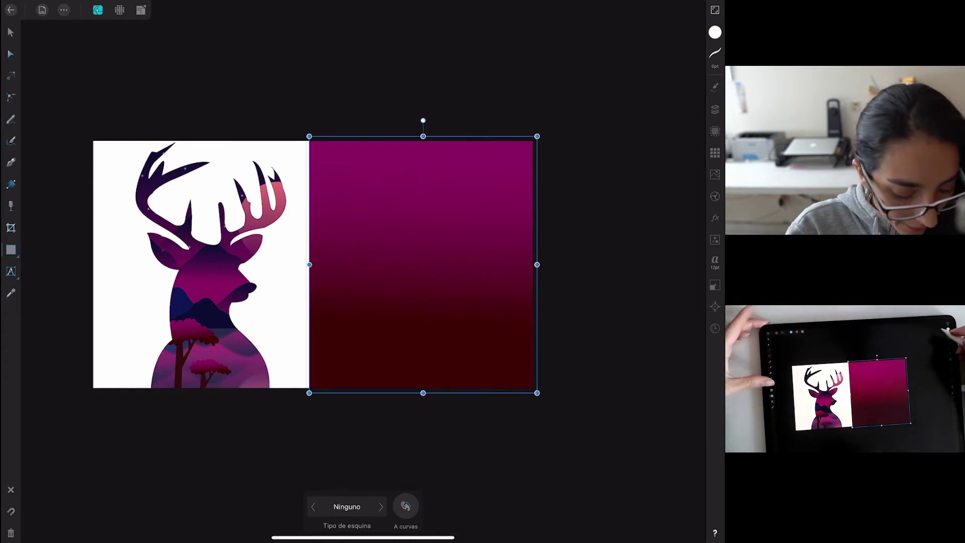
pyautogui.click(11, 183)
pyautogui.moveTo(387, 318); pyautogui.dragTo(387, 325)
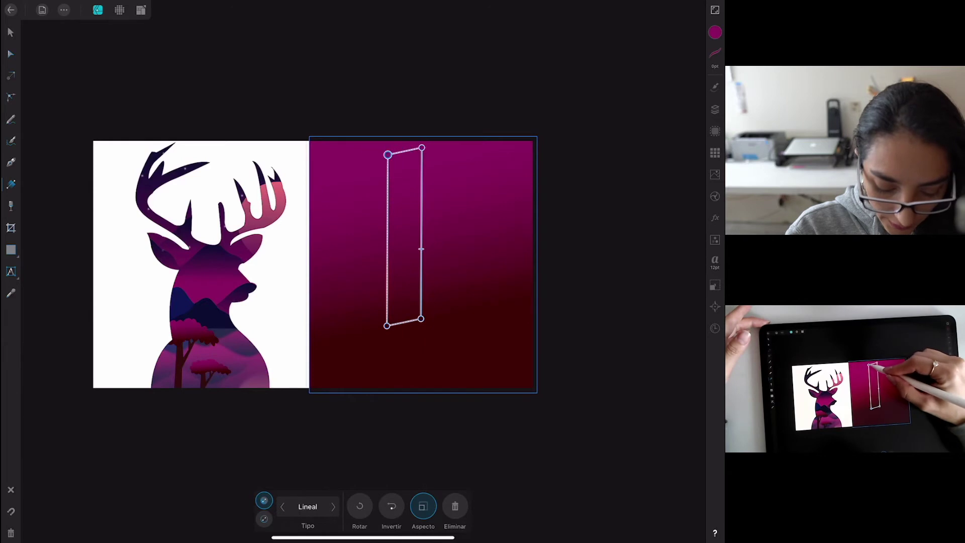
# Set the top gradient stop to navy blue, shifted slightly lighter in hue.
pyautogui.click(387, 154)
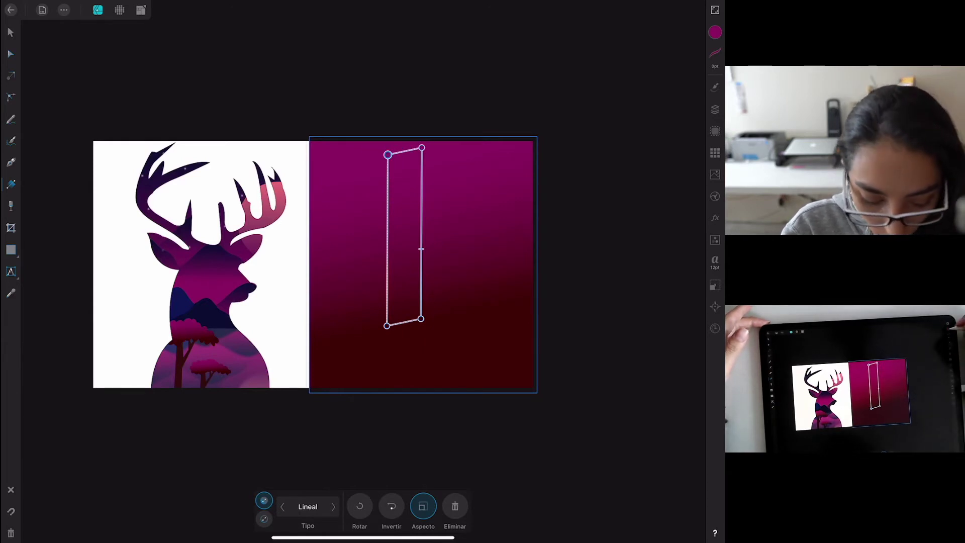
pyautogui.click(715, 33)
pyautogui.click(692, 300)
pyautogui.click(689, 79)
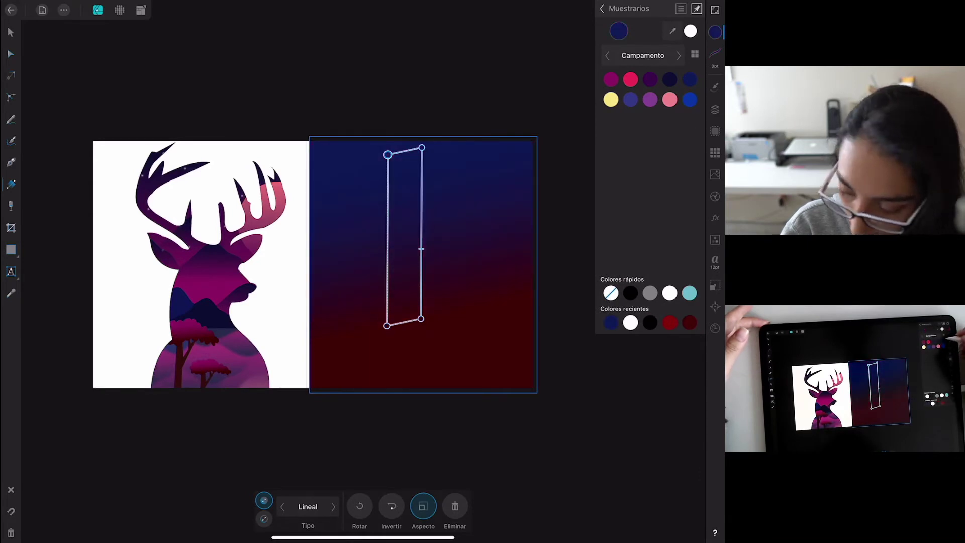
pyautogui.click(602, 8)
pyautogui.moveTo(669, 86); pyautogui.dragTo(658, 86)
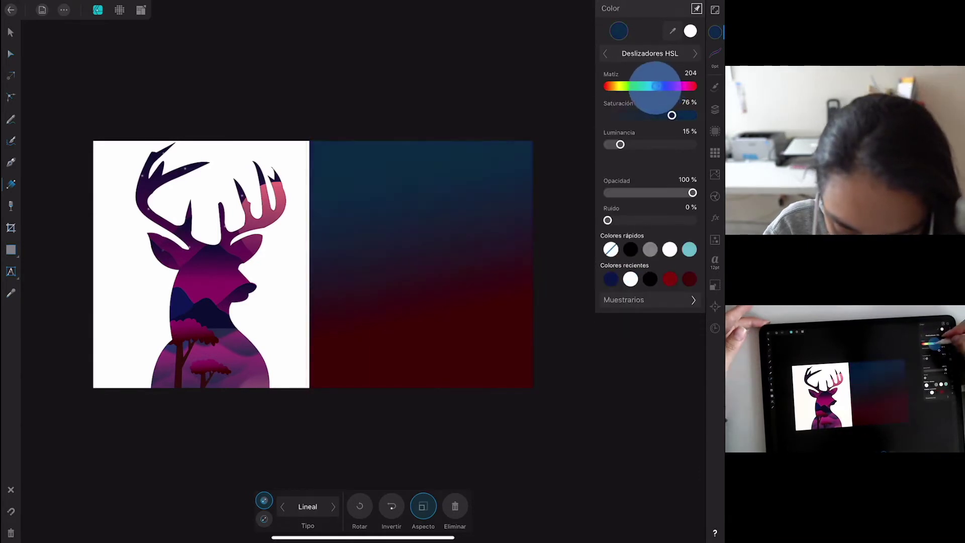
# Set the bottom gradient stop to teal-blue: hue 200, saturation 71%, luminance 28%.
pyautogui.click(387, 326)
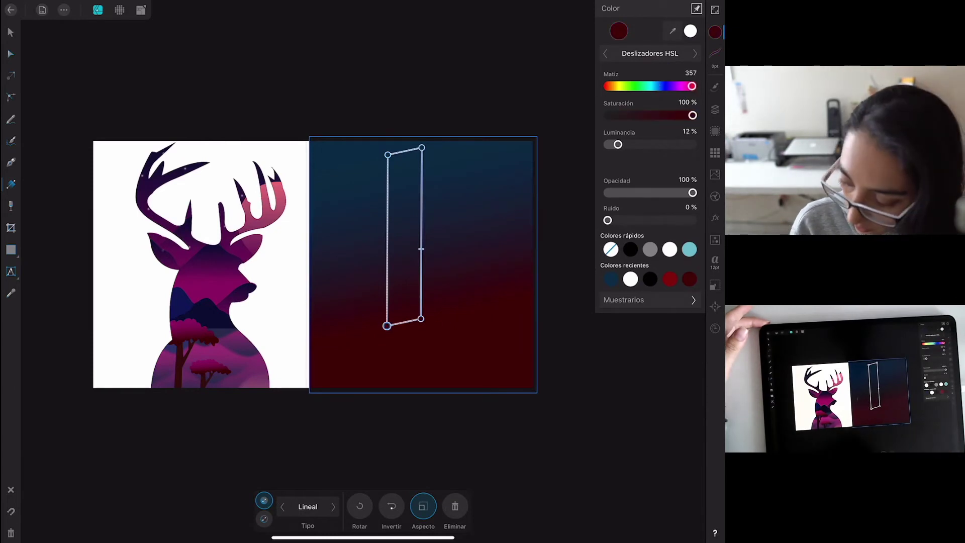
pyautogui.click(691, 73)
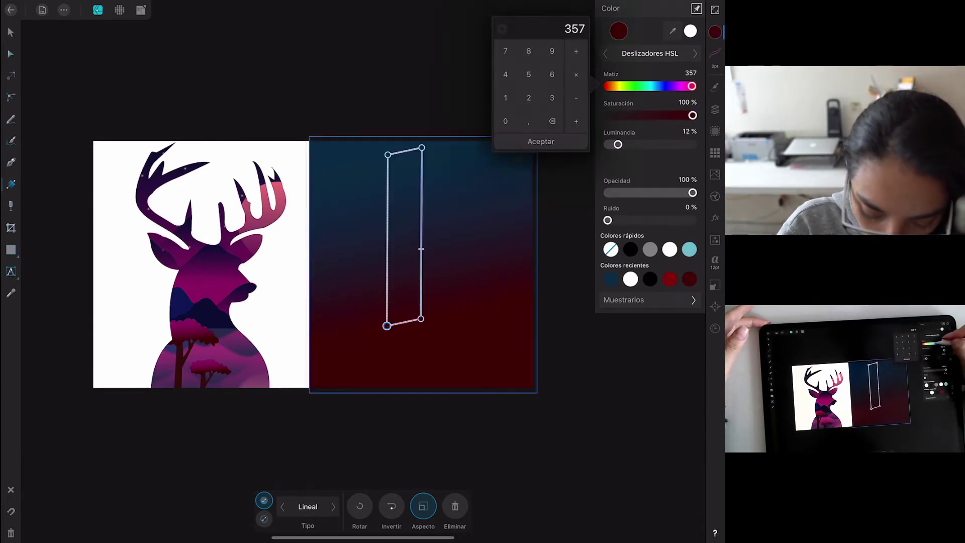
pyautogui.moveTo(691, 86); pyautogui.dragTo(659, 86)
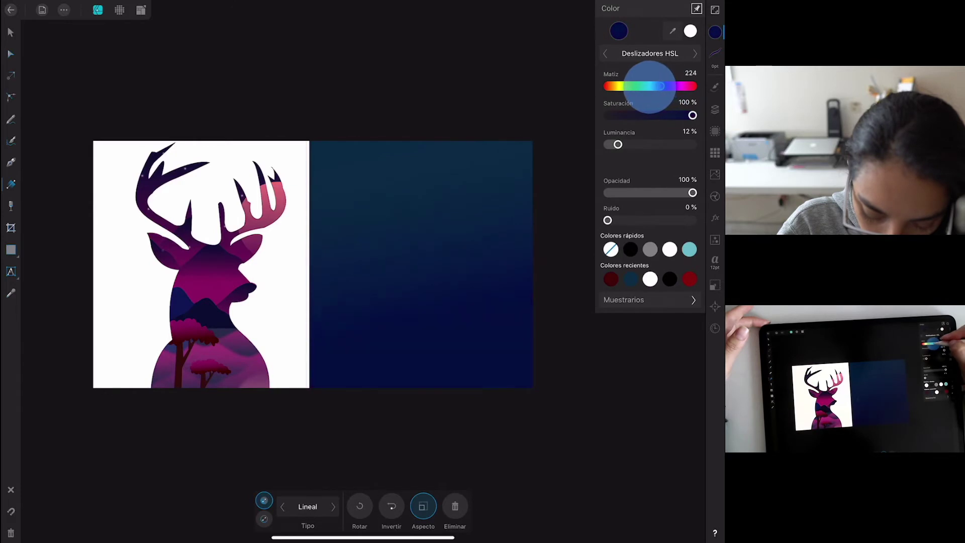
pyautogui.moveTo(617, 145); pyautogui.dragTo(632, 145)
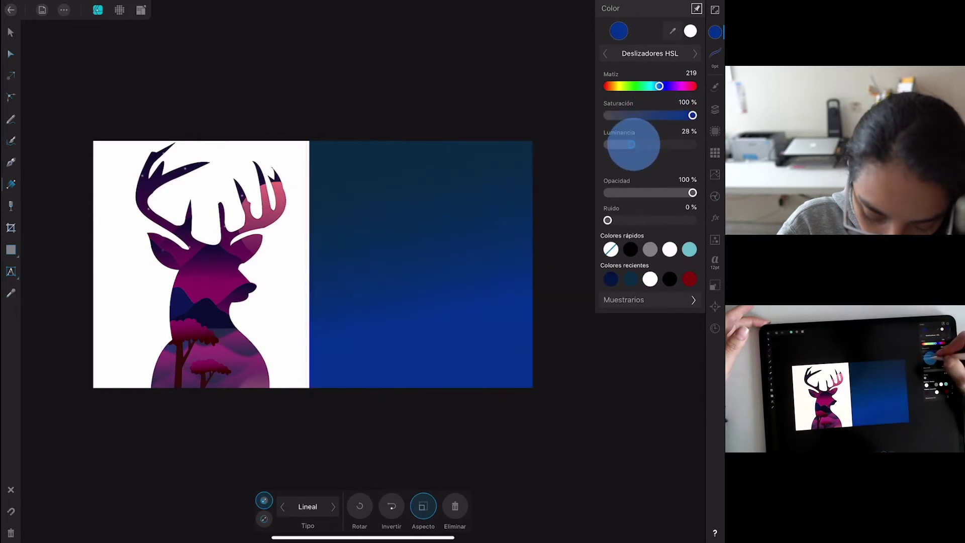
pyautogui.moveTo(659, 86); pyautogui.dragTo(655, 86)
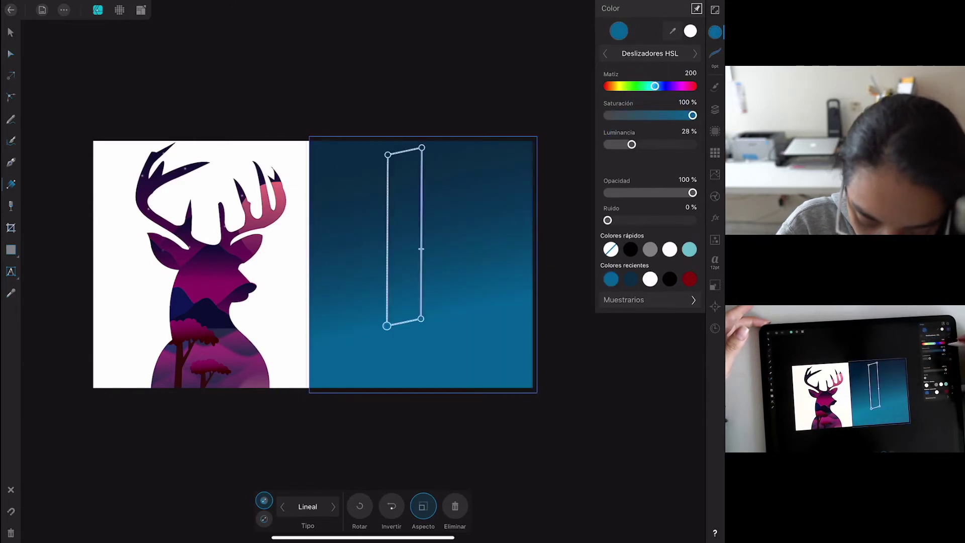
pyautogui.moveTo(693, 115); pyautogui.dragTo(682, 115)
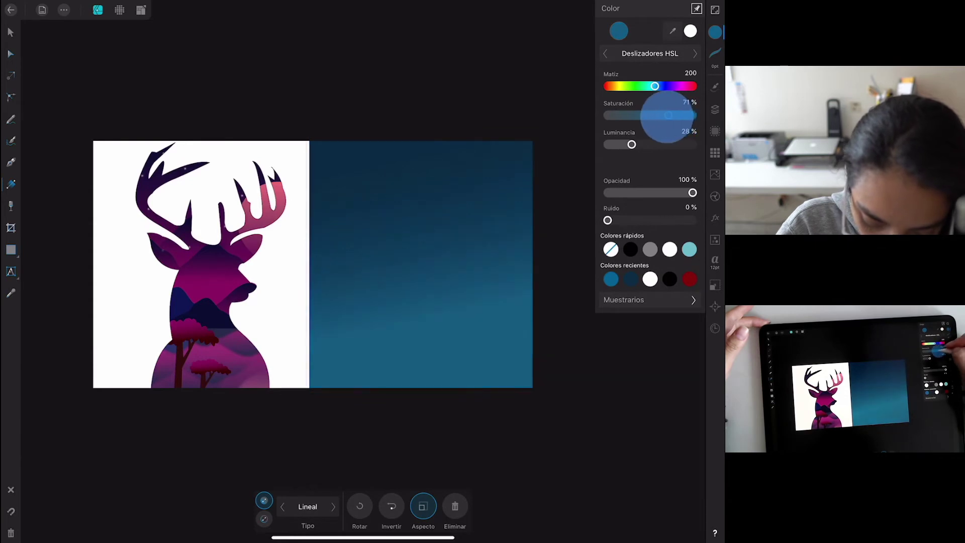
pyautogui.moveTo(631, 145); pyautogui.dragTo(631, 145)
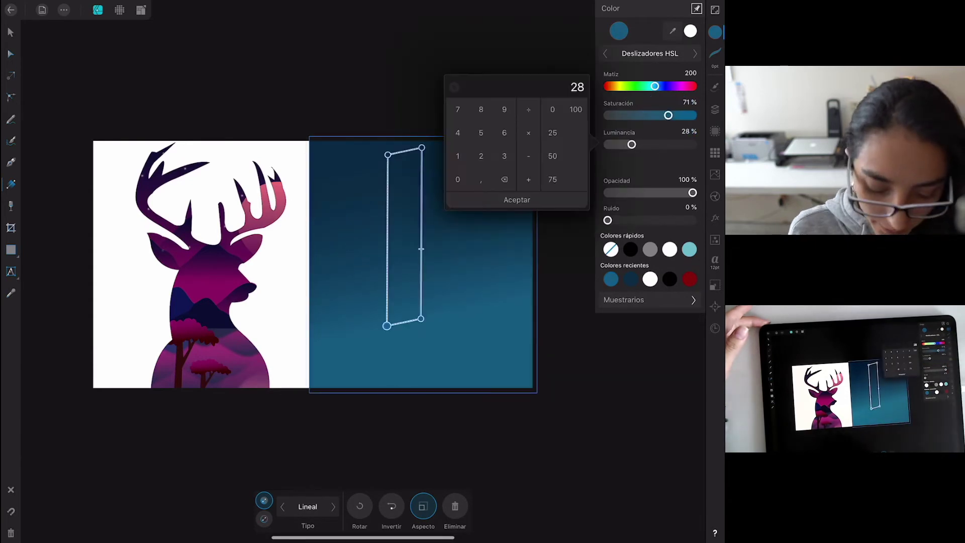
pyautogui.click(584, 416)
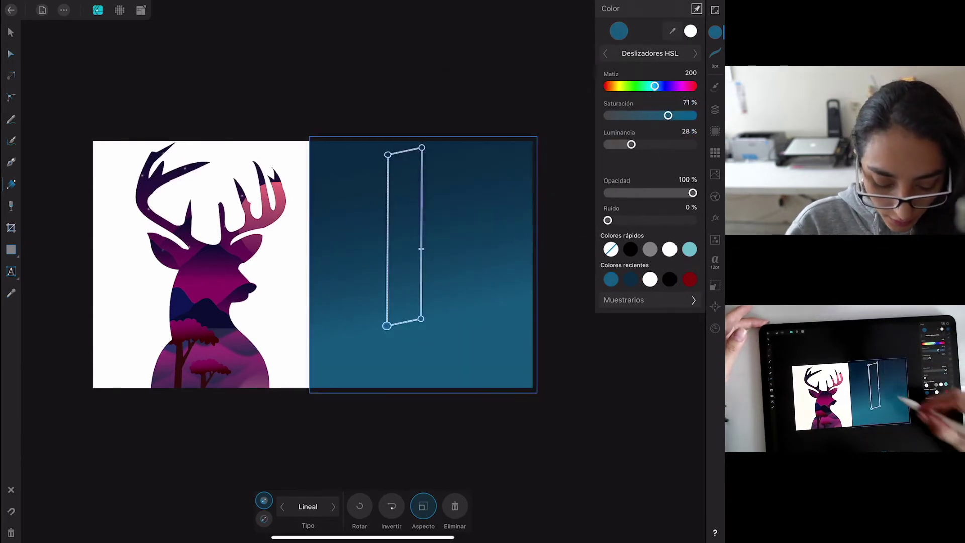
# Nudge the gradient's bottom end slightly upward and deselect the sky rectangle.
pyautogui.moveTo(387, 326); pyautogui.dragTo(386, 318)
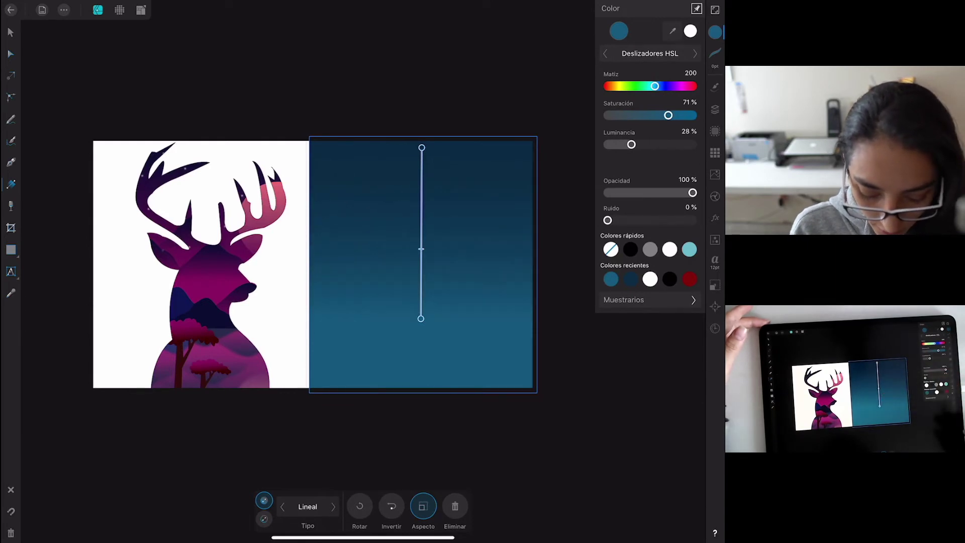
pyautogui.click(629, 412)
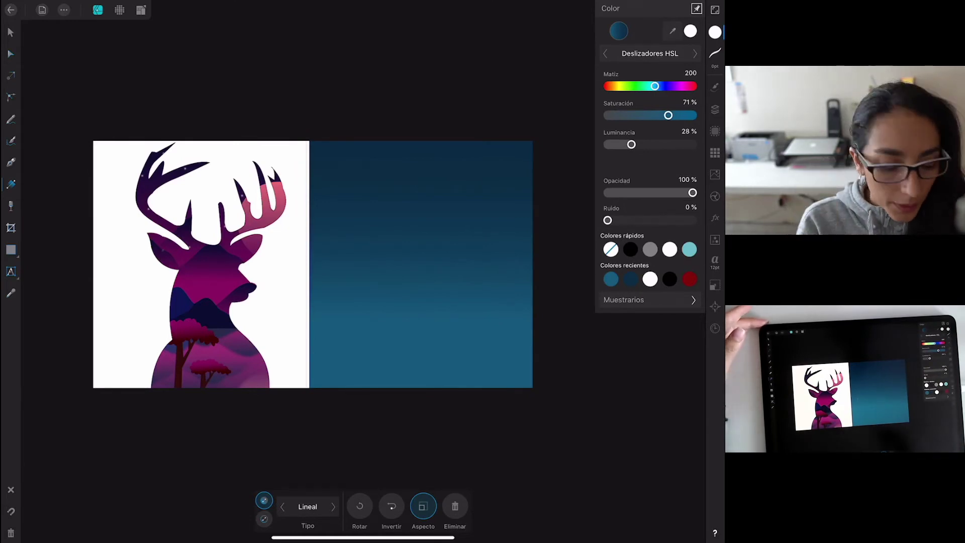
pyautogui.click(10, 141)
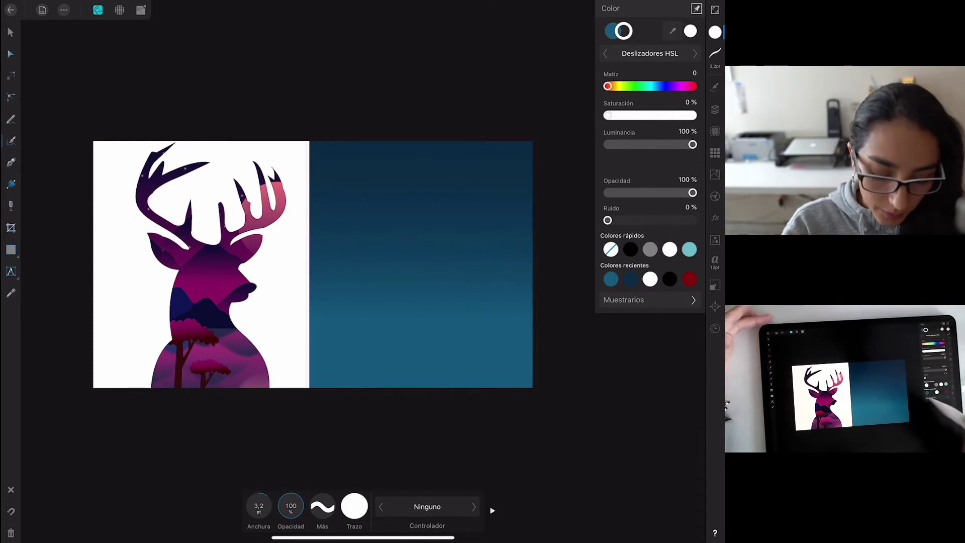
# Set the vector brush stroke colour to black and adjust its width.
pyautogui.click(354, 507)
pyautogui.moveTo(411, 420); pyautogui.dragTo(297, 420)
pyautogui.click(363, 271)
pyautogui.moveTo(251, 505); pyautogui.dragTo(256, 505)
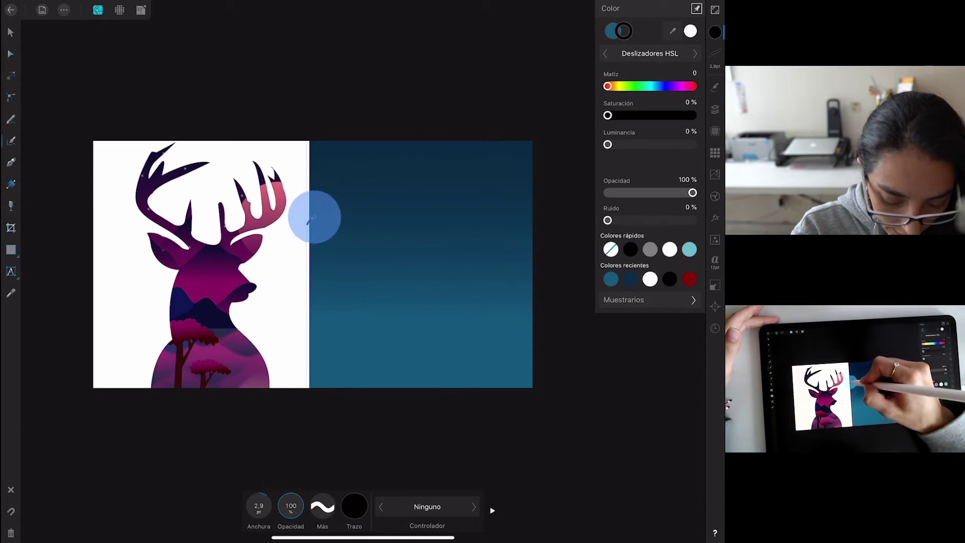
# Draw a trial stroke, undo it, and turn on the brush stabilizer.
pyautogui.moveTo(334, 239); pyautogui.dragTo(334, 240)
pyautogui.hotkey('ctrl', 'z')
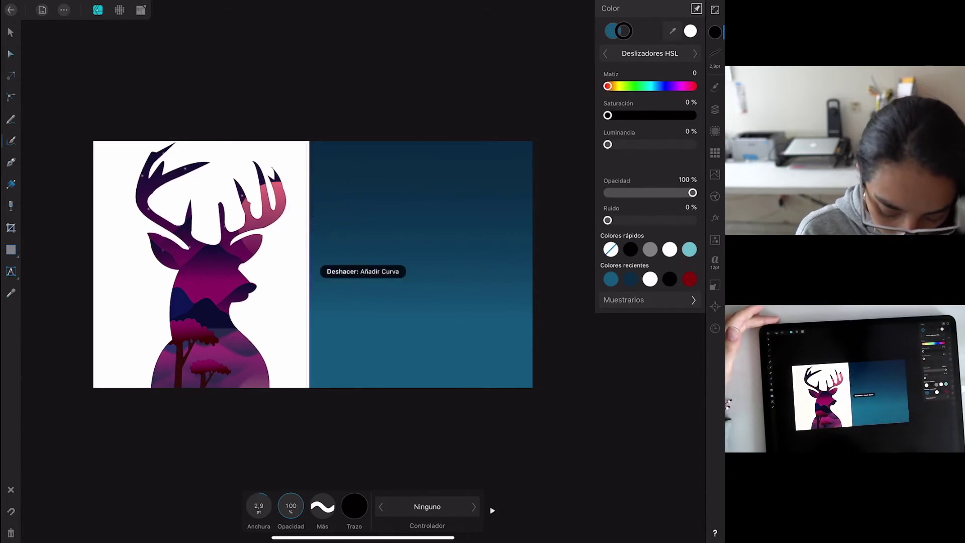
pyautogui.click(493, 510)
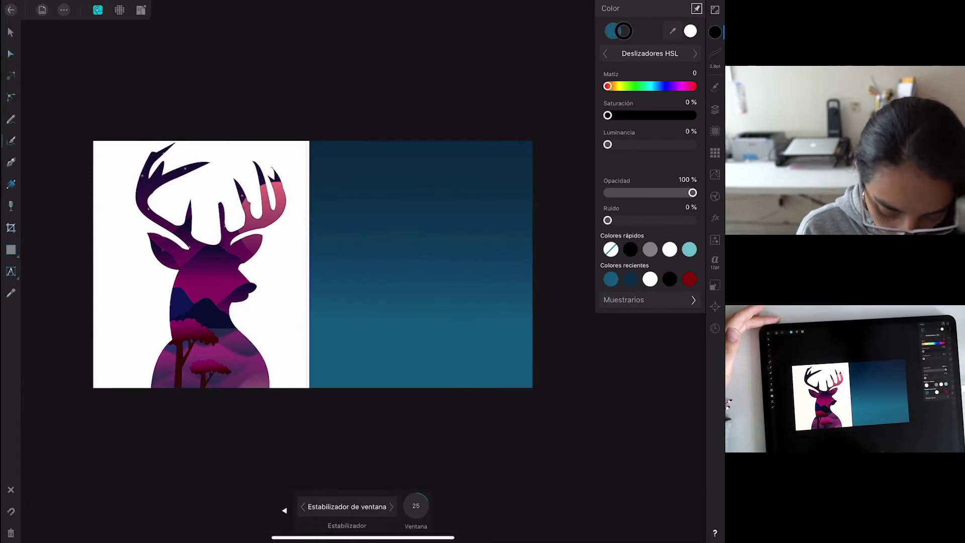
pyautogui.scroll(5, 397, 247)
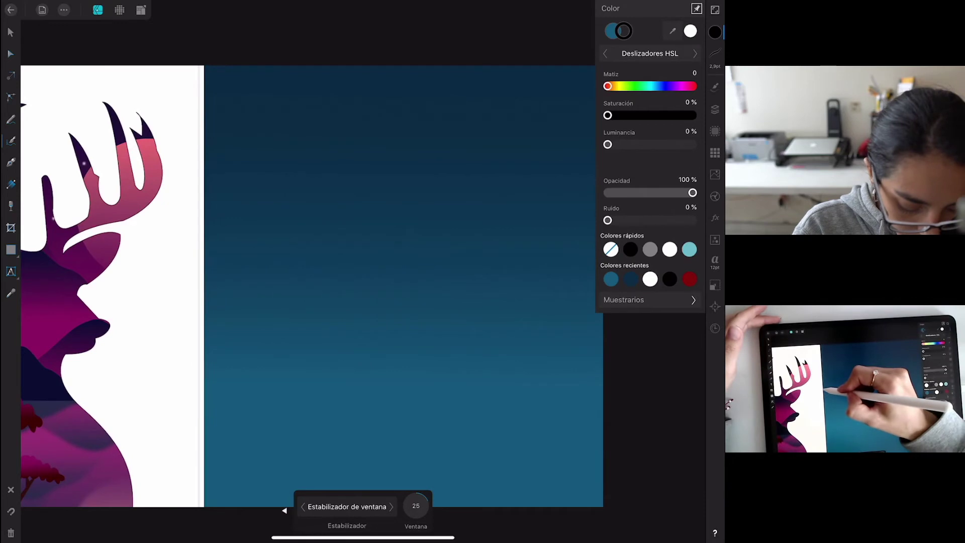
# Draw a closed bumpy cloud outline on the left part of the sky.
pyautogui.moveTo(224, 234); pyautogui.dragTo(503, 403)
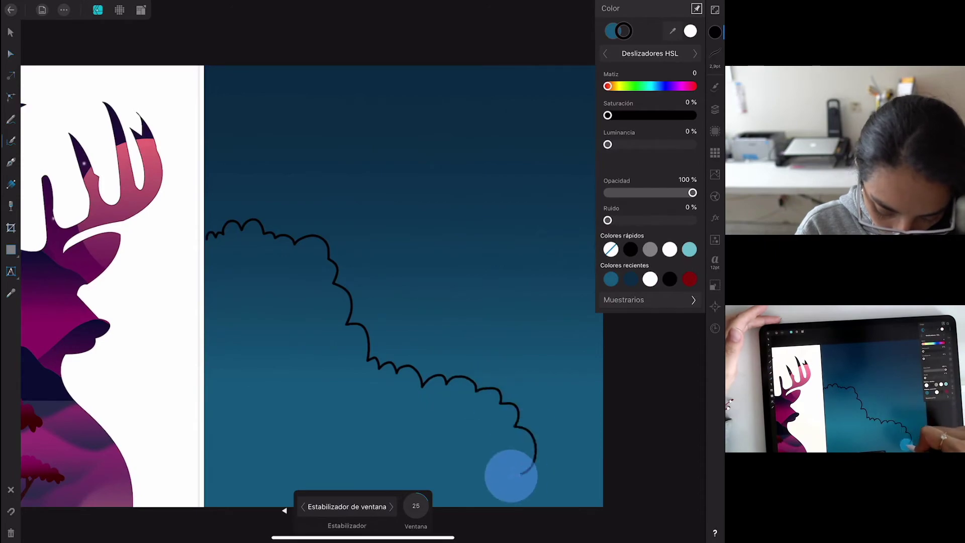
pyautogui.moveTo(504, 403); pyautogui.dragTo(204, 234)
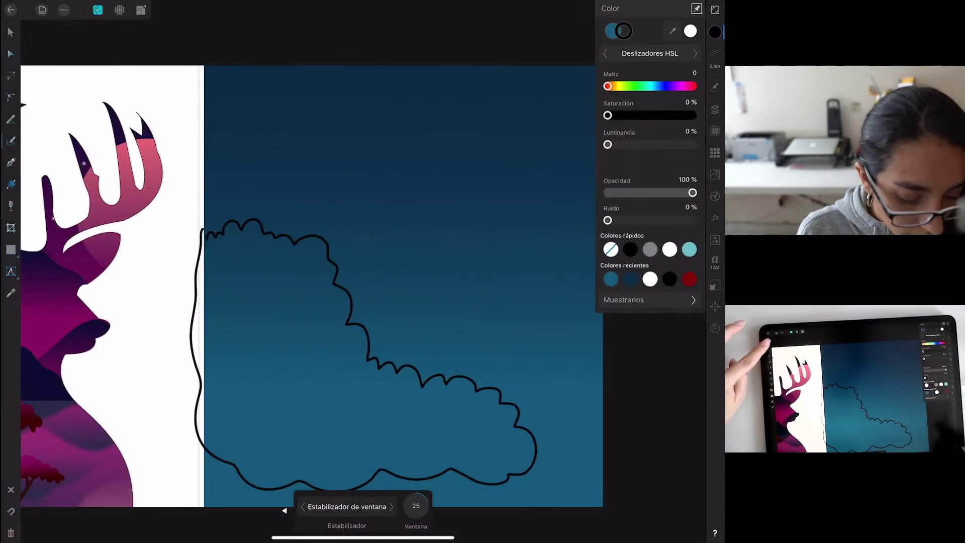
pyautogui.click(204, 234)
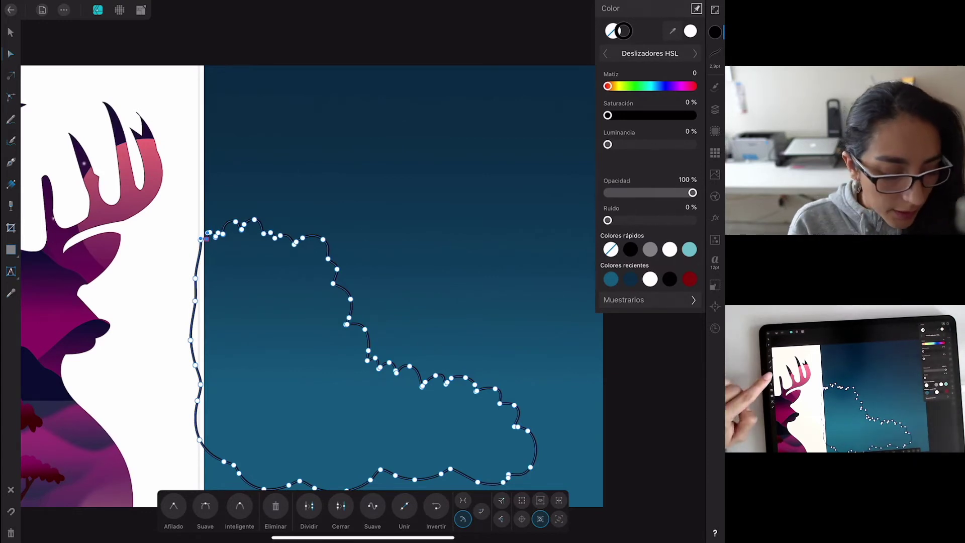
pyautogui.click(11, 184)
# Fill the cloud with a gradient and tint its colour toward mint green.
pyautogui.scroll(-3, 424, 240)
pyautogui.moveTo(300, 206); pyautogui.dragTo(333, 354)
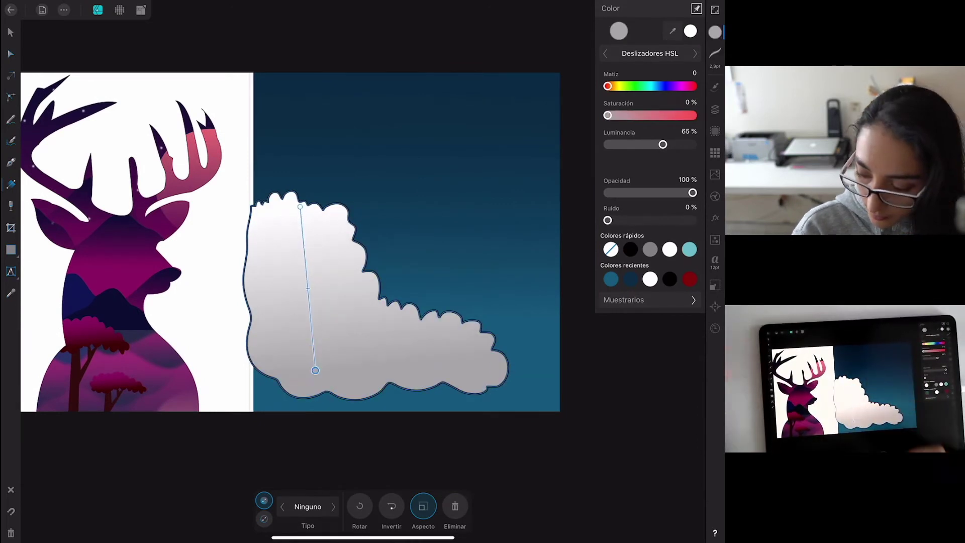
pyautogui.moveTo(651, 144); pyautogui.dragTo(663, 144)
pyautogui.moveTo(310, 377); pyautogui.dragTo(310, 378)
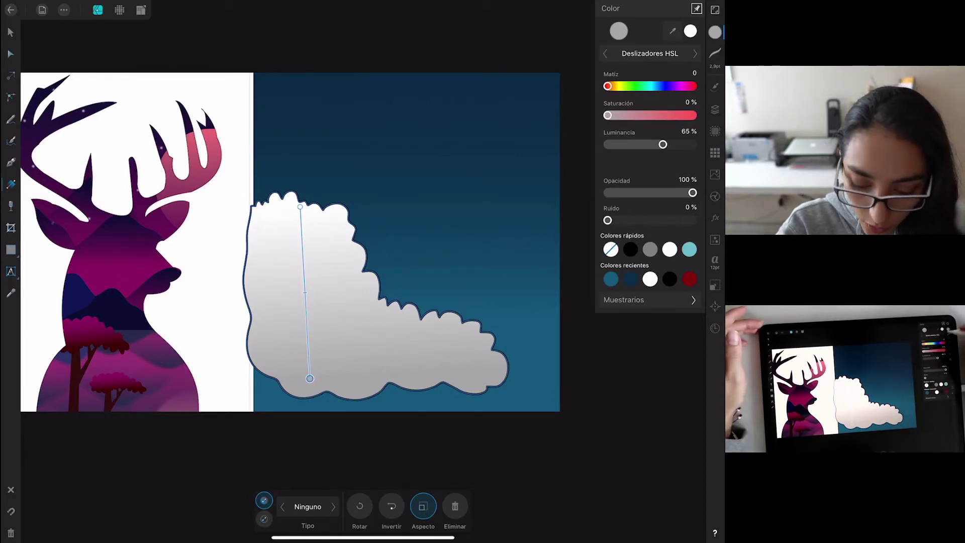
pyautogui.moveTo(608, 86); pyautogui.dragTo(647, 86)
pyautogui.moveTo(607, 115)
pyautogui.mouseDown()
pyautogui.moveTo(678, 115)
pyautogui.moveTo(627, 144)
pyautogui.mouseUp()
pyautogui.moveTo(647, 86); pyautogui.dragTo(645, 86)
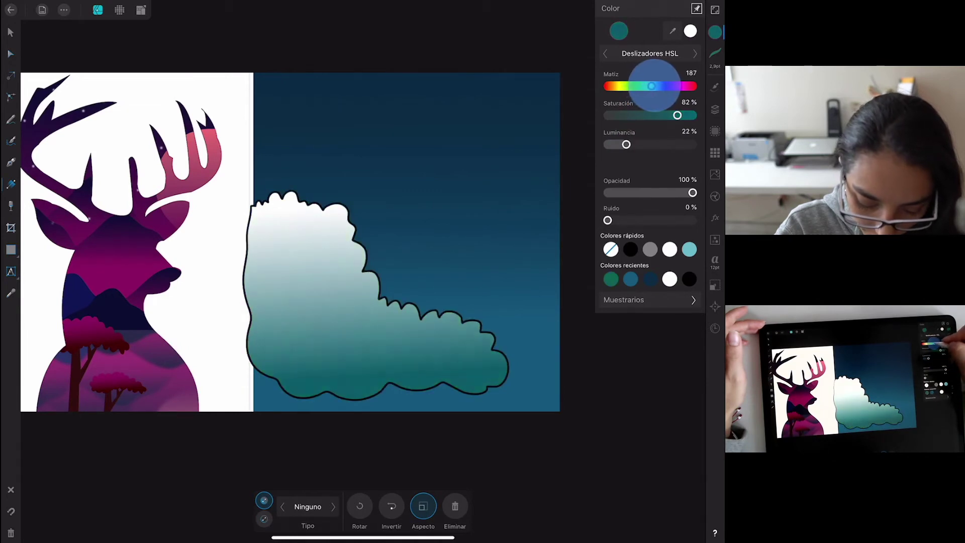
# Make both cloud gradient stops light teal (H189, S47%, L60%), top stop darkened to L44%.
pyautogui.click(300, 206)
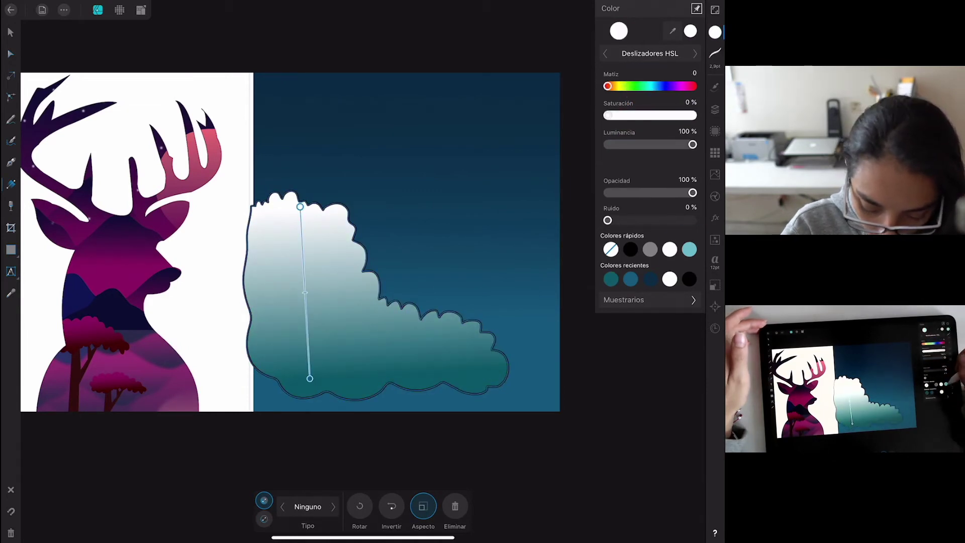
pyautogui.click(690, 249)
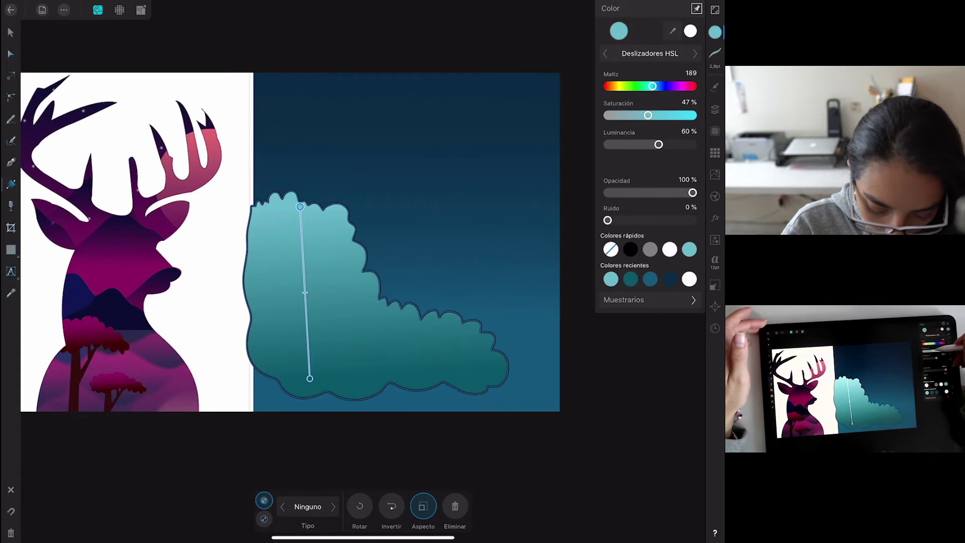
pyautogui.click(309, 378)
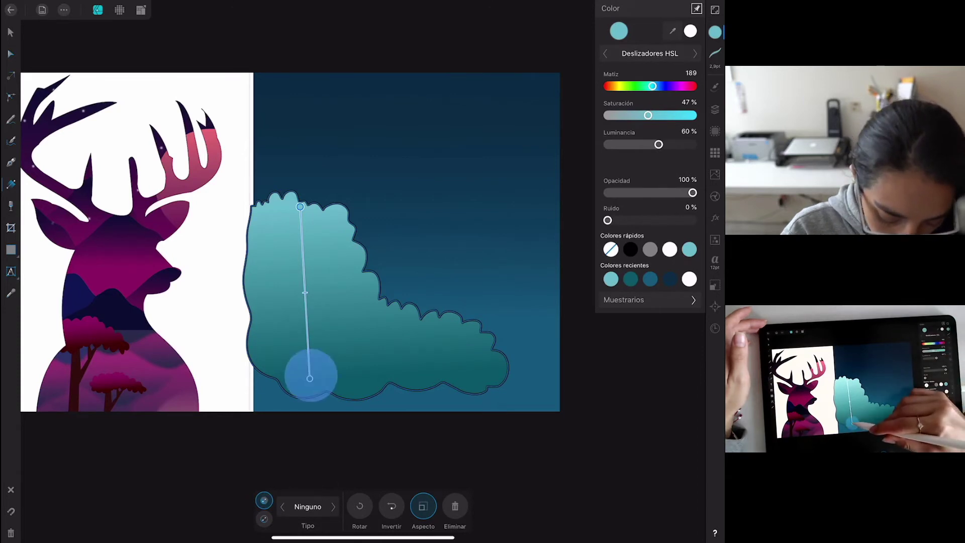
pyautogui.click(689, 249)
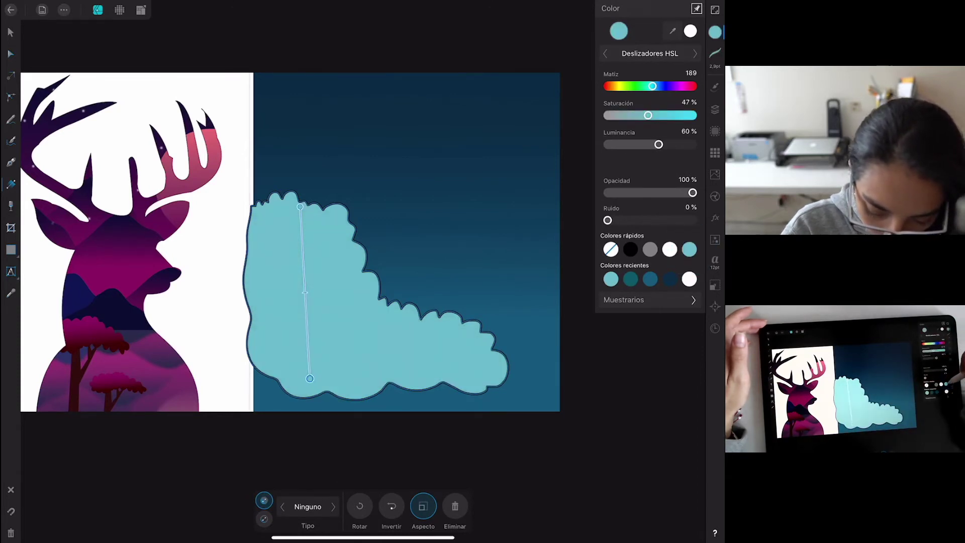
pyautogui.click(300, 207)
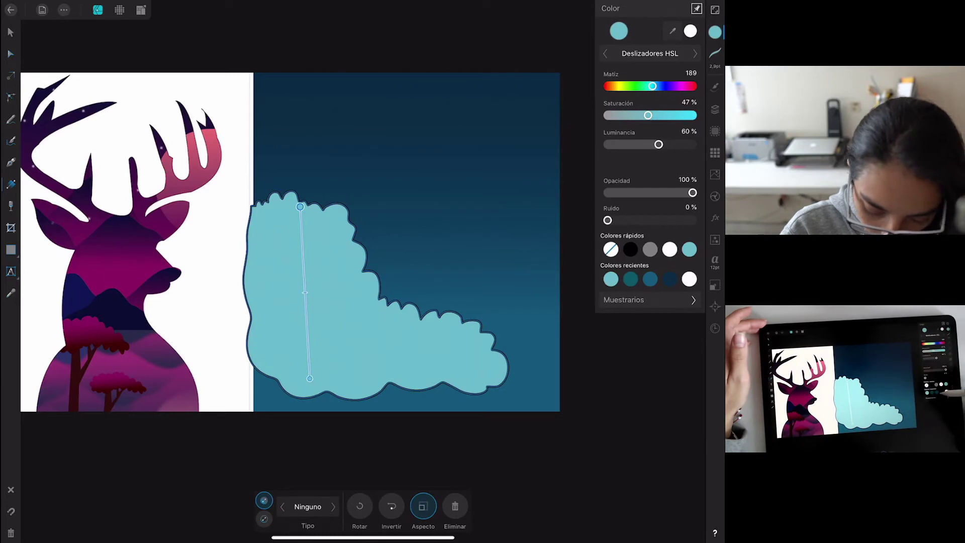
pyautogui.moveTo(659, 145); pyautogui.dragTo(649, 144)
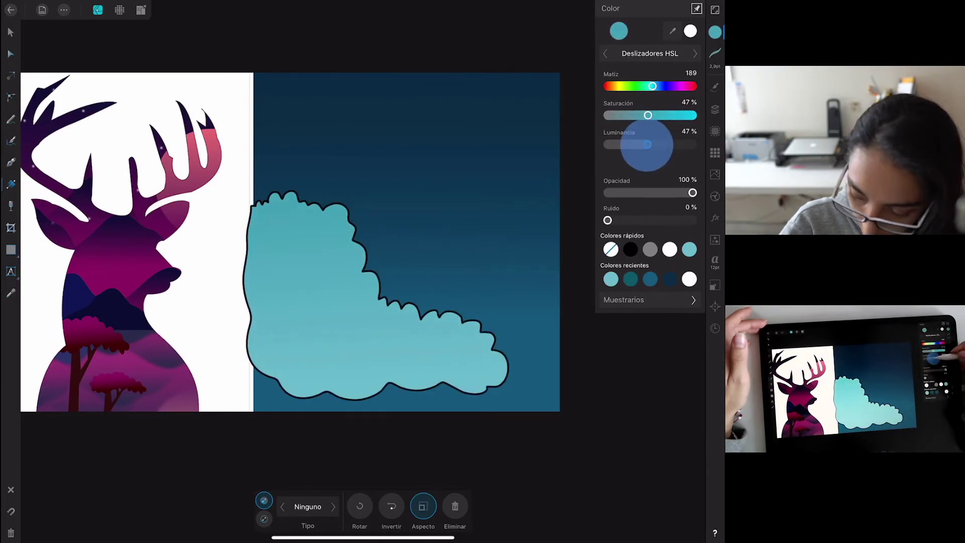
pyautogui.moveTo(645, 144); pyautogui.dragTo(645, 145)
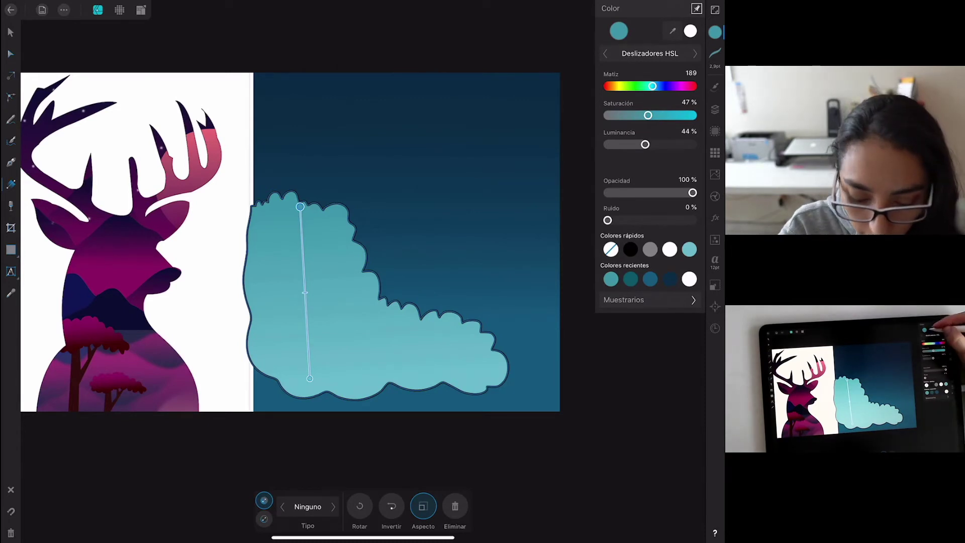
pyautogui.click(10, 32)
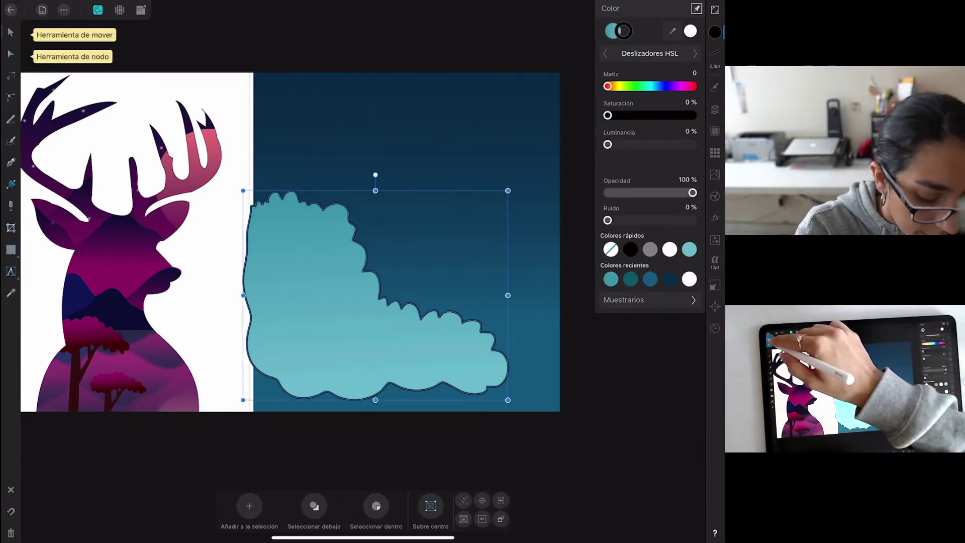
# Remove the cloud's outline stroke and reselect the cloud.
pyautogui.click(611, 249)
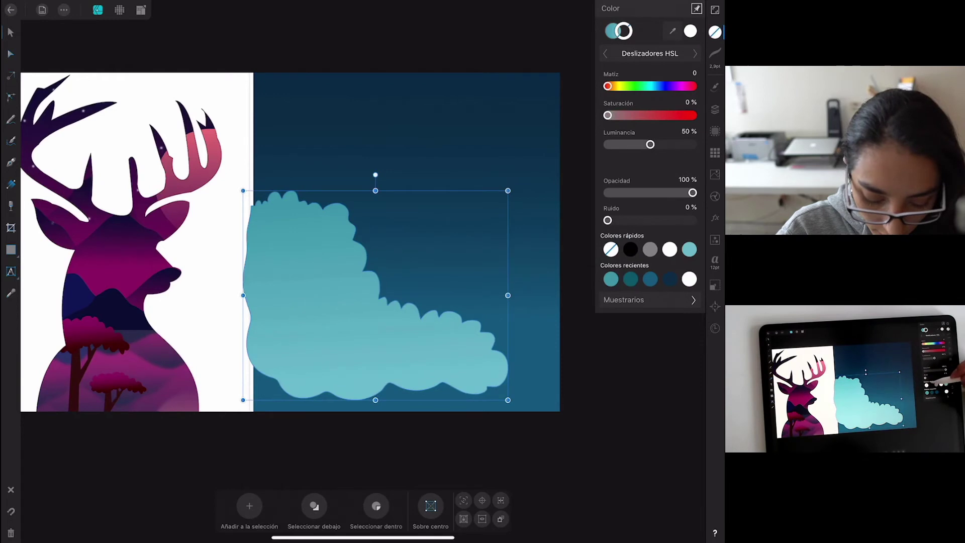
pyautogui.click(528, 95)
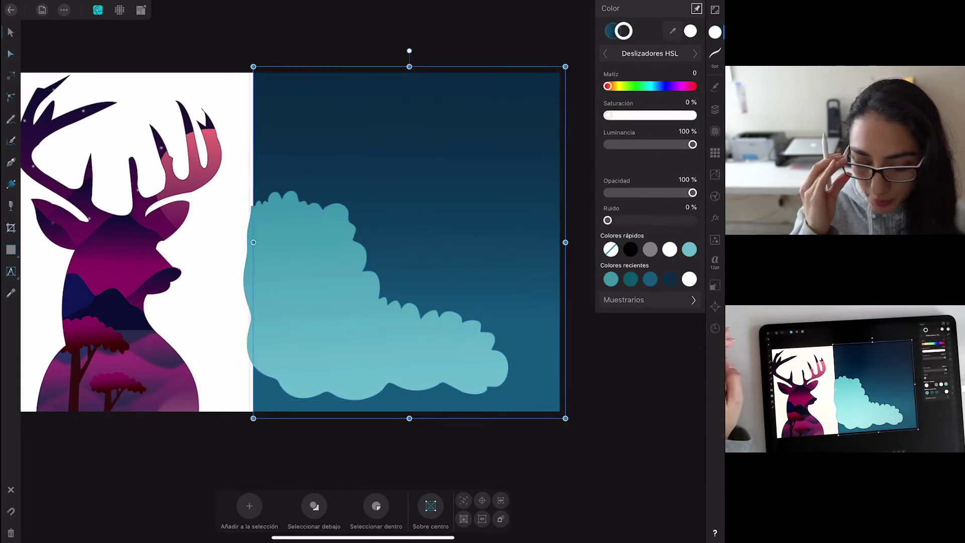
pyautogui.scroll(-2, 411, 324)
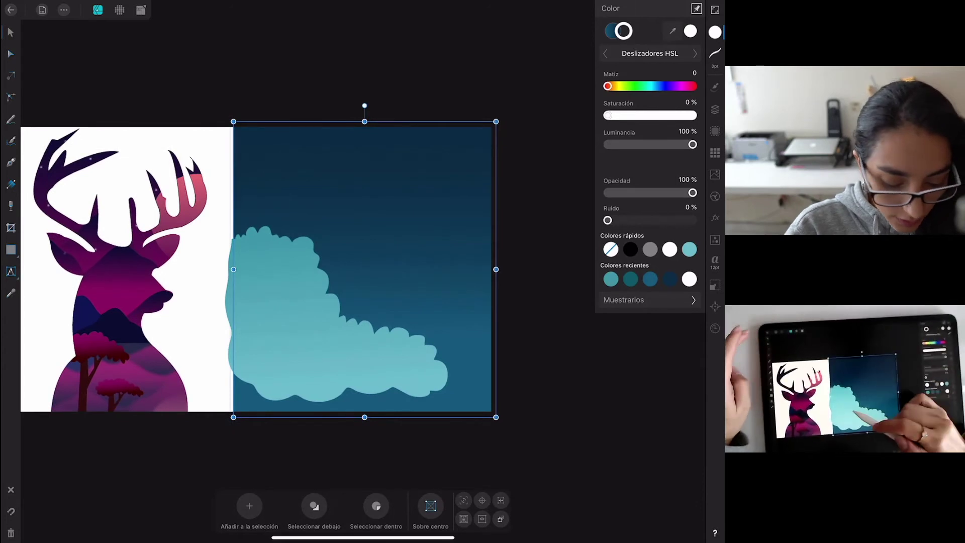
pyautogui.click(282, 301)
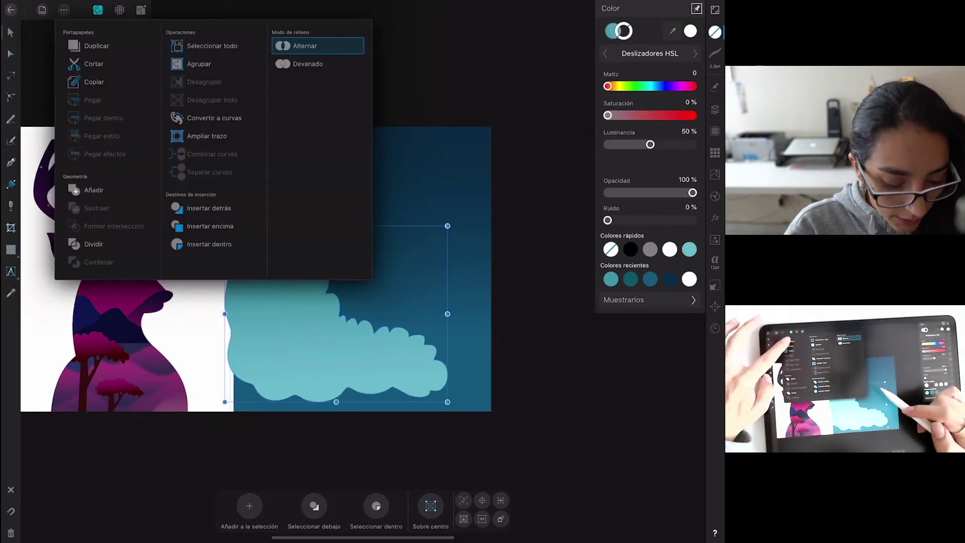
# Duplicate the cloud, enlarge it over the deer's edge, and layer it behind the original.
pyautogui.moveTo(350, 356); pyautogui.dragTo(350, 309)
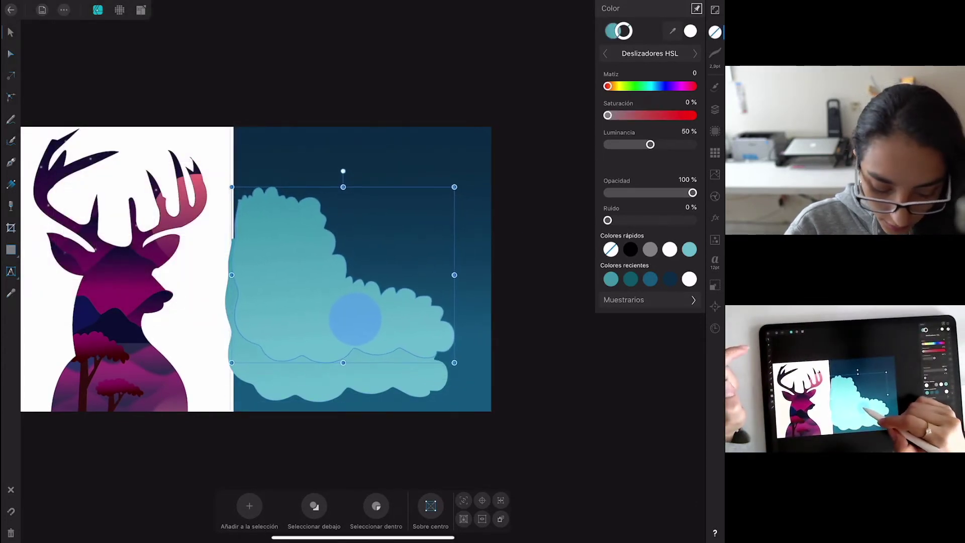
pyautogui.moveTo(448, 356)
pyautogui.mouseDown()
pyautogui.moveTo(491, 394)
pyautogui.moveTo(477, 393)
pyautogui.mouseUp()
pyautogui.moveTo(354, 355); pyautogui.dragTo(351, 355)
pyautogui.moveTo(474, 287); pyautogui.dragTo(492, 282)
pyautogui.moveTo(407, 347); pyautogui.dragTo(387, 339)
pyautogui.moveTo(471, 279); pyautogui.dragTo(487, 279)
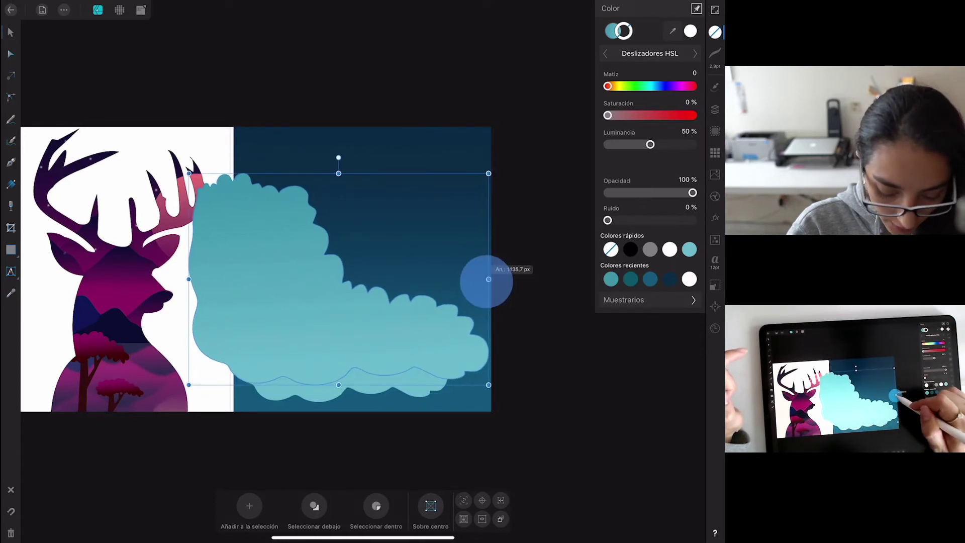
pyautogui.moveTo(352, 347); pyautogui.dragTo(353, 341)
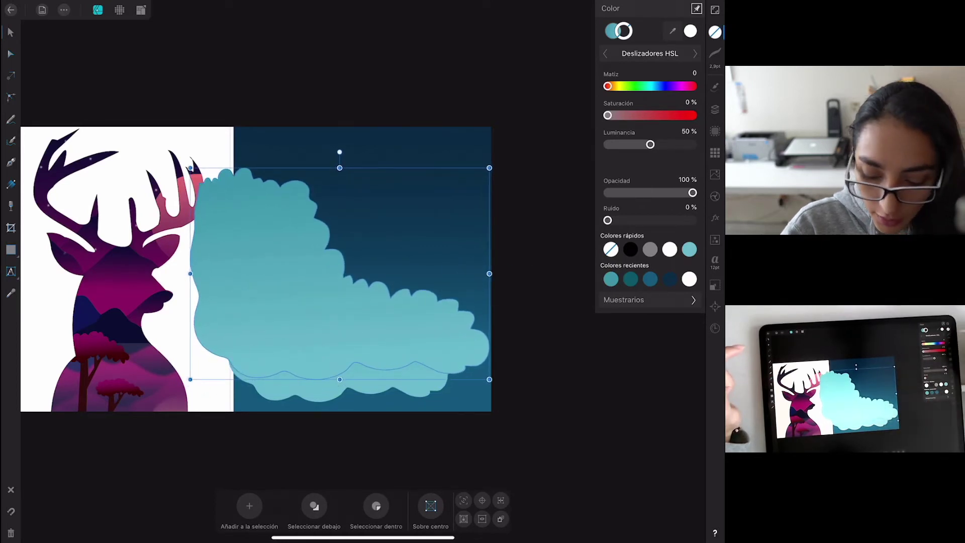
pyautogui.click(715, 110)
pyautogui.moveTo(638, 58); pyautogui.dragTo(638, 82)
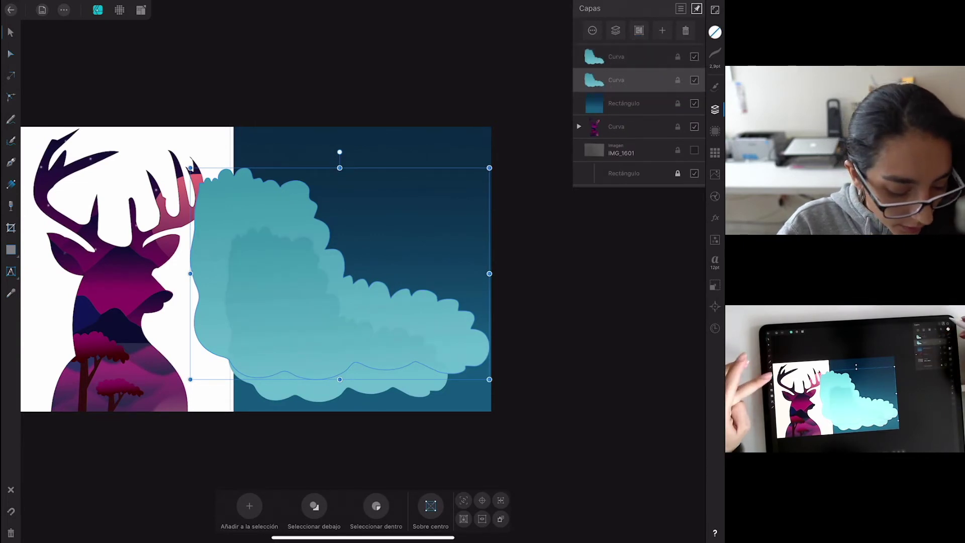
# Set the back cloud's top gradient stop to H204, L30% and bottom stop to L44%.
pyautogui.click(10, 184)
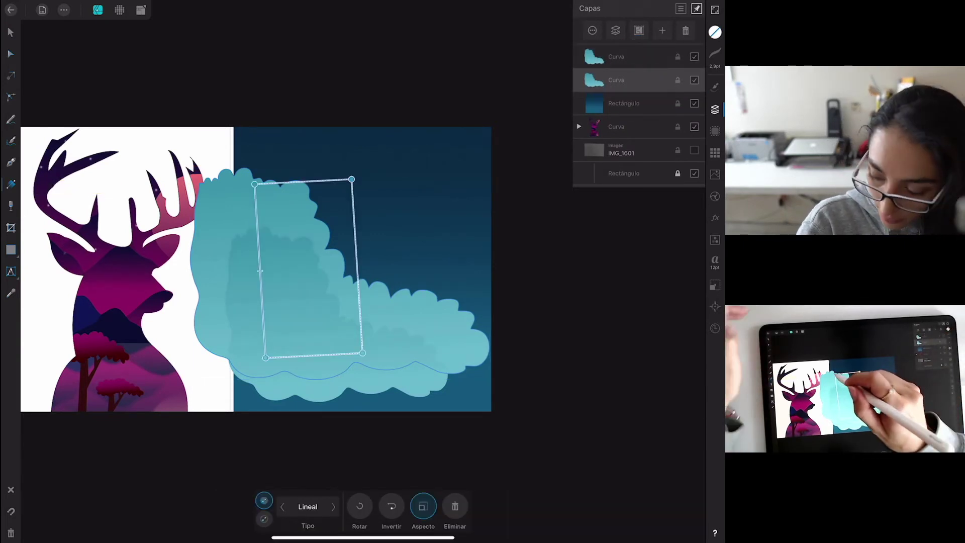
pyautogui.click(255, 184)
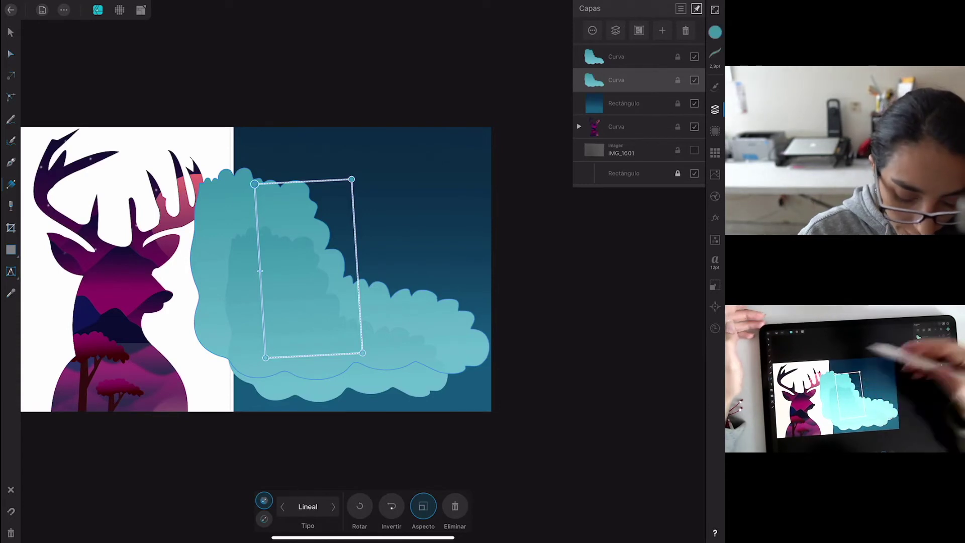
pyautogui.click(715, 32)
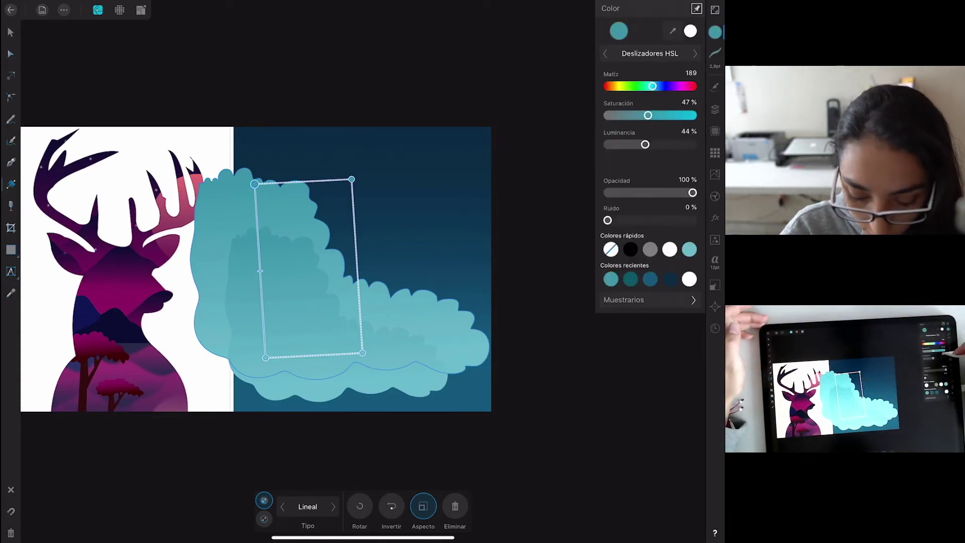
pyautogui.moveTo(645, 145); pyautogui.dragTo(642, 144)
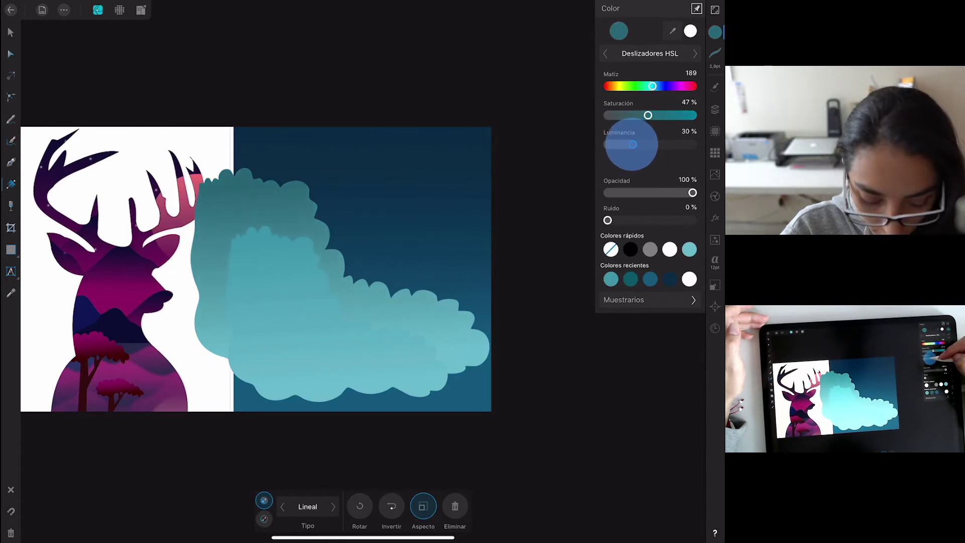
pyautogui.moveTo(652, 86); pyautogui.dragTo(656, 86)
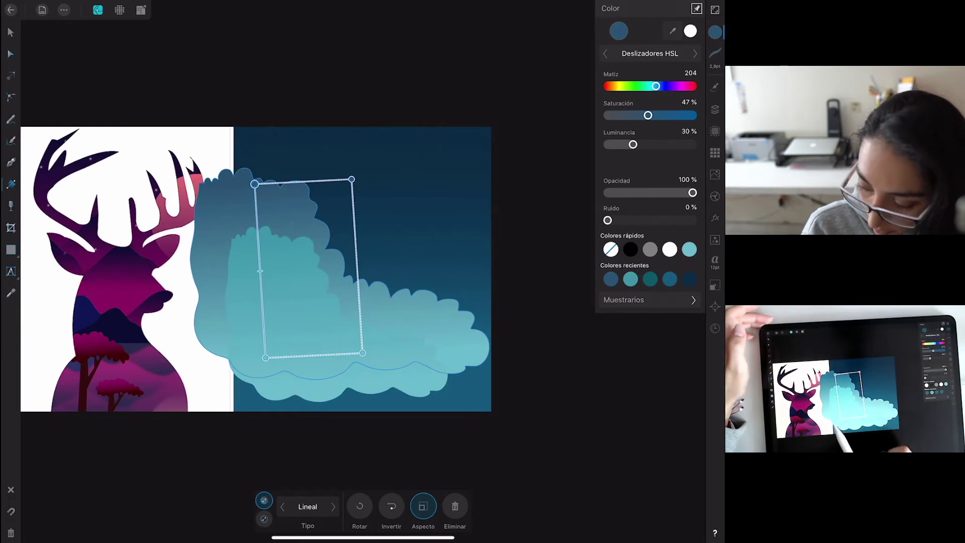
pyautogui.click(265, 358)
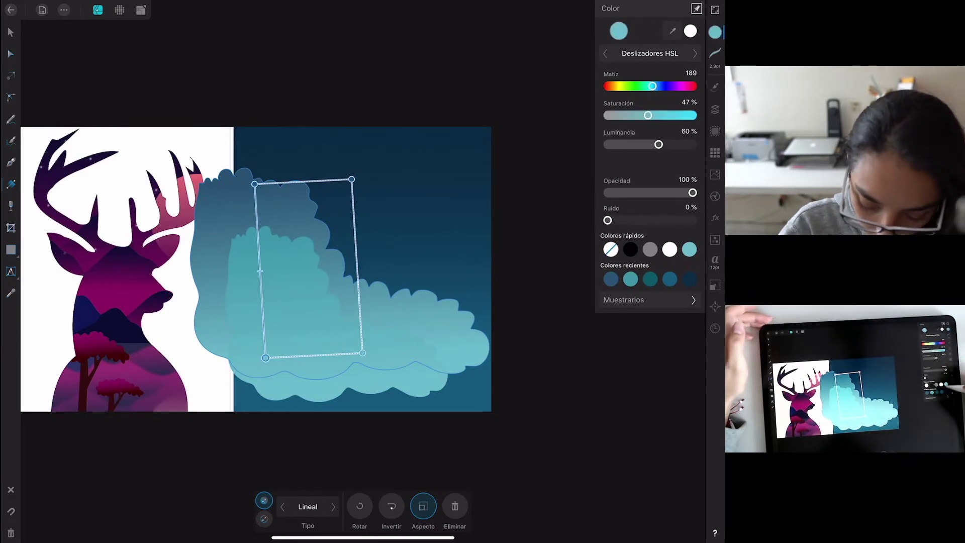
pyautogui.moveTo(659, 145); pyautogui.dragTo(646, 144)
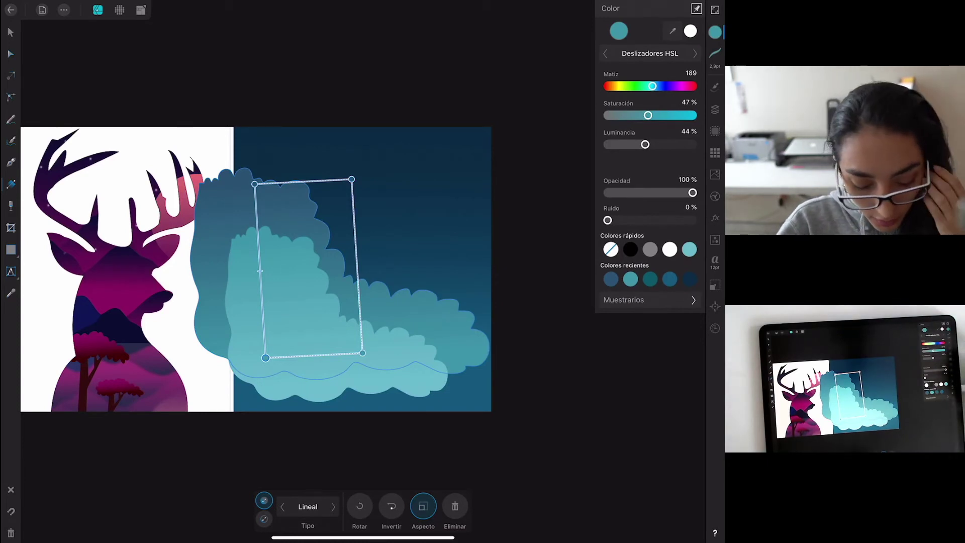
pyautogui.click(10, 32)
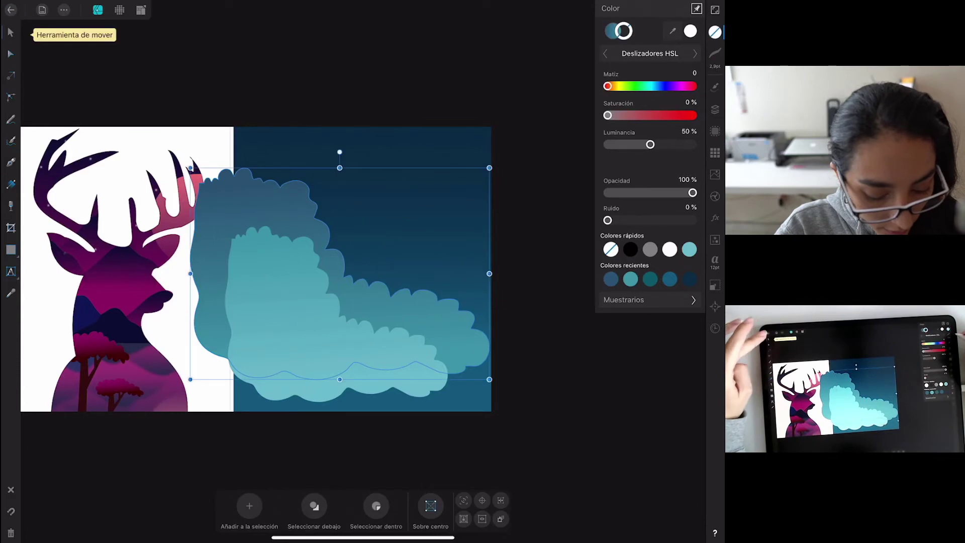
# Duplicate the back cloud, enlarge the new copy up and right, and reposition it.
pyautogui.click(63, 10)
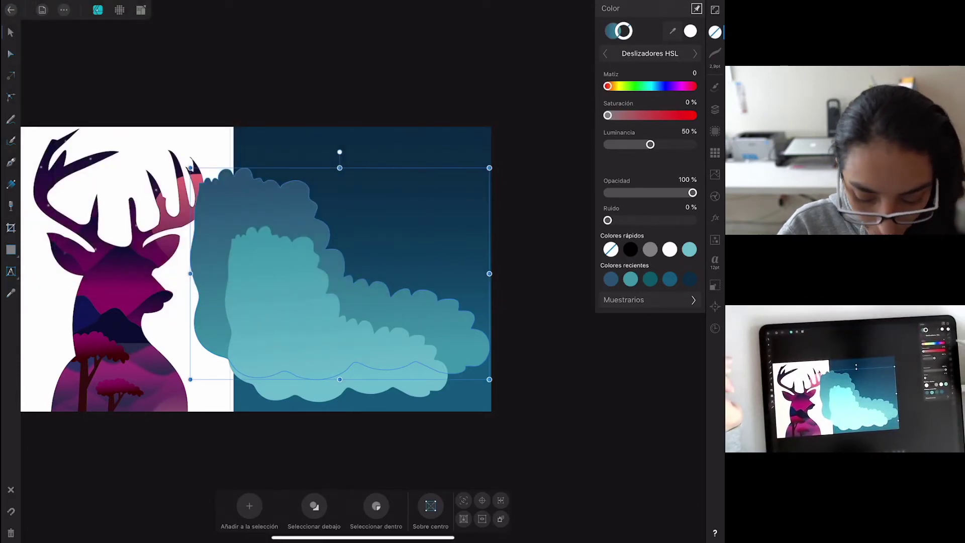
pyautogui.click(715, 109)
pyautogui.click(640, 80)
pyautogui.click(640, 103)
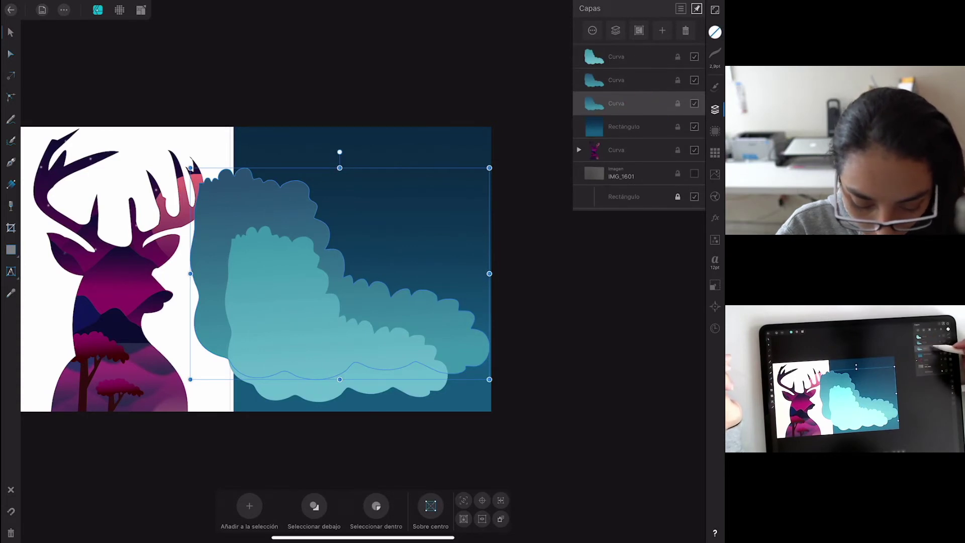
pyautogui.moveTo(489, 168); pyautogui.dragTo(539, 140)
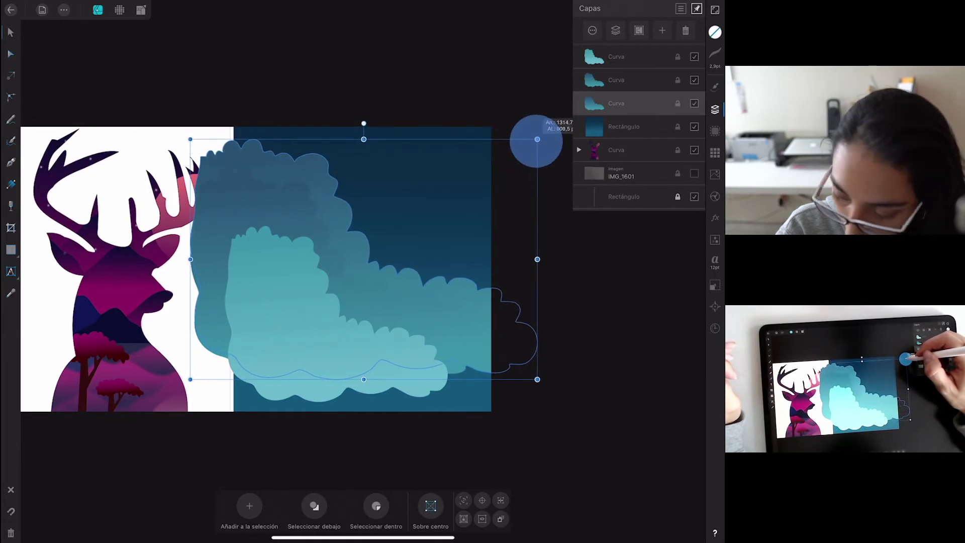
pyautogui.moveTo(537, 139); pyautogui.dragTo(537, 138)
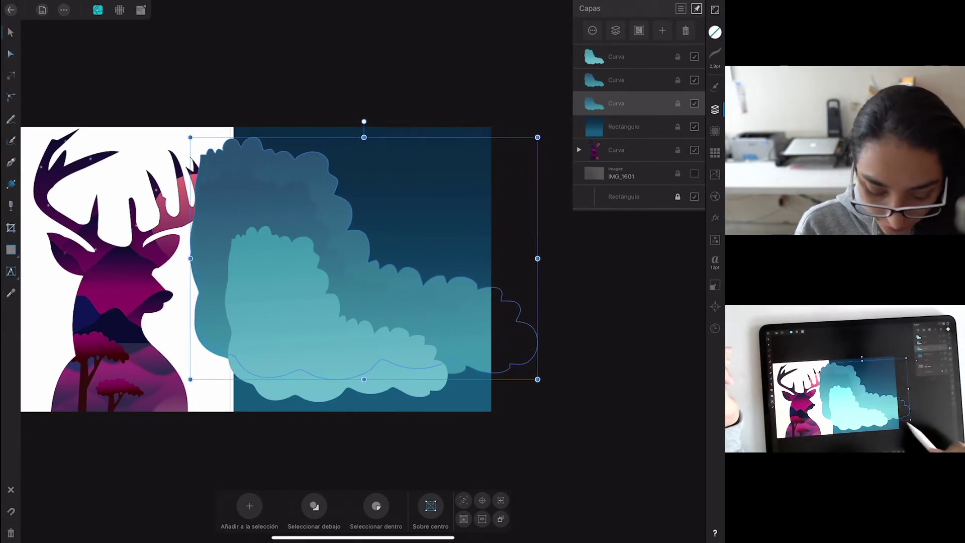
pyautogui.moveTo(379, 297); pyautogui.dragTo(372, 303)
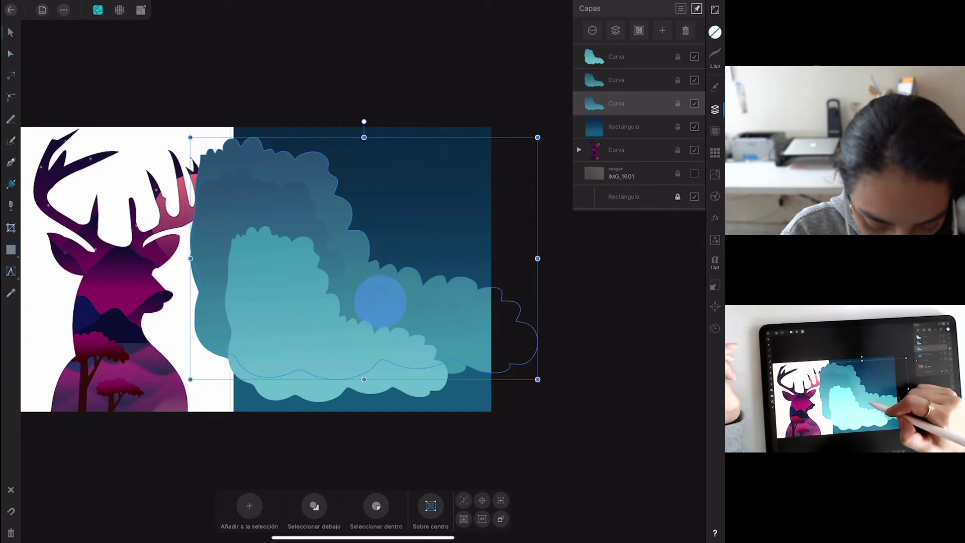
pyautogui.moveTo(455, 322); pyautogui.dragTo(466, 319)
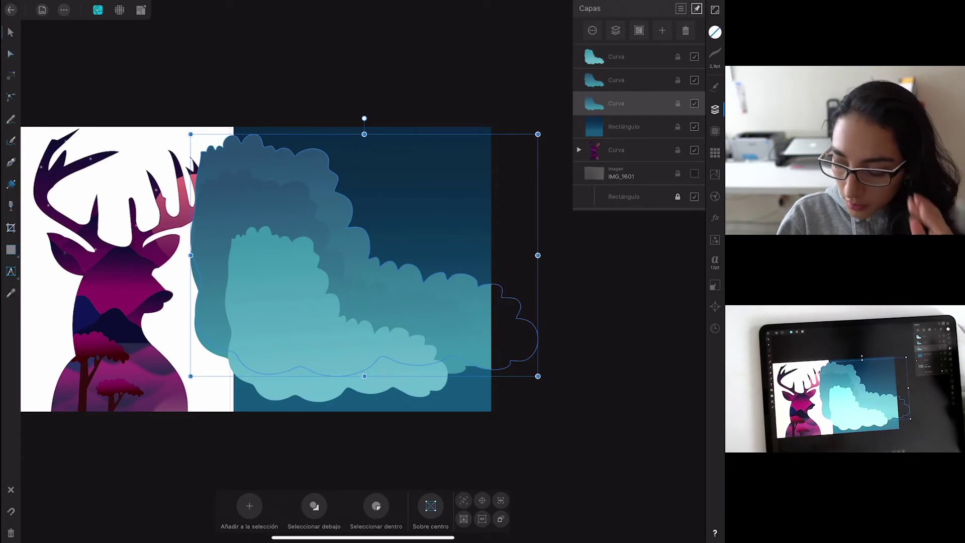
pyautogui.click(10, 206)
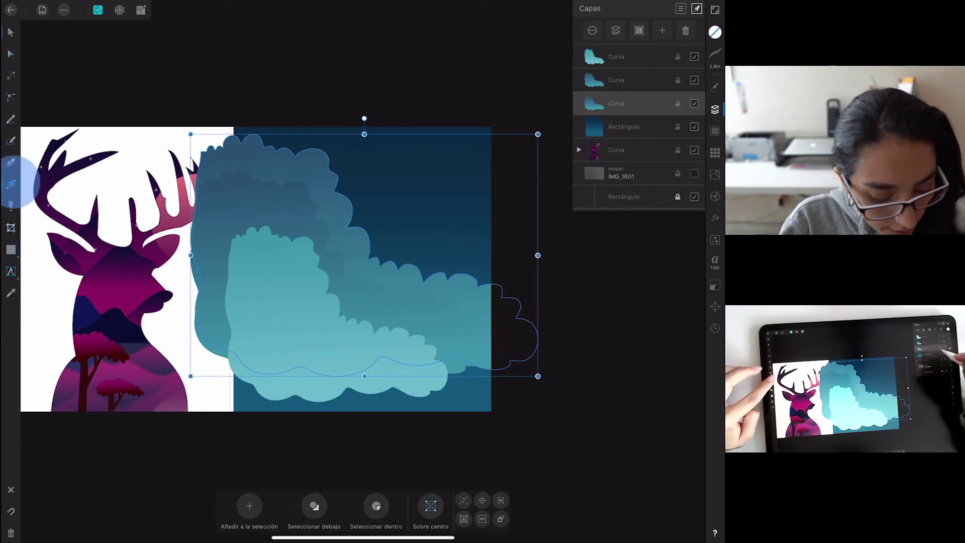
# Give the back cloud a semi-transparent linear gradient ending in dark blue.
pyautogui.moveTo(266, 153); pyautogui.dragTo(278, 351)
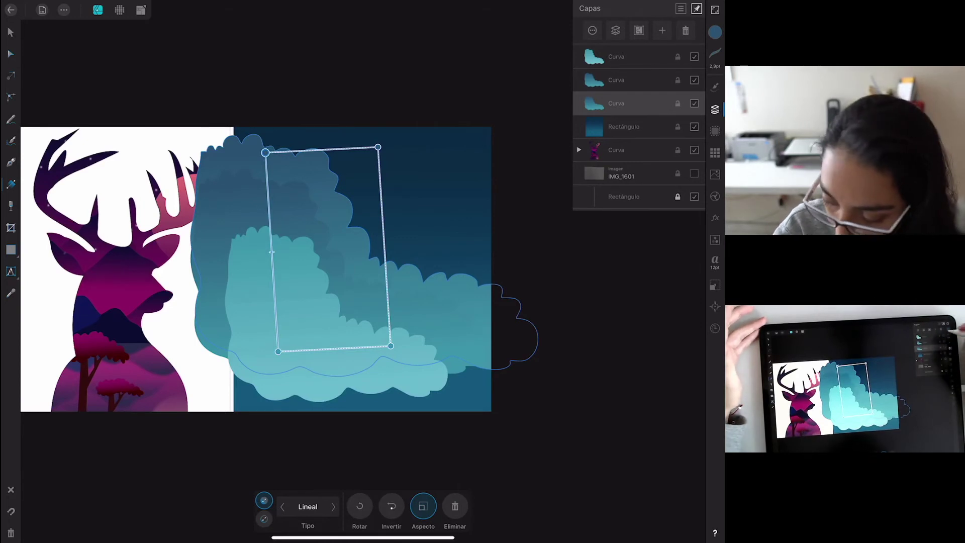
pyautogui.click(715, 32)
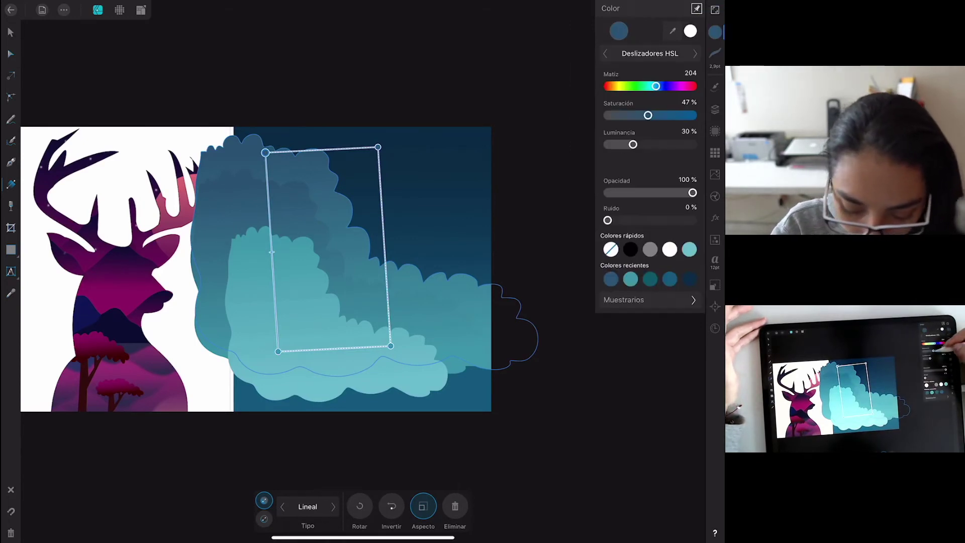
pyautogui.moveTo(633, 144); pyautogui.dragTo(629, 144)
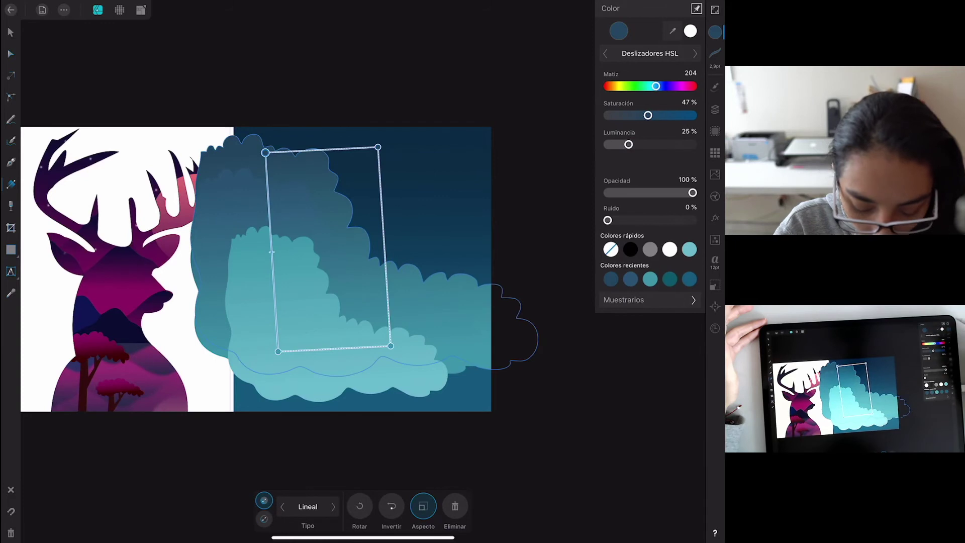
pyautogui.moveTo(692, 192); pyautogui.dragTo(672, 192)
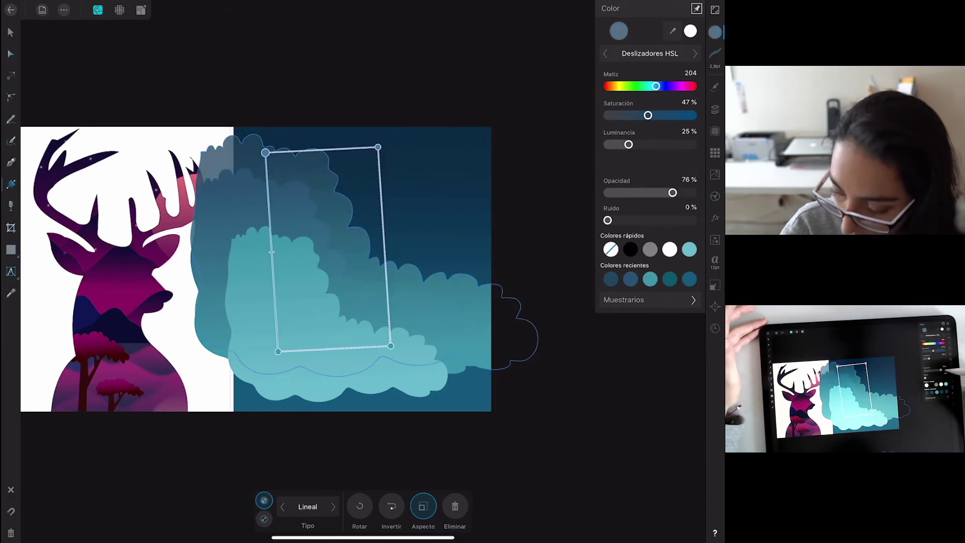
pyautogui.click(391, 346)
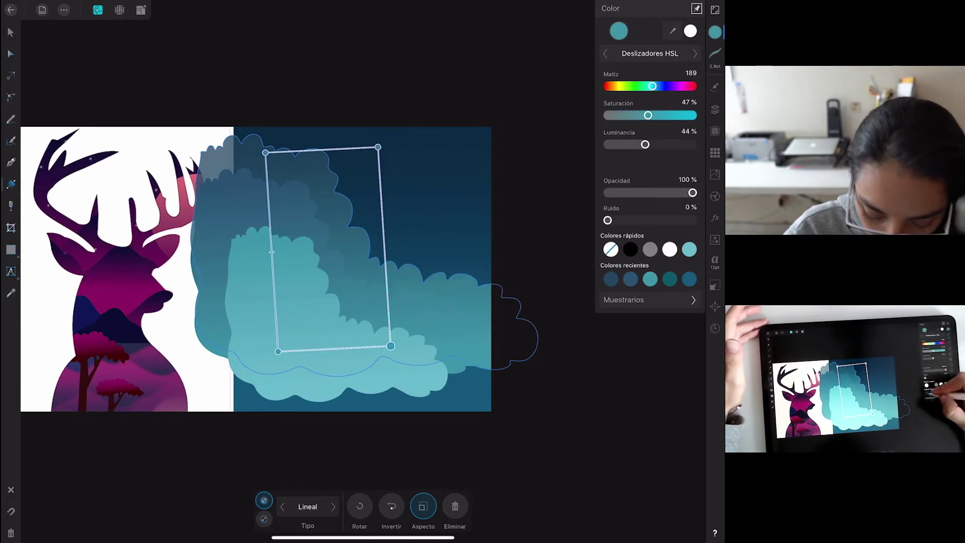
pyautogui.click(611, 279)
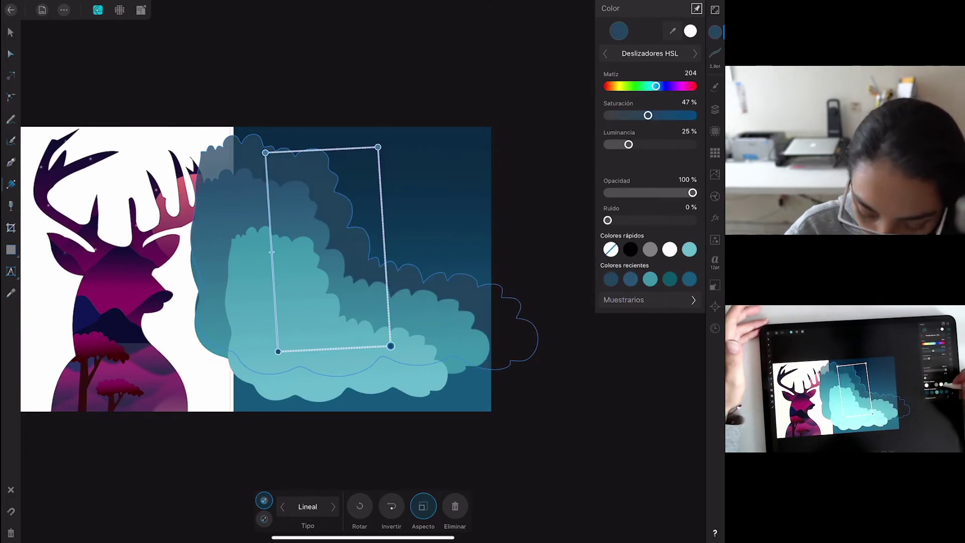
pyautogui.moveTo(693, 193); pyautogui.dragTo(654, 192)
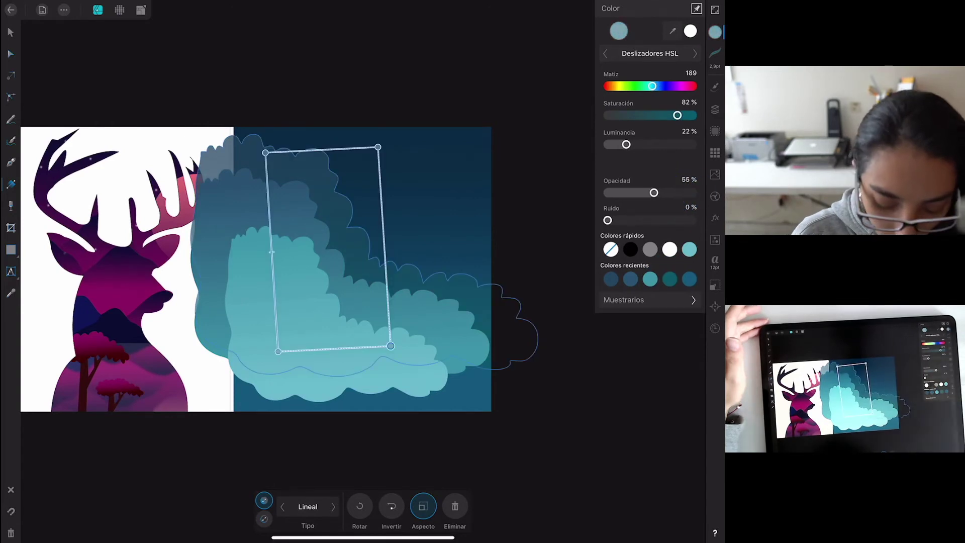
pyautogui.hotkey('ctrl', 'd')
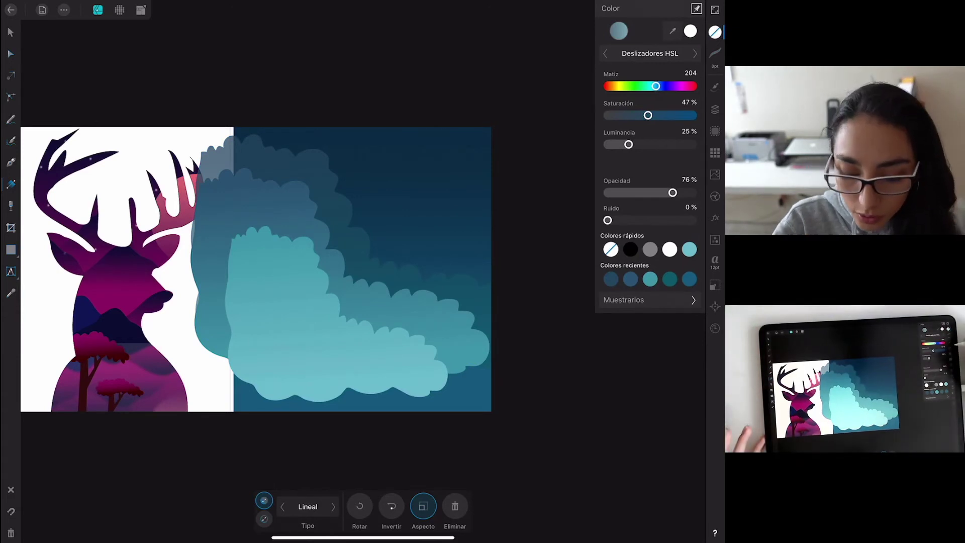
# Select the back cloud layer, then the front light cloud layer, in Layers.
pyautogui.click(715, 110)
pyautogui.click(617, 103)
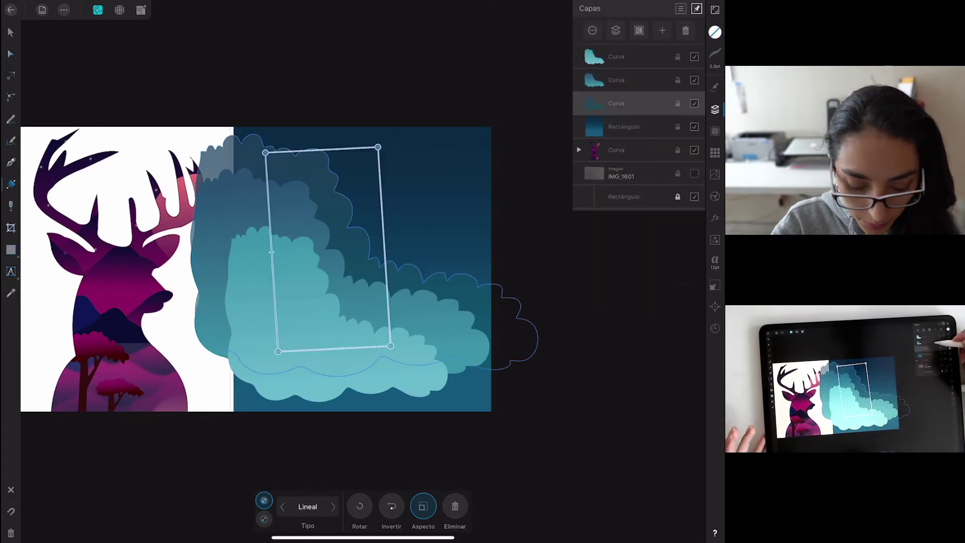
pyautogui.click(617, 56)
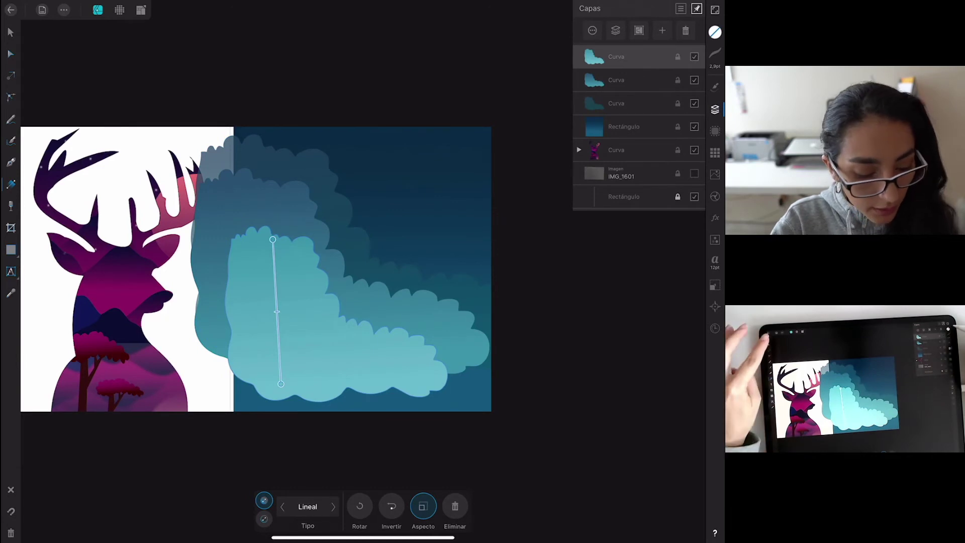
# Add an outer drop shadow to the front cloud, offset down-right with soft blur.
pyautogui.click(10, 33)
pyautogui.click(715, 217)
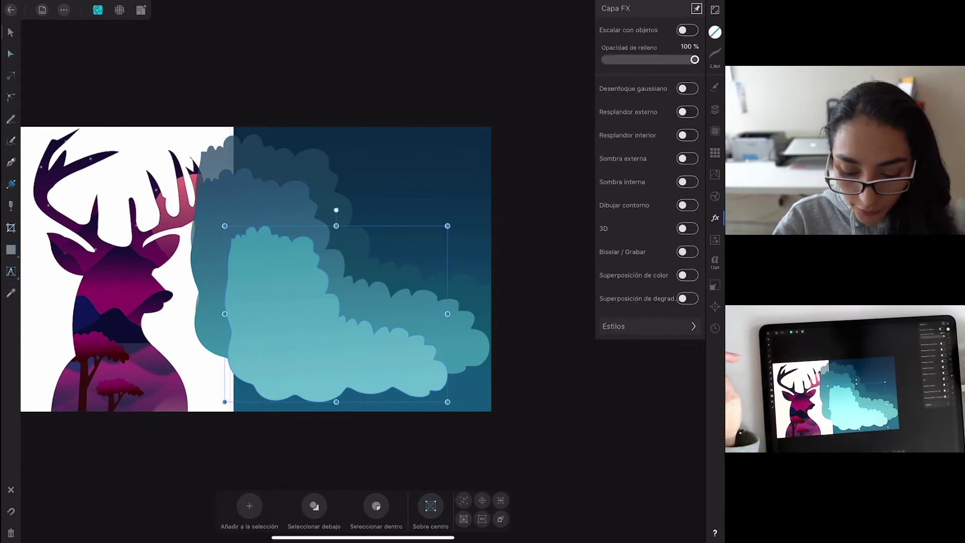
pyautogui.click(687, 159)
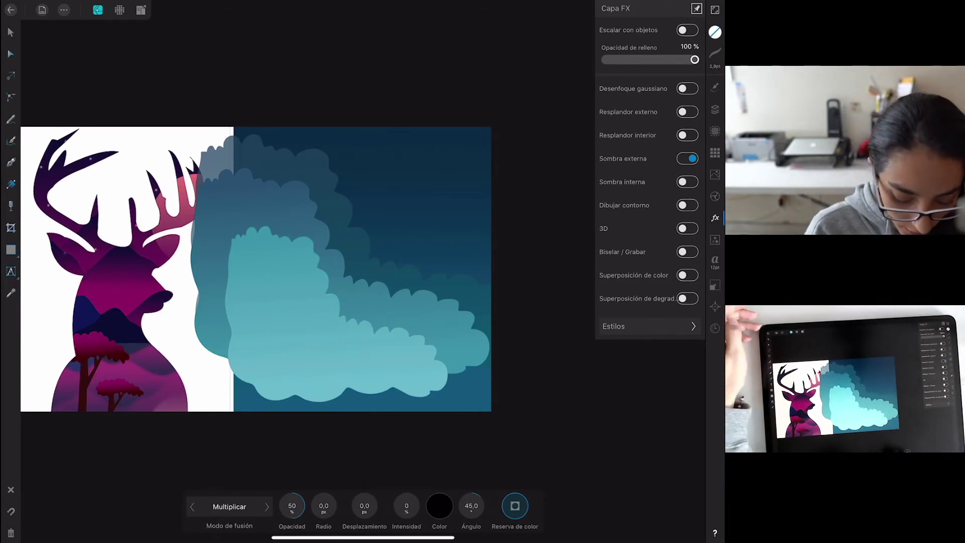
pyautogui.moveTo(375, 343); pyautogui.dragTo(388, 349)
pyautogui.moveTo(324, 505); pyautogui.dragTo(323, 500)
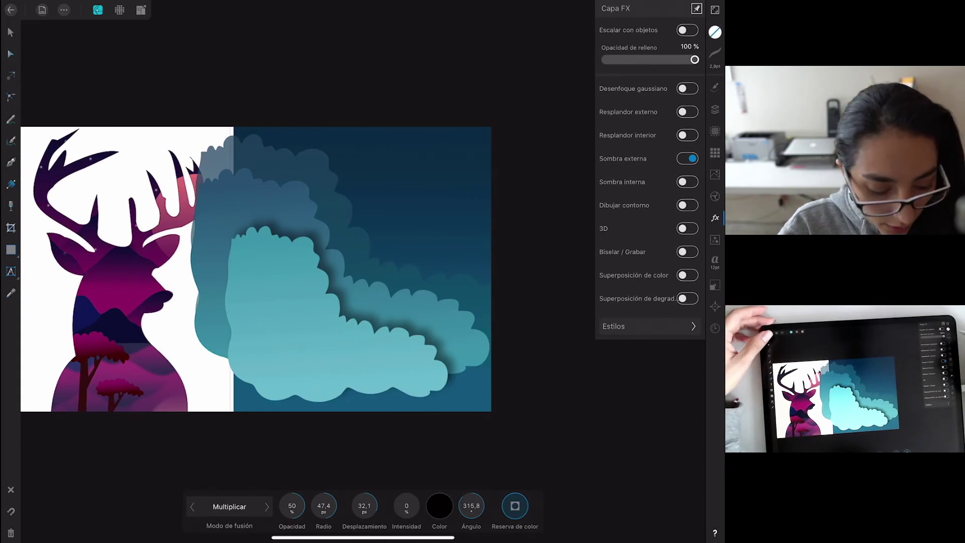
# Add a drop shadow to the larger middle cloud.
pyautogui.click(11, 32)
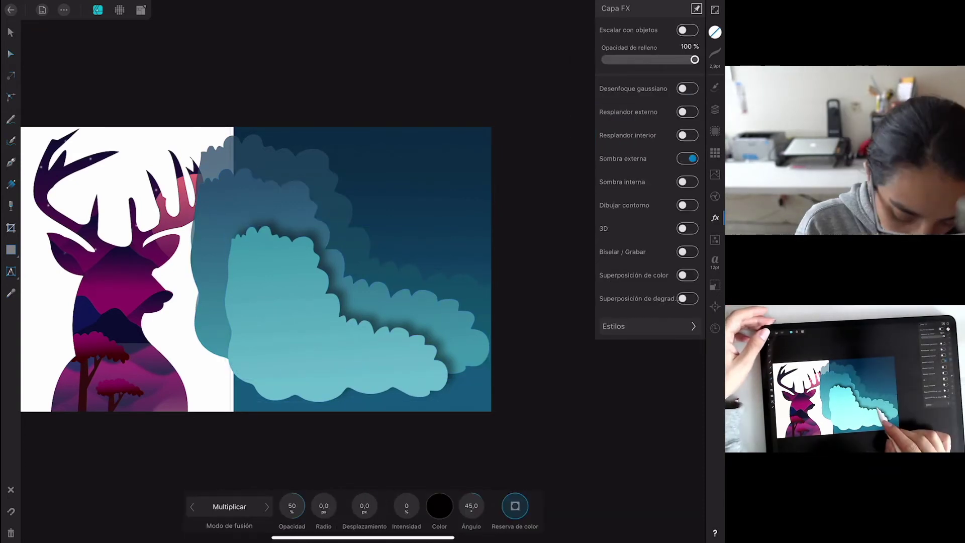
pyautogui.click(282, 191)
pyautogui.click(688, 112)
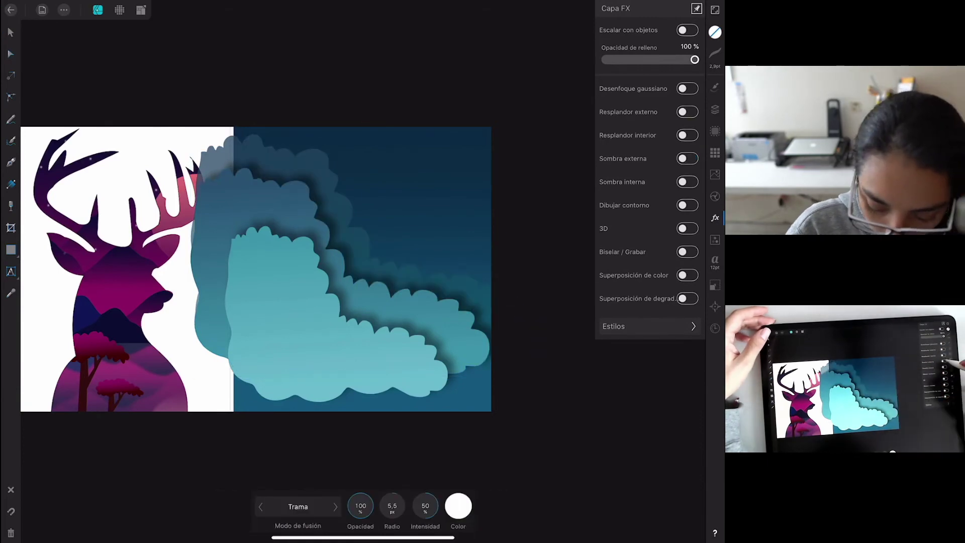
pyautogui.click(687, 158)
pyautogui.click(688, 112)
pyautogui.click(714, 218)
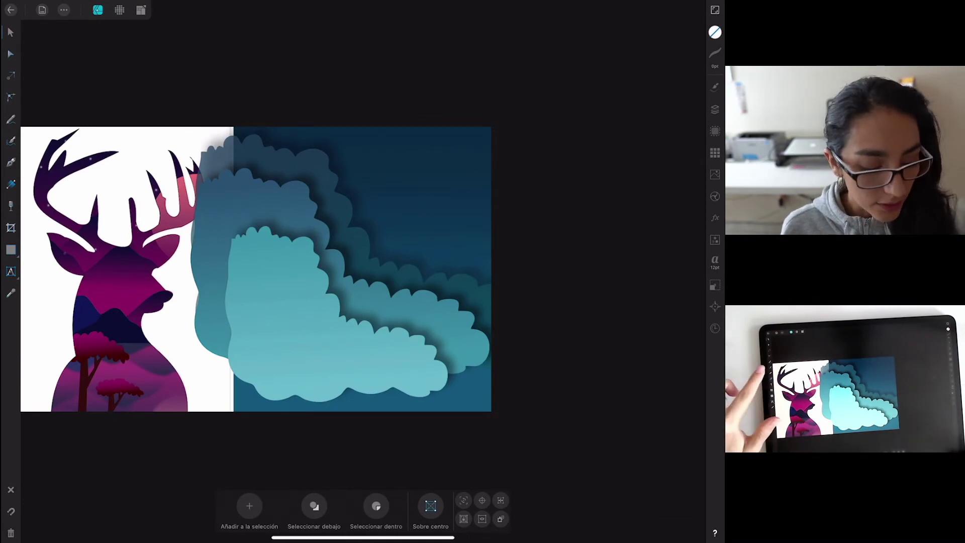
# Set the pen tool's stroke colour to black.
pyautogui.click(10, 162)
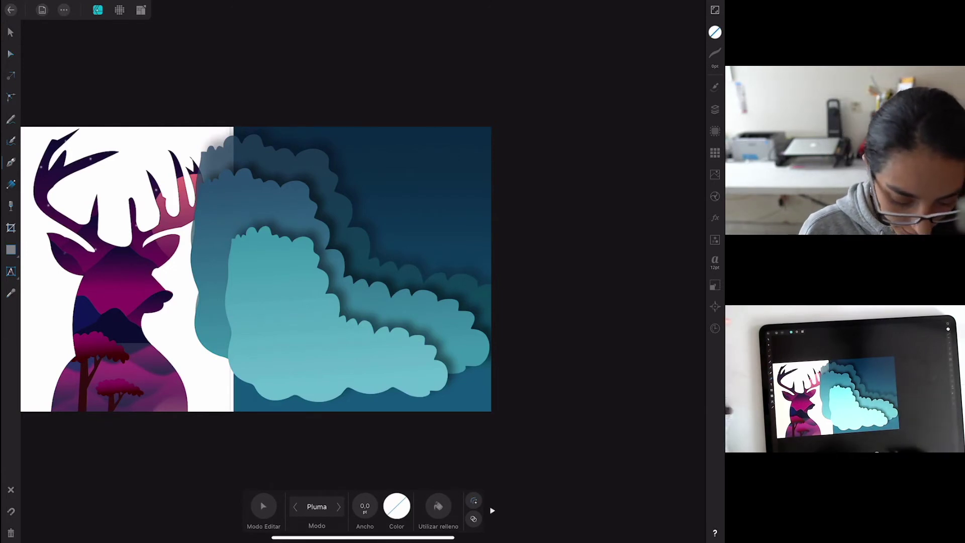
pyautogui.click(715, 32)
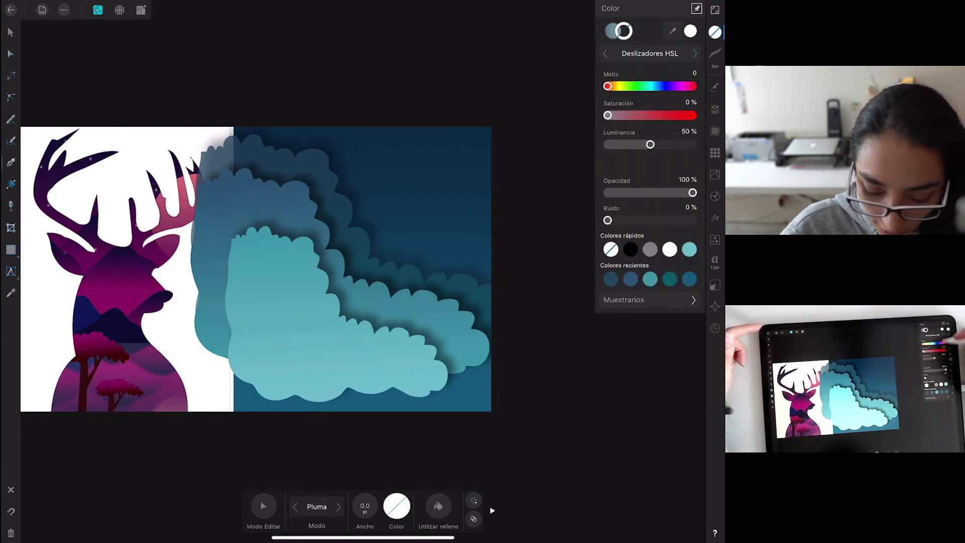
pyautogui.click(631, 250)
pyautogui.click(714, 32)
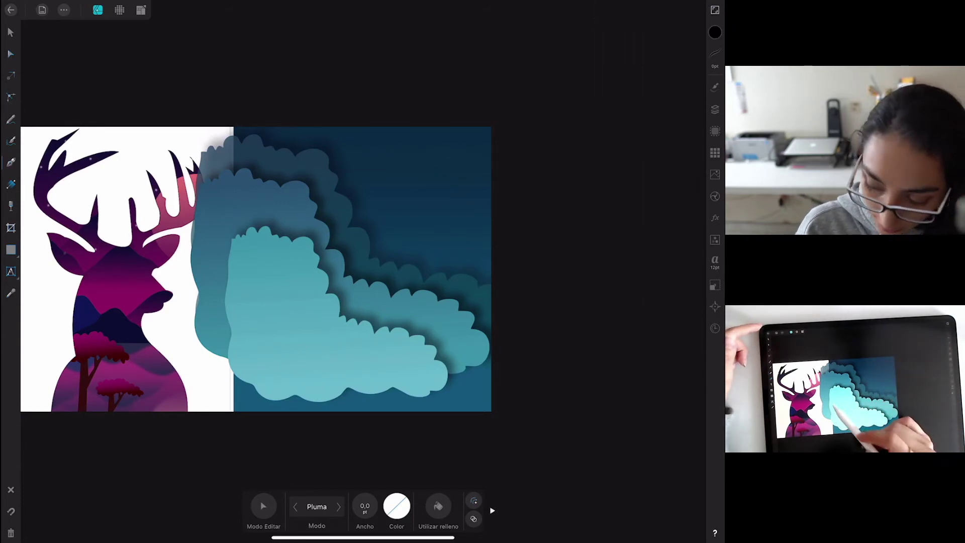
# Draw a closed jagged mountain outline with two peaks across the front cloud.
pyautogui.click(220, 341)
pyautogui.click(256, 299)
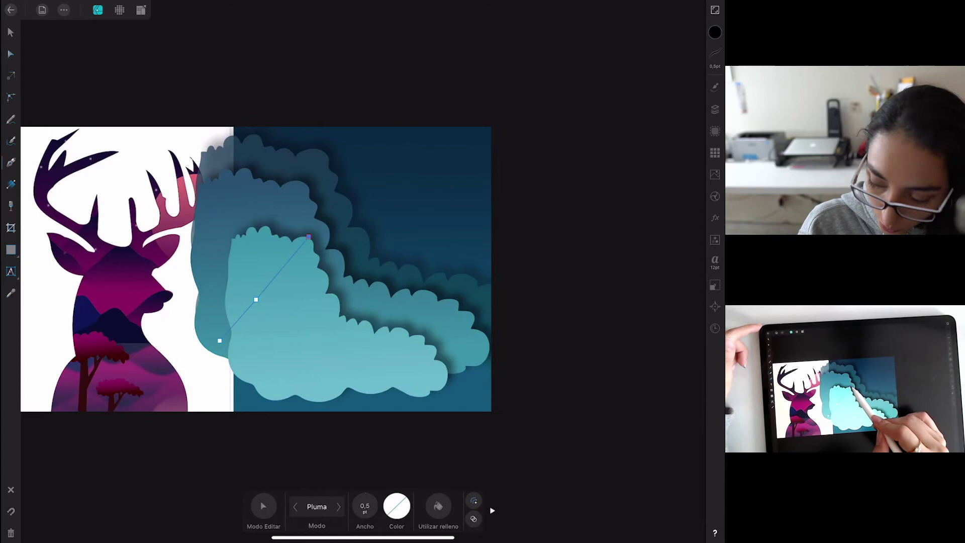
pyautogui.click(309, 236)
pyautogui.click(334, 282)
pyautogui.click(349, 274)
pyautogui.click(369, 293)
pyautogui.click(383, 313)
pyautogui.click(401, 274)
pyautogui.click(420, 305)
pyautogui.click(466, 333)
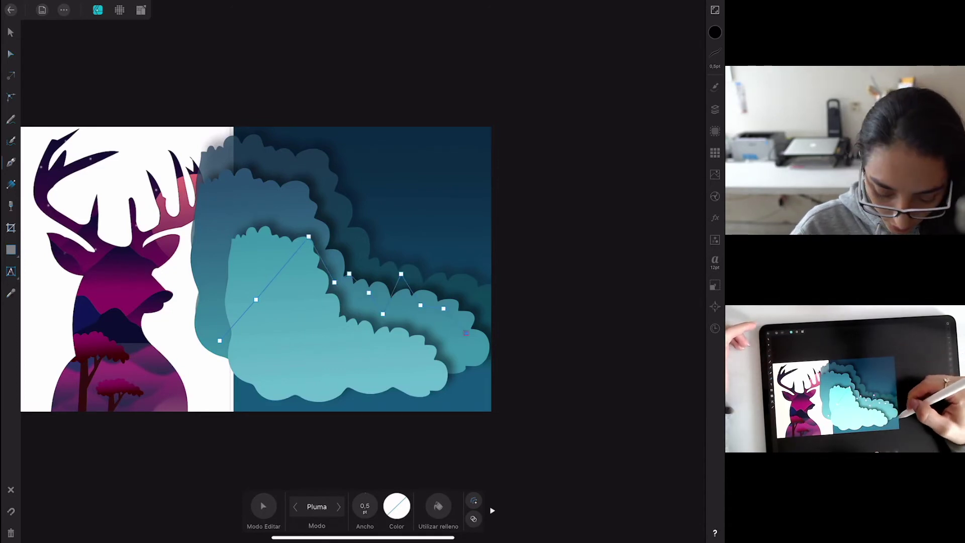
pyautogui.click(488, 365)
pyautogui.click(501, 387)
pyautogui.click(220, 394)
pyautogui.click(219, 341)
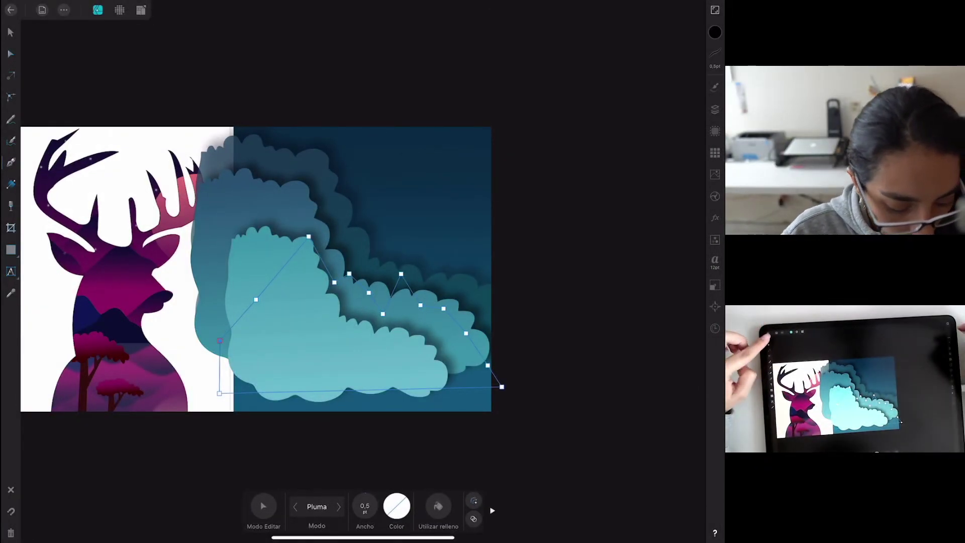
pyautogui.click(11, 32)
pyautogui.click(715, 32)
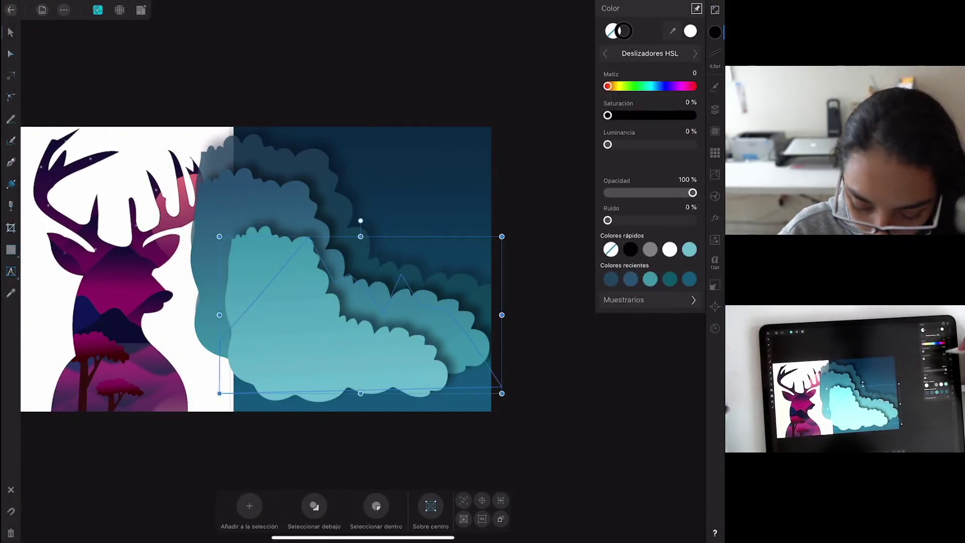
# Fill the mountain with a dark slate blue swatch and fine-tune its saturation.
pyautogui.click(650, 249)
pyautogui.click(612, 31)
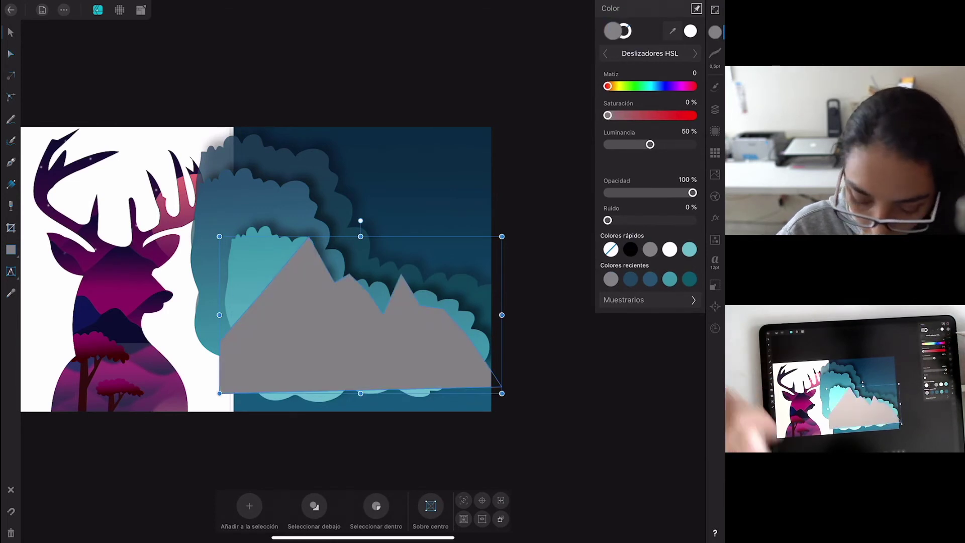
pyautogui.moveTo(607, 86); pyautogui.dragTo(670, 86)
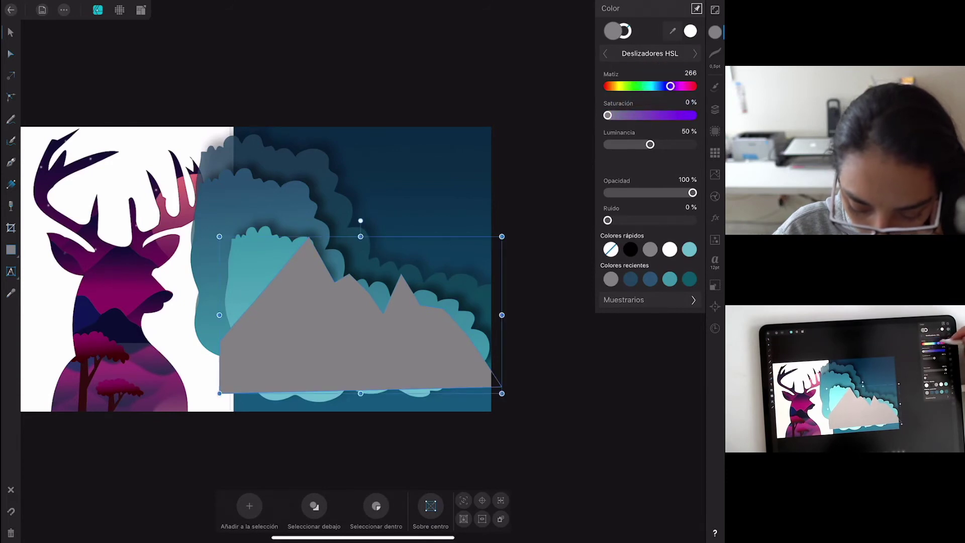
pyautogui.click(648, 300)
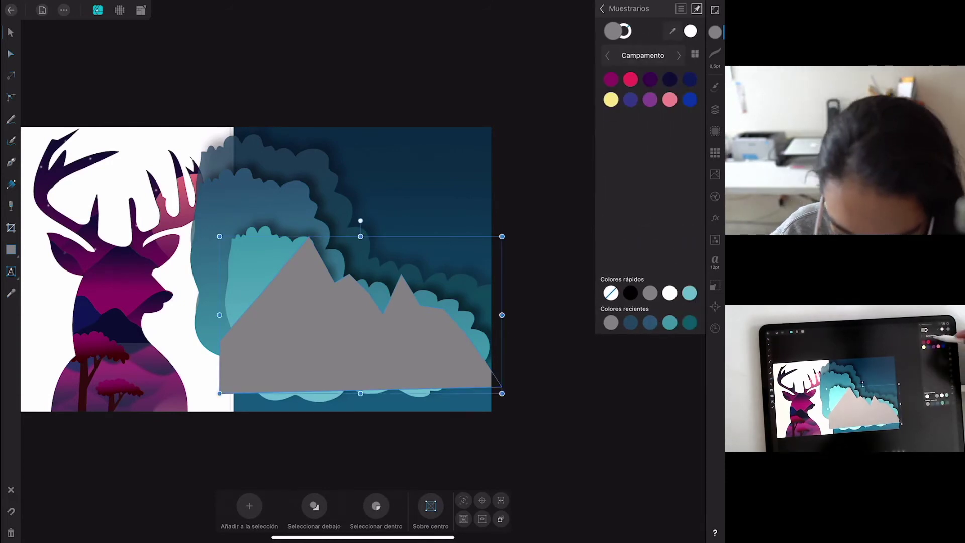
pyautogui.click(650, 322)
pyautogui.click(602, 8)
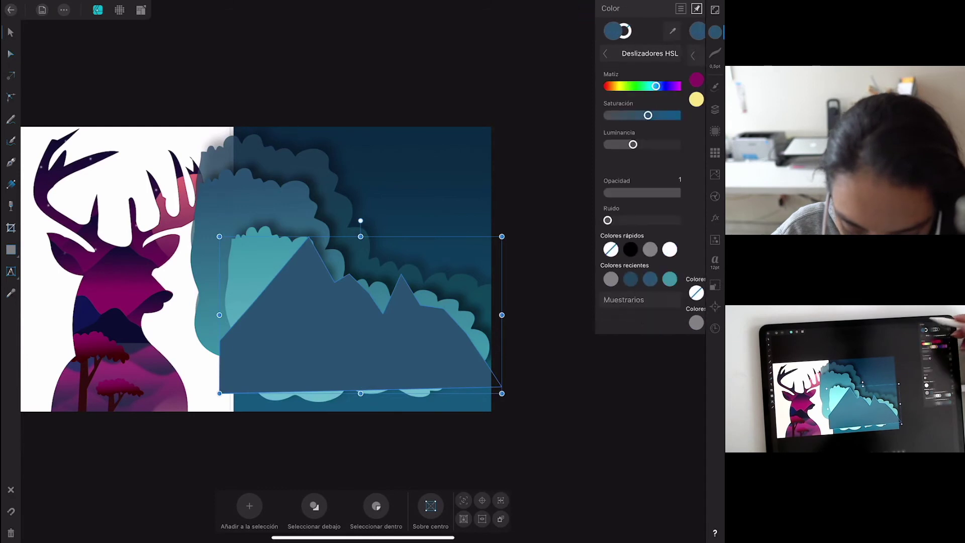
pyautogui.moveTo(648, 116); pyautogui.dragTo(654, 115)
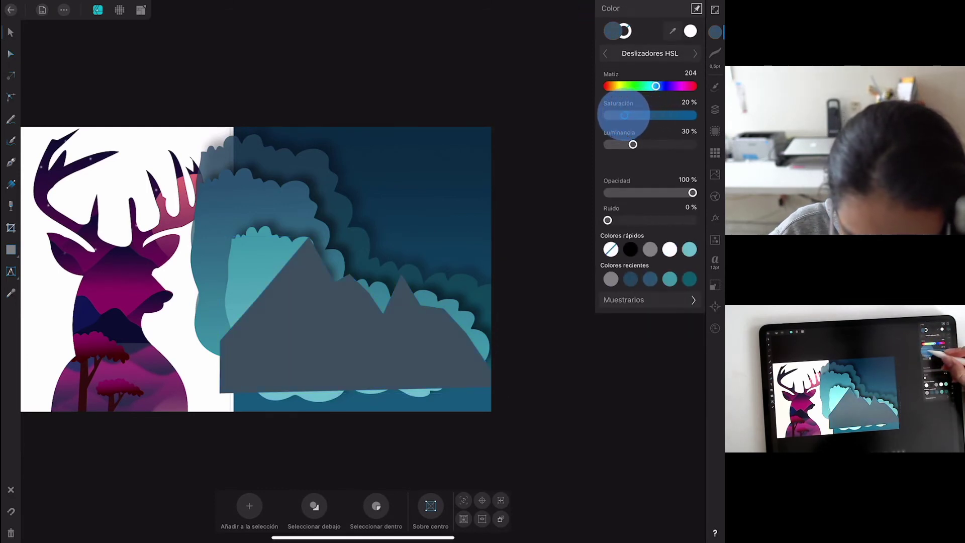
pyautogui.moveTo(626, 115); pyautogui.dragTo(626, 115)
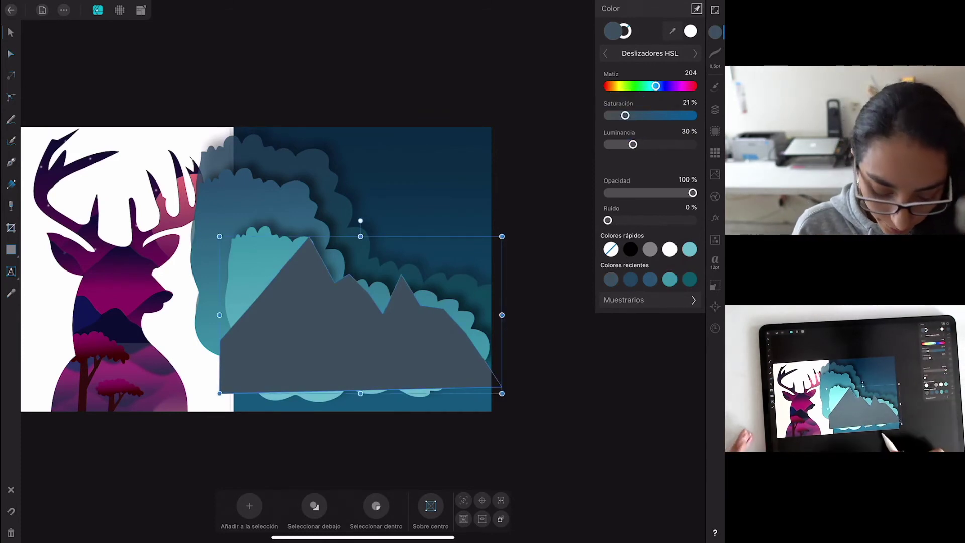
# Stretch the mountain wider toward the bottom right and left, then deselect it.
pyautogui.moveTo(502, 393); pyautogui.dragTo(515, 401)
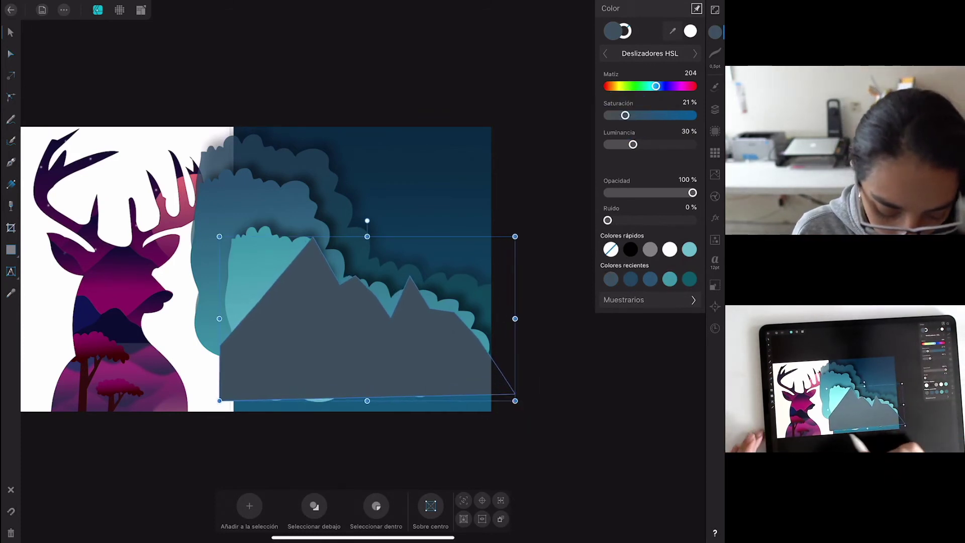
pyautogui.moveTo(219, 401); pyautogui.dragTo(215, 401)
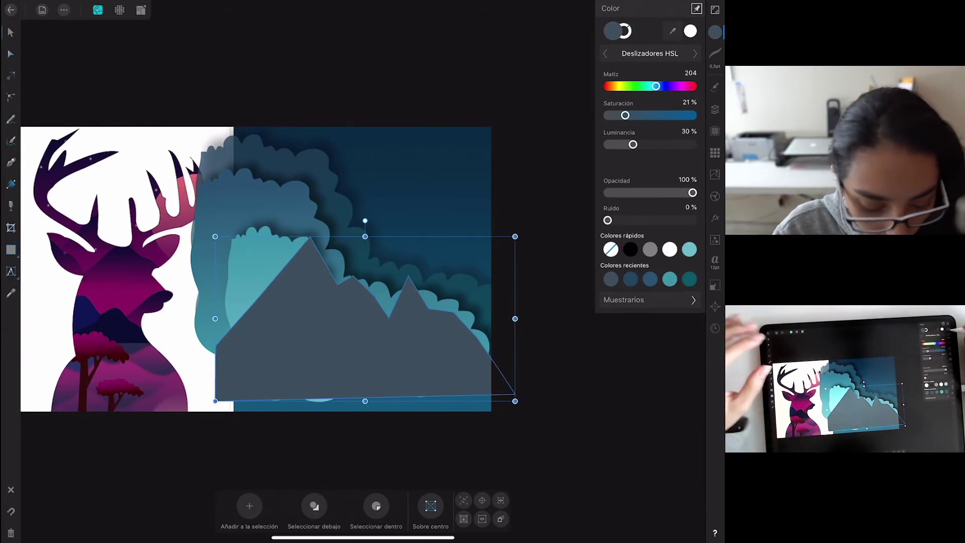
pyautogui.click(714, 31)
pyautogui.click(715, 110)
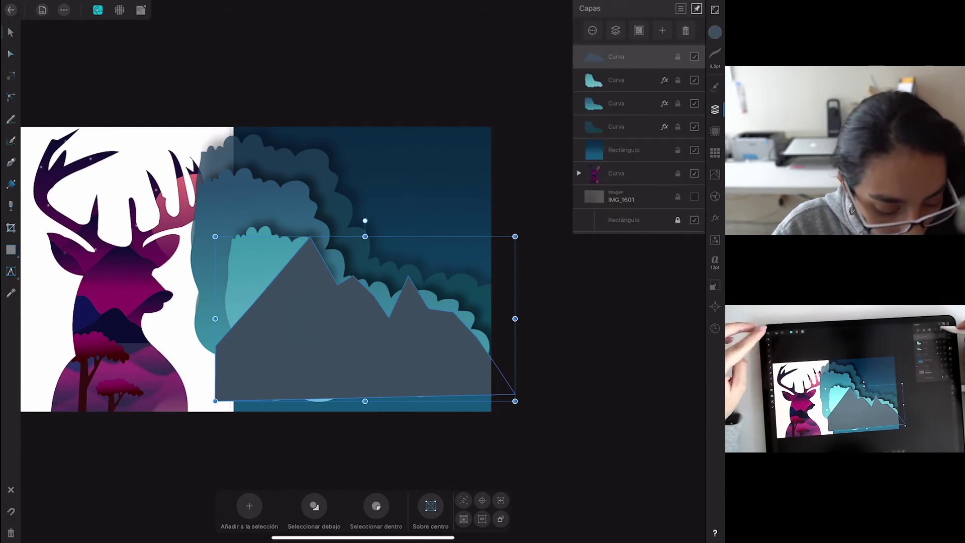
pyautogui.click(11, 162)
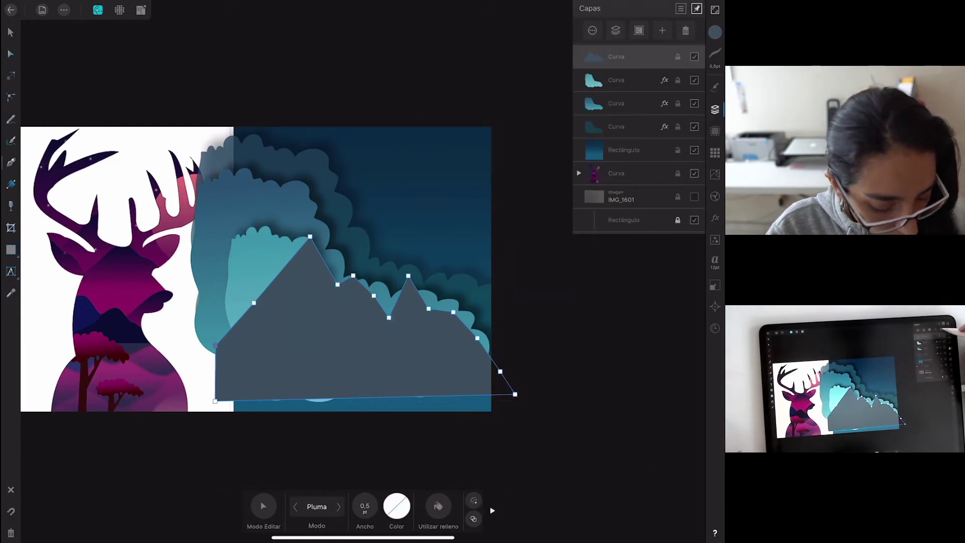
pyautogui.press('Escape')
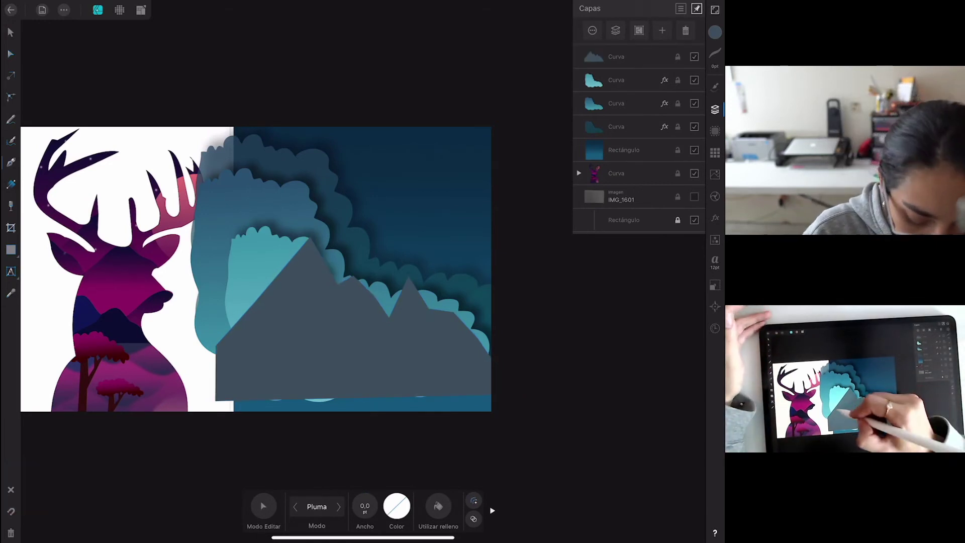
# Pen-draw an angular shadow shape along the mountain's left slope up to the peak.
pyautogui.click(240, 320)
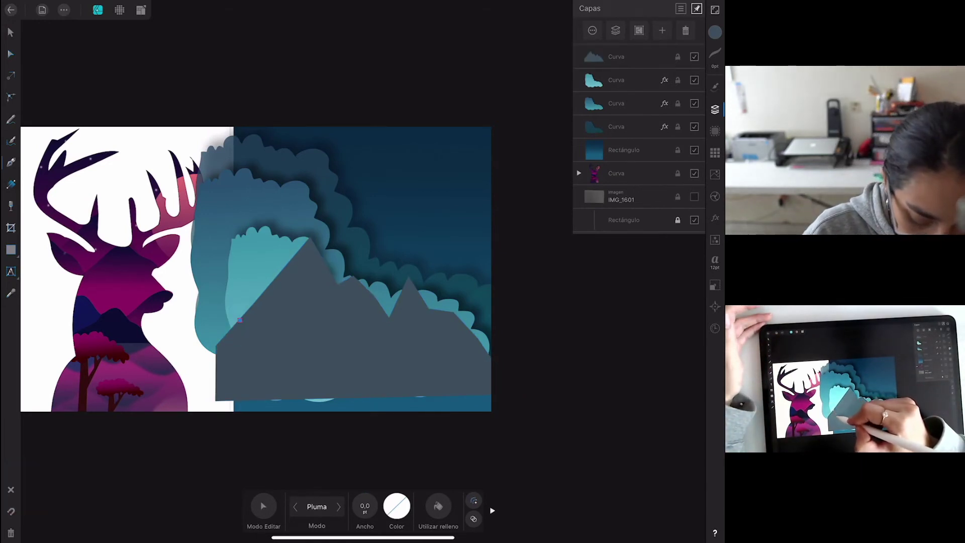
pyautogui.moveTo(249, 367); pyautogui.dragTo(259, 353)
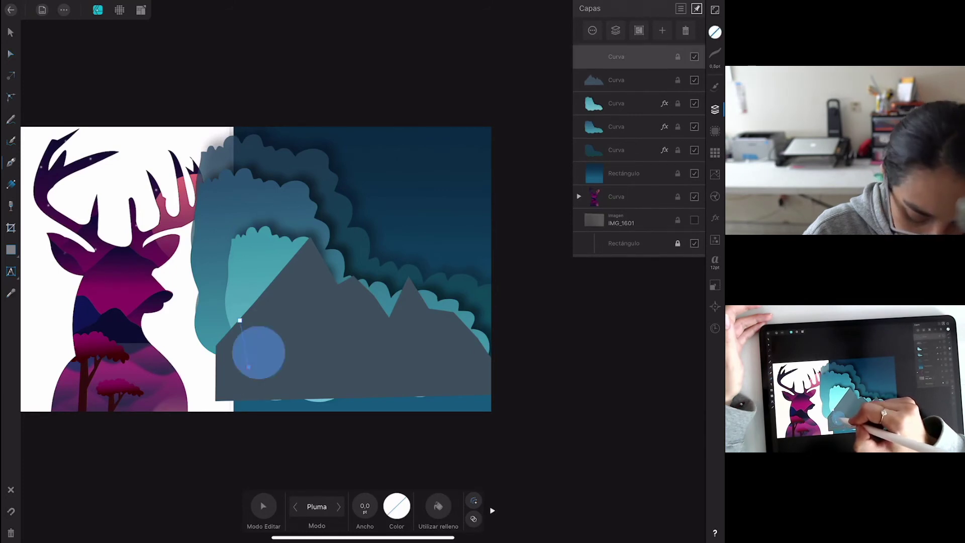
pyautogui.moveTo(257, 321); pyautogui.dragTo(269, 320)
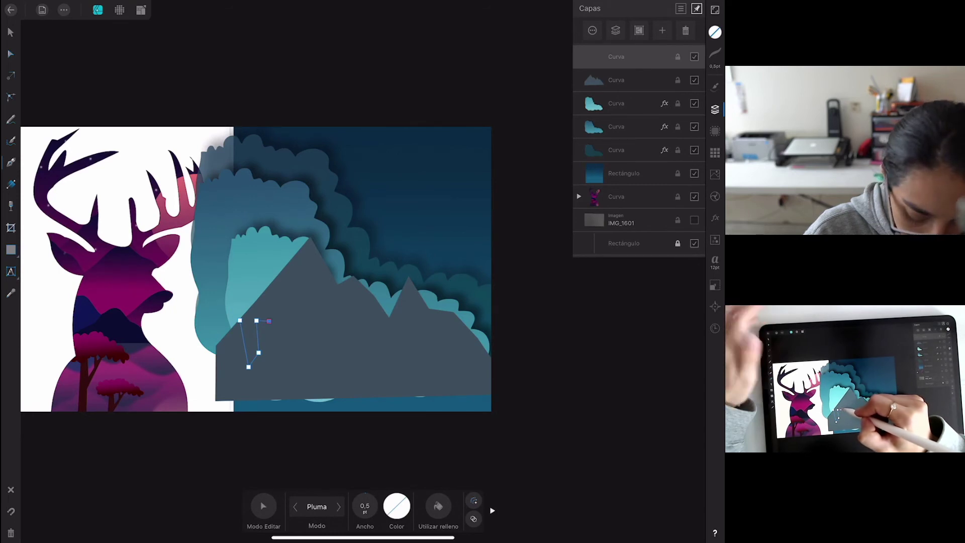
pyautogui.hotkey('ctrl', 'z')
pyautogui.click(276, 298)
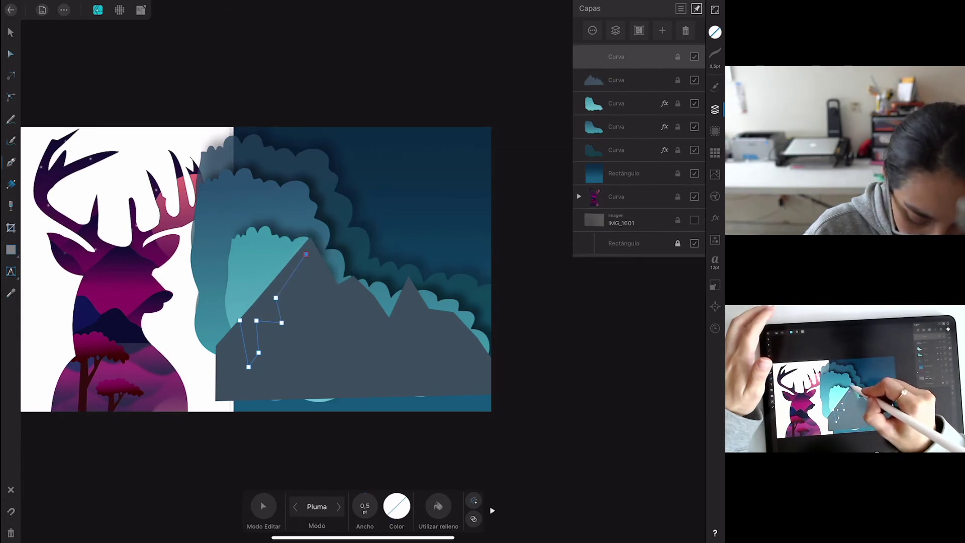
pyautogui.click(312, 224)
pyautogui.click(232, 289)
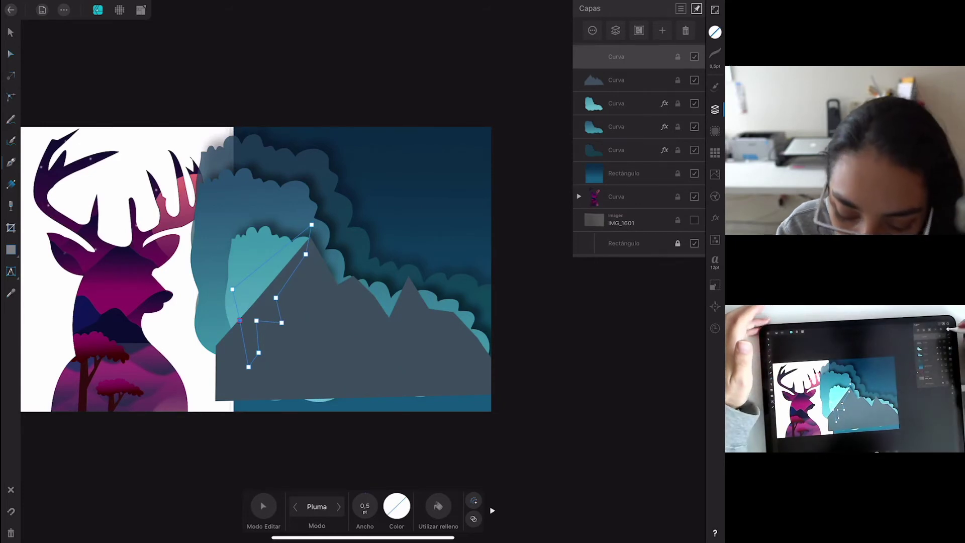
# Fill the shadow with the mountain colour at 24% luminance and clip it inside the mountain.
pyautogui.click(715, 32)
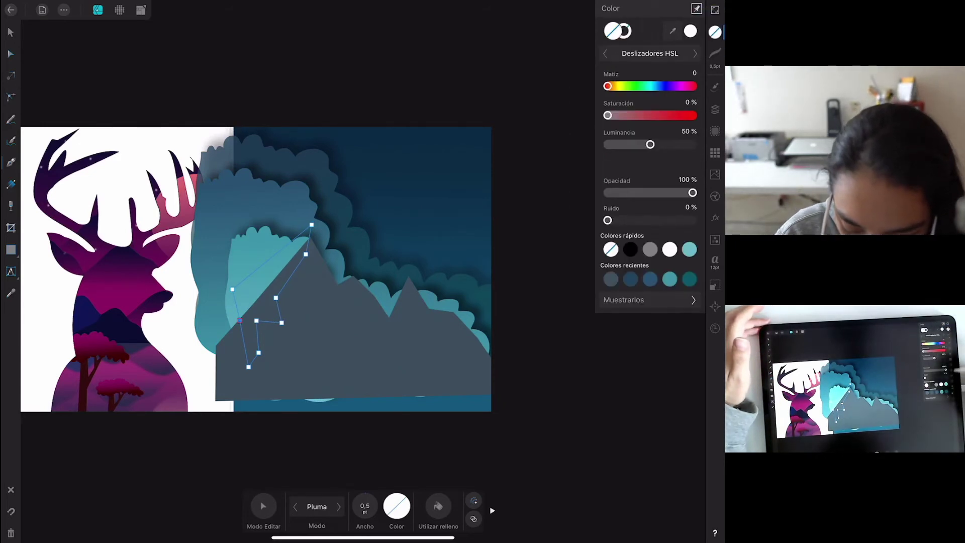
pyautogui.click(611, 279)
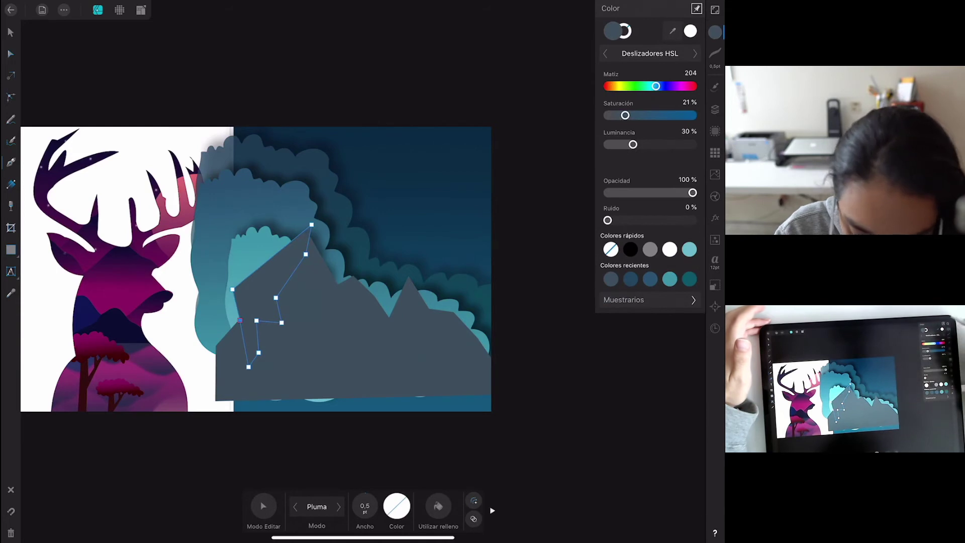
pyautogui.click(625, 115)
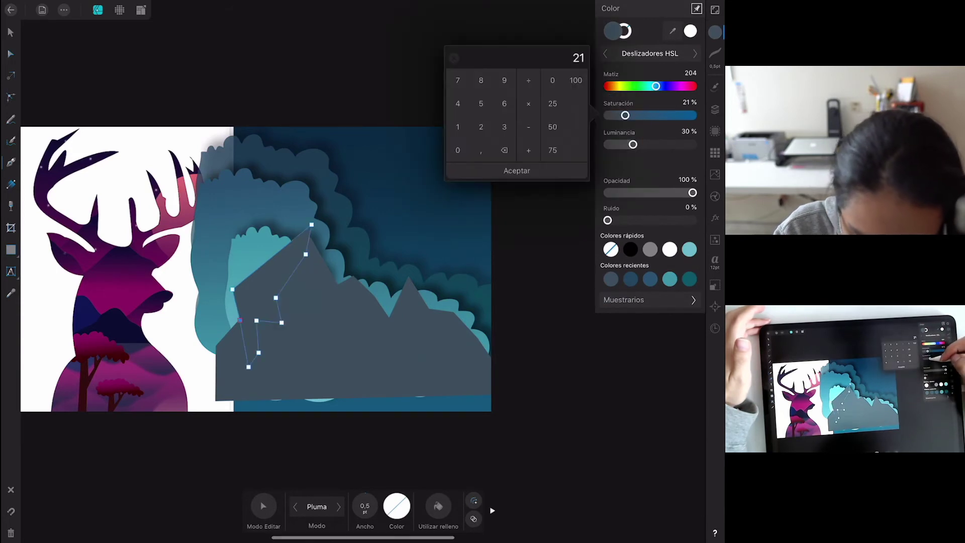
pyautogui.click(633, 145)
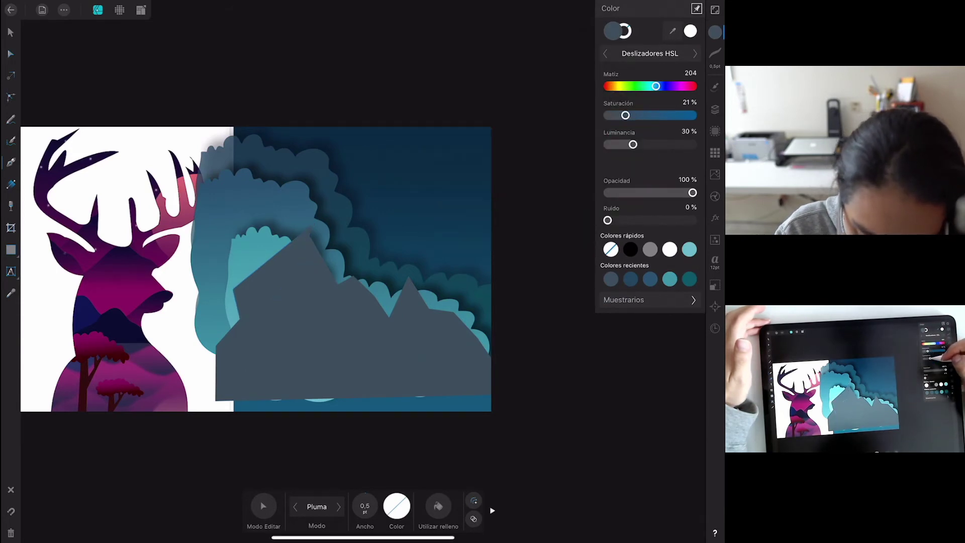
pyautogui.moveTo(633, 145); pyautogui.dragTo(627, 145)
pyautogui.click(715, 110)
pyautogui.moveTo(636, 57); pyautogui.dragTo(635, 82)
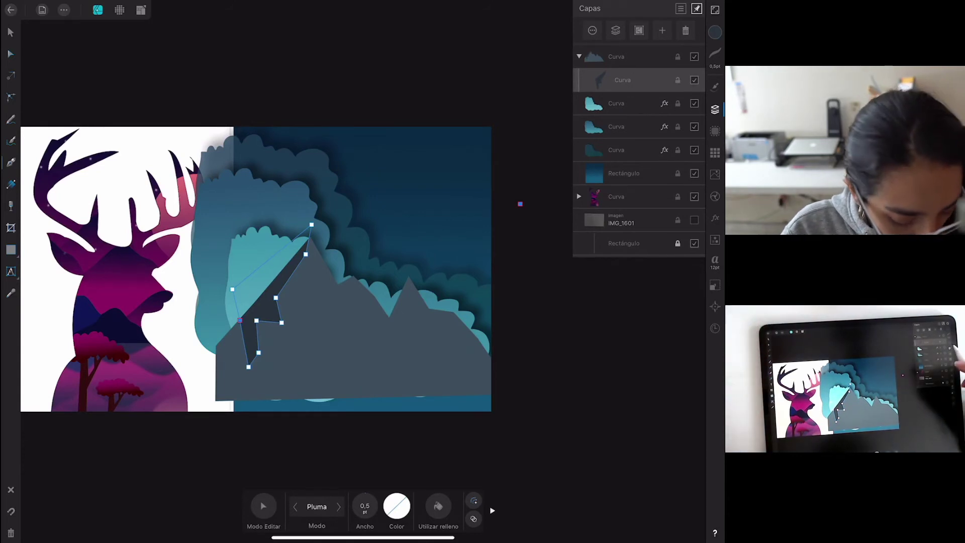
pyautogui.click(617, 56)
# Pen-draw a facet shape just below the main mountain peak.
pyautogui.click(603, 402)
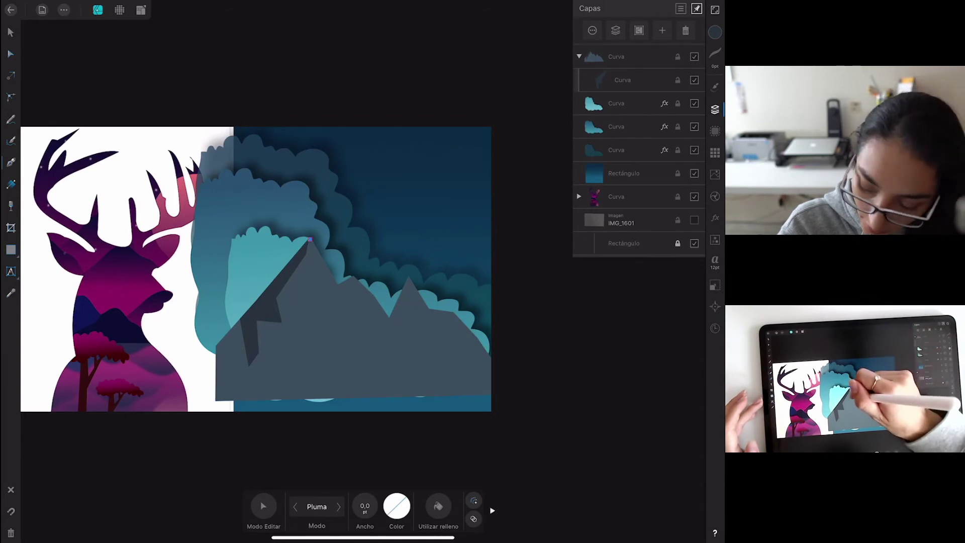
pyautogui.moveTo(310, 239); pyautogui.dragTo(307, 273)
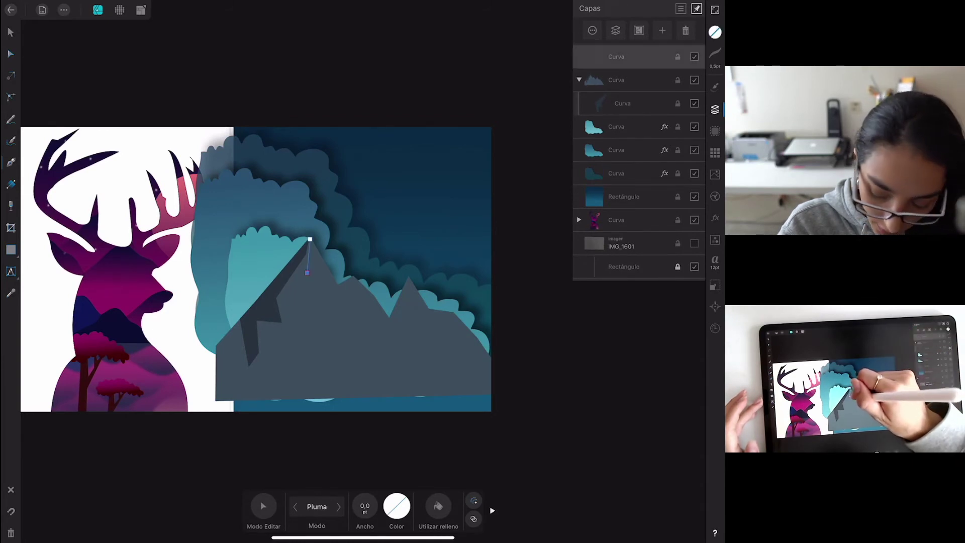
pyautogui.moveTo(308, 273); pyautogui.dragTo(322, 291)
pyautogui.click(341, 276)
pyautogui.click(326, 236)
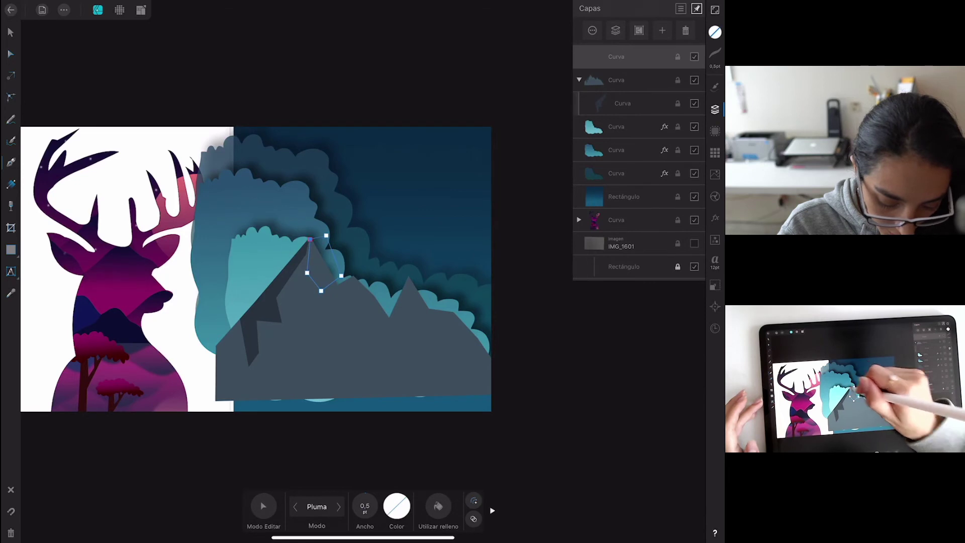
# Fill the facet grey at 43% luminance and clip it into the mountain Curva group.
pyautogui.click(715, 32)
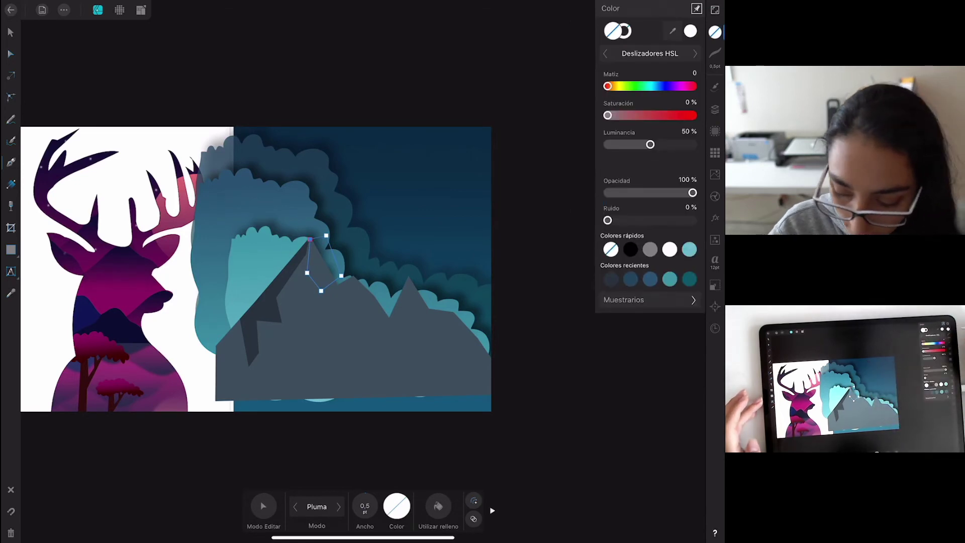
pyautogui.click(650, 249)
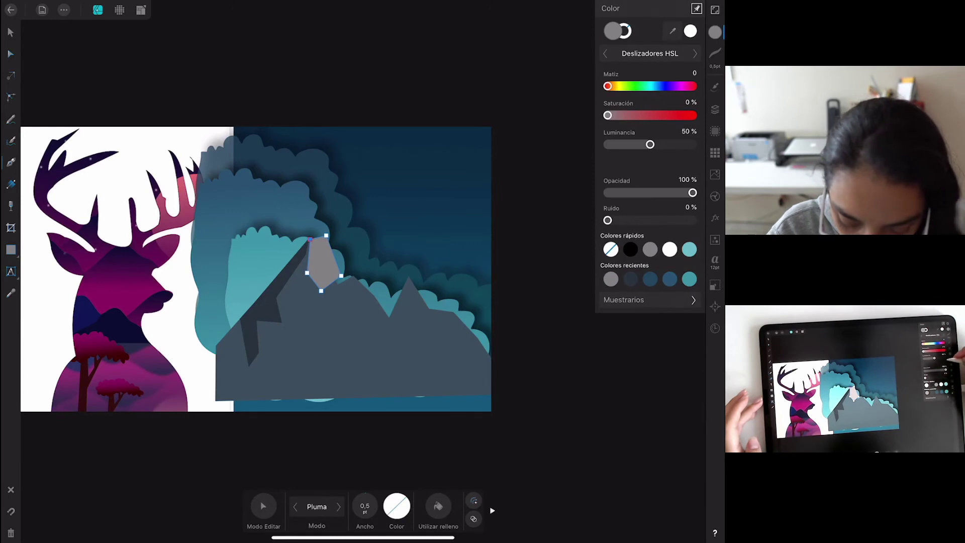
pyautogui.moveTo(650, 144); pyautogui.dragTo(642, 145)
pyautogui.click(715, 109)
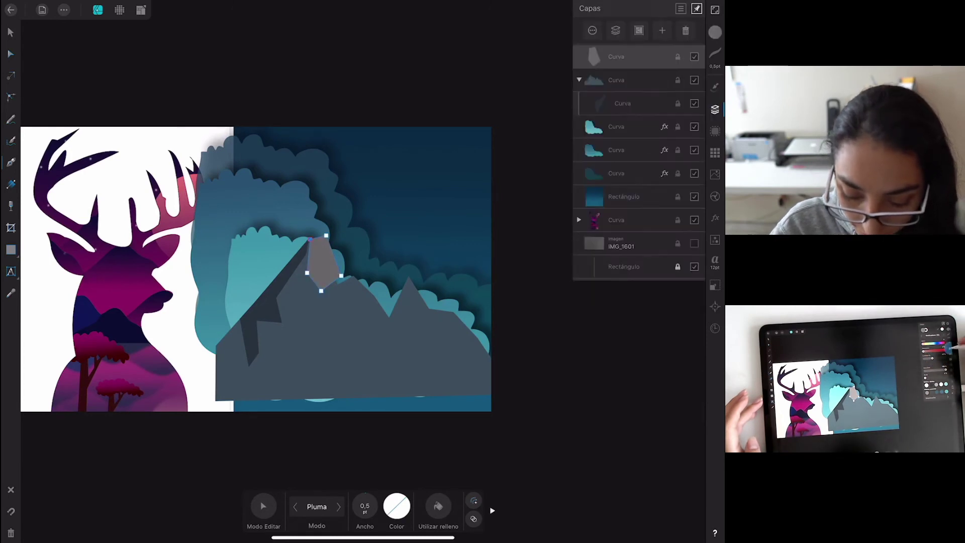
pyautogui.moveTo(635, 58); pyautogui.dragTo(635, 79)
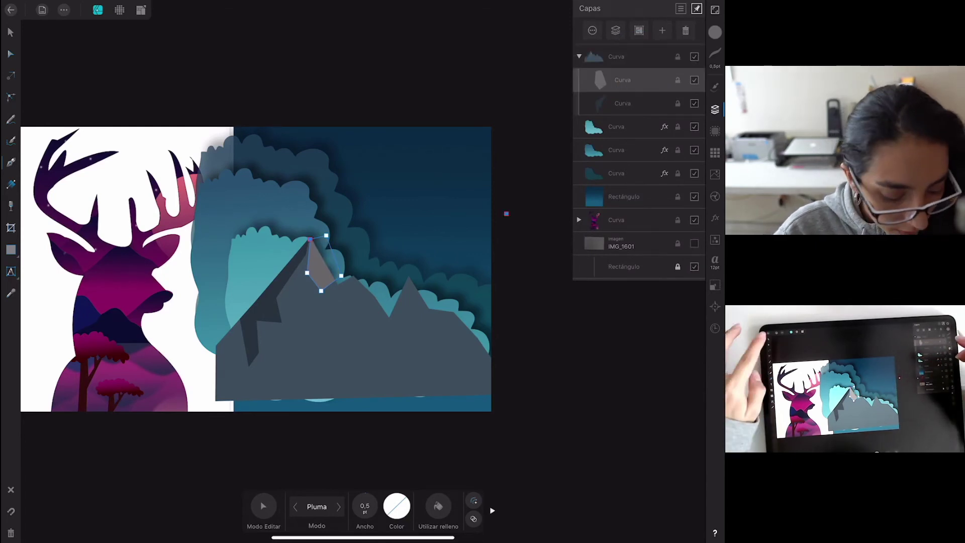
pyautogui.click(10, 53)
pyautogui.scroll(5, 361, 317)
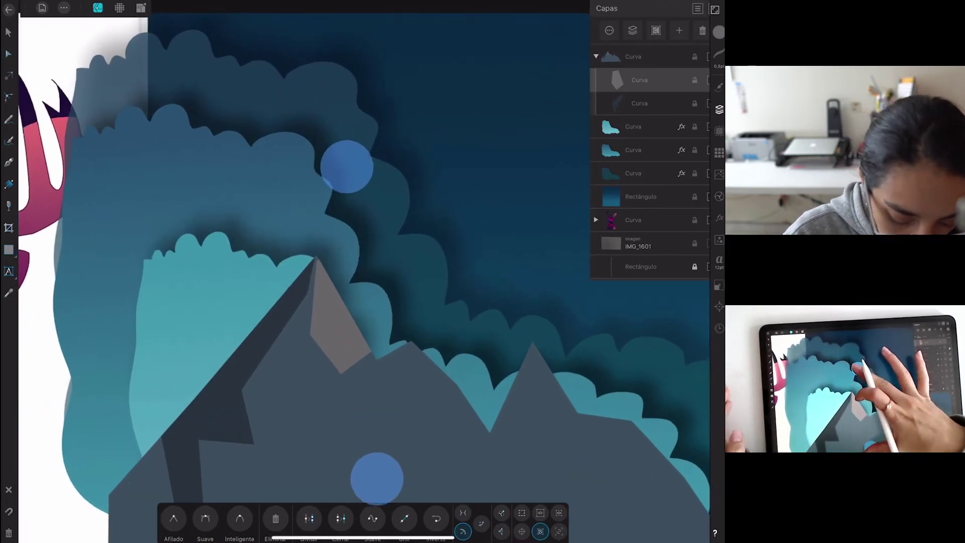
pyautogui.click(319, 245)
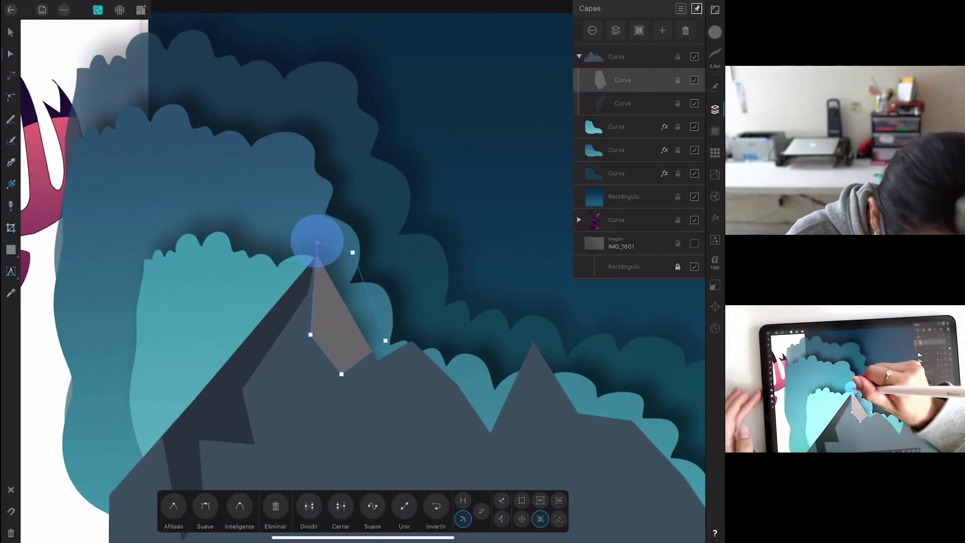
pyautogui.moveTo(310, 335); pyautogui.dragTo(308, 327)
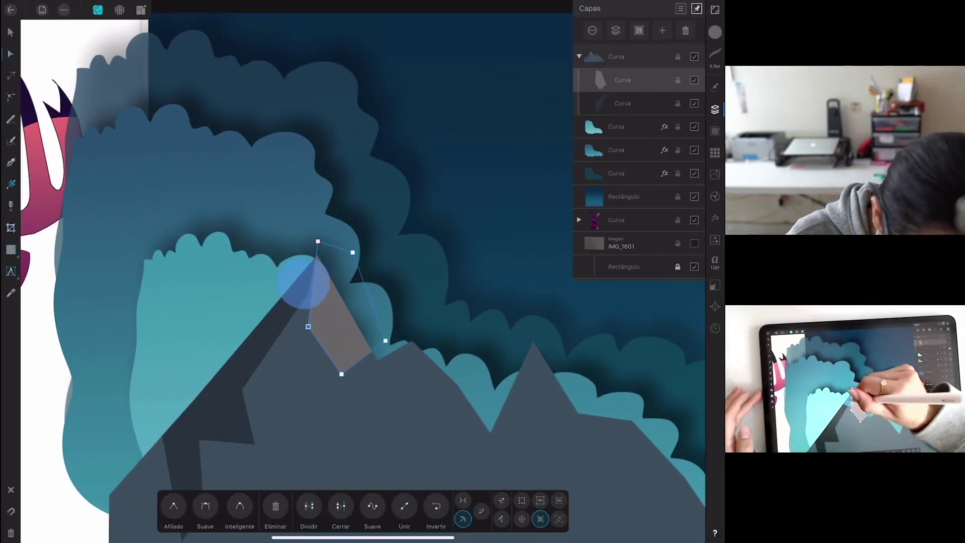
pyautogui.click(303, 281)
pyautogui.click(312, 295)
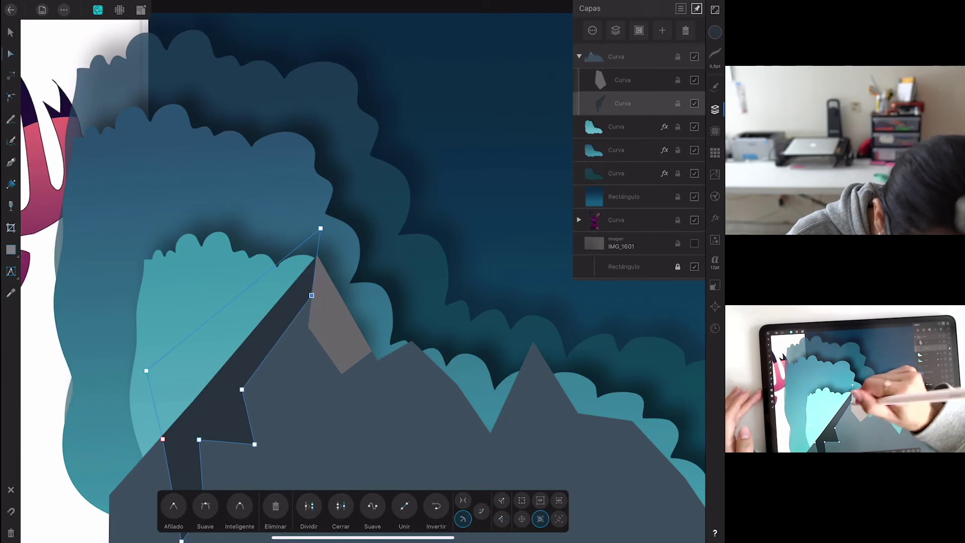
pyautogui.click(478, 151)
pyautogui.scroll(2, 490, 322)
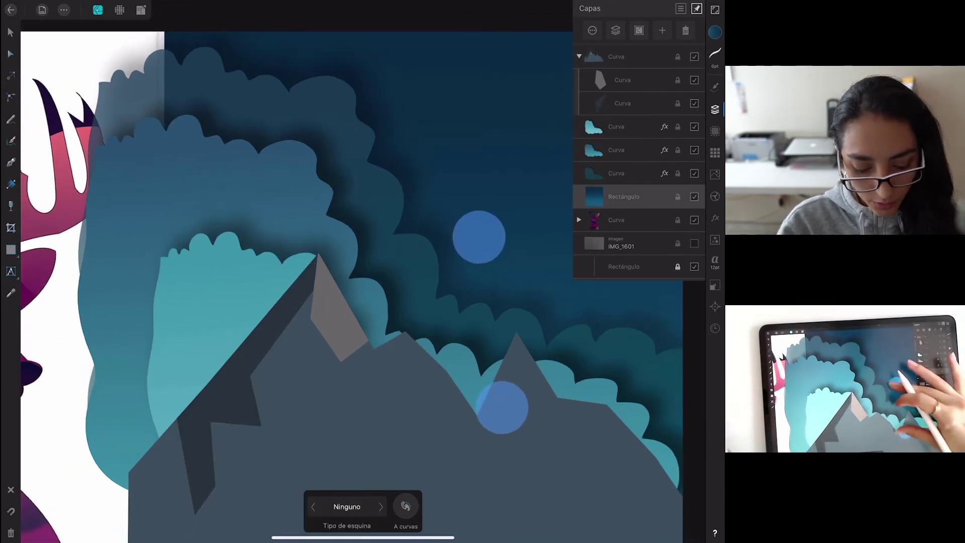
pyautogui.scroll(-5, 352, 261)
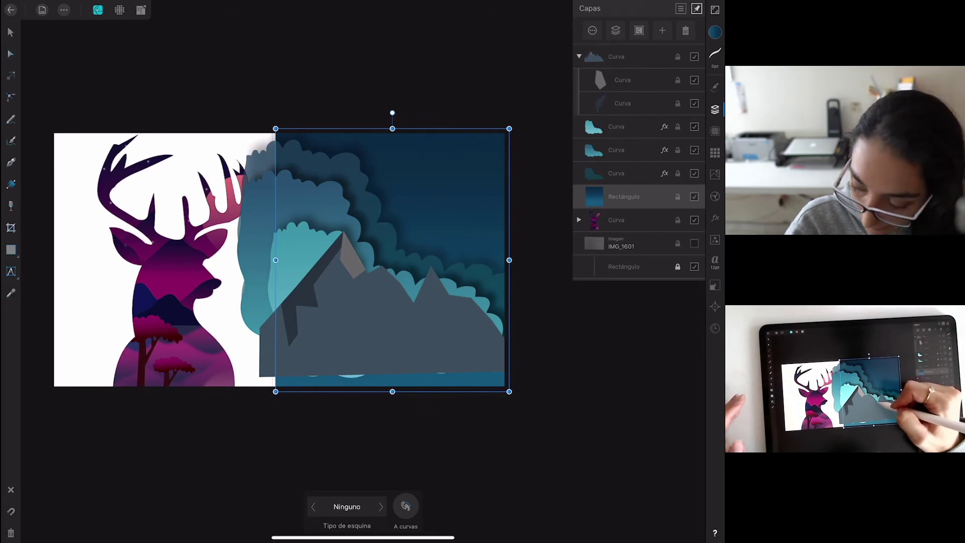
# Pen-draw a shadow facet on the left slope of the smaller right-hand peak.
pyautogui.click(10, 162)
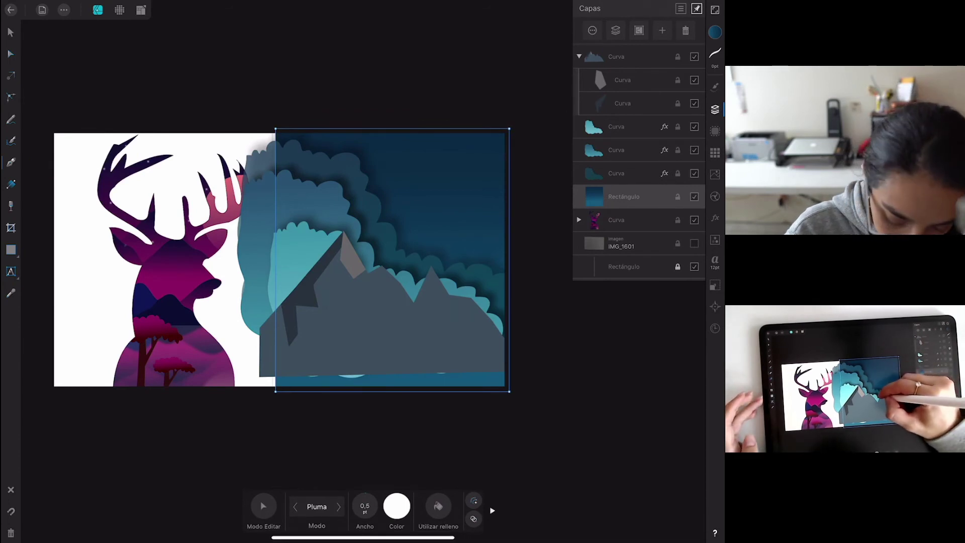
pyautogui.click(429, 291)
pyautogui.click(441, 309)
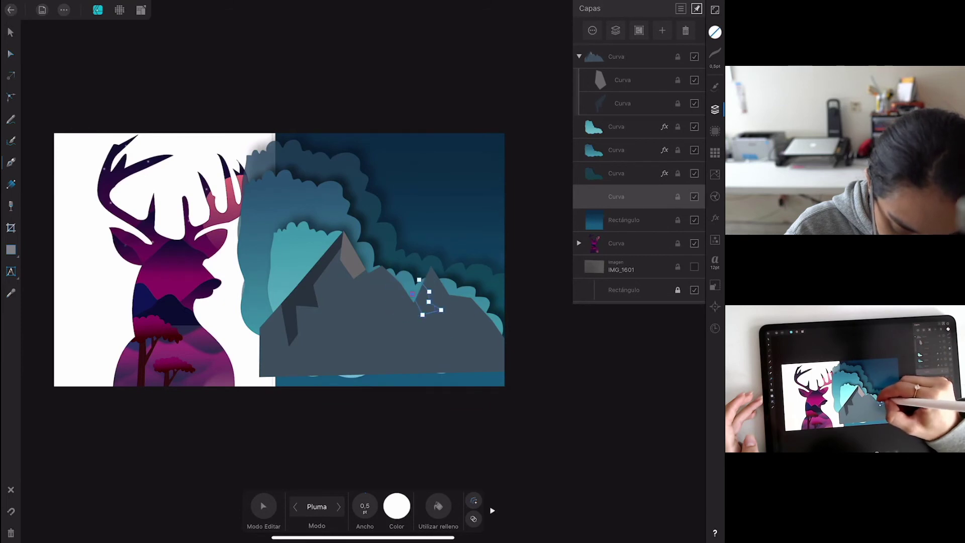
pyautogui.scroll(5, 412, 294)
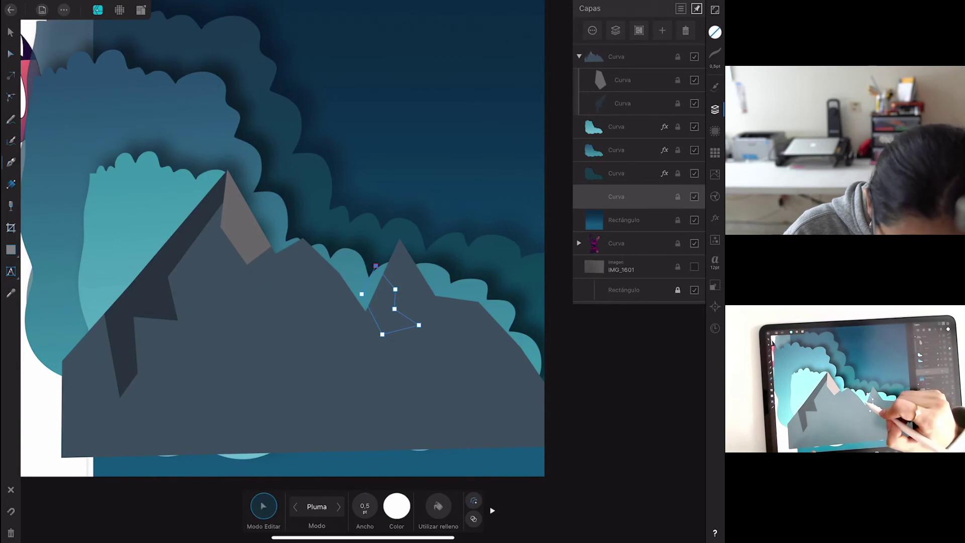
pyautogui.moveTo(362, 293); pyautogui.dragTo(358, 297)
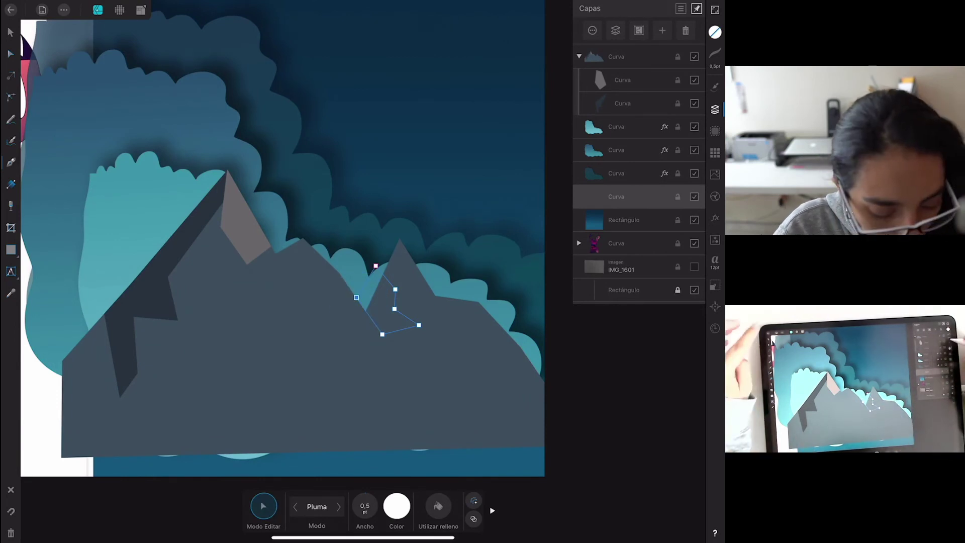
pyautogui.click(10, 32)
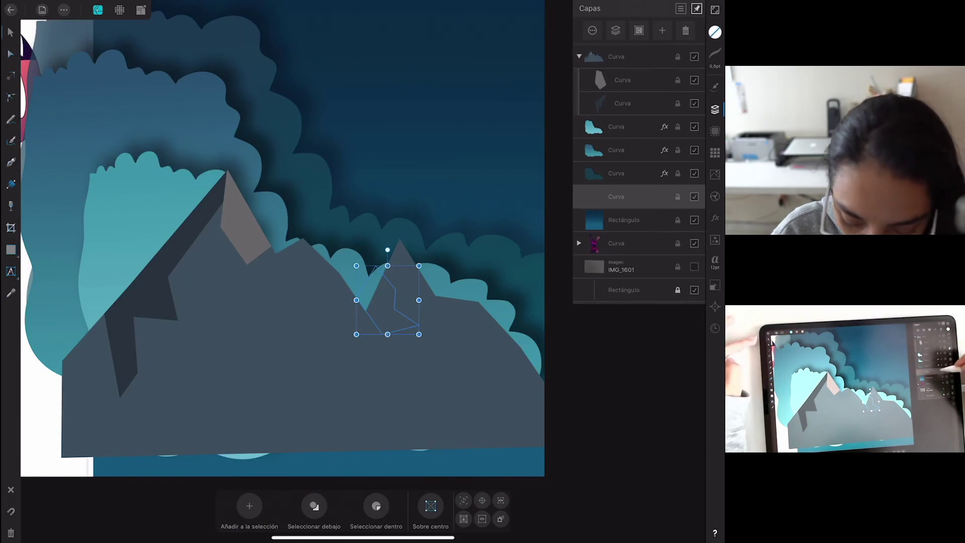
# Fill the peak shadow with eyedropper-sampled dark blue and move it into the mountain group.
pyautogui.click(715, 32)
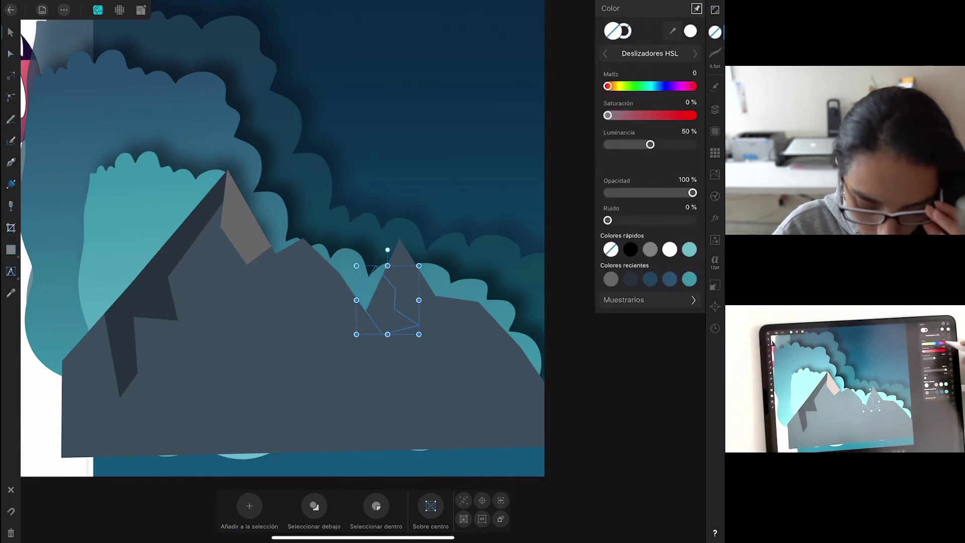
pyautogui.click(664, 35)
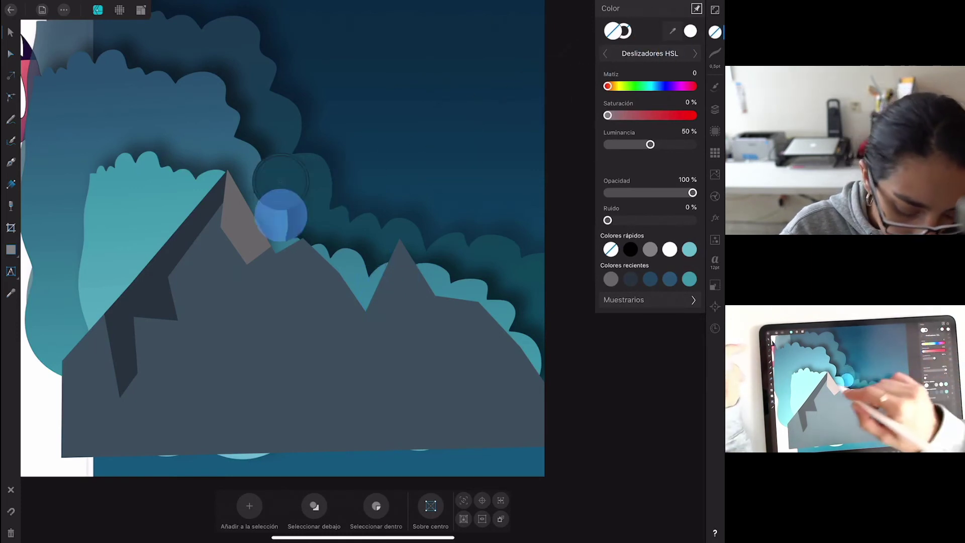
pyautogui.click(390, 301)
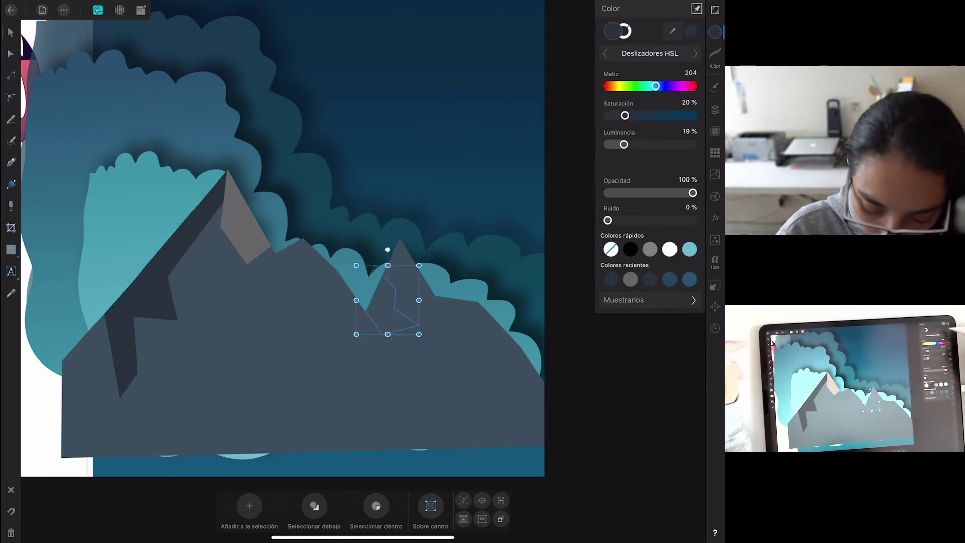
pyautogui.click(715, 110)
pyautogui.moveTo(632, 196); pyautogui.dragTo(638, 62)
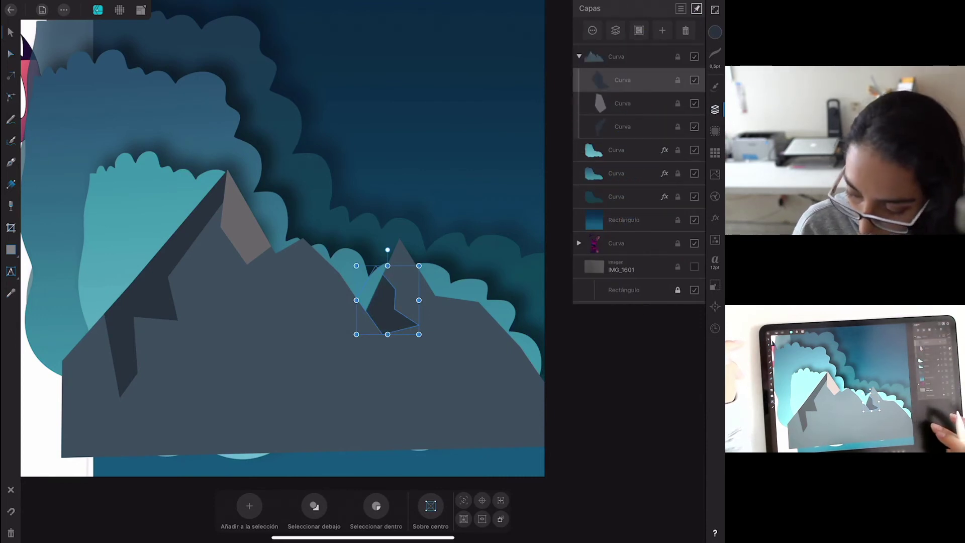
pyautogui.press('Escape')
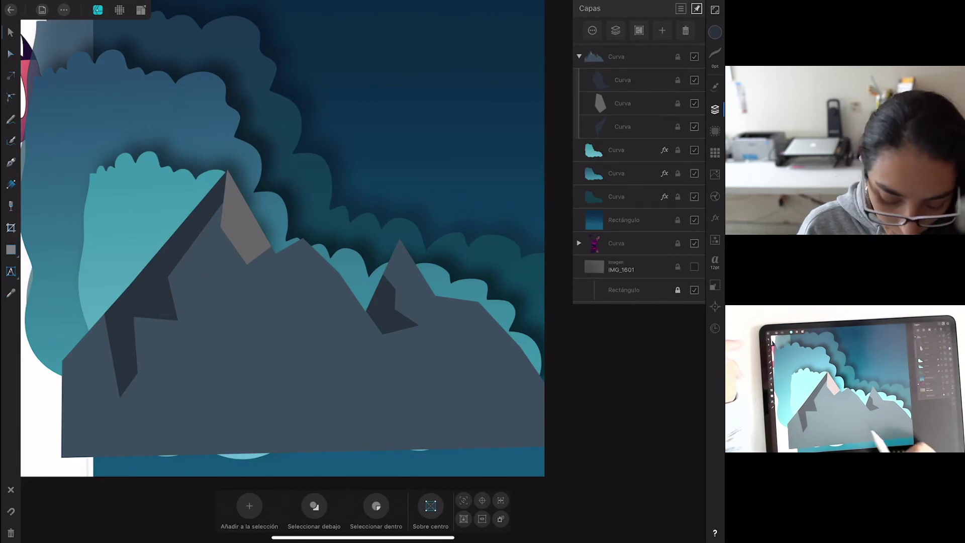
pyautogui.scroll(-3, 468, 332)
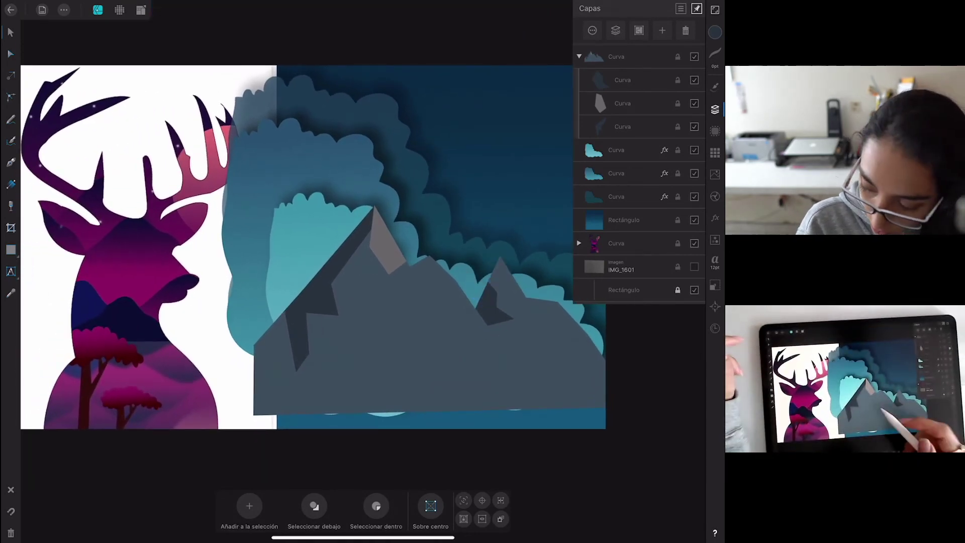
# Pen-draw a closed dark angular shard on the mountain's central face.
pyautogui.click(11, 163)
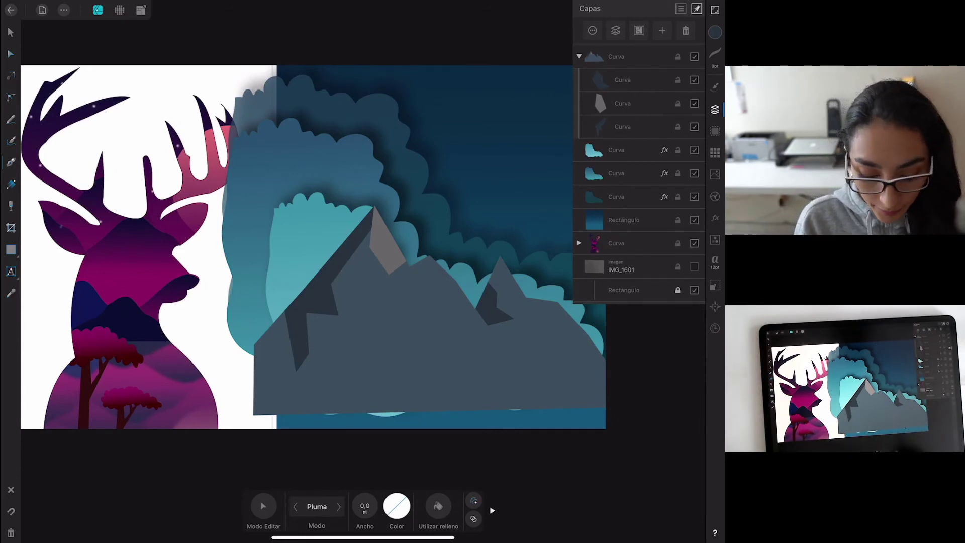
pyautogui.click(413, 299)
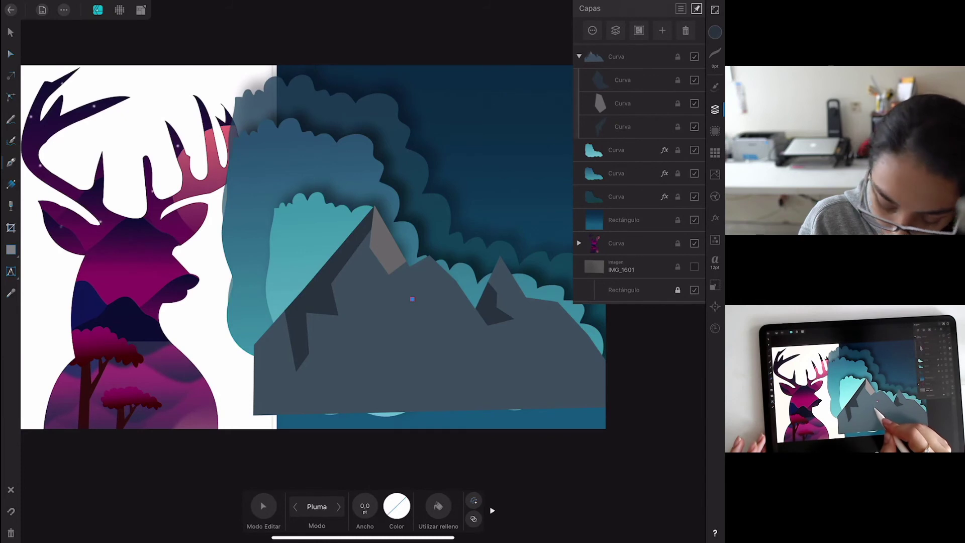
pyautogui.click(397, 325)
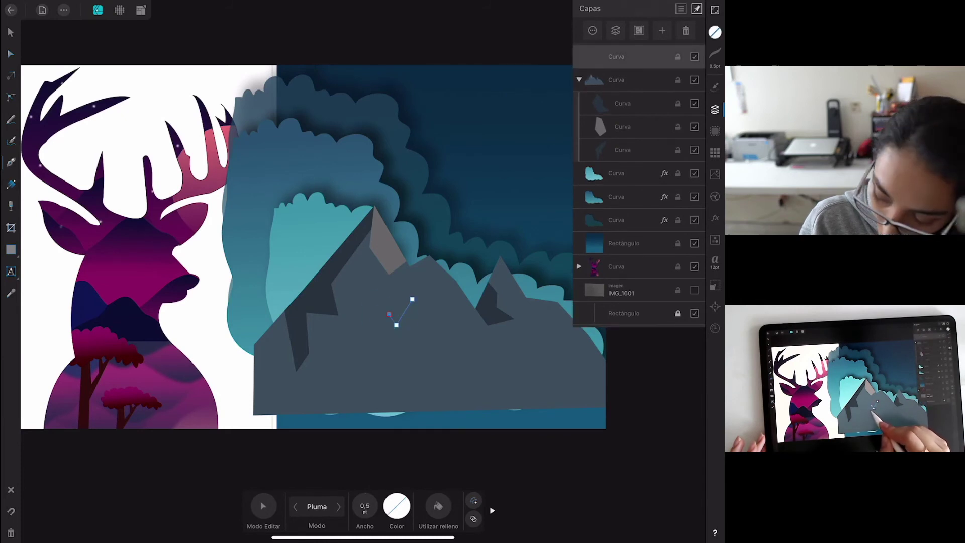
pyautogui.click(386, 340)
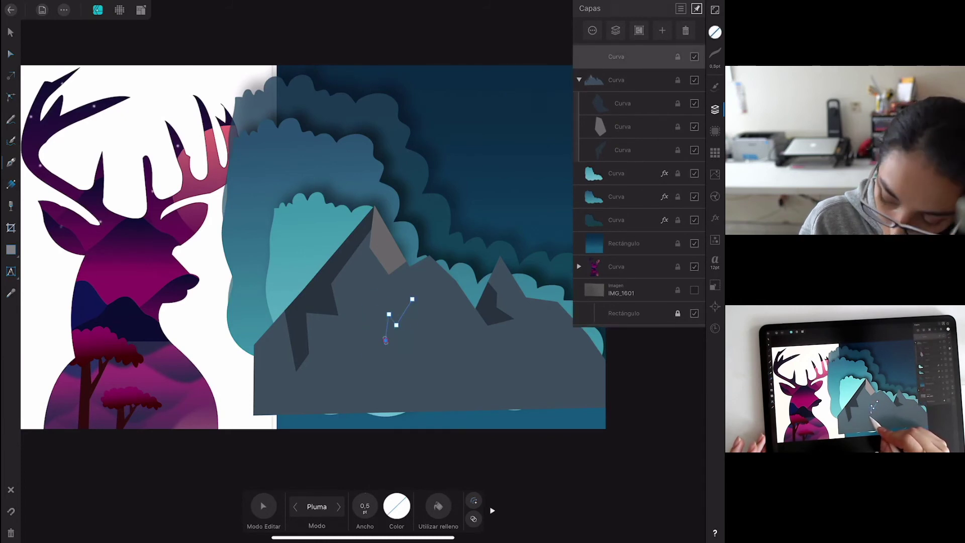
pyautogui.click(357, 359)
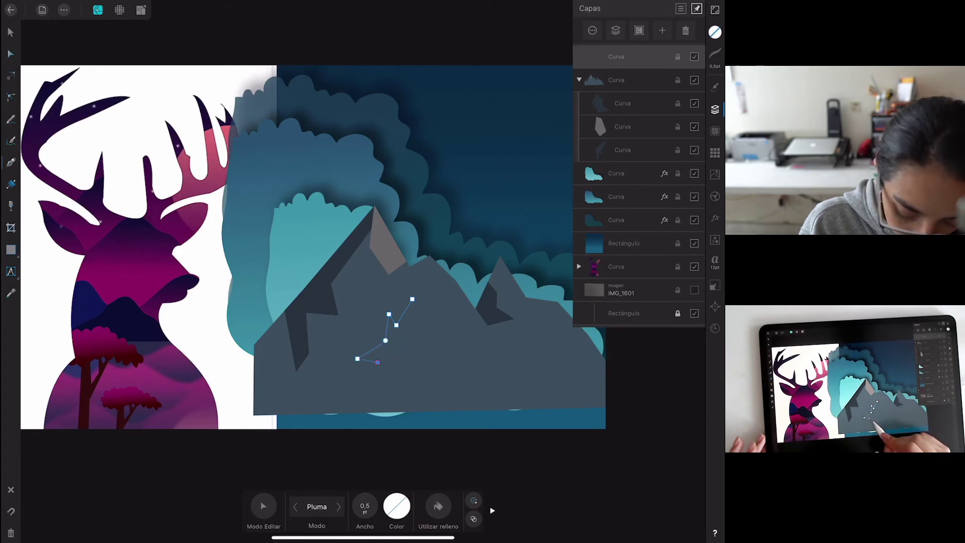
pyautogui.click(389, 383)
pyautogui.click(403, 358)
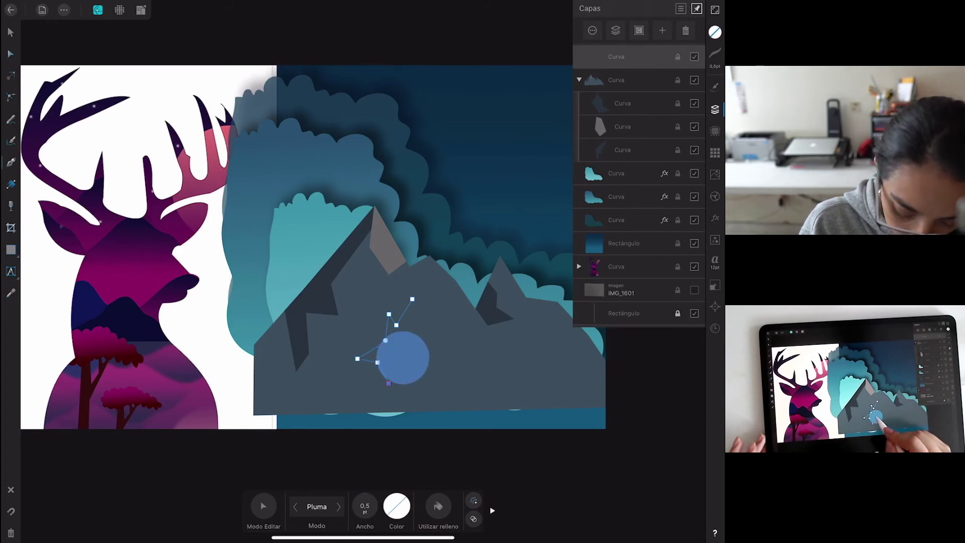
pyautogui.click(400, 347)
pyautogui.click(421, 334)
pyautogui.click(412, 299)
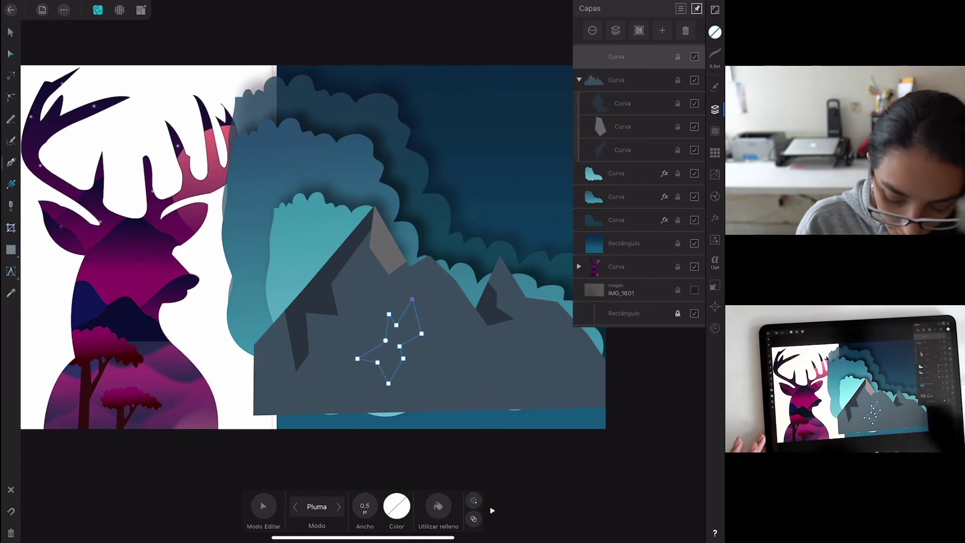
# Fill the shard with a dark blue sampled from the mountain, then deselect it.
pyautogui.click(715, 33)
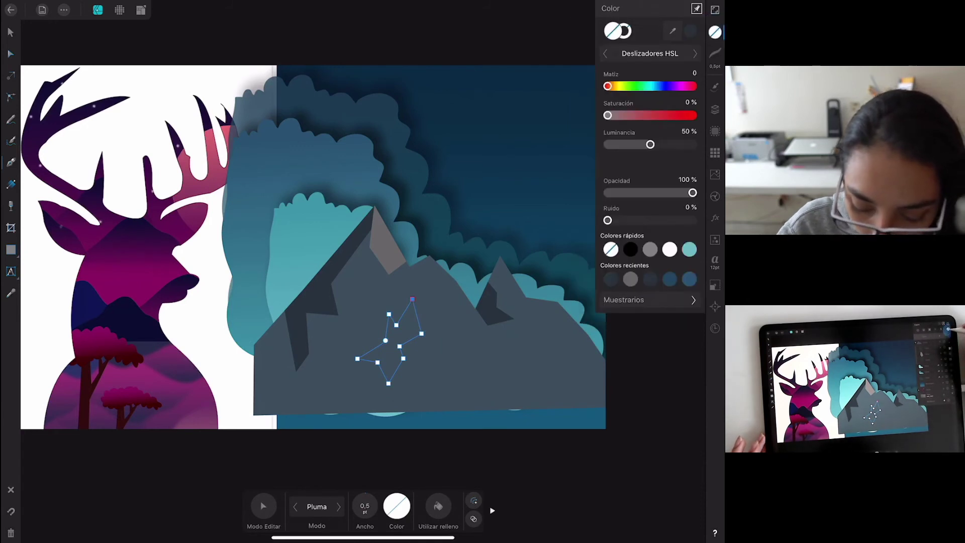
pyautogui.moveTo(672, 31); pyautogui.dragTo(356, 261)
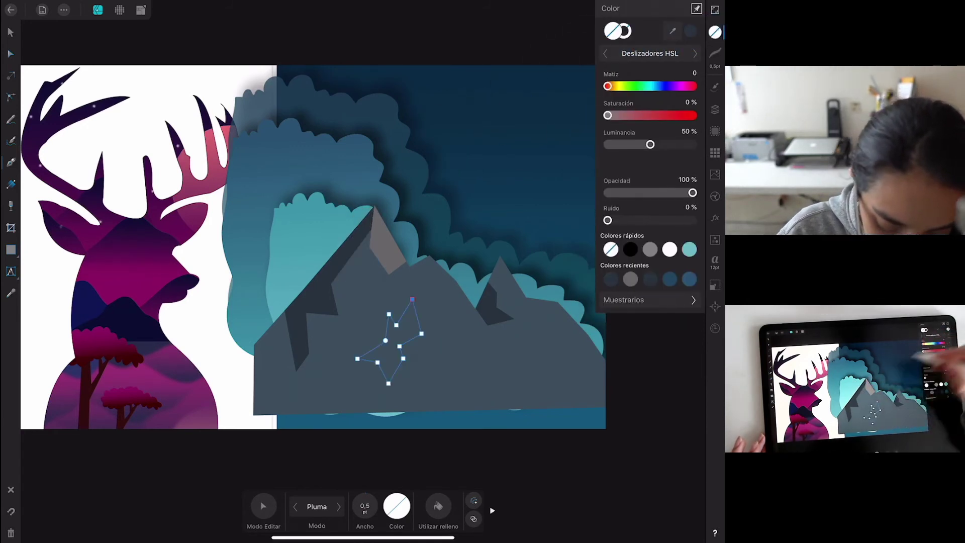
pyautogui.click(691, 32)
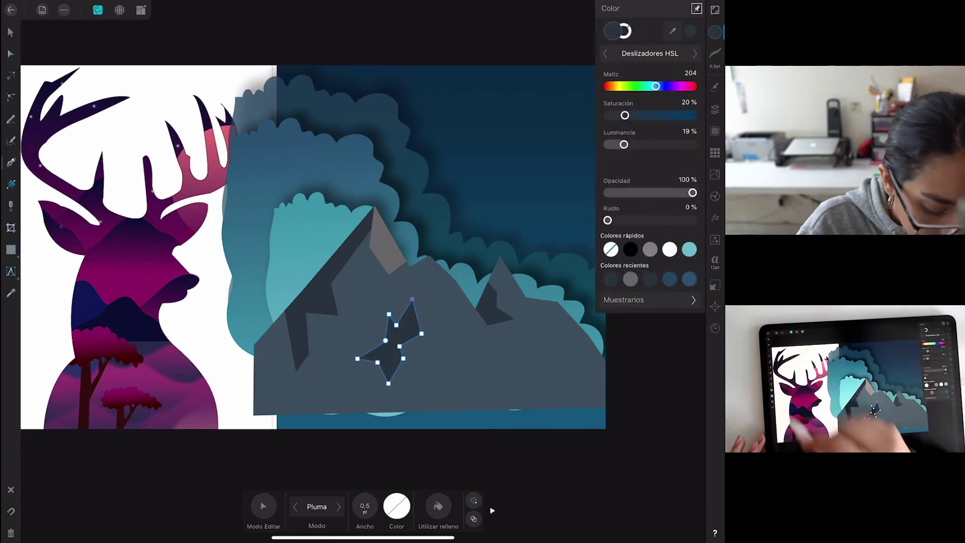
pyautogui.click(10, 490)
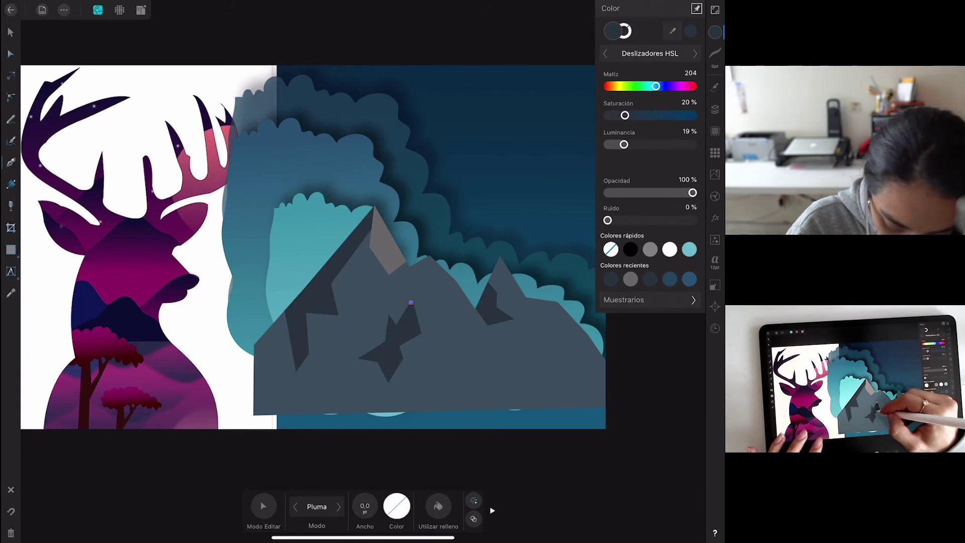
# Draw a second facet beside the shard and fill it with a grey sampled from the mountain.
pyautogui.click(411, 302)
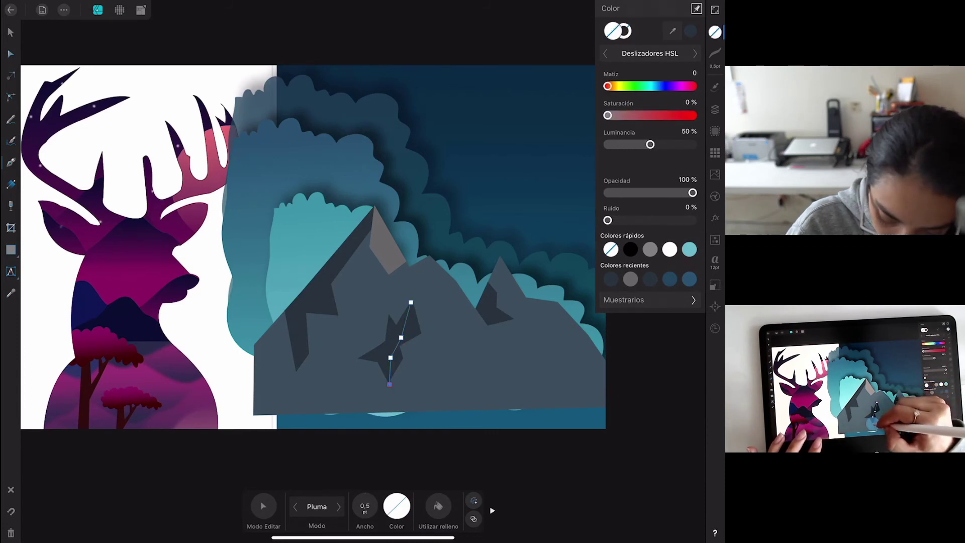
pyautogui.click(441, 355)
pyautogui.click(469, 361)
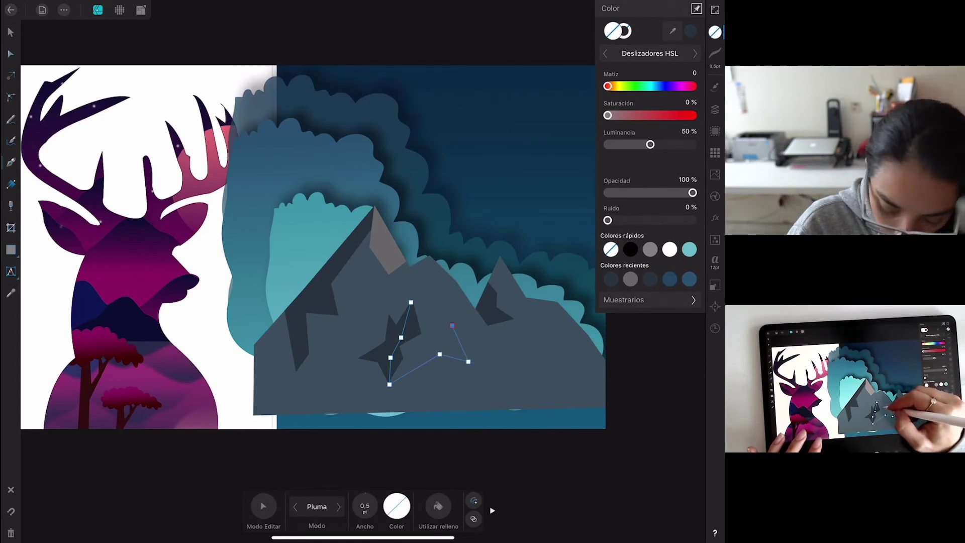
pyautogui.click(430, 322)
pyautogui.click(411, 302)
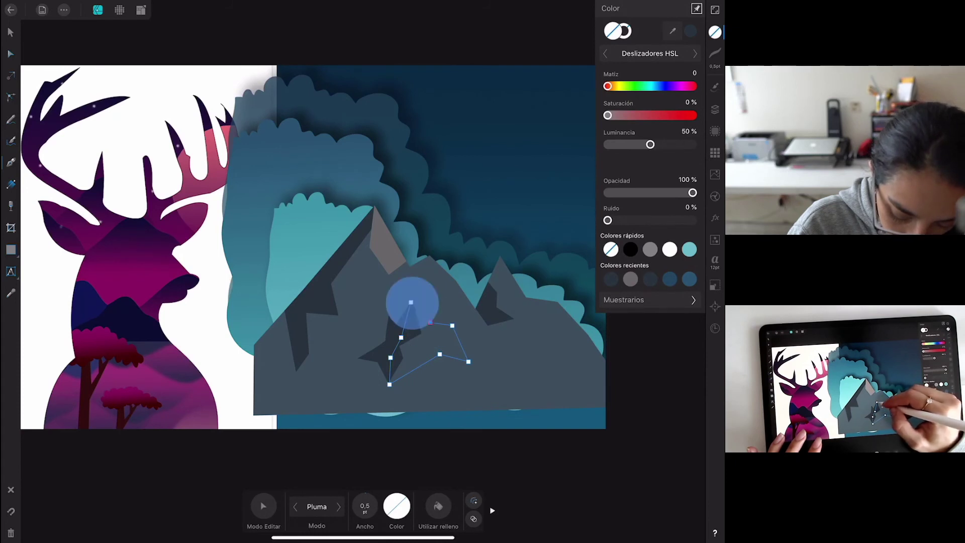
pyautogui.click(716, 31)
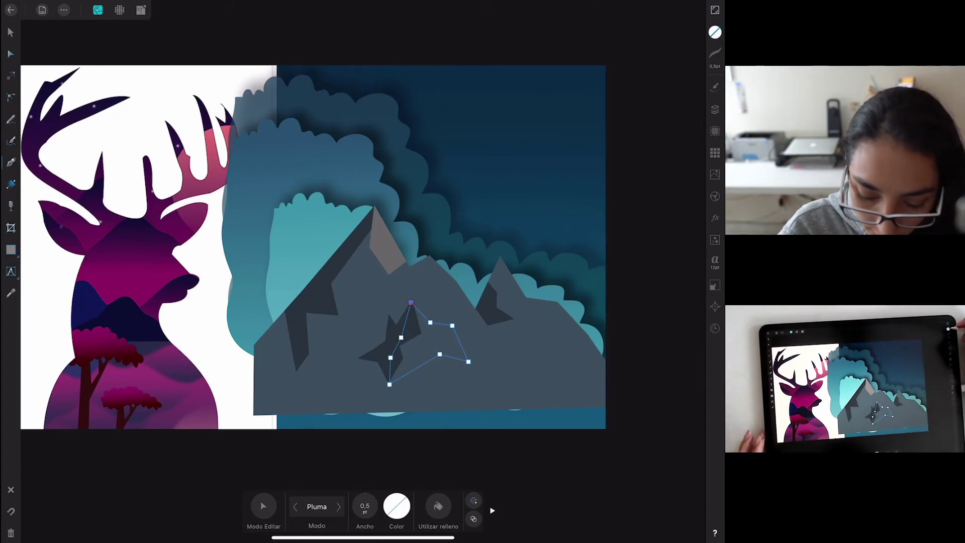
pyautogui.moveTo(673, 31)
pyautogui.mouseDown()
pyautogui.moveTo(454, 211)
pyautogui.moveTo(387, 237)
pyautogui.mouseUp()
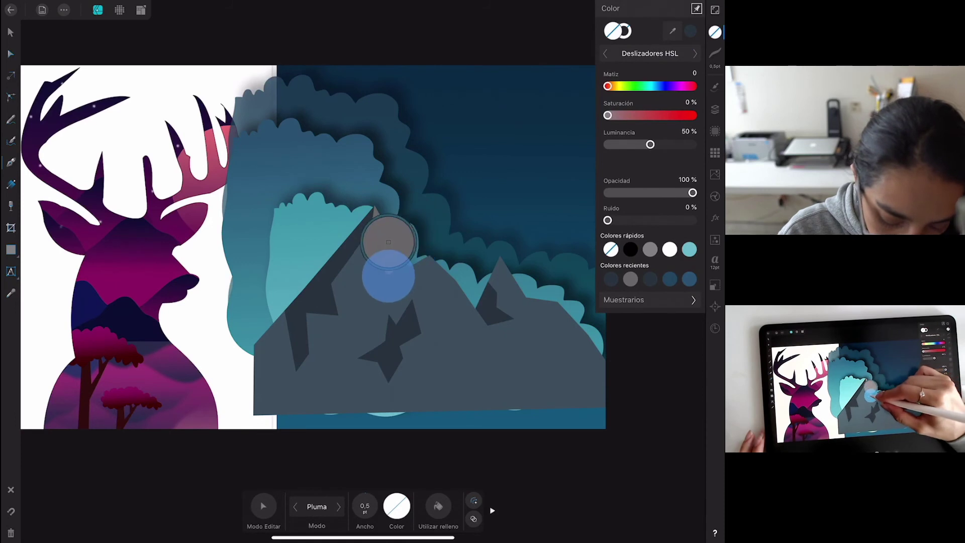
pyautogui.click(691, 31)
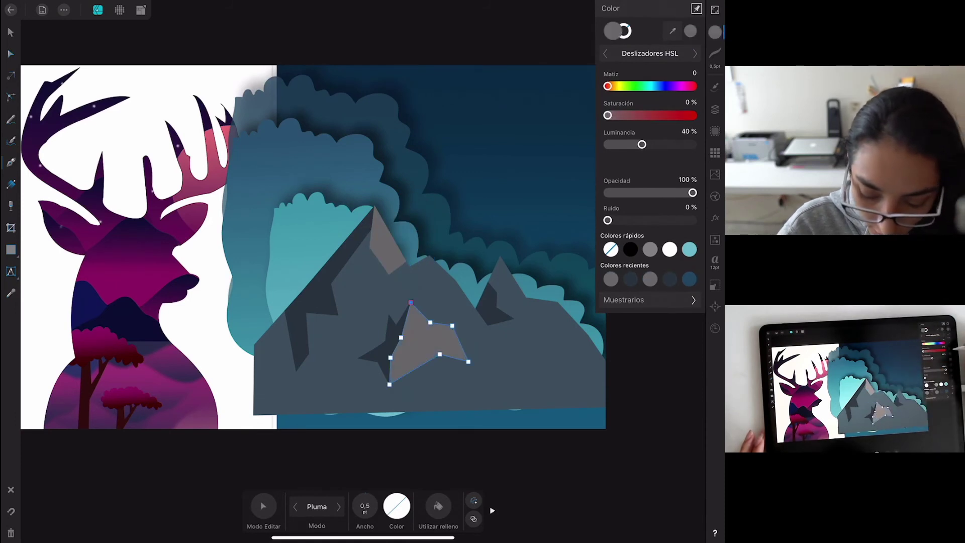
pyautogui.click(716, 110)
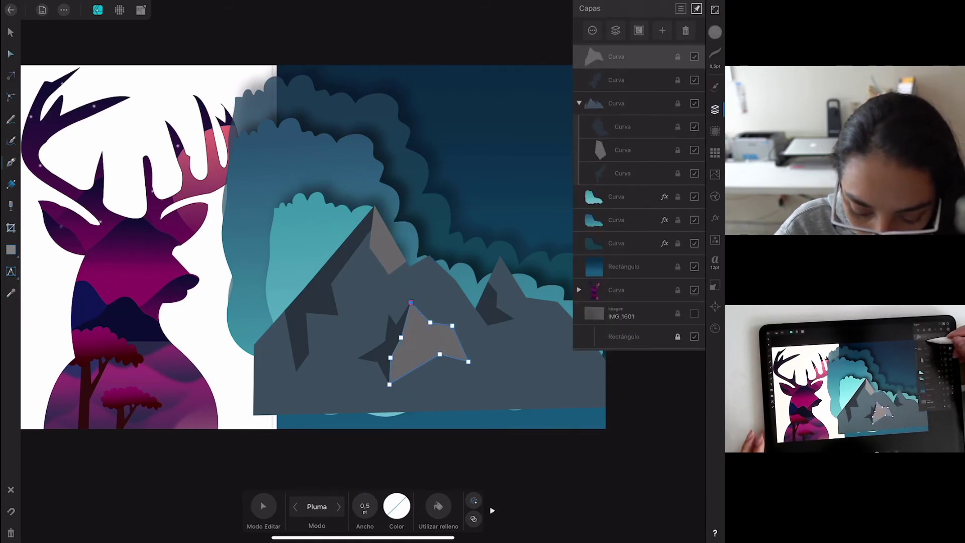
# Drag the two new shading layers into the mountain group.
pyautogui.click(629, 79)
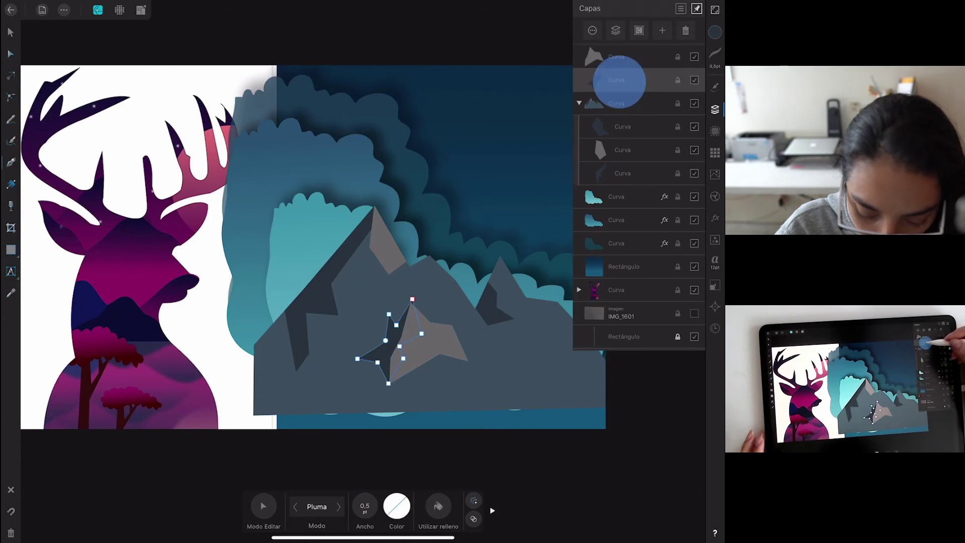
pyautogui.moveTo(621, 73); pyautogui.dragTo(623, 46)
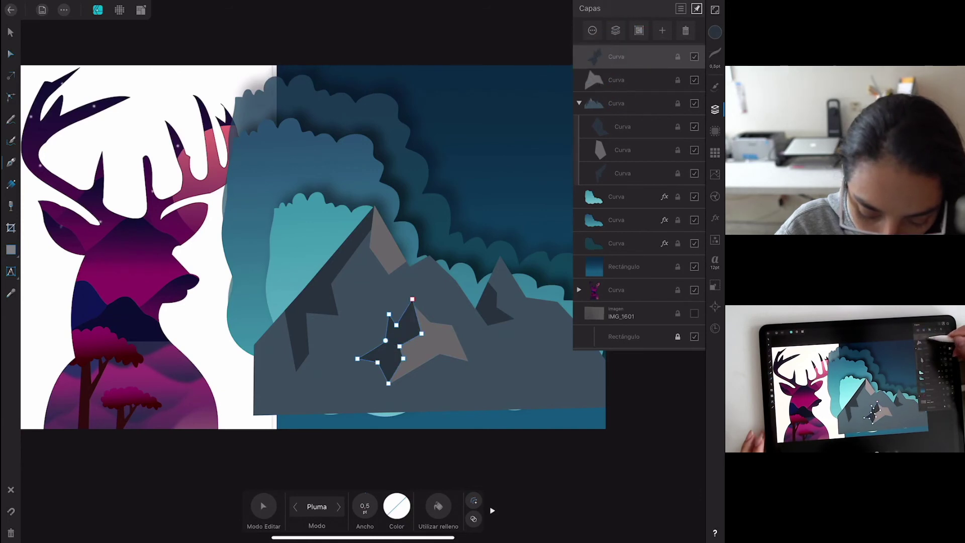
pyautogui.moveTo(646, 82); pyautogui.dragTo(640, 104)
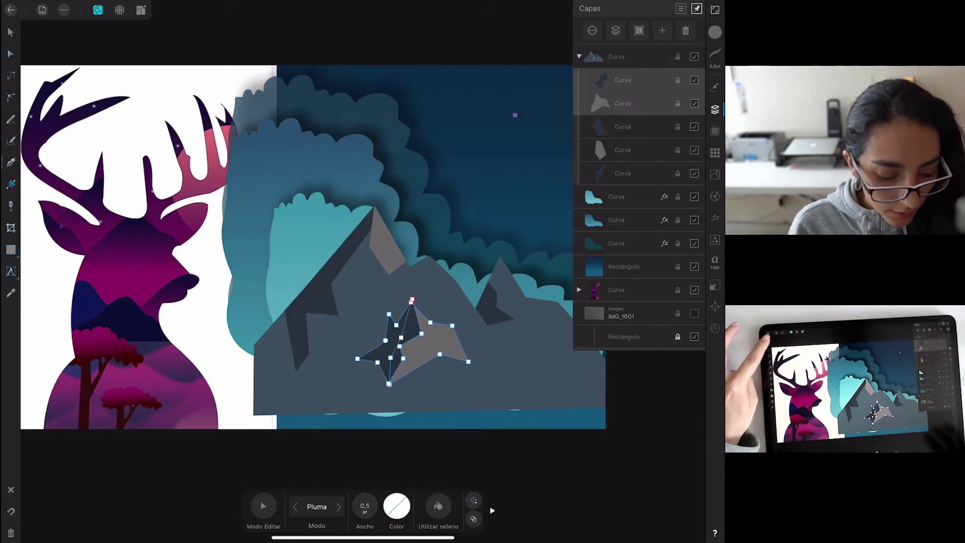
pyautogui.click(10, 32)
pyautogui.click(402, 462)
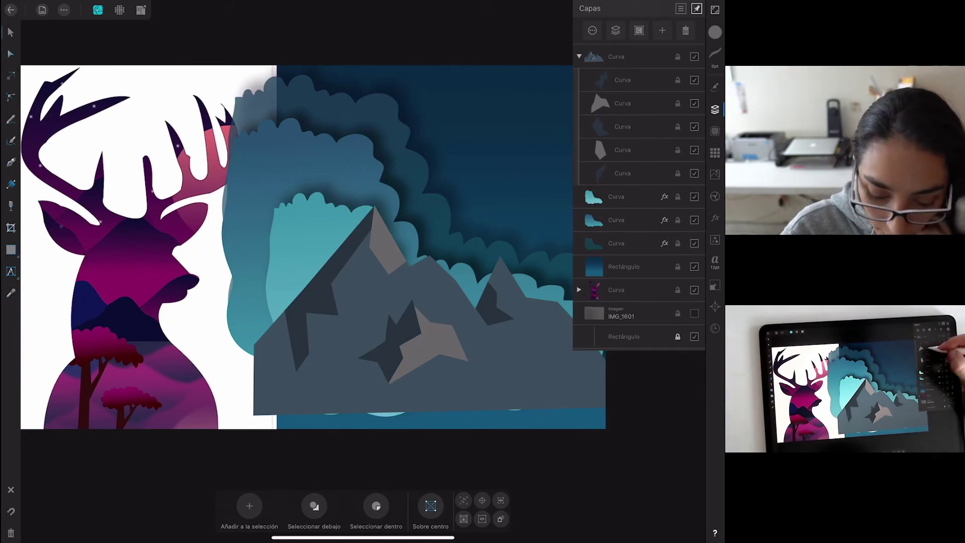
# Nudge the two central shading facets slightly upward into place.
pyautogui.click(622, 103)
pyautogui.click(626, 124)
pyautogui.moveTo(456, 330); pyautogui.dragTo(460, 311)
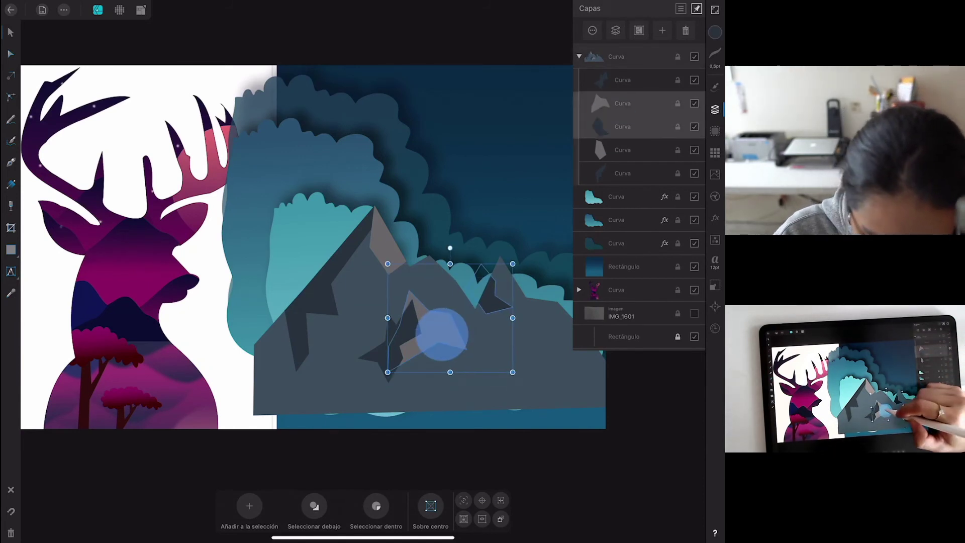
pyautogui.hotkey('ctrl', 'z')
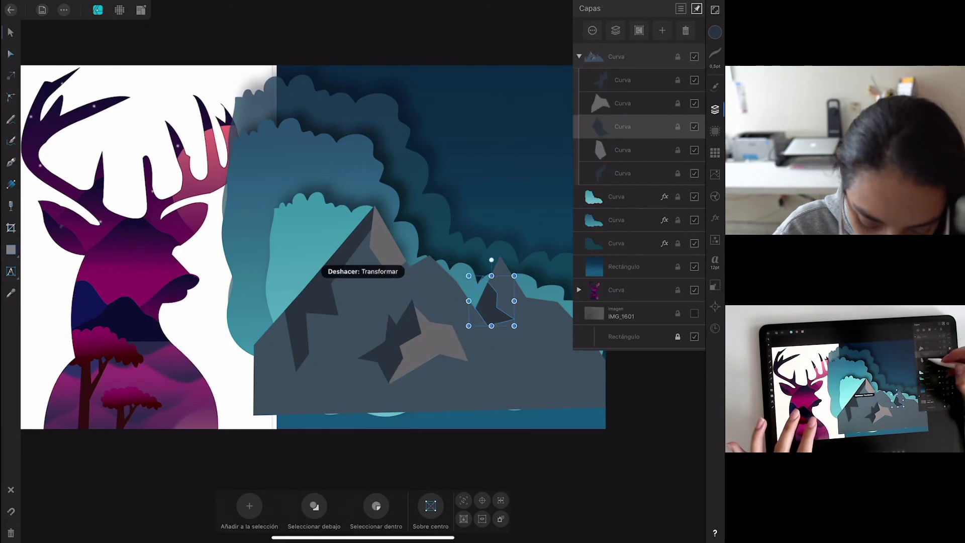
pyautogui.click(622, 150)
pyautogui.click(622, 103)
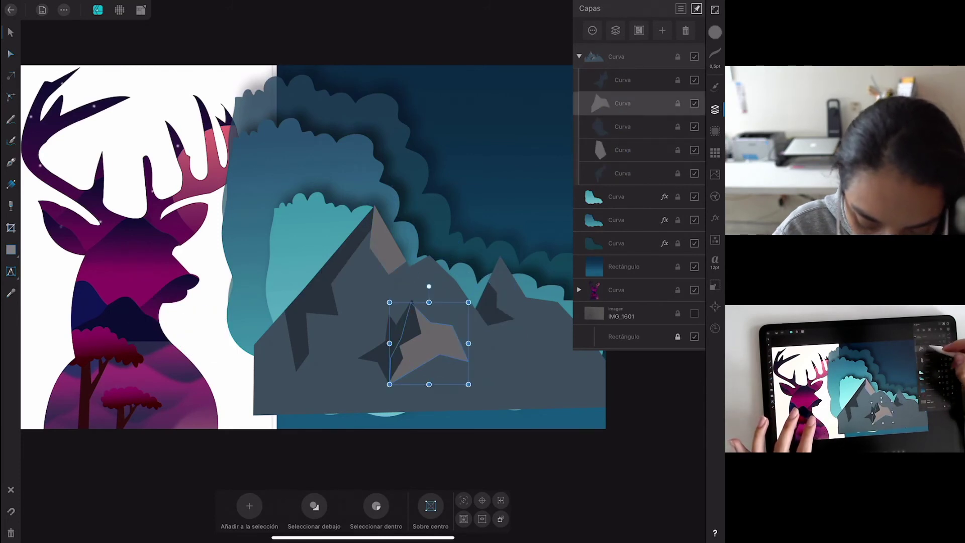
pyautogui.click(622, 80)
pyautogui.moveTo(445, 331); pyautogui.dragTo(445, 323)
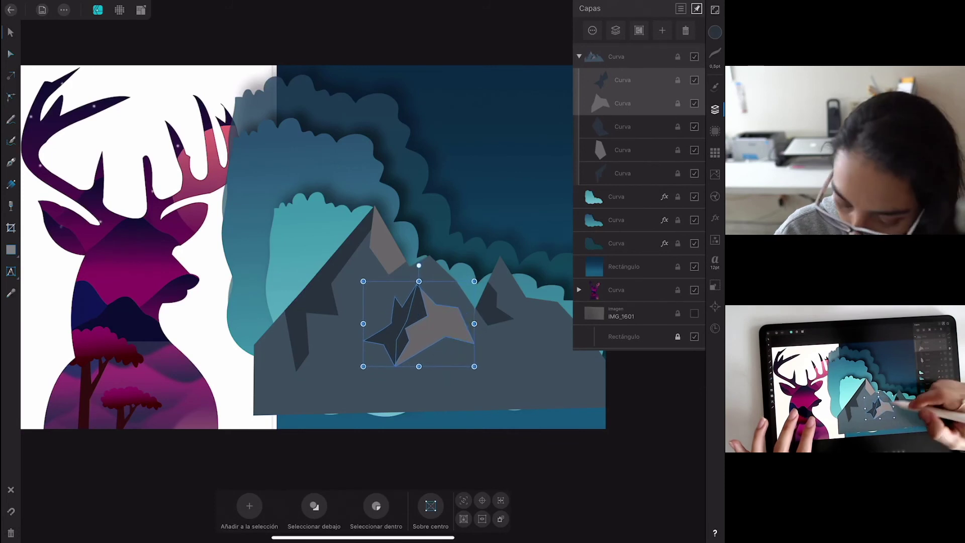
# Select the collapsed mountain group and shift the whole range slightly right.
pyautogui.click(622, 103)
pyautogui.click(623, 150)
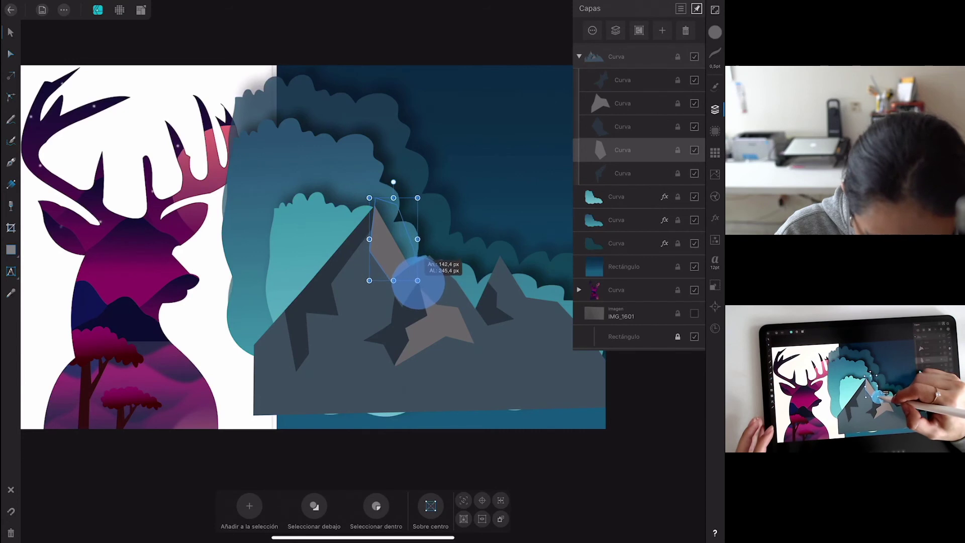
pyautogui.click(624, 266)
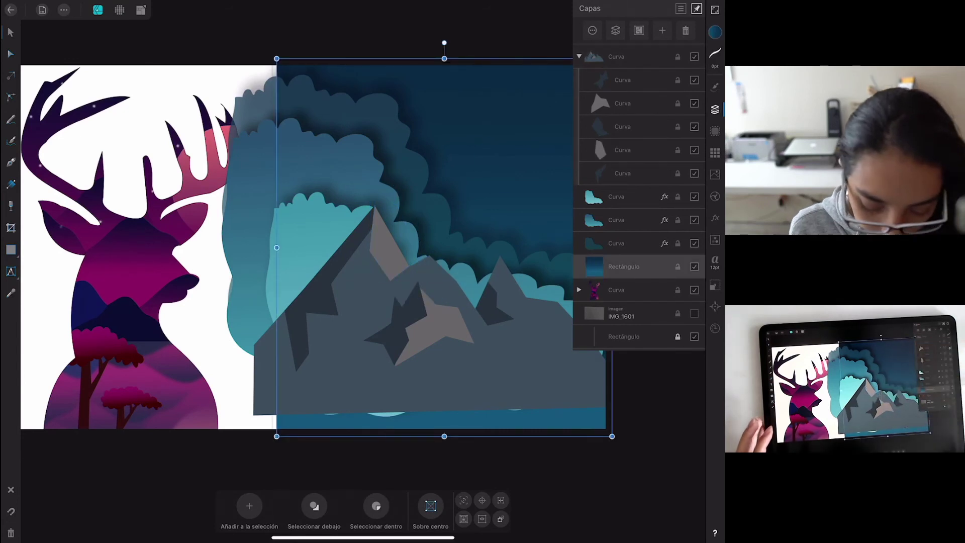
pyautogui.scroll(-5, 437, 297)
pyautogui.scroll(-5, 455, 305)
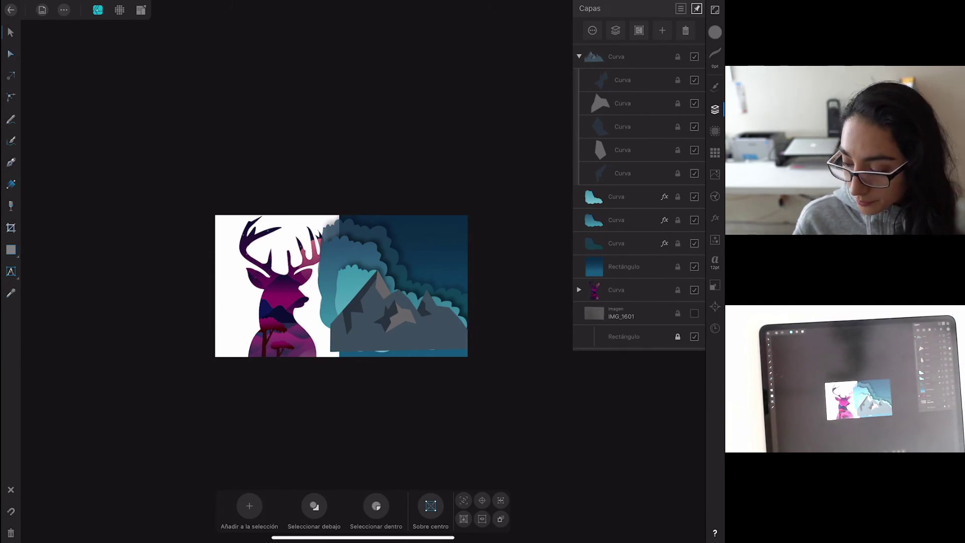
pyautogui.click(579, 56)
pyautogui.click(435, 335)
pyautogui.moveTo(435, 335); pyautogui.dragTo(439, 334)
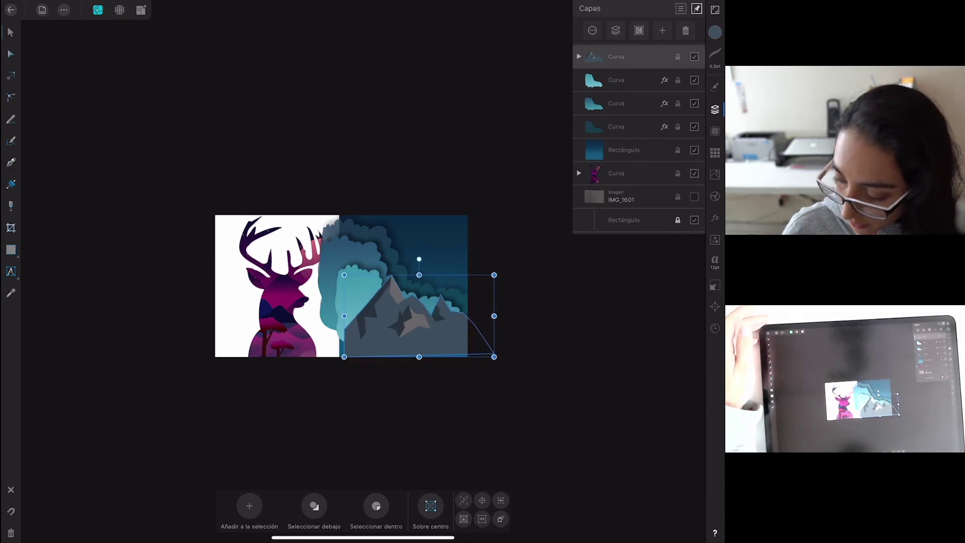
pyautogui.scroll(2, 438, 292)
pyautogui.scroll(5, 438, 291)
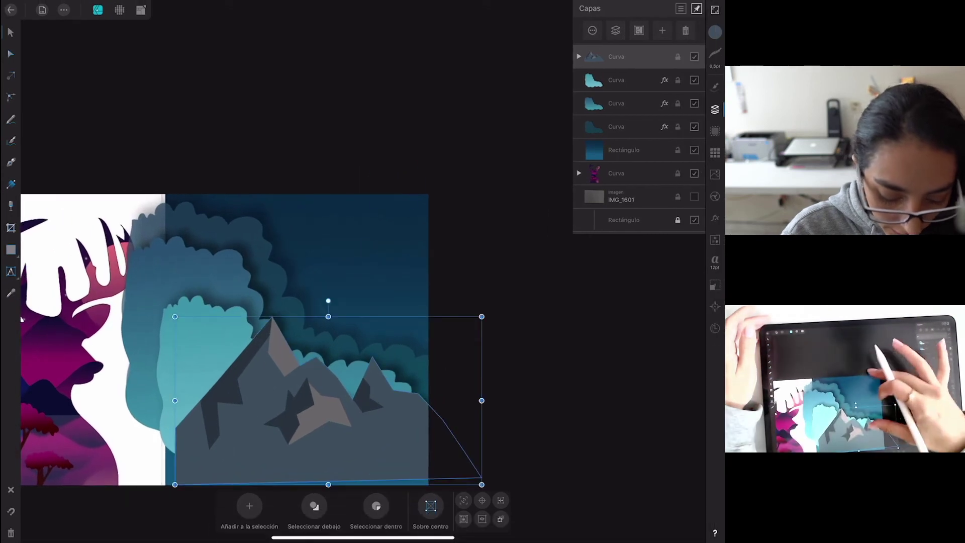
pyautogui.scroll(1, 302, 326)
pyautogui.click(10, 250)
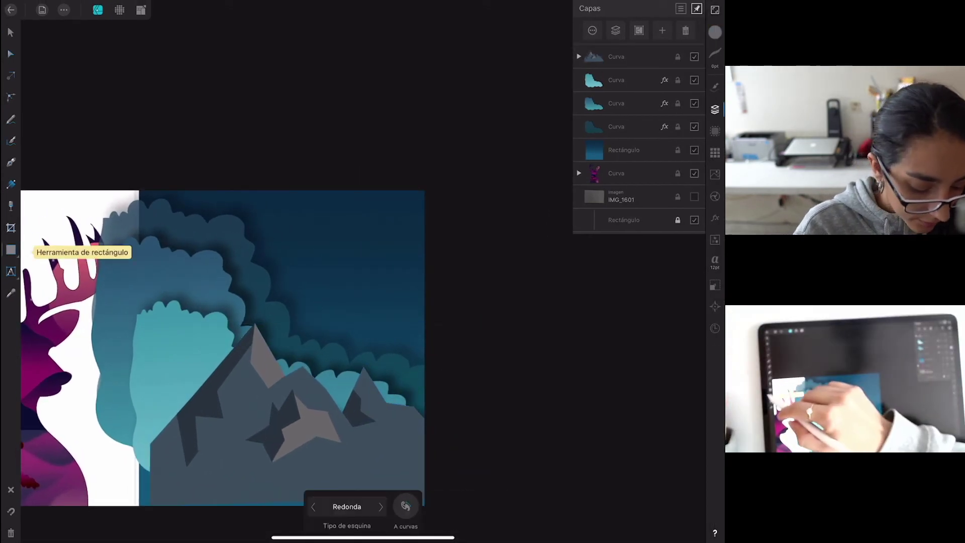
# Draw a white moon circle in the upper-right sky with slightly lowered opacity.
pyautogui.click(59, 106)
pyautogui.moveTo(340, 214)
pyautogui.mouseDown()
pyautogui.moveTo(404, 278)
pyautogui.moveTo(383, 254)
pyautogui.mouseUp()
pyautogui.click(715, 32)
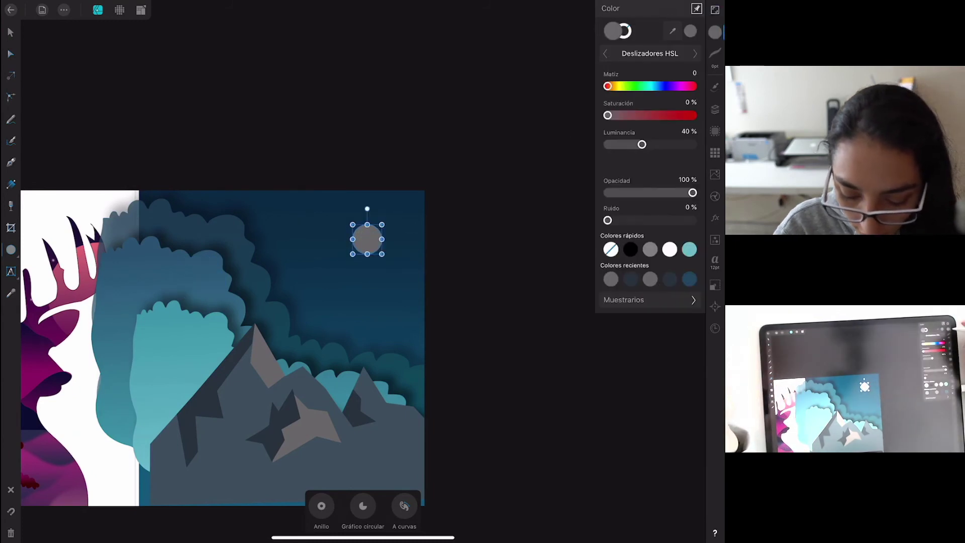
pyautogui.click(669, 249)
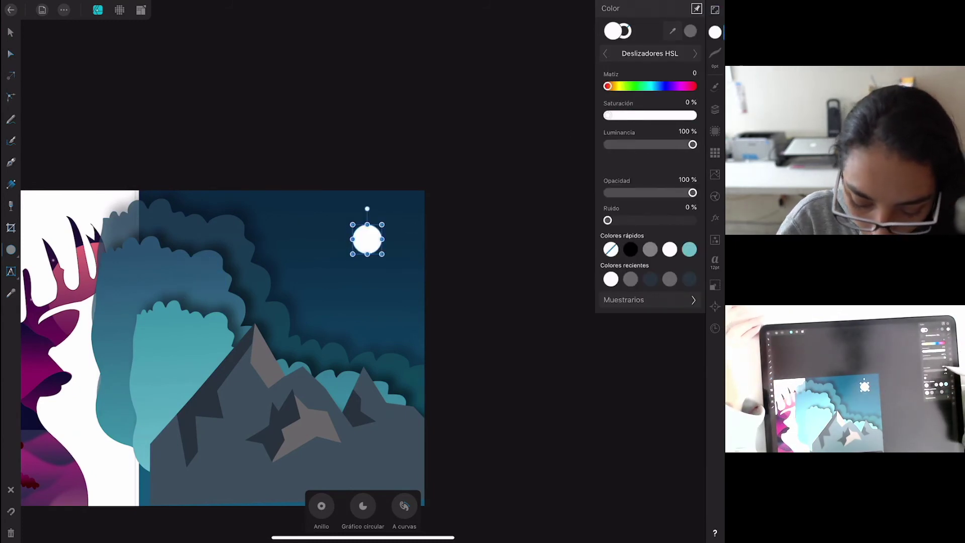
pyautogui.moveTo(693, 192); pyautogui.dragTo(659, 192)
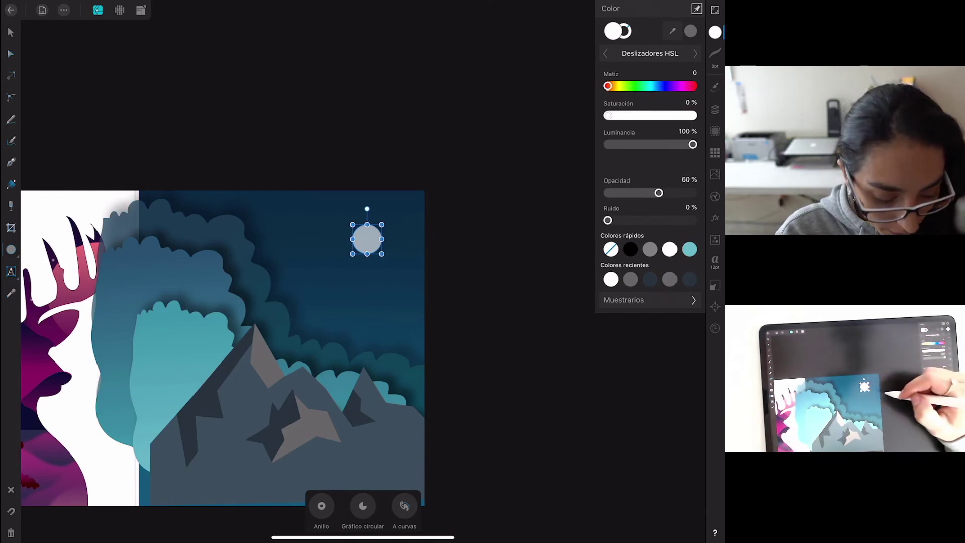
# Duplicate the moon into larger, more transparent halo rings around it.
pyautogui.click(64, 11)
pyautogui.click(90, 46)
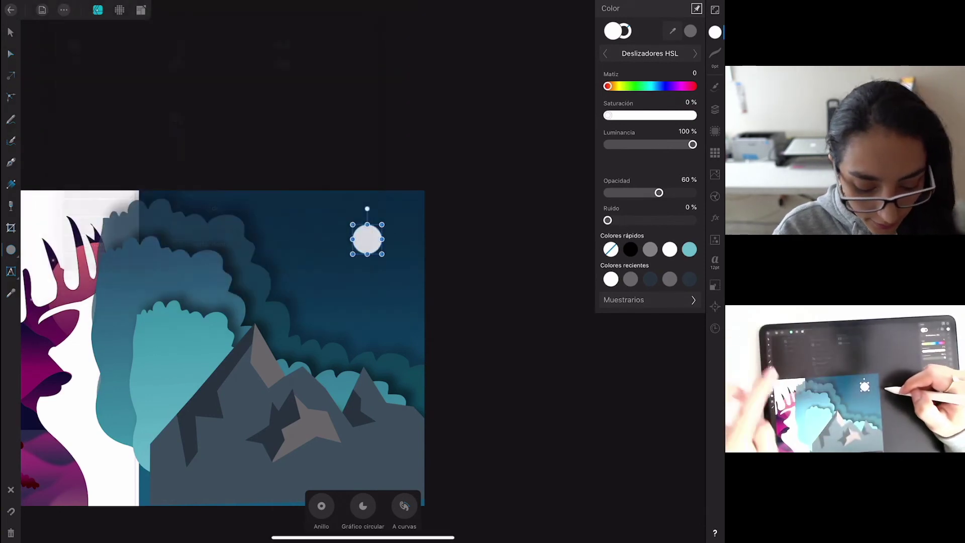
pyautogui.moveTo(382, 225)
pyautogui.mouseDown()
pyautogui.moveTo(410, 198)
pyautogui.moveTo(386, 220)
pyautogui.mouseUp()
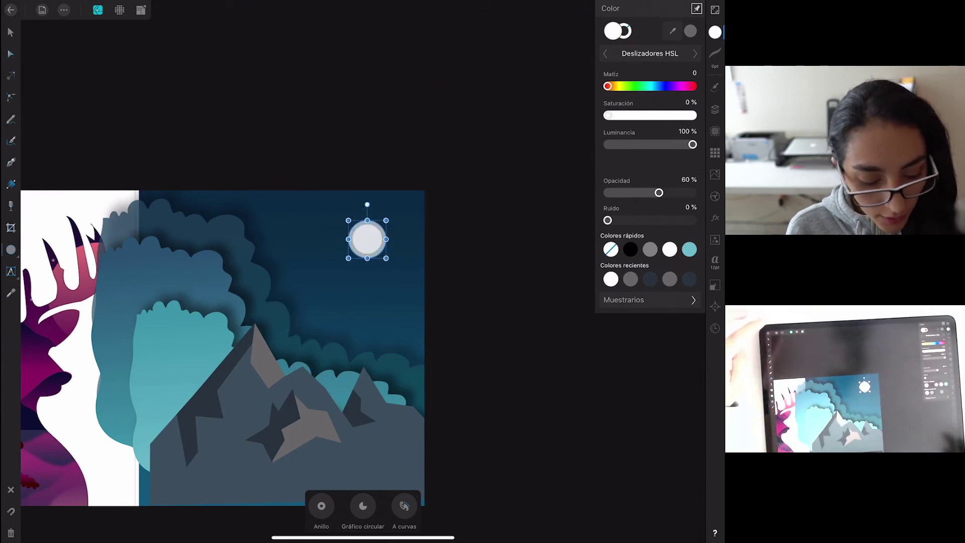
pyautogui.moveTo(659, 193); pyautogui.dragTo(656, 193)
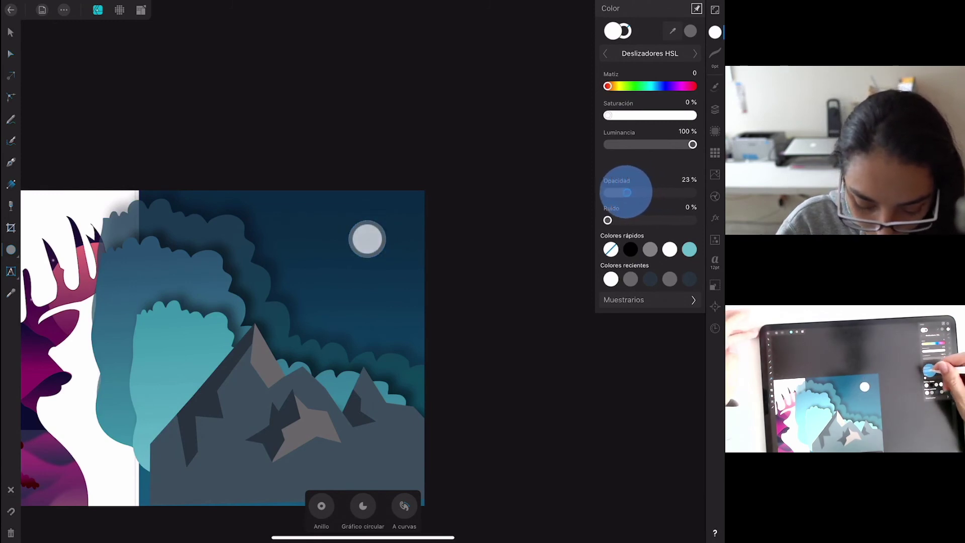
pyautogui.click(64, 10)
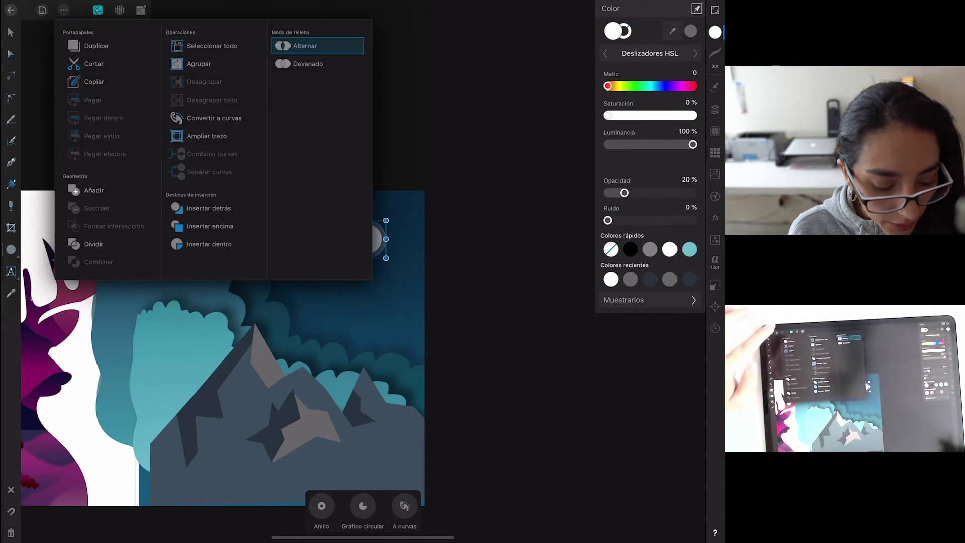
pyautogui.click(97, 46)
pyautogui.click(64, 9)
pyautogui.click(96, 45)
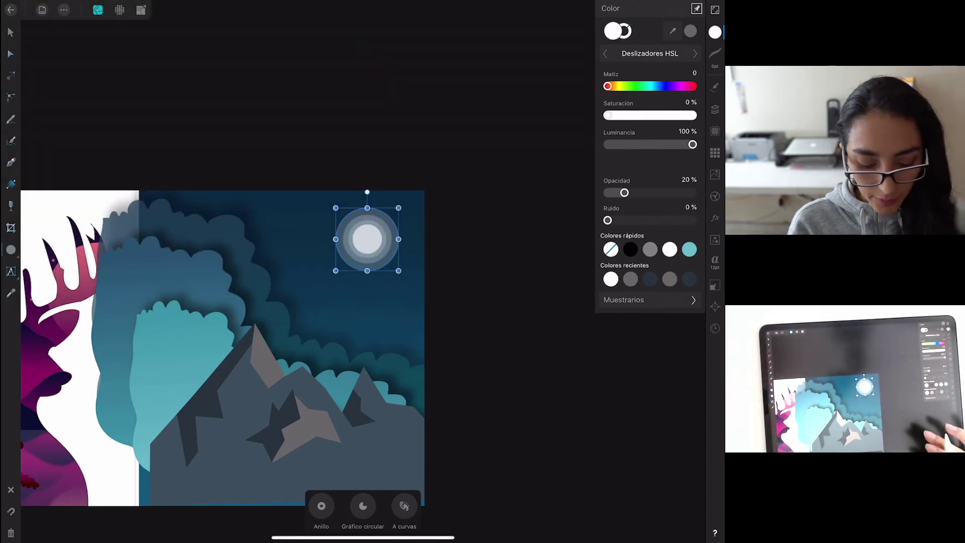
pyautogui.click(715, 109)
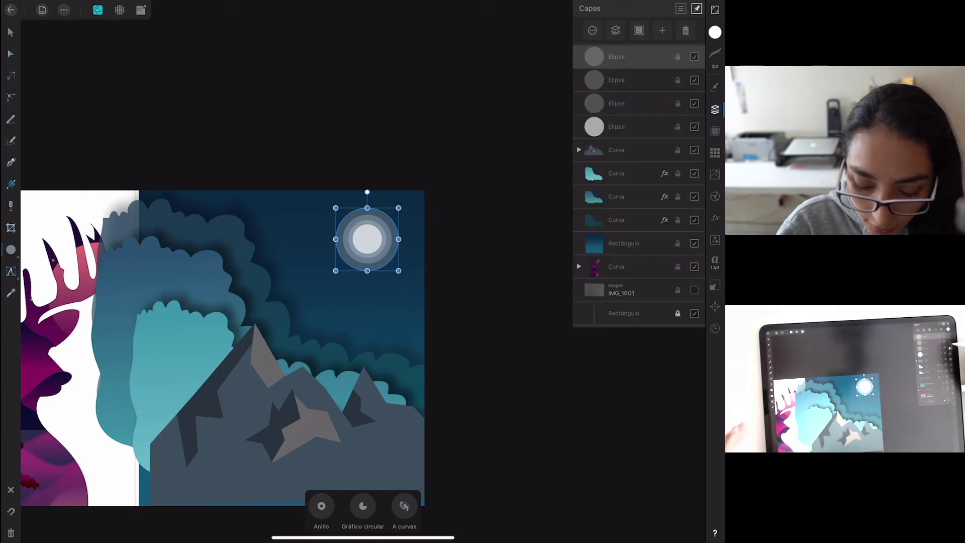
# Group the moon with its halo rings, enlarge the group and shift it slightly left.
pyautogui.click(616, 103)
pyautogui.moveTo(594, 126); pyautogui.dragTo(615, 59)
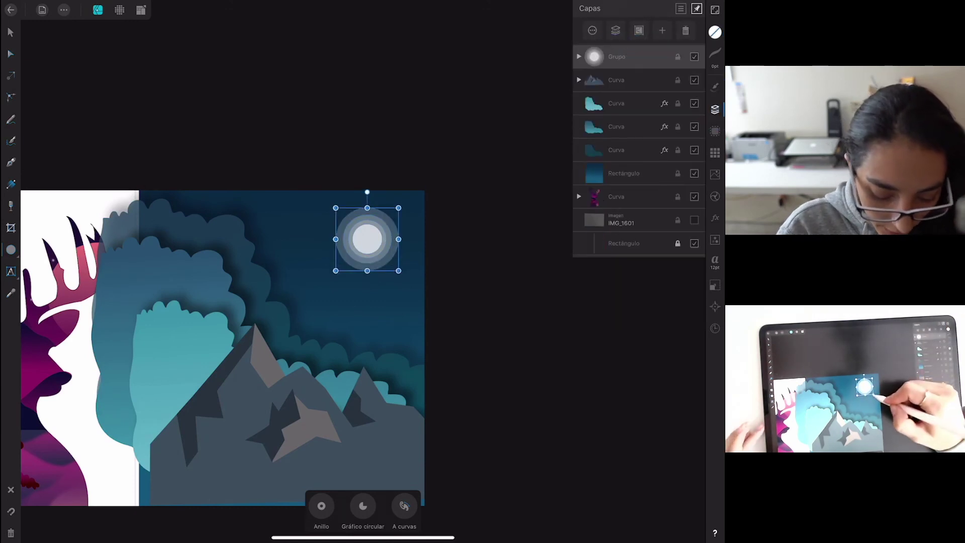
pyautogui.moveTo(398, 270); pyautogui.dragTo(410, 287)
pyautogui.moveTo(358, 229); pyautogui.dragTo(396, 266)
pyautogui.hotkey('ctrl', 'z')
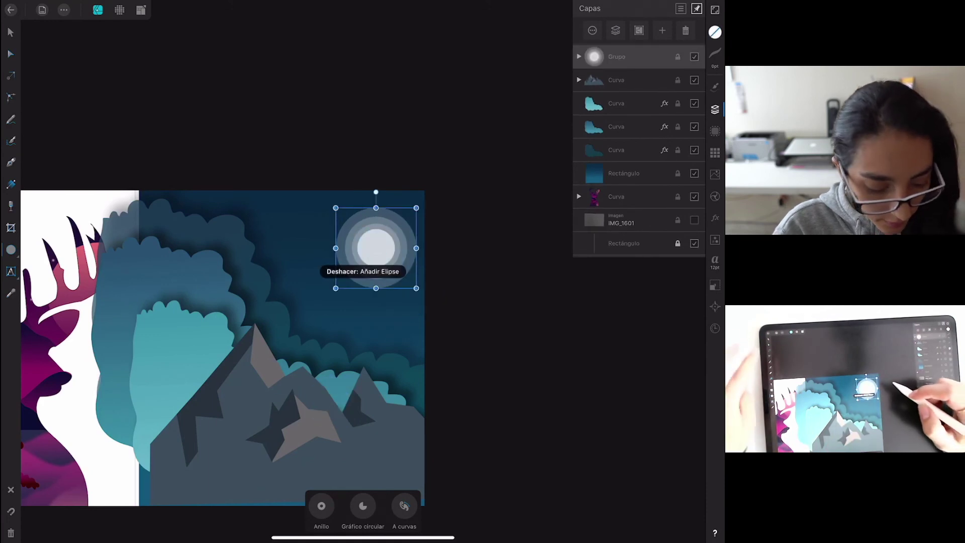
pyautogui.click(10, 32)
pyautogui.moveTo(376, 248); pyautogui.dragTo(367, 256)
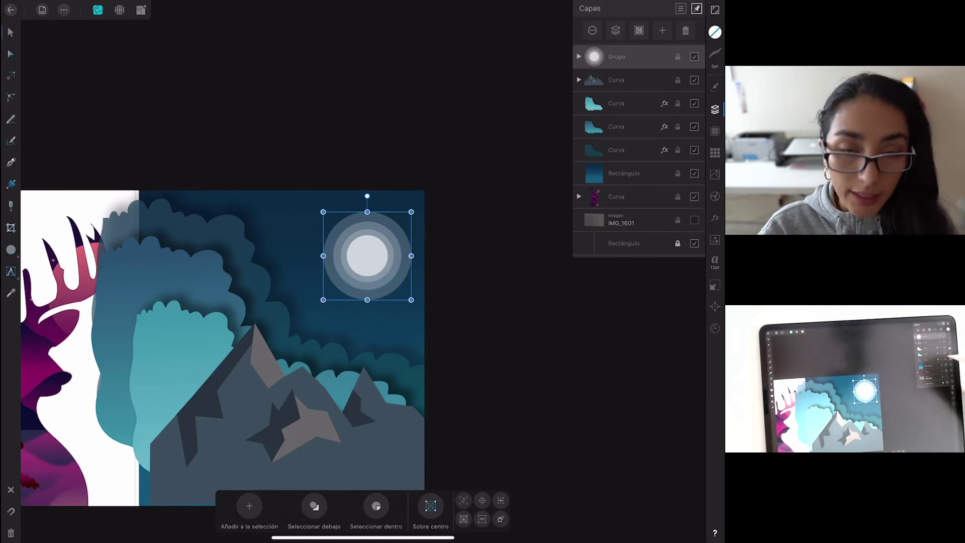
# Group the six landscape layers and move the IMG_1601 sketch layer to the top.
pyautogui.moveTo(639, 60); pyautogui.dragTo(638, 172)
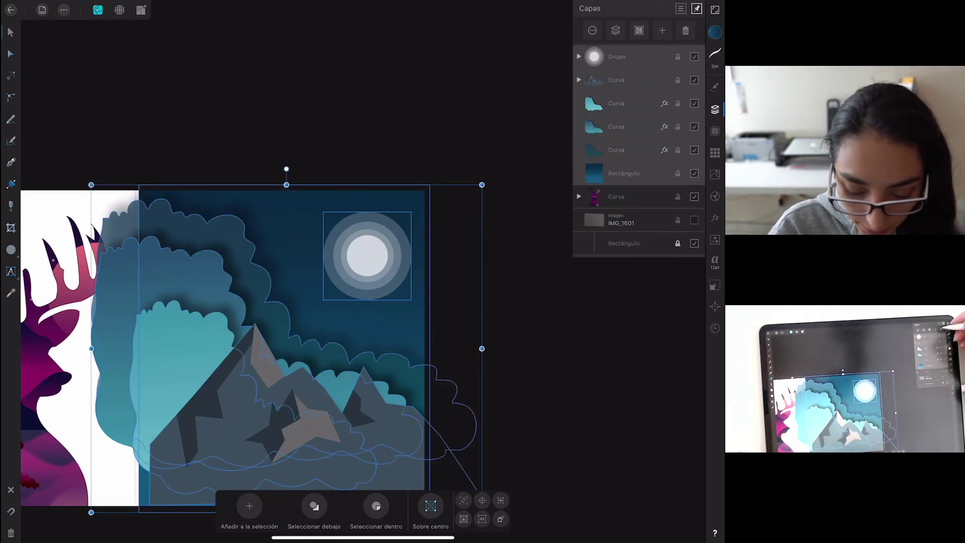
pyautogui.click(615, 30)
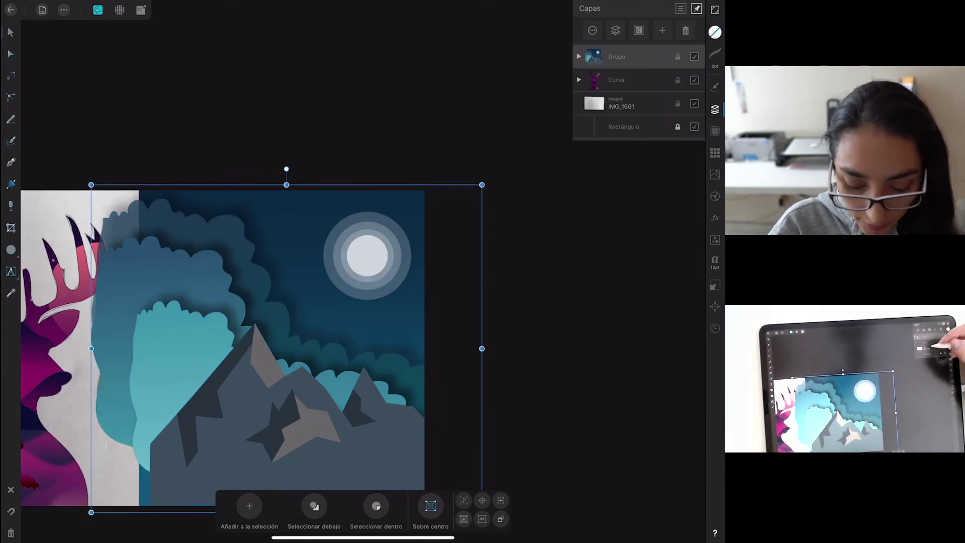
pyautogui.click(633, 103)
pyautogui.moveTo(641, 105); pyautogui.dragTo(645, 50)
pyautogui.scroll(3, 467, 317)
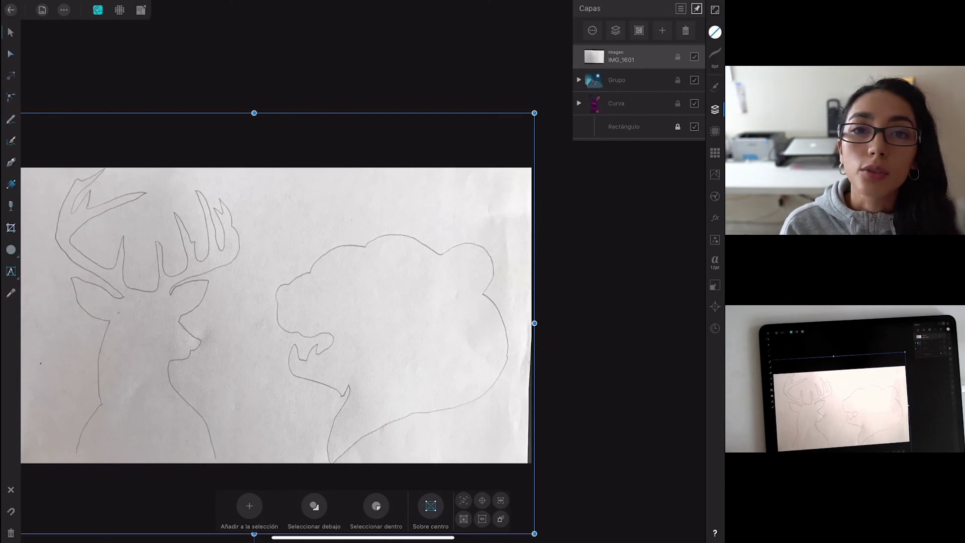
# With the Pen tool, start the bear outline along its chin and open mouth.
pyautogui.click(11, 161)
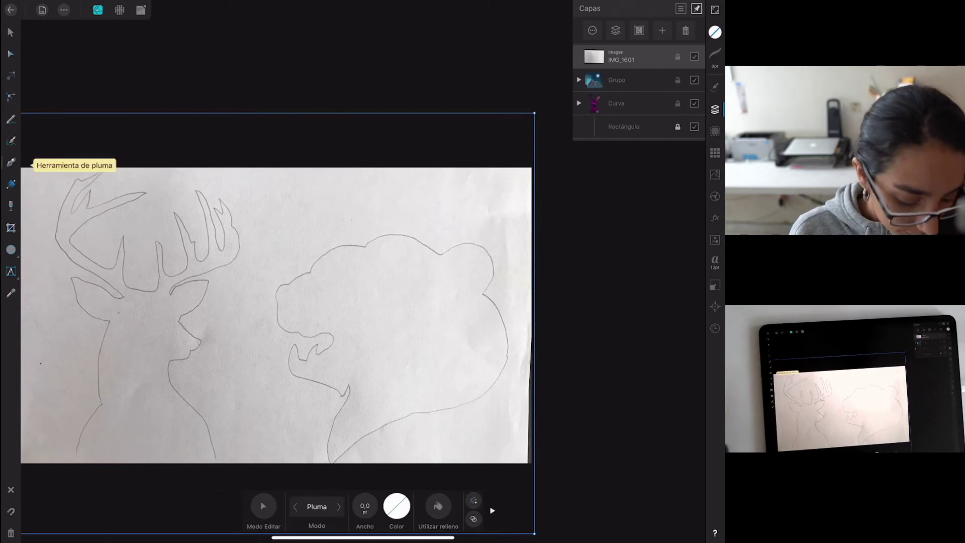
pyautogui.scroll(2, 282, 251)
pyautogui.click(313, 408)
pyautogui.moveTo(326, 348); pyautogui.dragTo(339, 328)
pyautogui.click(328, 332)
pyautogui.click(334, 319)
pyautogui.moveTo(287, 313); pyautogui.dragTo(274, 307)
pyautogui.click(265, 284)
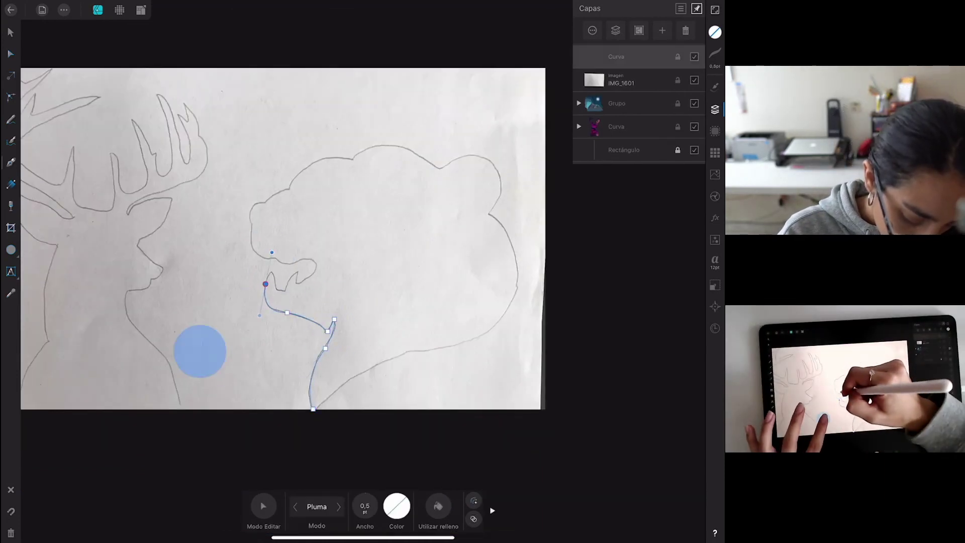
pyautogui.click(297, 284)
pyautogui.click(297, 274)
pyautogui.click(276, 259)
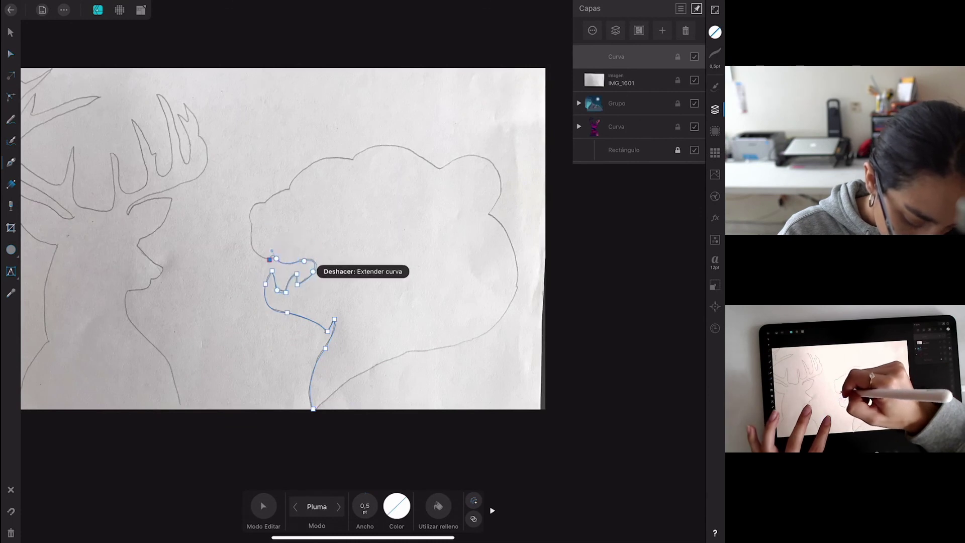
pyautogui.click(251, 227)
# Trace the bear's head top, right side and back, closing the outline.
pyautogui.click(264, 204)
pyautogui.click(289, 190)
pyautogui.click(354, 158)
pyautogui.click(437, 167)
pyautogui.click(488, 164)
pyautogui.click(490, 214)
pyautogui.click(516, 279)
pyautogui.moveTo(456, 348); pyautogui.dragTo(420, 359)
pyautogui.moveTo(313, 409); pyautogui.dragTo(301, 380)
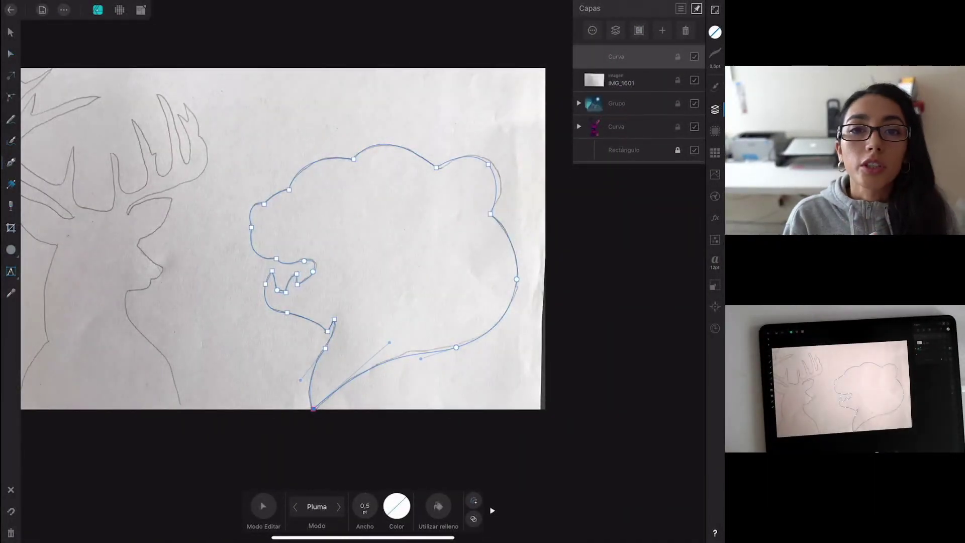
# Hide the IMG_1601 sketch photo and fill the bear outline black.
pyautogui.click(694, 80)
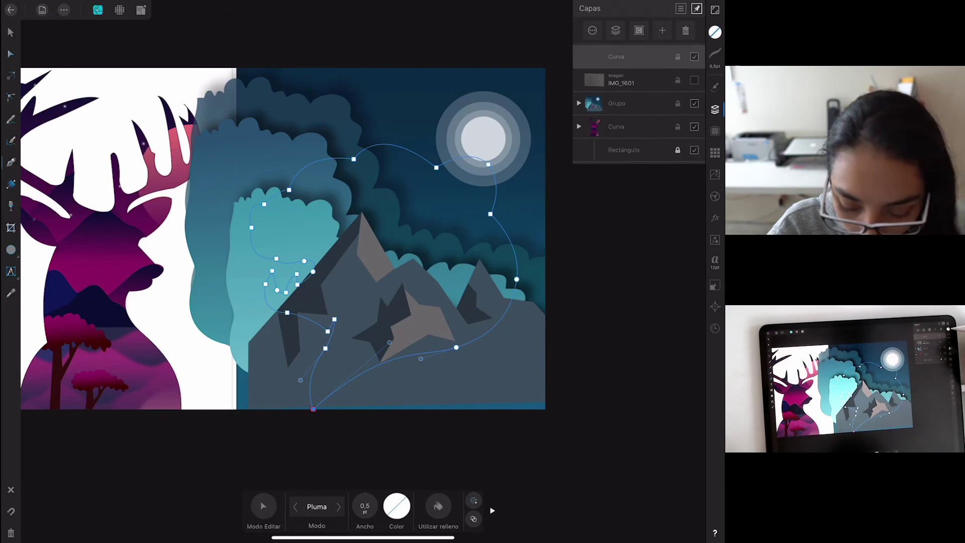
pyautogui.click(715, 31)
pyautogui.click(631, 249)
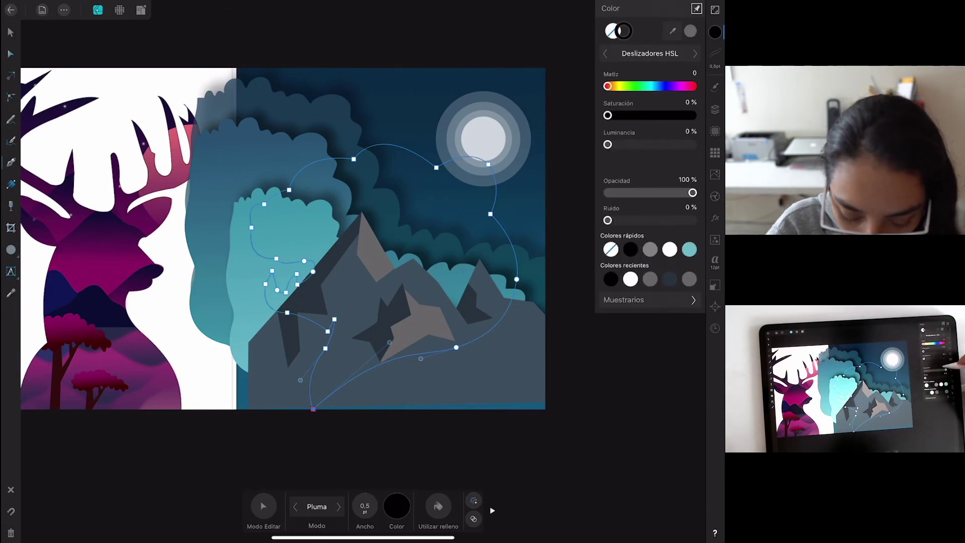
pyautogui.click(715, 32)
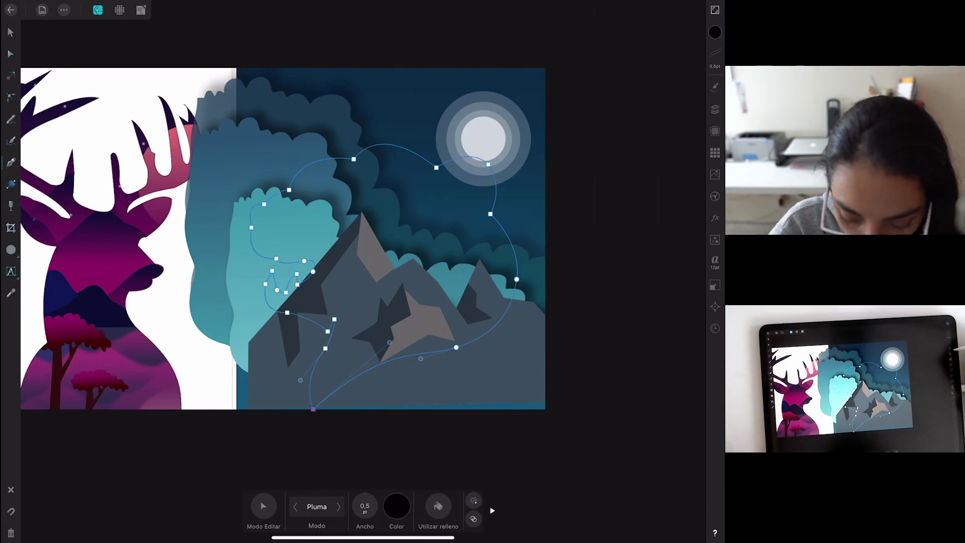
# Clip the Grupo landscape inside the new bear Curva.
pyautogui.click(714, 109)
pyautogui.click(617, 103)
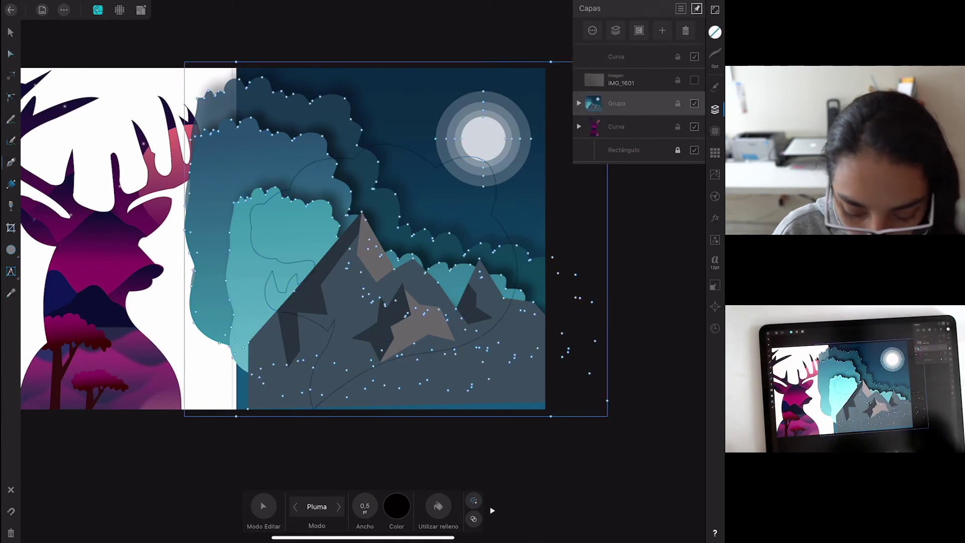
pyautogui.click(10, 32)
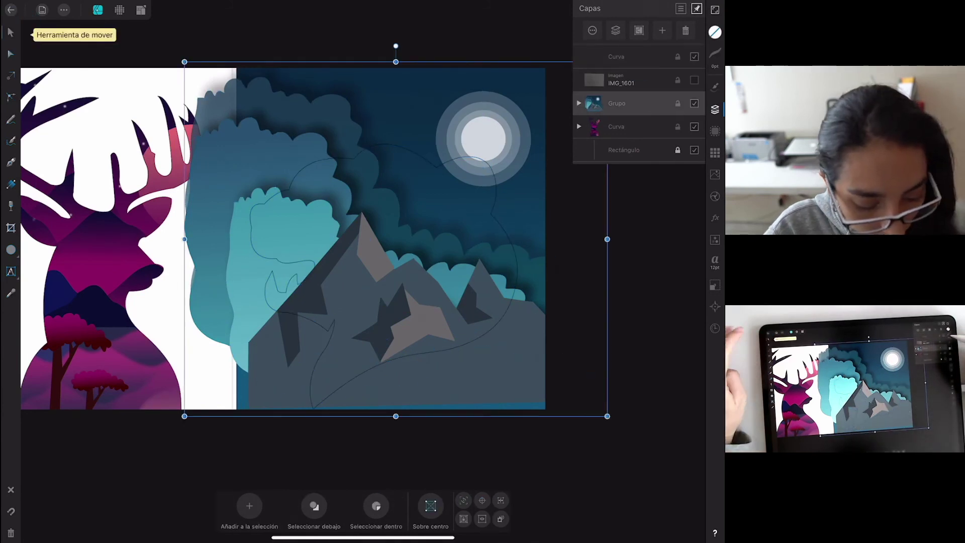
pyautogui.moveTo(647, 103); pyautogui.dragTo(640, 53)
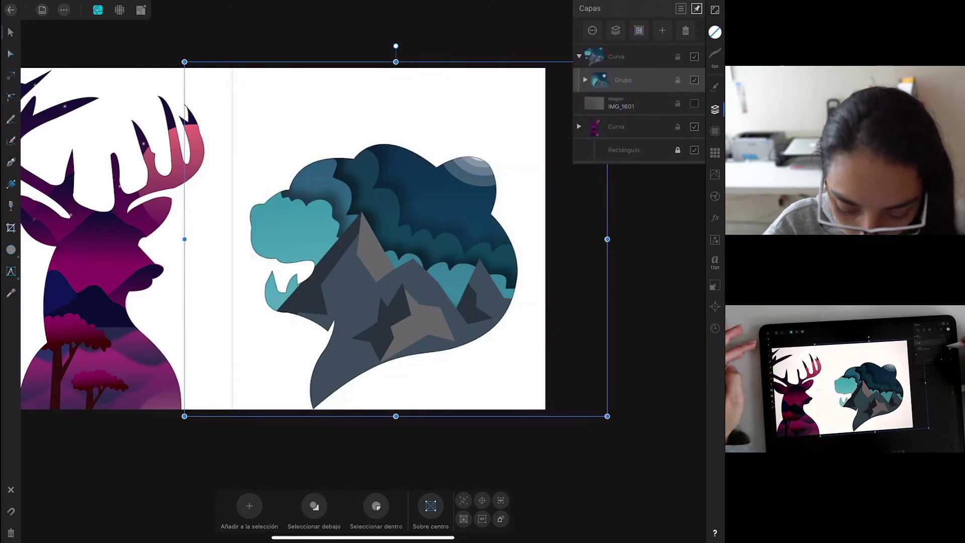
pyautogui.click(579, 56)
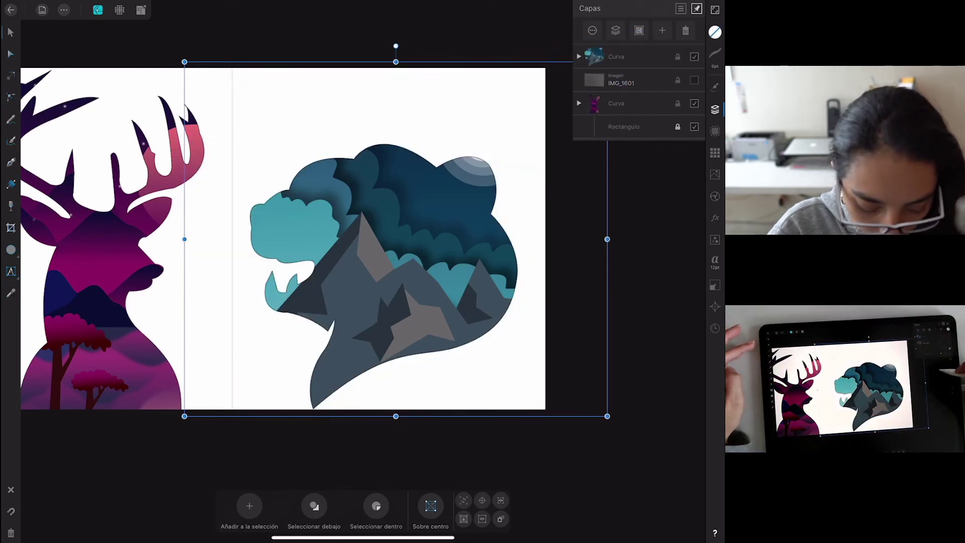
pyautogui.scroll(-3, 485, 301)
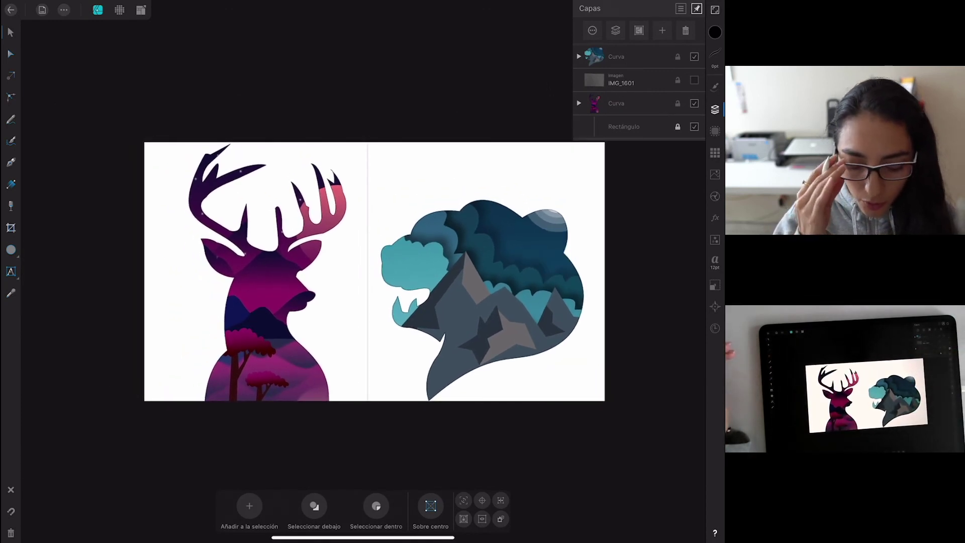
pyautogui.click(579, 56)
# Reposition and resize the landscape to fit inside the bear silhouette.
pyautogui.click(623, 80)
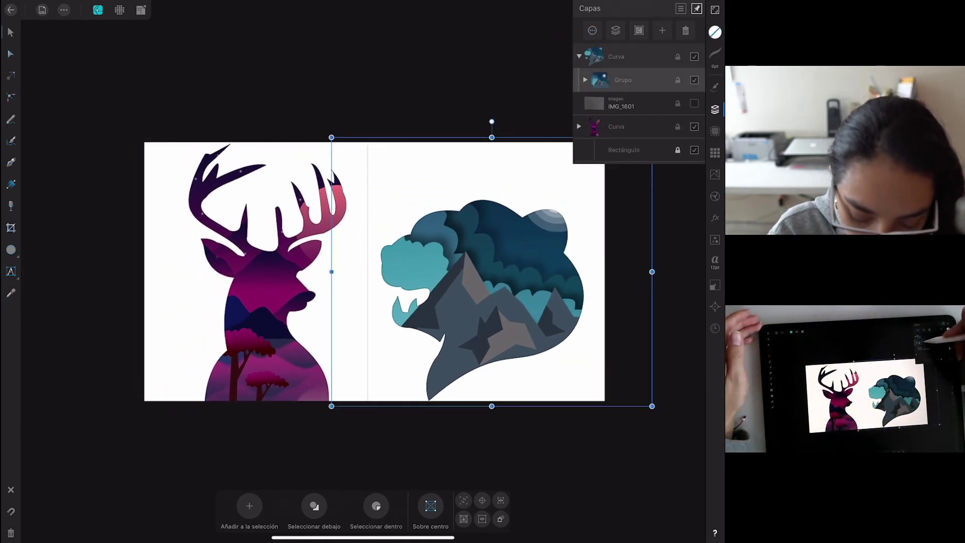
pyautogui.moveTo(531, 306); pyautogui.dragTo(517, 327)
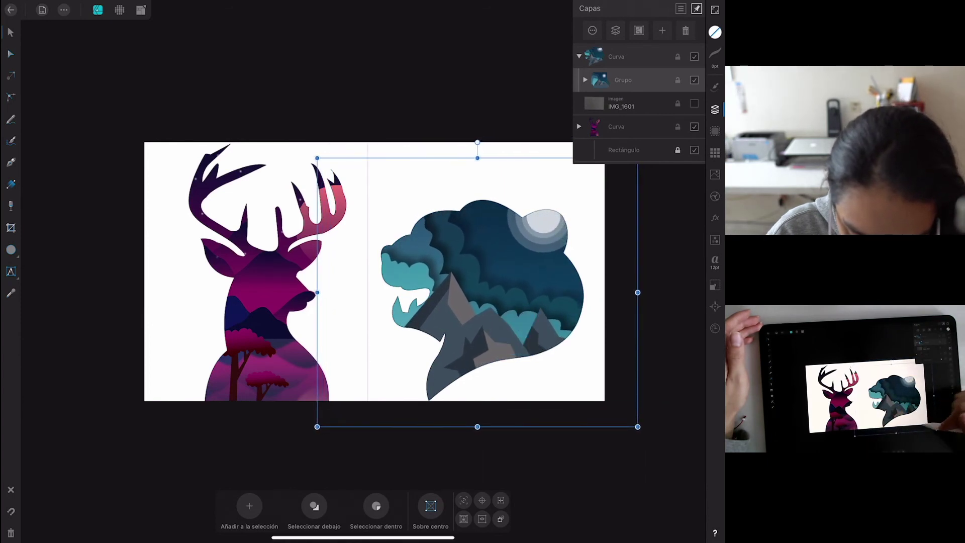
pyautogui.moveTo(478, 427); pyautogui.dragTo(478, 400)
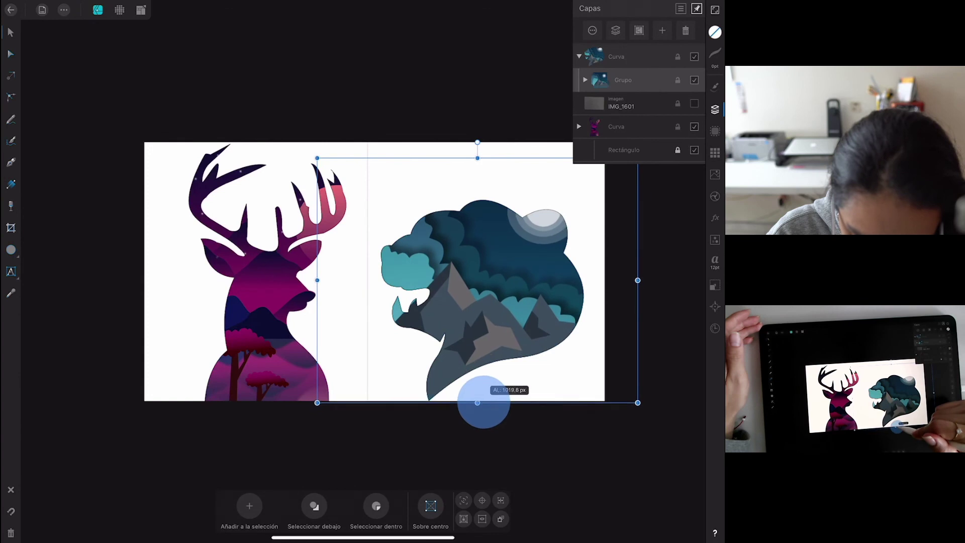
pyautogui.moveTo(527, 331); pyautogui.dragTo(526, 341)
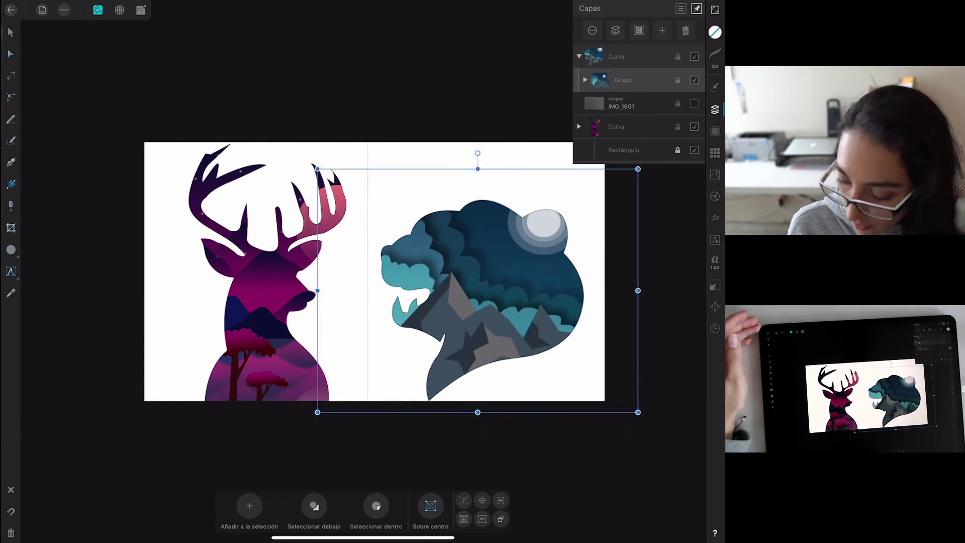
pyautogui.moveTo(539, 242); pyautogui.dragTo(551, 234)
# Slightly resize the moon, then select the landscape's sky rectangle.
pyautogui.click(585, 80)
pyautogui.click(630, 103)
pyautogui.moveTo(514, 249); pyautogui.dragTo(512, 254)
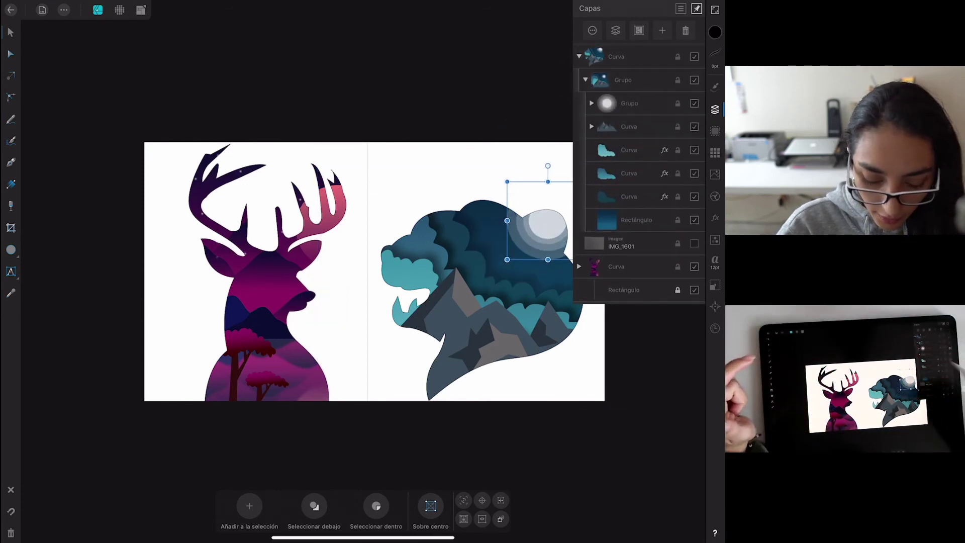
pyautogui.click(382, 452)
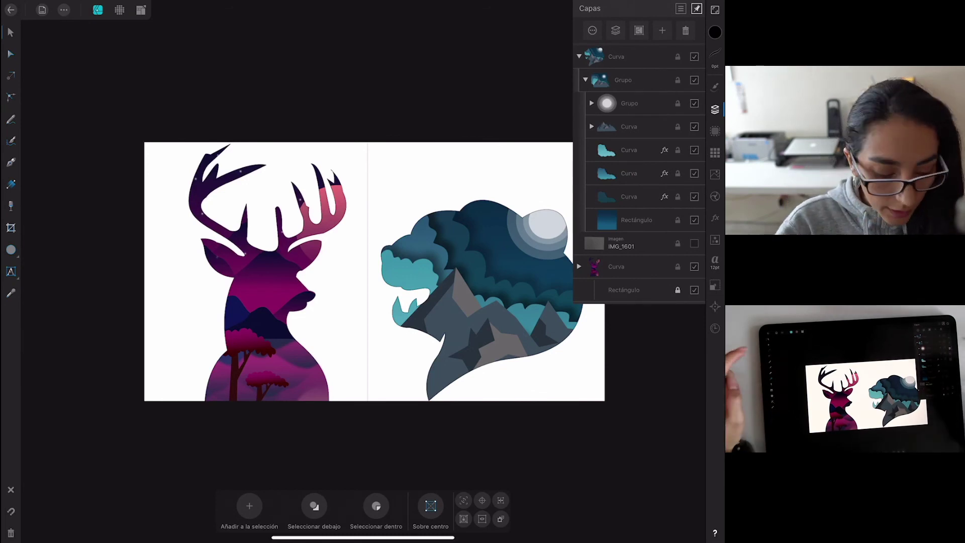
pyautogui.click(629, 219)
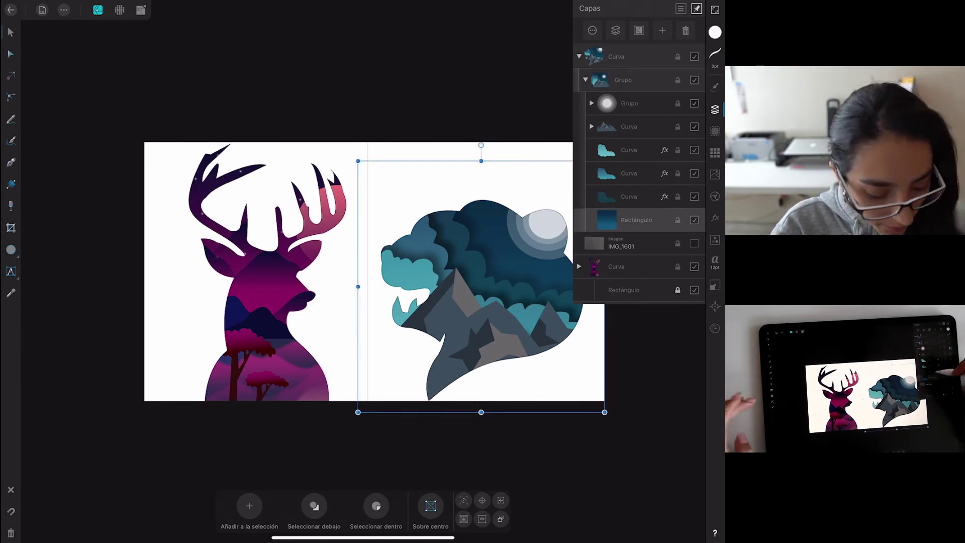
# Set the Pencil to a thin white stroke and dot three stars into the bear's sky.
pyautogui.click(11, 141)
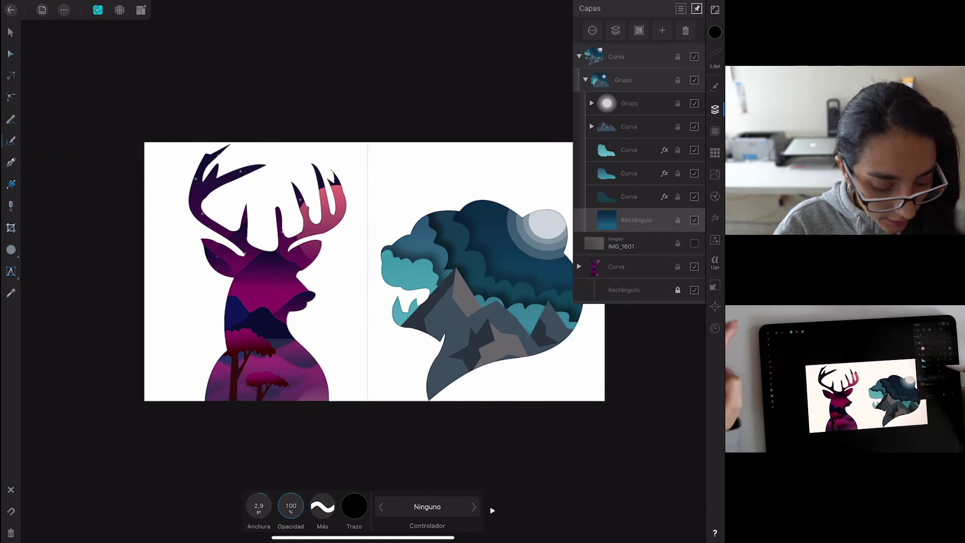
pyautogui.click(354, 506)
pyautogui.moveTo(297, 420); pyautogui.dragTo(412, 421)
pyautogui.click(354, 506)
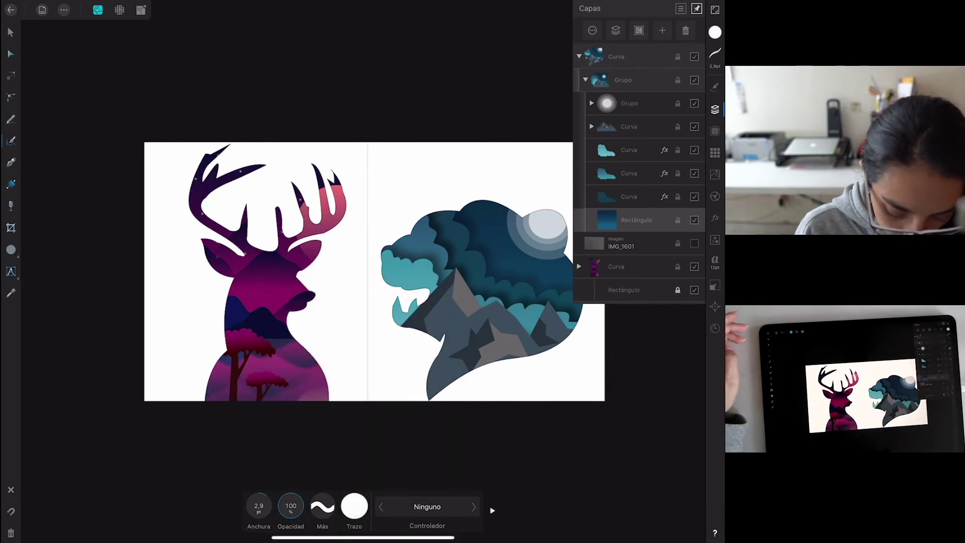
pyautogui.moveTo(259, 506); pyautogui.dragTo(252, 506)
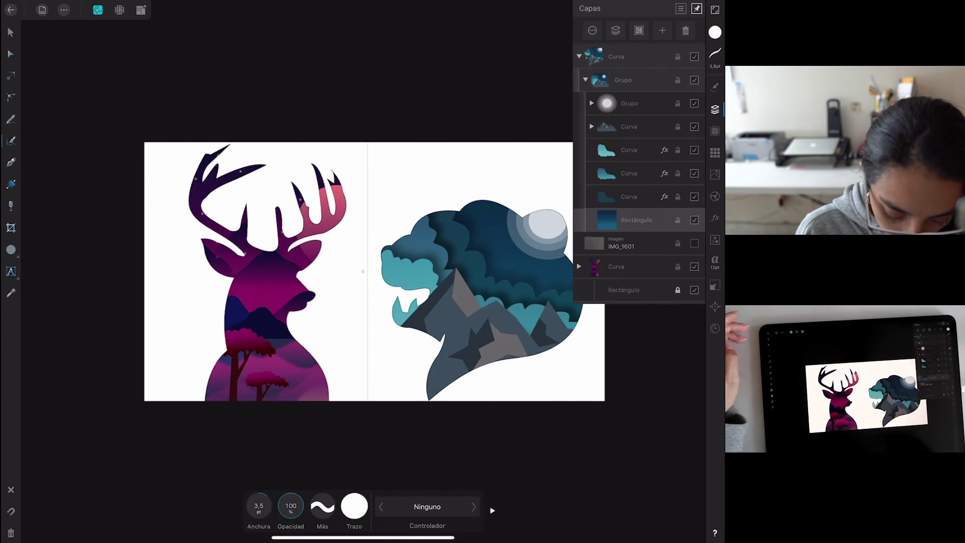
pyautogui.click(486, 236)
pyautogui.click(472, 213)
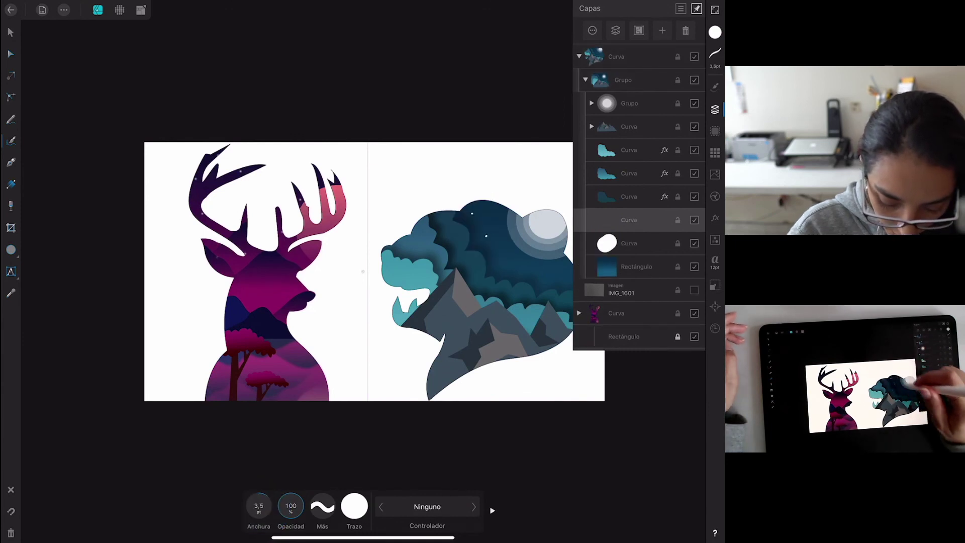
pyautogui.click(548, 273)
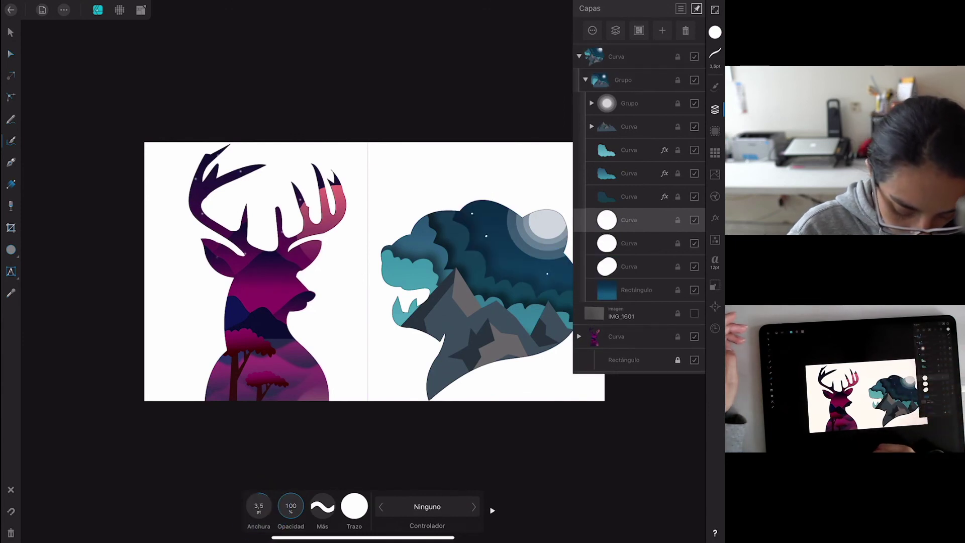
# Add three smaller stars, then group all seven white star shapes.
pyautogui.moveTo(258, 506); pyautogui.dragTo(254, 506)
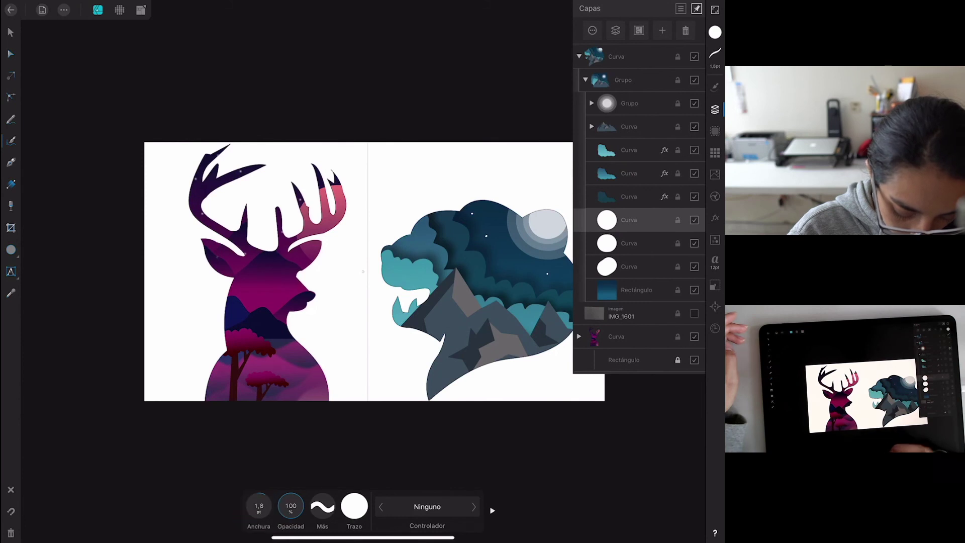
pyautogui.click(510, 262)
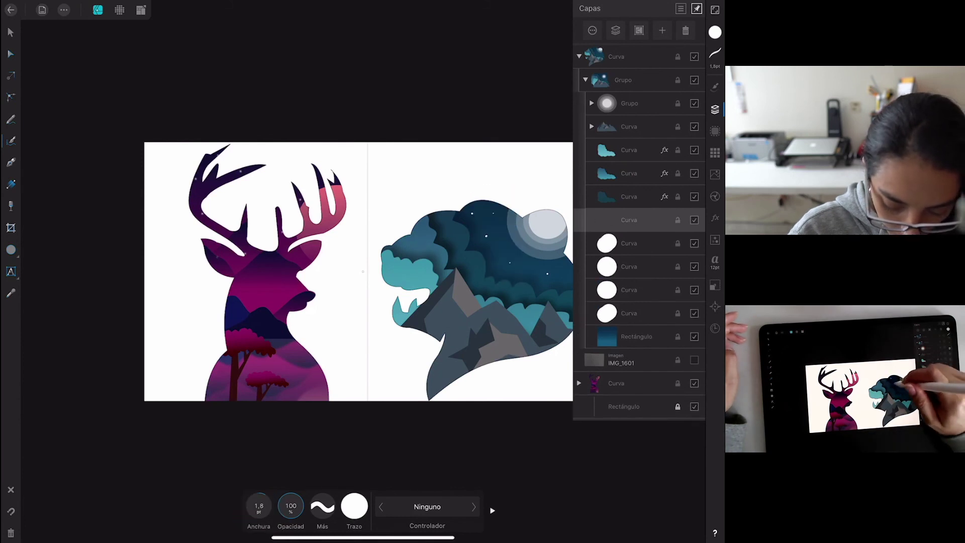
pyautogui.click(493, 213)
pyautogui.click(559, 271)
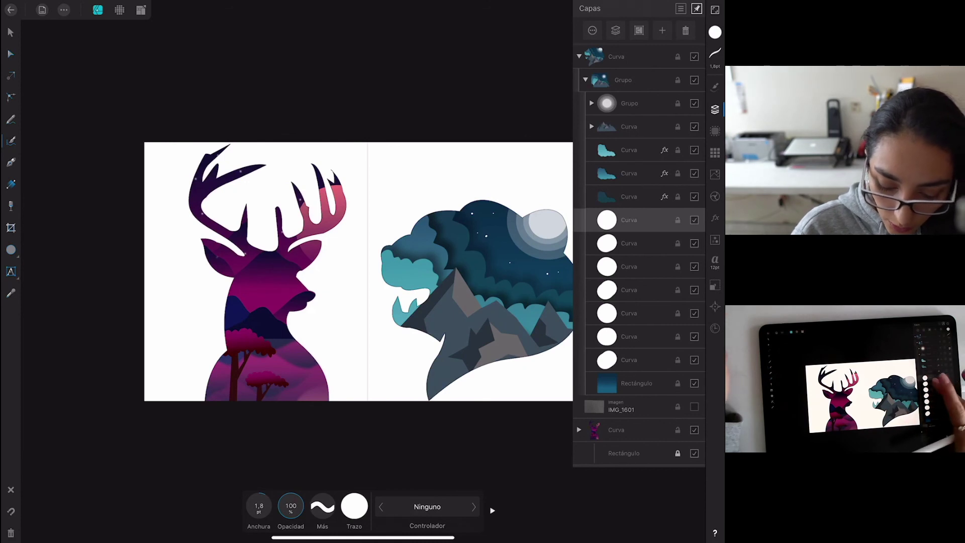
pyautogui.moveTo(631, 246); pyautogui.dragTo(638, 360)
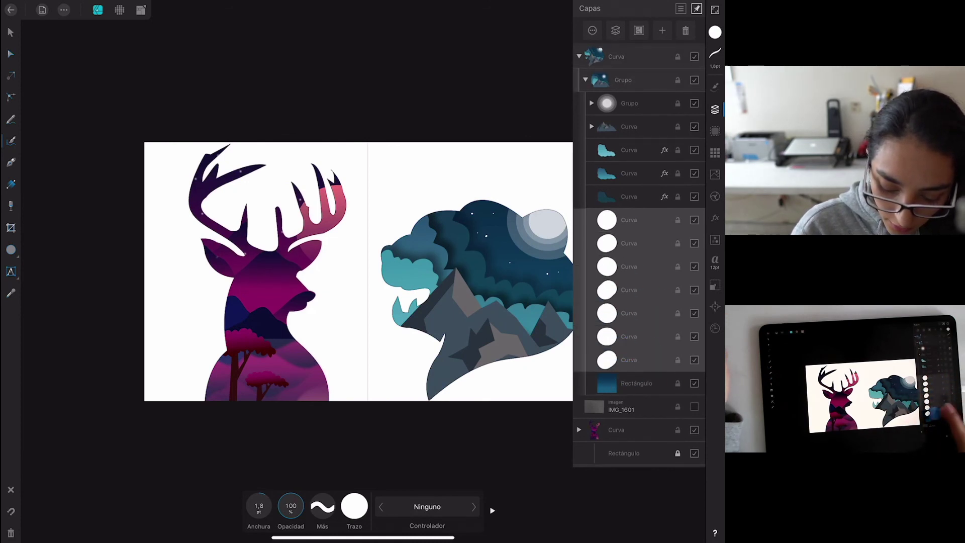
pyautogui.hotkey('ctrl', 'g')
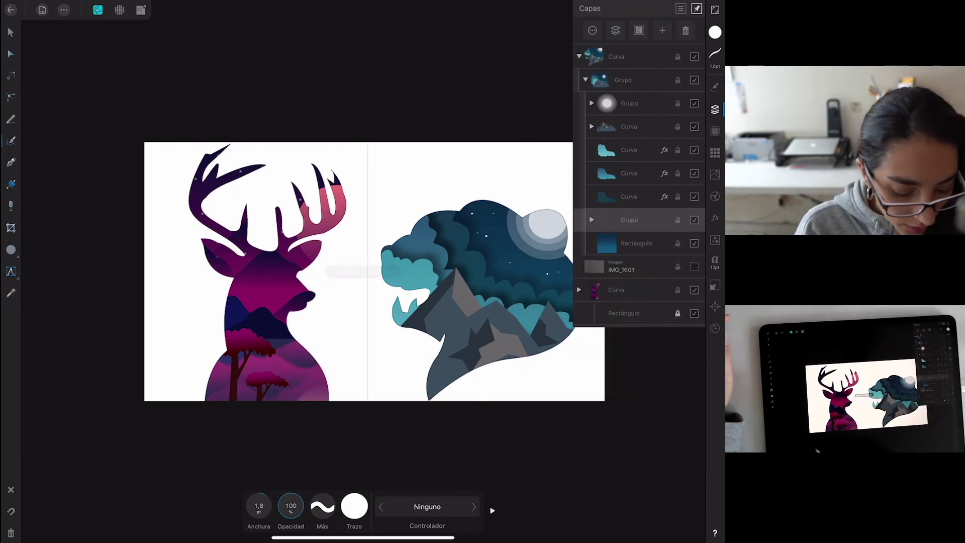
# Draw a tall thin triangle at the bear's chin with a fully opaque black fill.
pyautogui.click(11, 249)
pyautogui.click(63, 144)
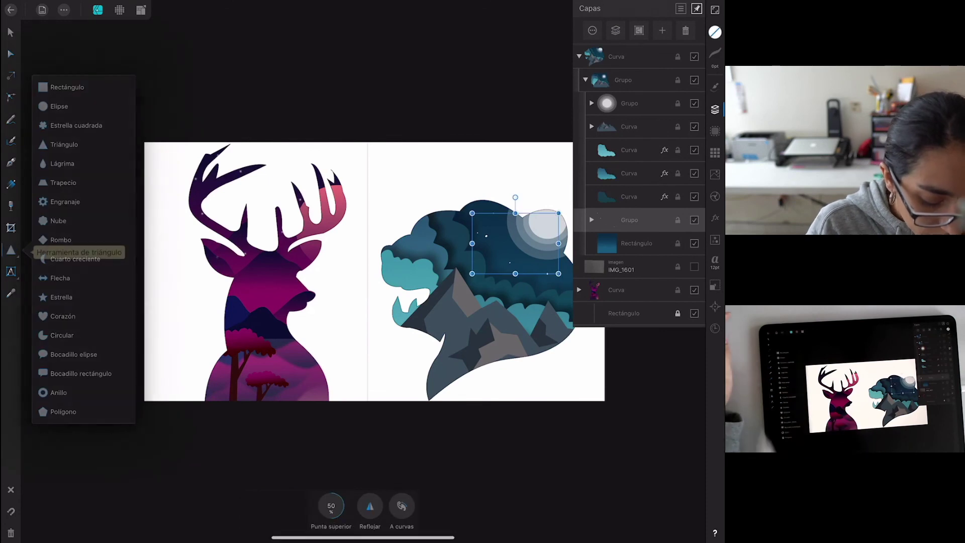
pyautogui.moveTo(433, 361); pyautogui.dragTo(436, 418)
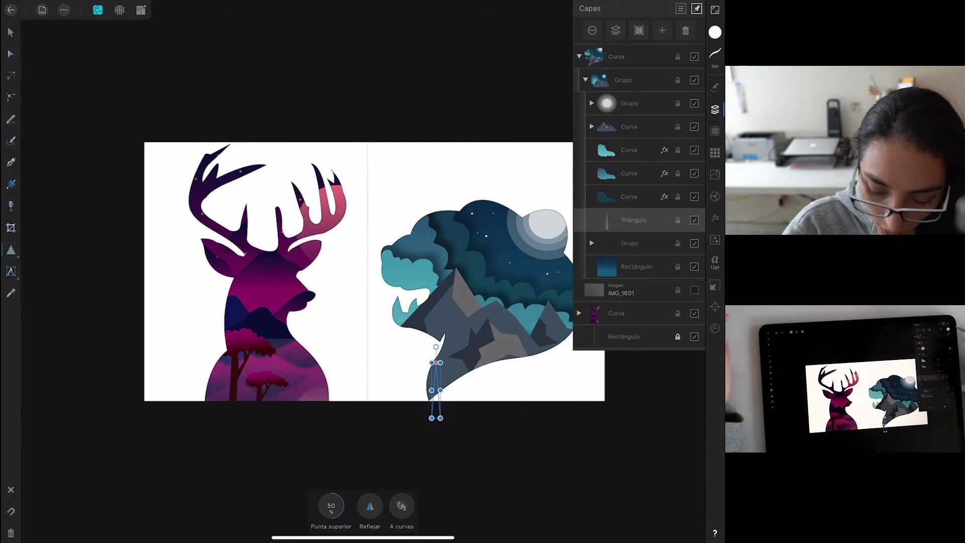
pyautogui.click(714, 32)
pyautogui.moveTo(693, 193); pyautogui.dragTo(624, 192)
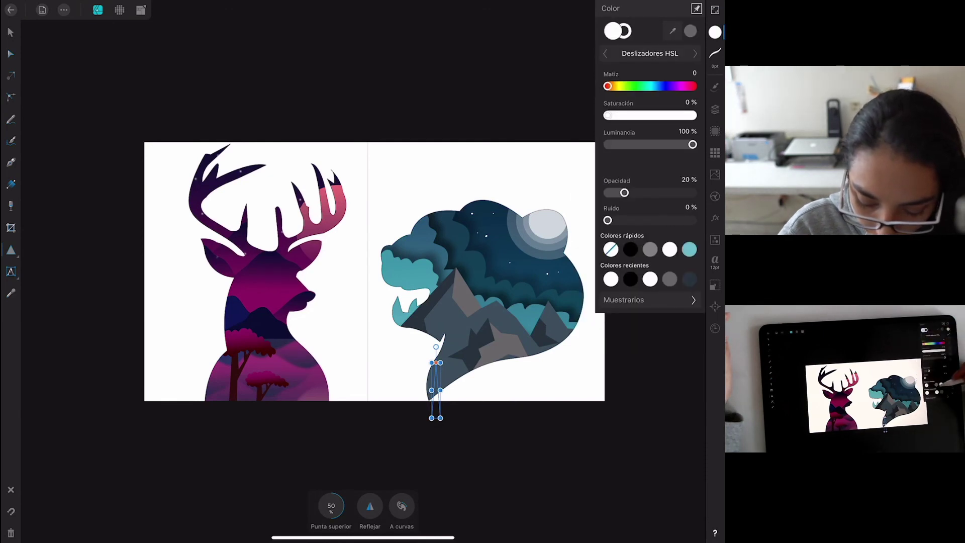
pyautogui.moveTo(692, 144); pyautogui.dragTo(608, 144)
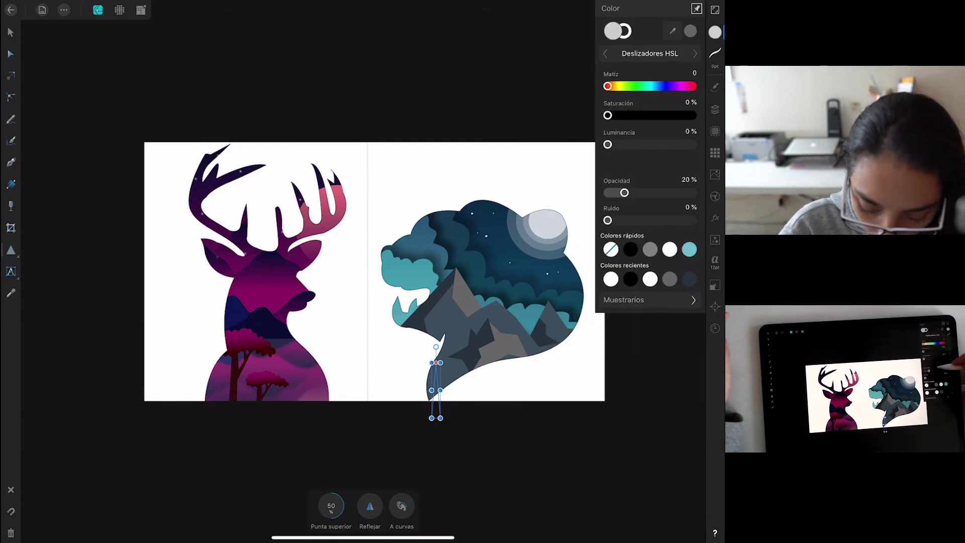
pyautogui.moveTo(625, 192); pyautogui.dragTo(693, 192)
# Move the triangle into the top of the bear's scene group and duplicate it as more pine trees.
pyautogui.click(715, 32)
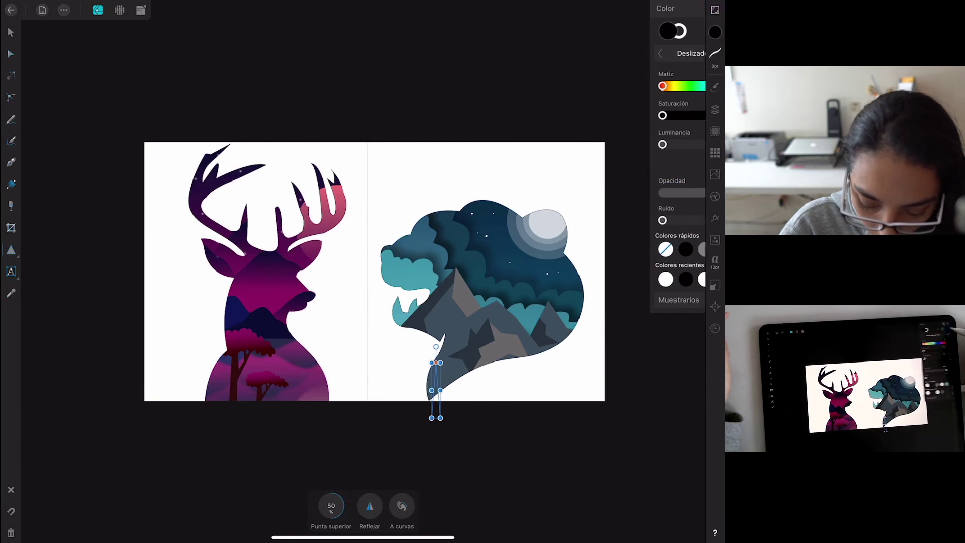
pyautogui.click(714, 109)
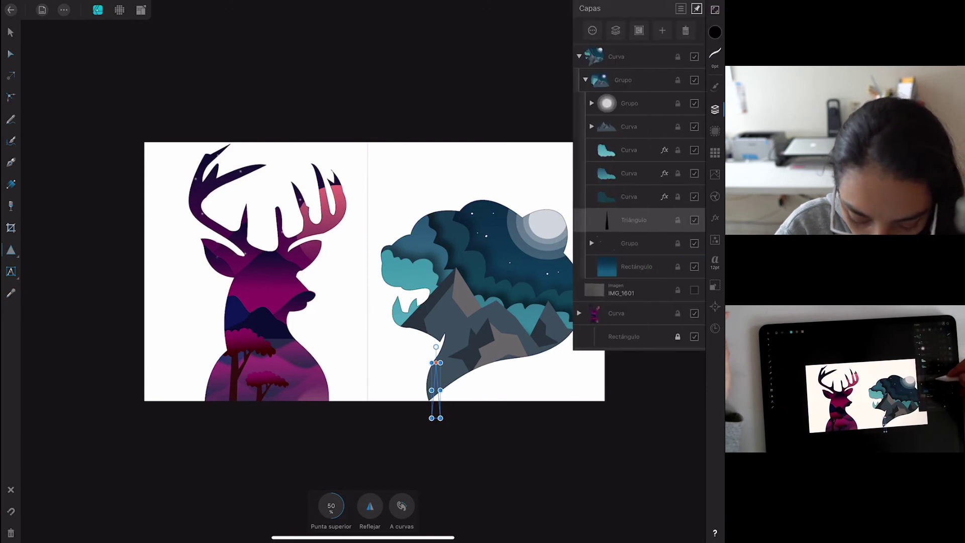
pyautogui.moveTo(640, 219); pyautogui.dragTo(653, 112)
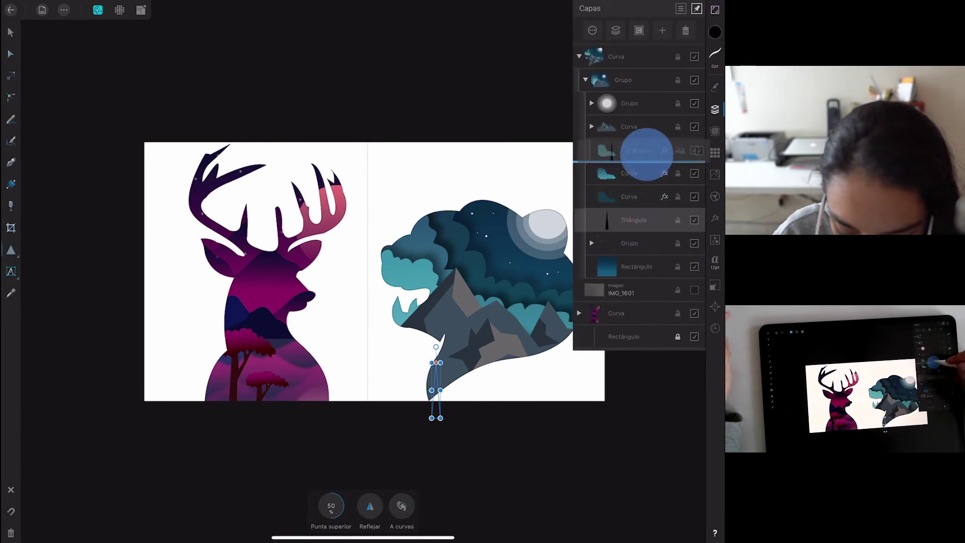
pyautogui.moveTo(653, 112); pyautogui.dragTo(653, 97)
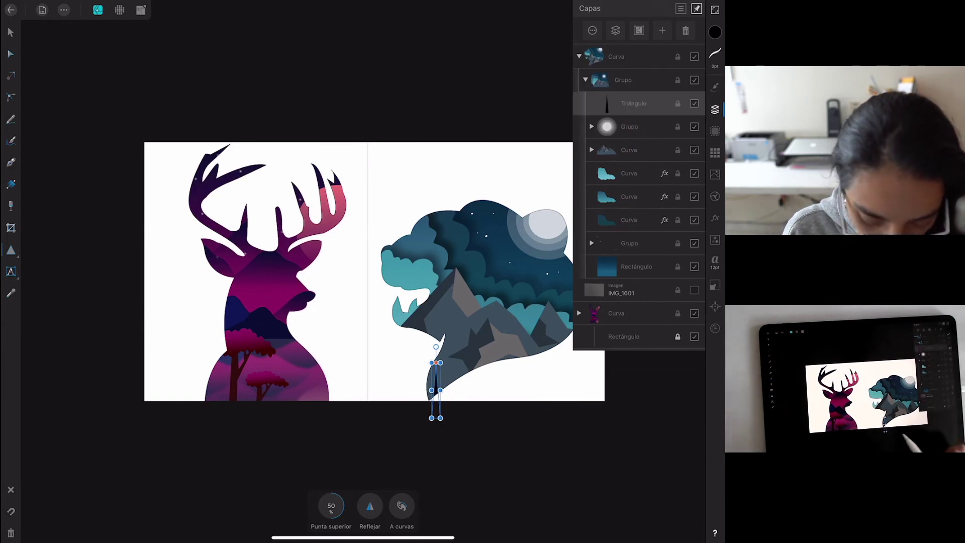
pyautogui.moveTo(436, 389)
pyautogui.mouseDown()
pyautogui.moveTo(445, 377)
pyautogui.moveTo(435, 403)
pyautogui.moveTo(465, 405)
pyautogui.moveTo(496, 389)
pyautogui.moveTo(453, 387)
pyautogui.mouseUp()
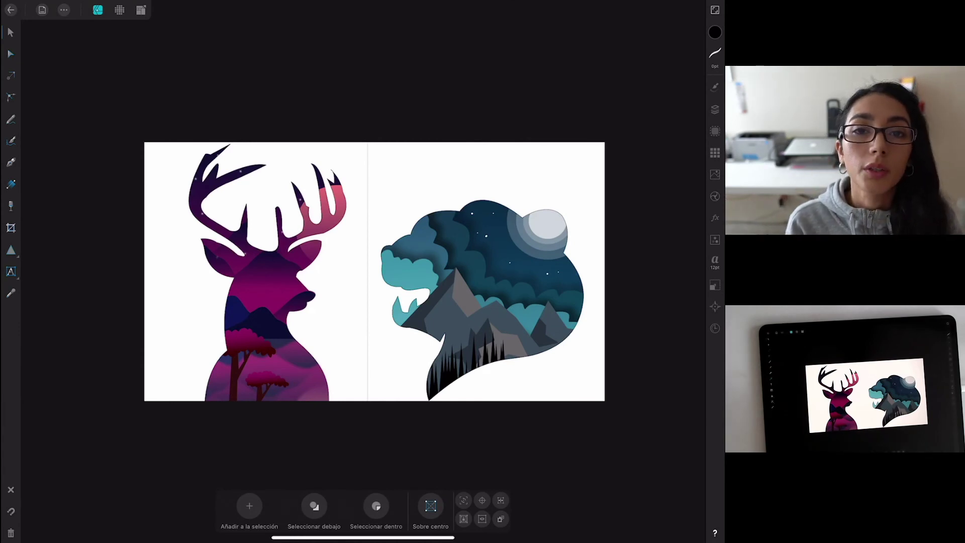
pyautogui.click(715, 110)
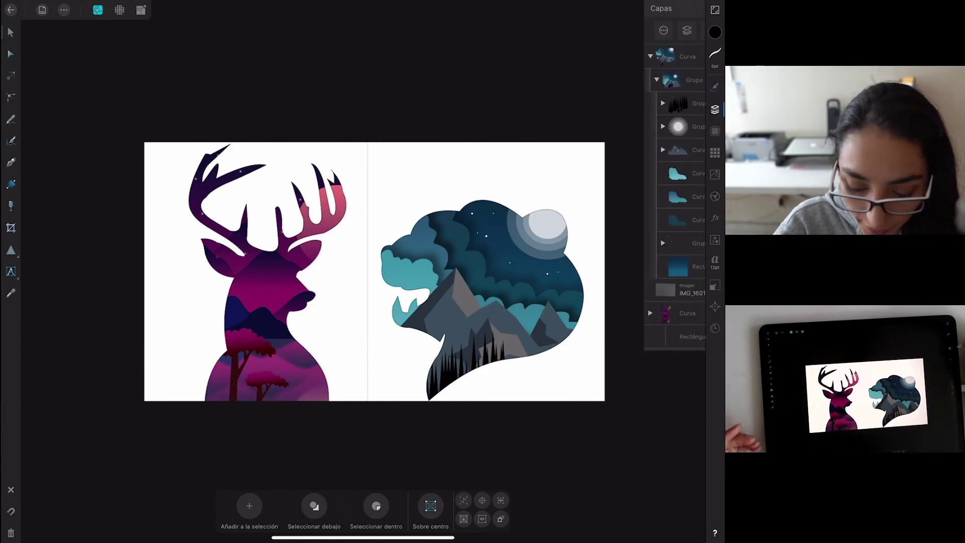
# Delete the vertical divider line and add a full-artboard black rectangle behind the deer and bear.
pyautogui.click(579, 57)
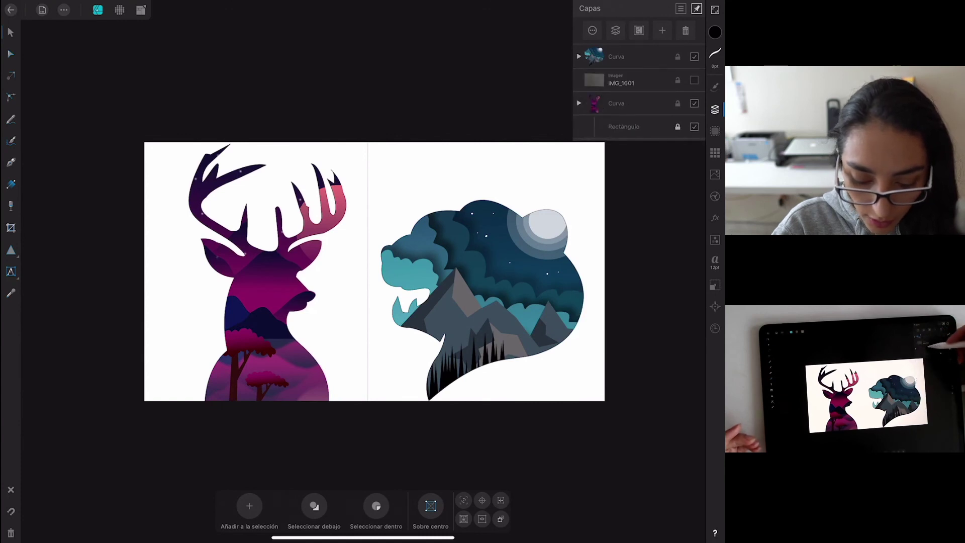
pyautogui.click(629, 129)
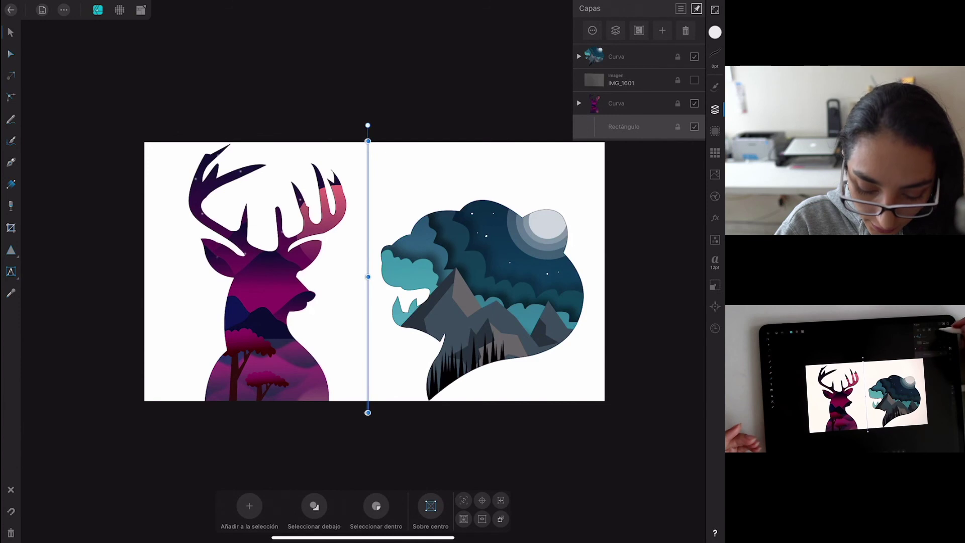
pyautogui.click(686, 30)
pyautogui.click(11, 250)
pyautogui.click(76, 86)
pyautogui.moveTo(116, 125)
pyautogui.mouseDown()
pyautogui.moveTo(345, 279)
pyautogui.moveTo(626, 422)
pyautogui.mouseUp()
pyautogui.moveTo(623, 56)
pyautogui.mouseDown()
pyautogui.moveTo(640, 47)
pyautogui.moveTo(640, 127)
pyautogui.mouseUp()
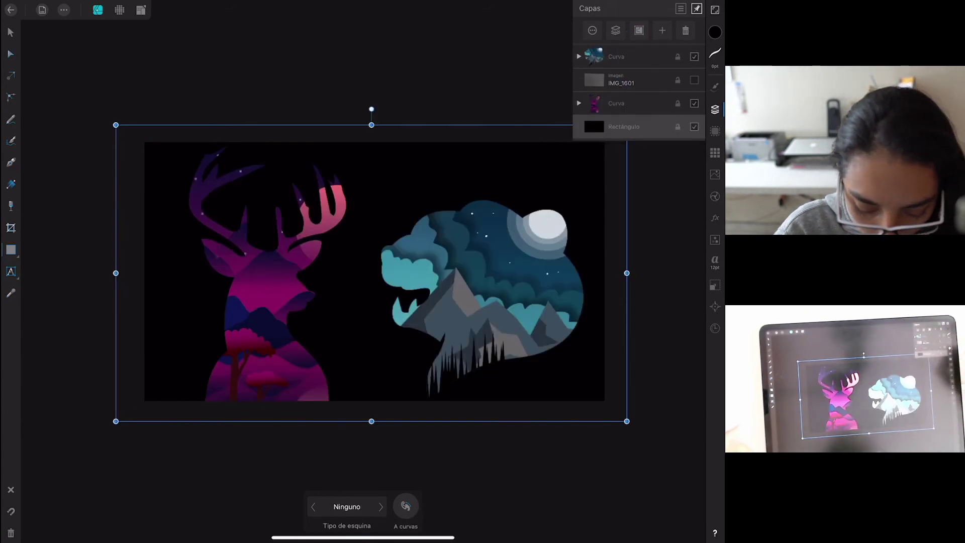
pyautogui.hotkey('ctrl', 'd')
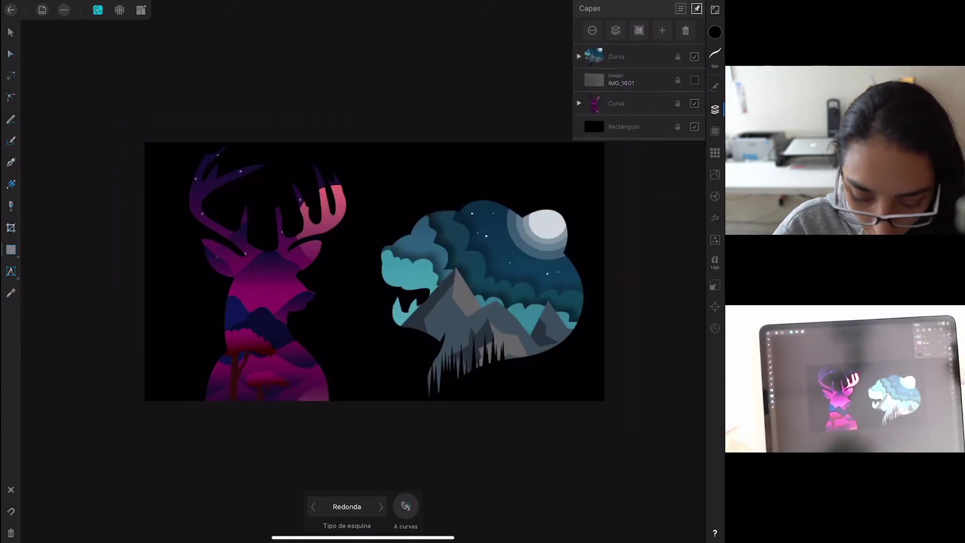
# Select the bear silhouette layer in the Layers panel.
pyautogui.click(715, 110)
pyautogui.scroll(2, 332, 260)
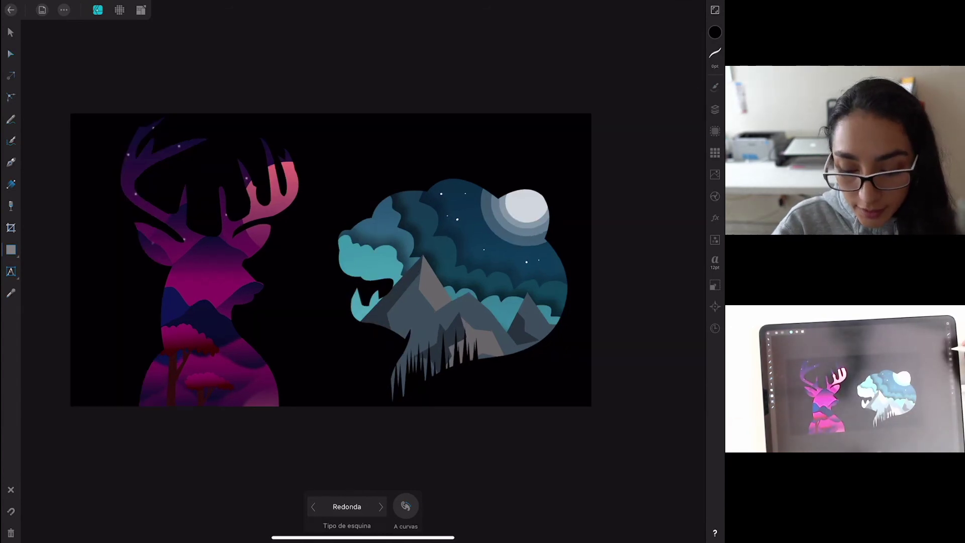
pyautogui.click(715, 110)
pyautogui.click(615, 56)
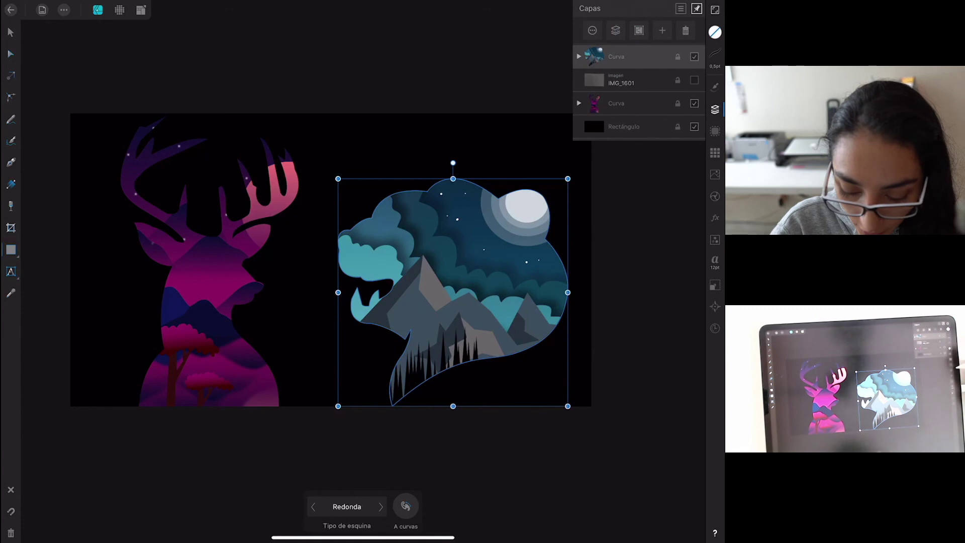
pyautogui.click(714, 240)
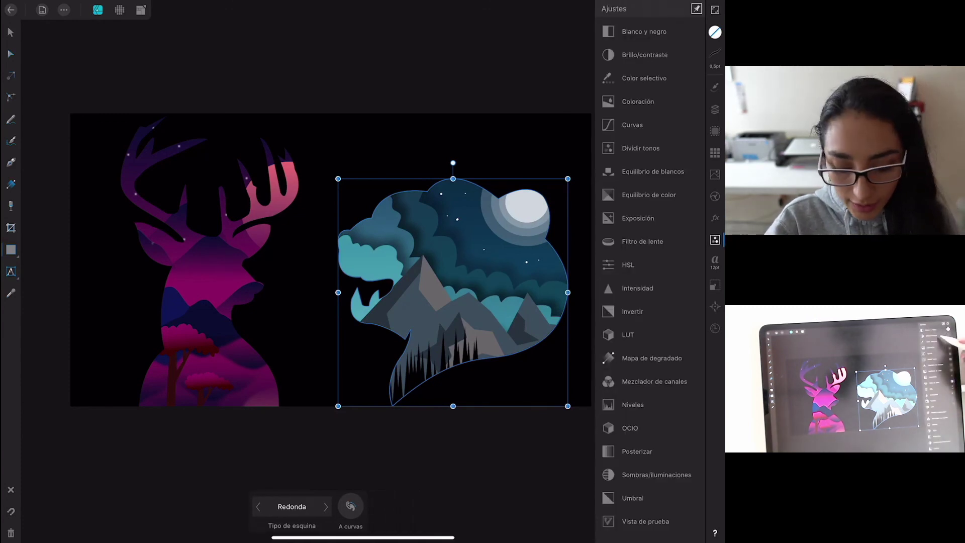
# Add a Brillo/contraste adjustment to the bear: Contraste 17%, Brillo 3%, Lineal enabled.
pyautogui.click(645, 55)
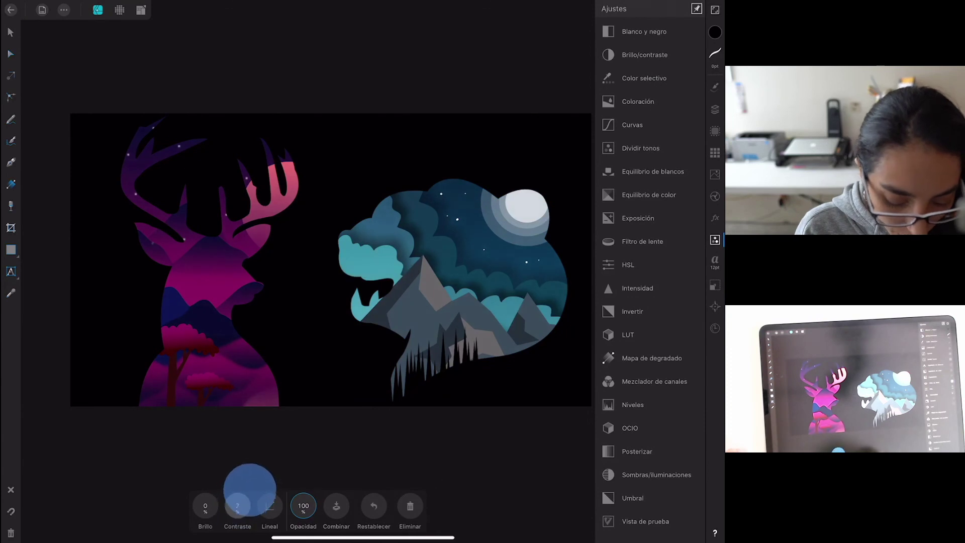
pyautogui.moveTo(237, 505)
pyautogui.mouseDown()
pyautogui.moveTo(248, 491)
pyautogui.moveTo(206, 516)
pyautogui.moveTo(212, 501)
pyautogui.mouseUp()
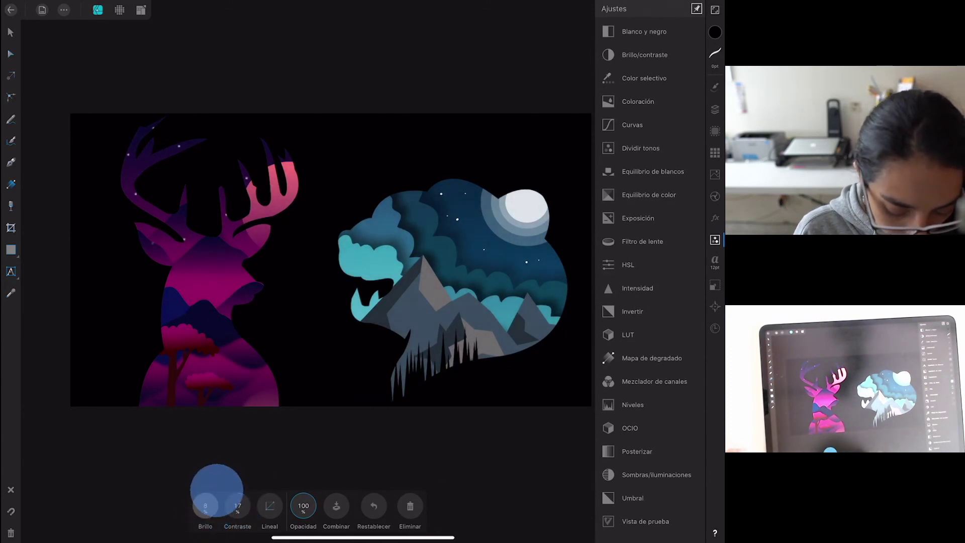
pyautogui.moveTo(211, 501); pyautogui.dragTo(215, 495)
pyautogui.click(270, 506)
pyautogui.click(715, 239)
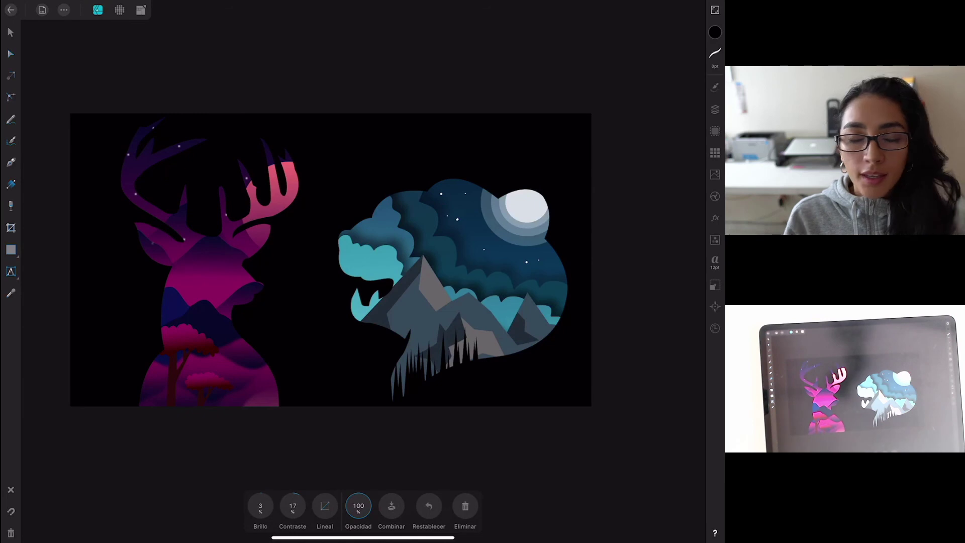